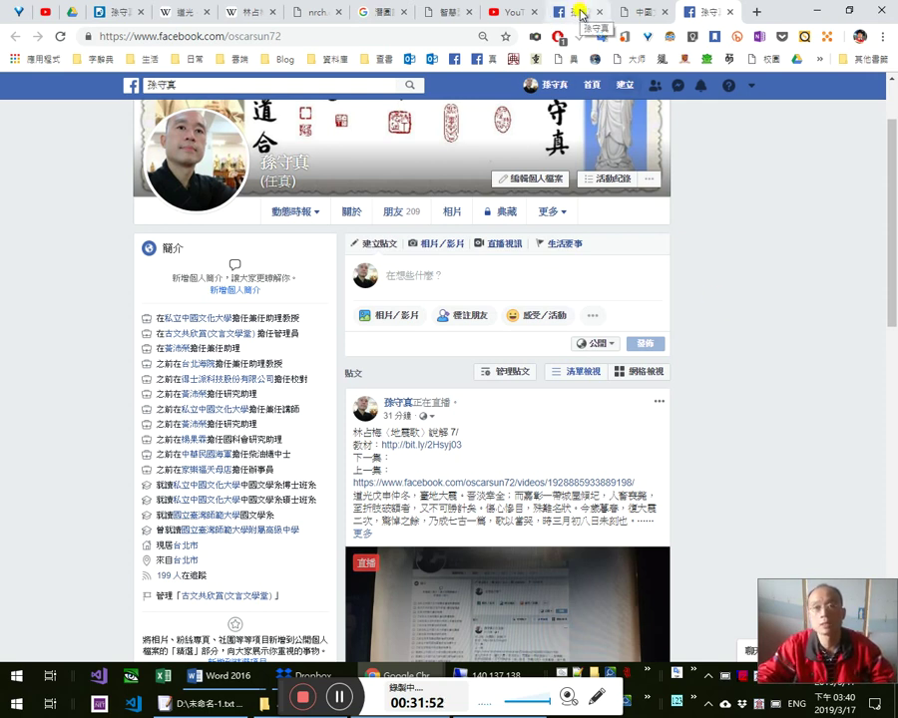
Review the open Facebook profile posts and the Dcard thread about the 國文段考, clearing the text selection in the thread.
{"action": "left_click", "coordinate": [581, 14]}
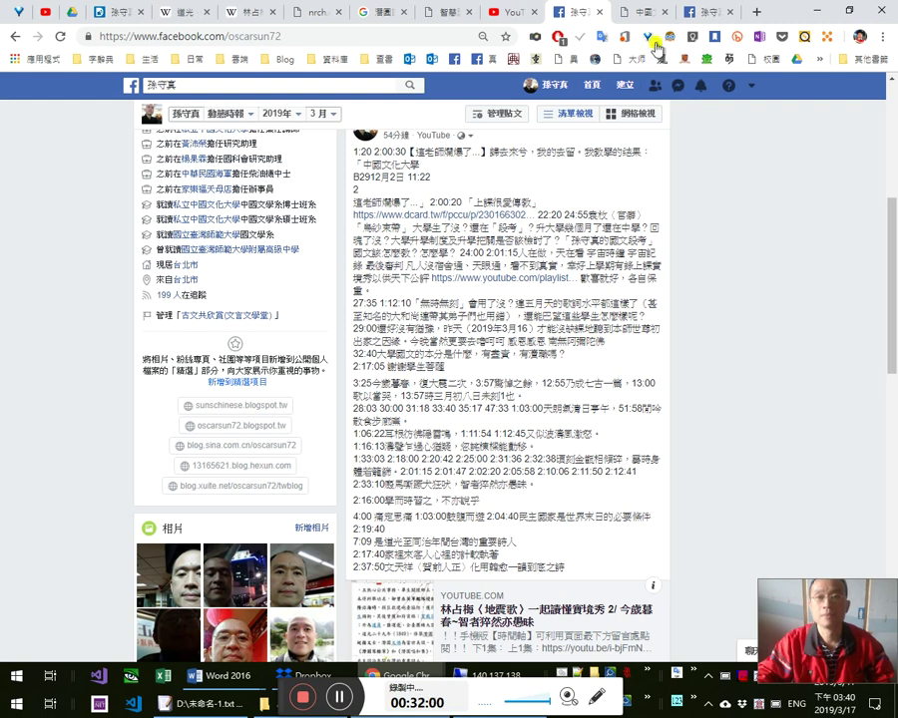
{"action": "left_click", "coordinate": [704, 12]}
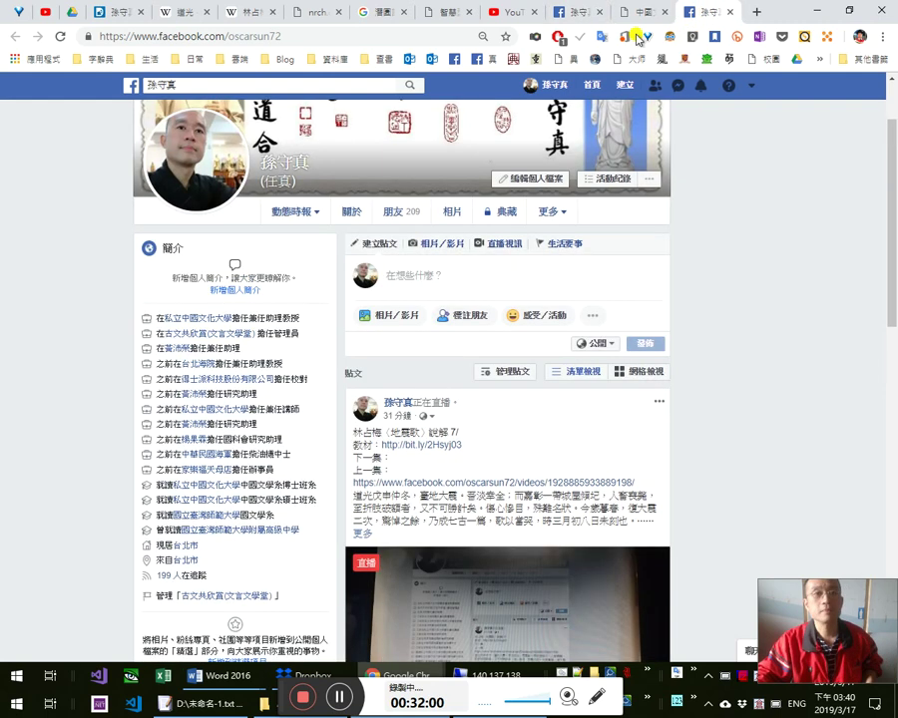
{"action": "left_click", "coordinate": [118, 12]}
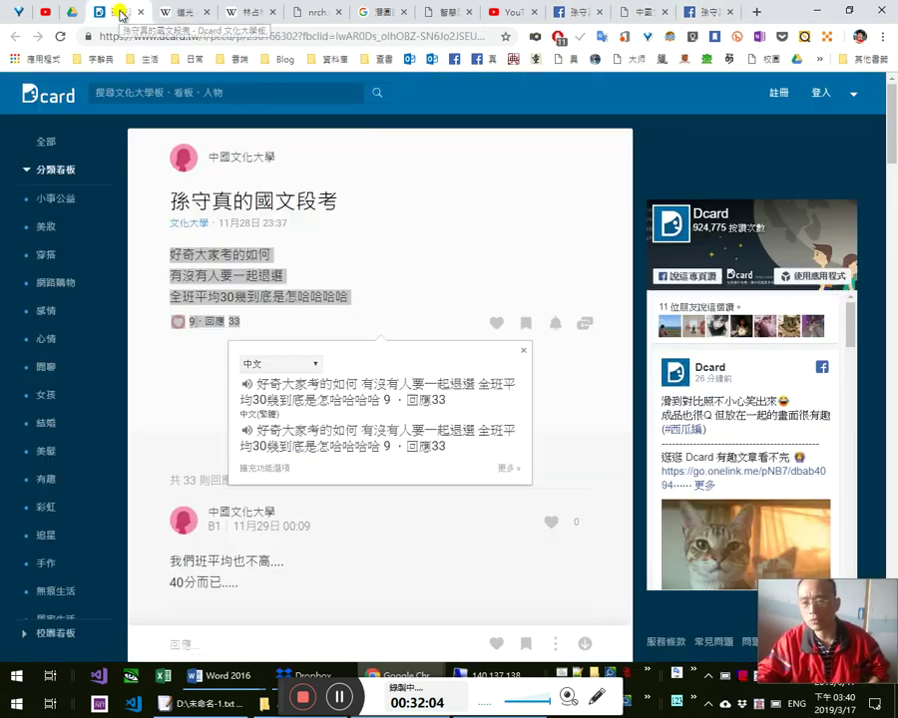
{"action": "left_click", "coordinate": [303, 329]}
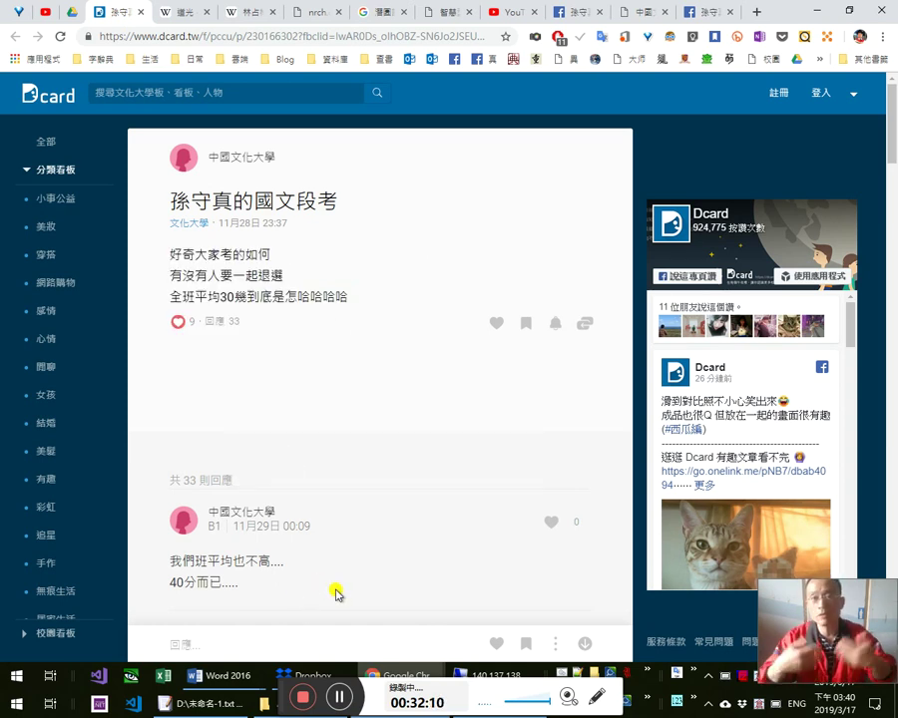
{"action": "left_click", "coordinate": [700, 13]}
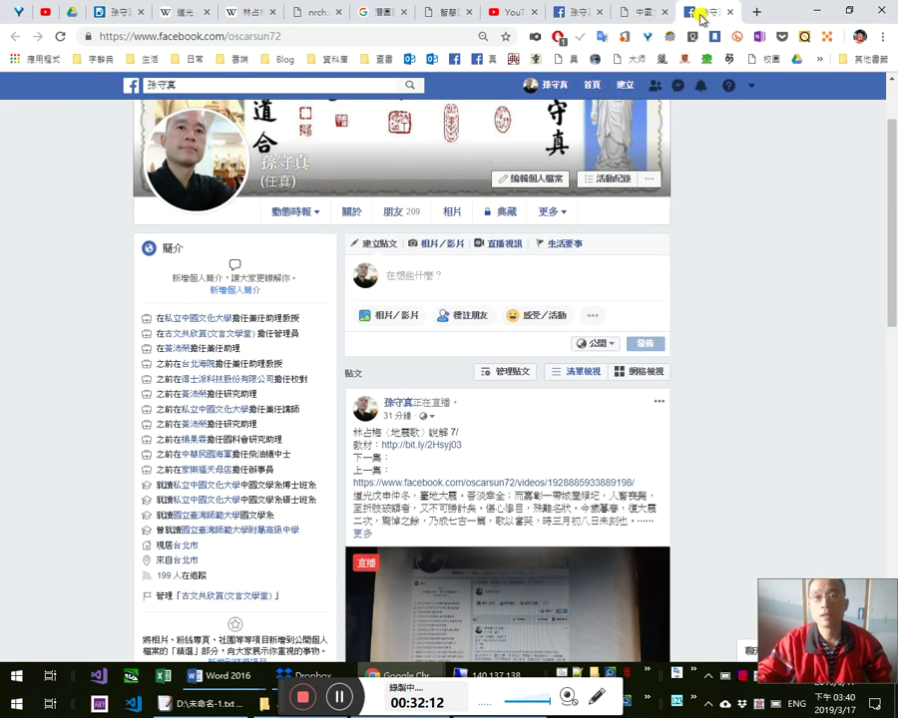
{"action": "left_click", "coordinate": [644, 14]}
{"action": "left_click", "coordinate": [696, 14]}
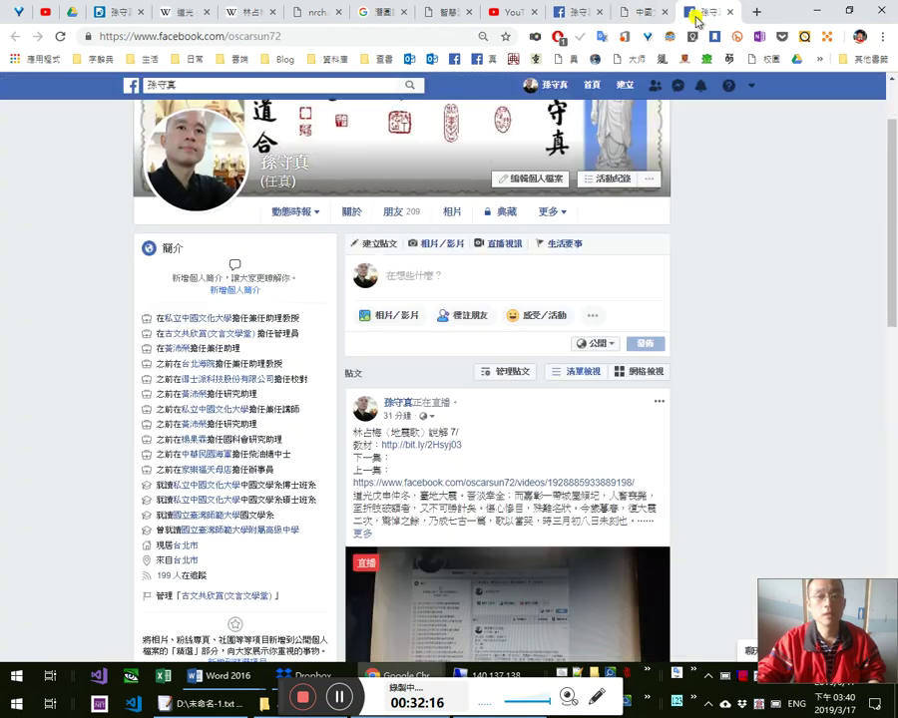
Query the end-of-term 教學意見調查 results in the e-Campus system with 歷年 included.
{"action": "left_click", "coordinate": [645, 13]}
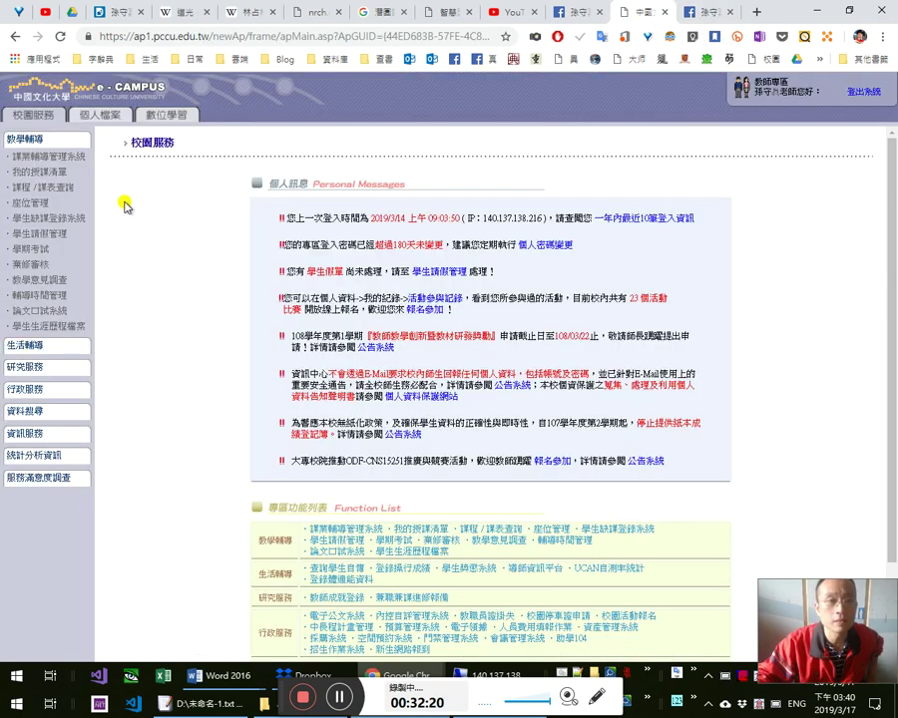
{"action": "left_click", "coordinate": [47, 282]}
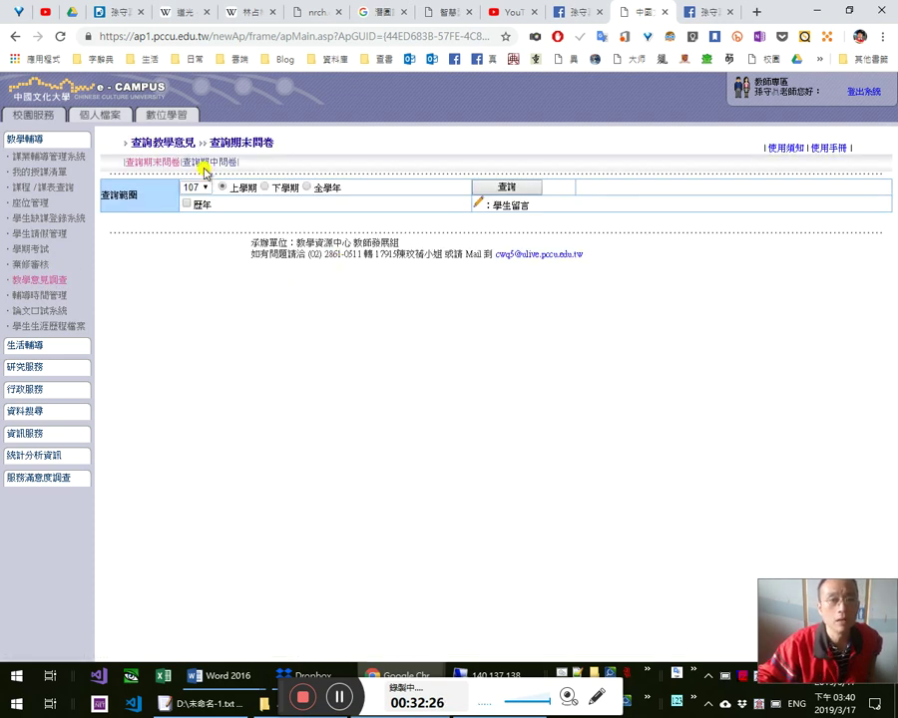
{"action": "left_click", "coordinate": [187, 203]}
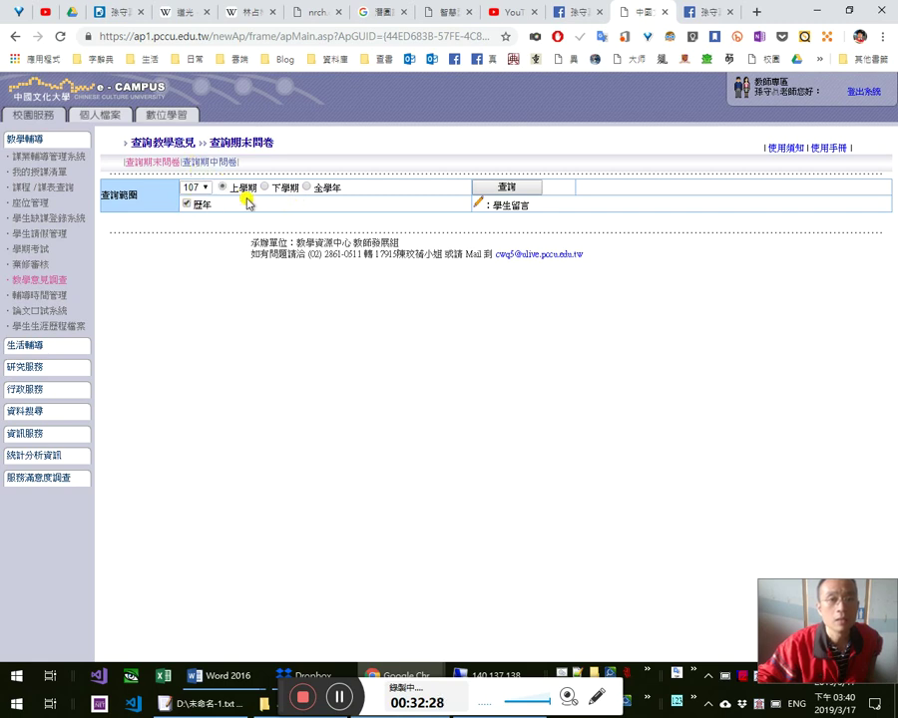
{"action": "left_click", "coordinate": [508, 193]}
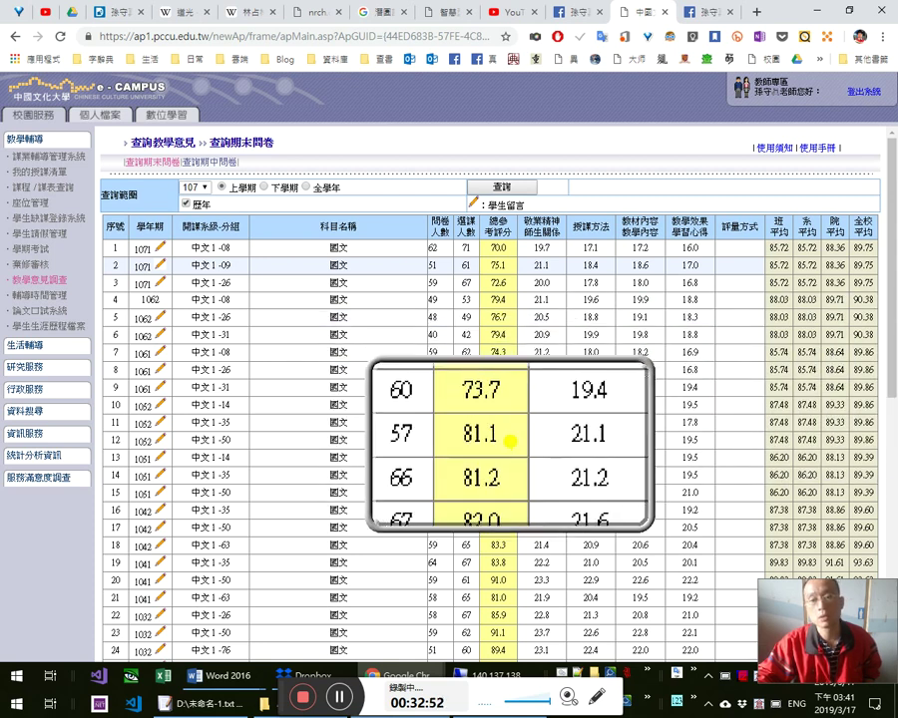
Examine the 總參考評分 scores across the survey table and highlight the 院平均 and 全校平均 values in row 20.
{"action": "key", "text": "Escape"}
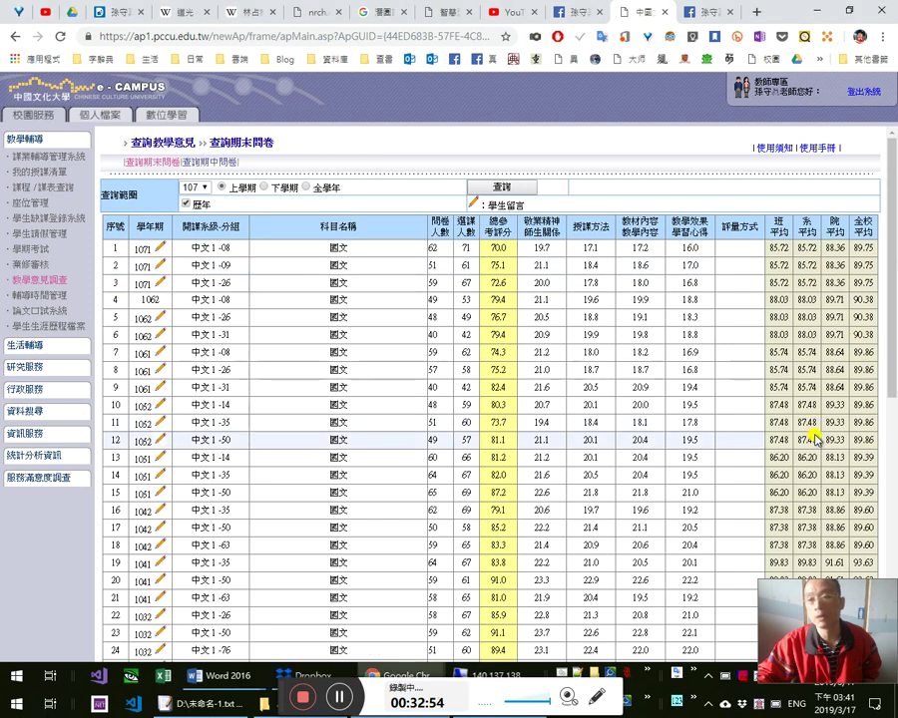
{"action": "scroll", "coordinate": [604, 439], "scroll_direction": "down", "scroll_amount": 3}
{"action": "scroll", "coordinate": [610, 434], "scroll_direction": "down", "scroll_amount": 2}
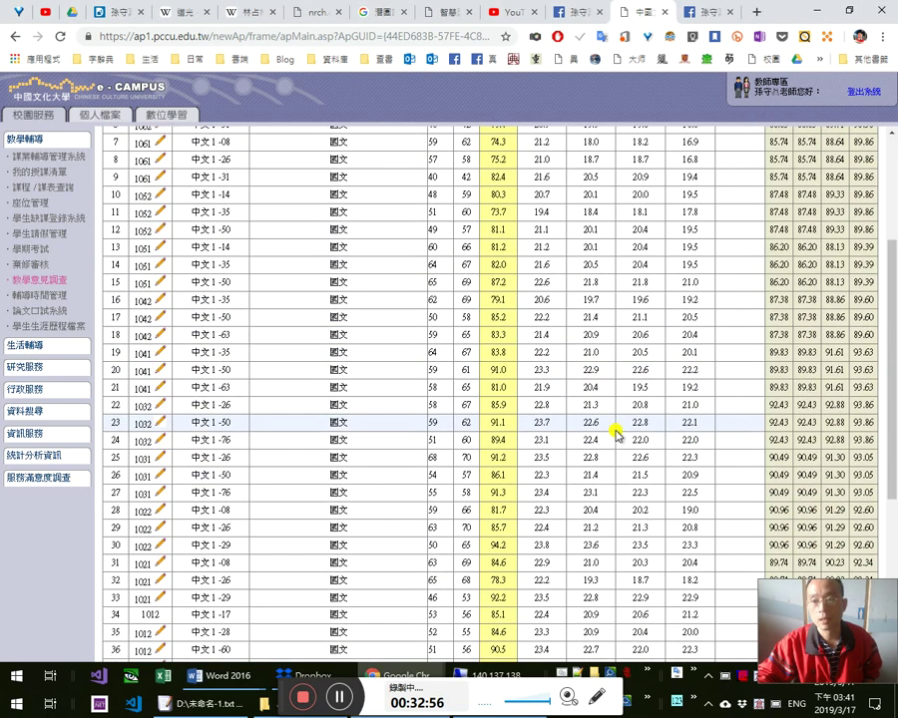
{"action": "scroll", "coordinate": [617, 432], "scroll_direction": "up", "scroll_amount": 2}
{"action": "scroll", "coordinate": [617, 414], "scroll_direction": "up", "scroll_amount": 2}
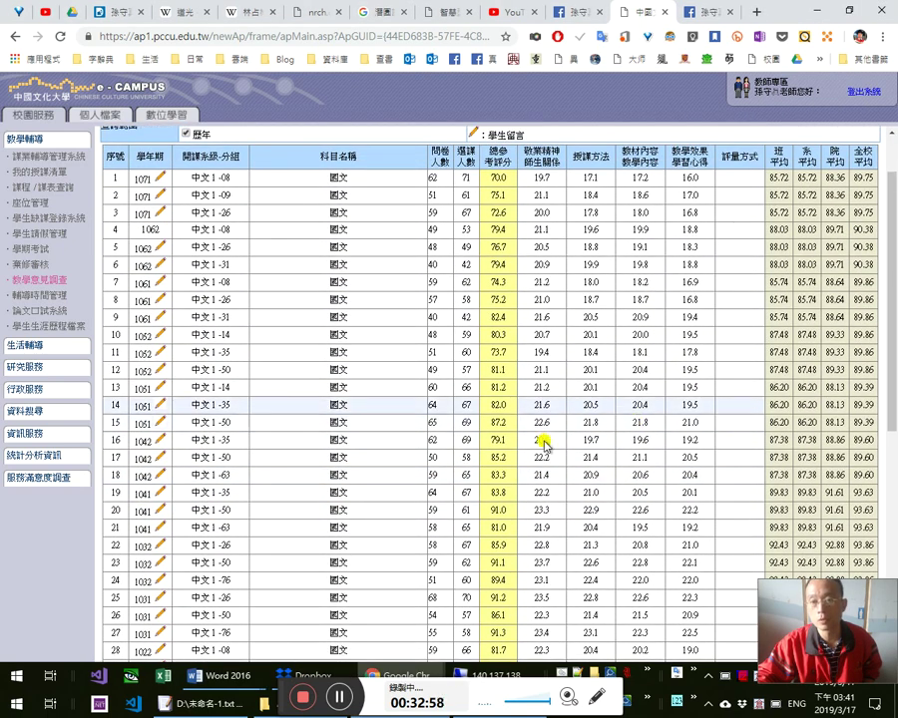
{"action": "scroll", "coordinate": [541, 445], "scroll_direction": "down", "scroll_amount": 2}
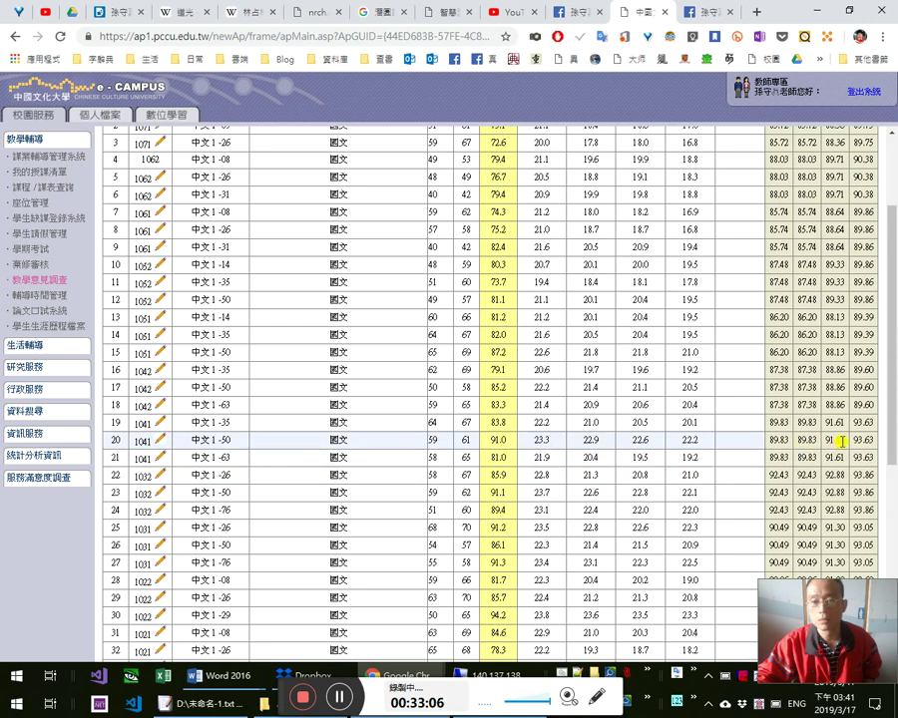
{"action": "left_click_drag", "start_coordinate": [838, 440], "coordinate": [864, 437]}
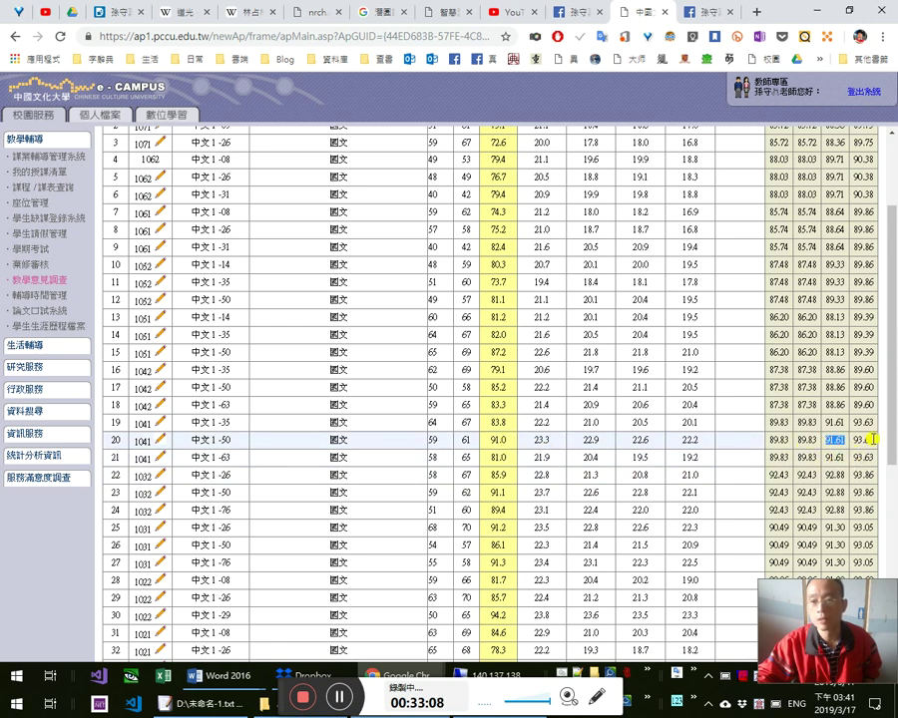
{"action": "scroll", "coordinate": [798, 464], "scroll_direction": "down", "scroll_amount": 5}
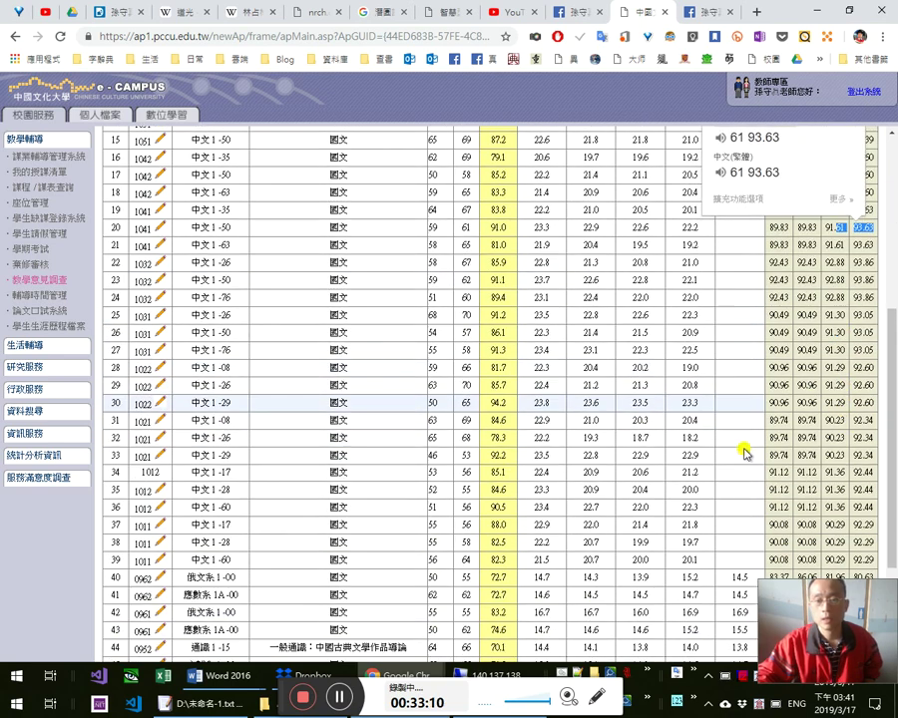
Highlight the red 總參考評分 score in row 46 and the comparison averages in row 51 of the survey table.
{"action": "scroll", "coordinate": [641, 482], "scroll_direction": "down", "scroll_amount": 2}
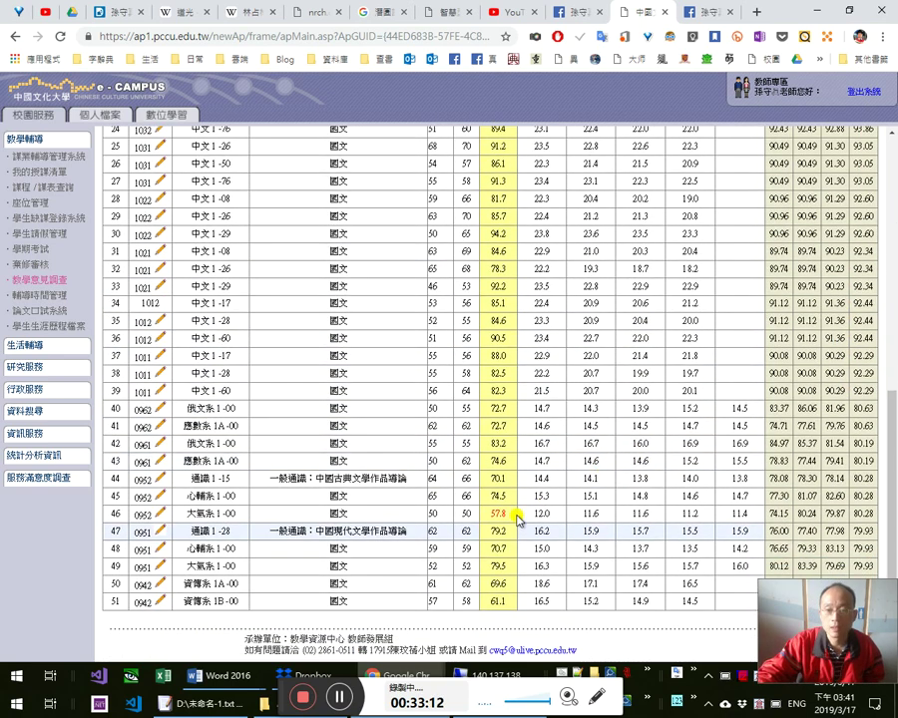
{"action": "double_click", "coordinate": [496, 513]}
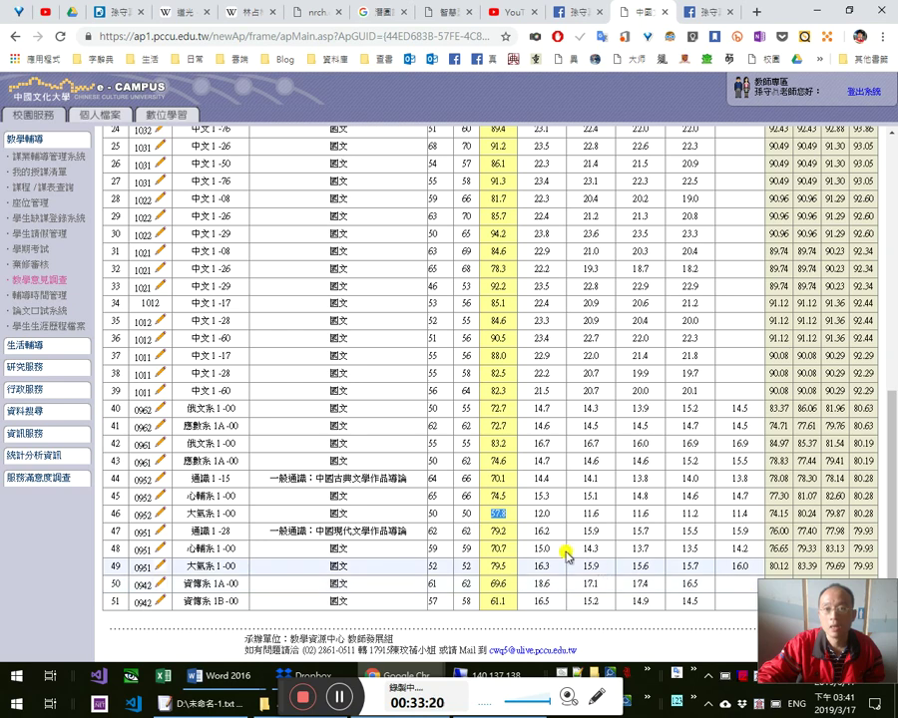
{"action": "scroll", "coordinate": [515, 439], "scroll_direction": "up", "scroll_amount": 6}
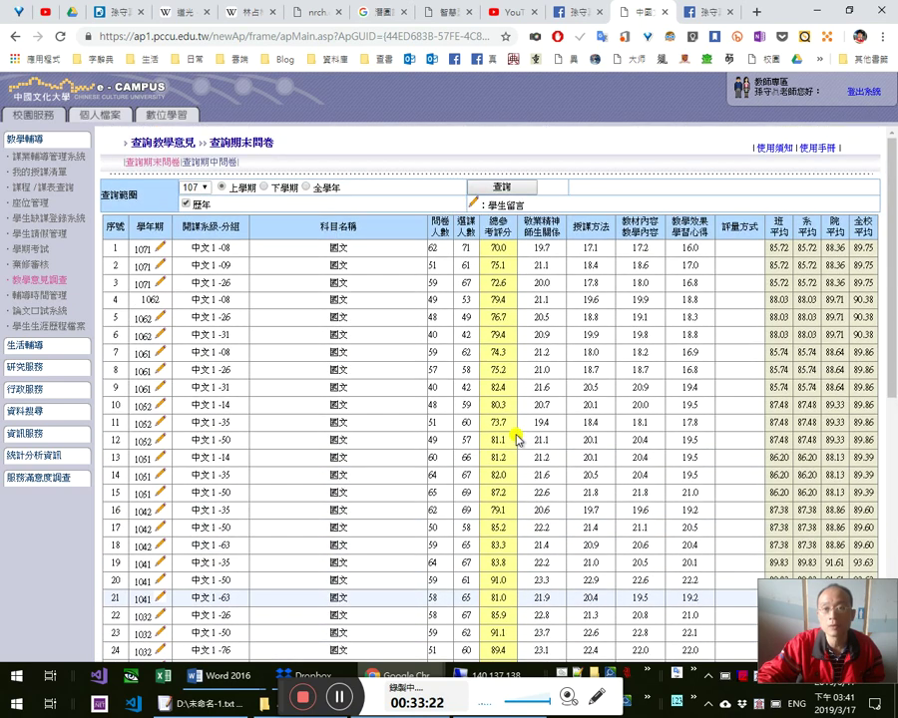
{"action": "scroll", "coordinate": [511, 429], "scroll_direction": "down", "scroll_amount": 6}
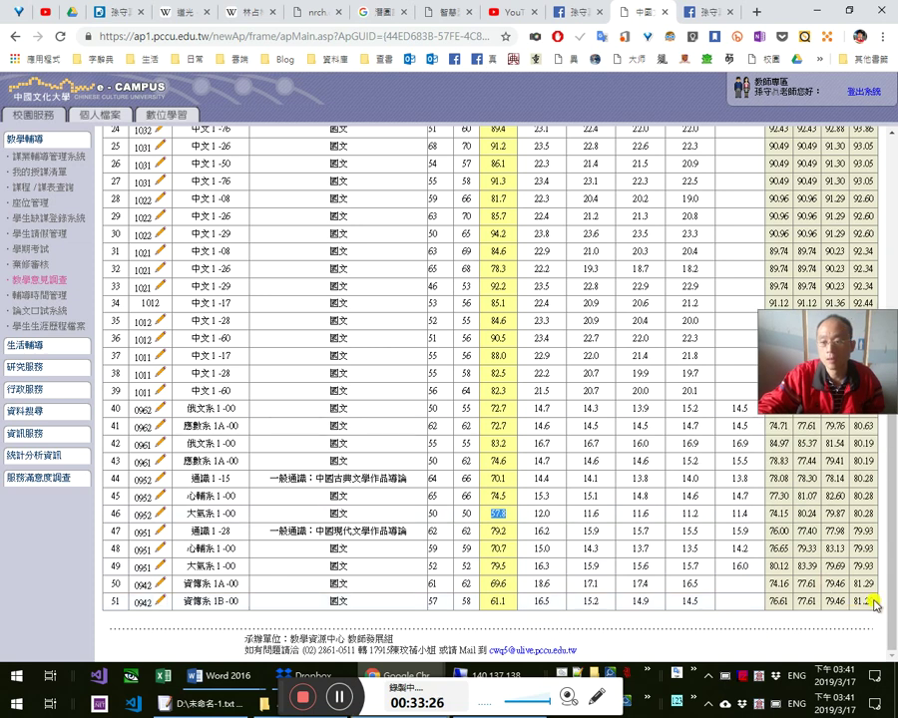
{"action": "left_click_drag", "start_coordinate": [873, 604], "coordinate": [772, 602]}
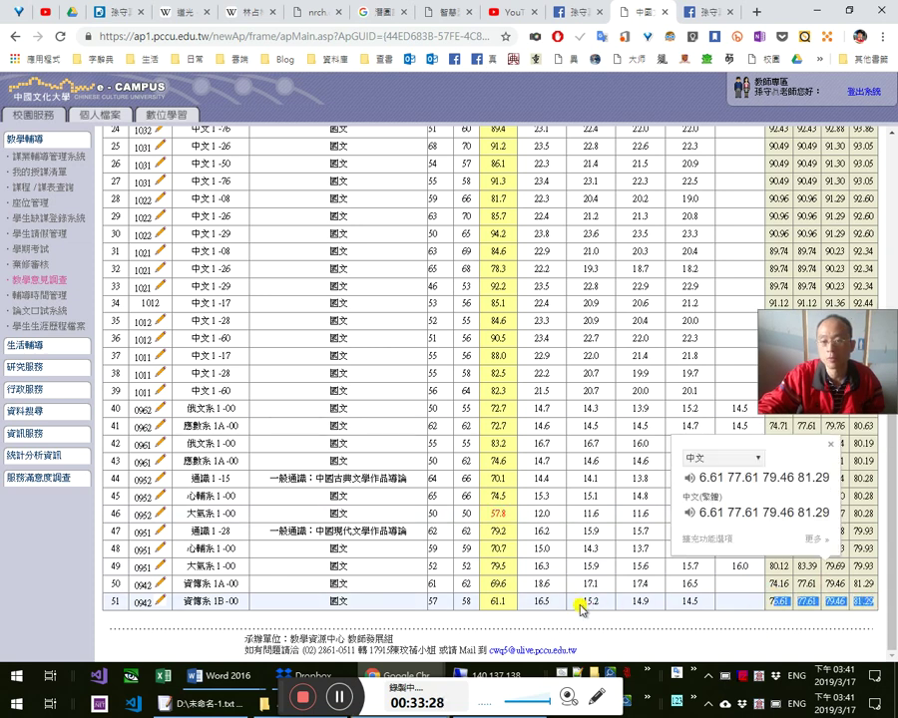
{"action": "left_click", "coordinate": [496, 498]}
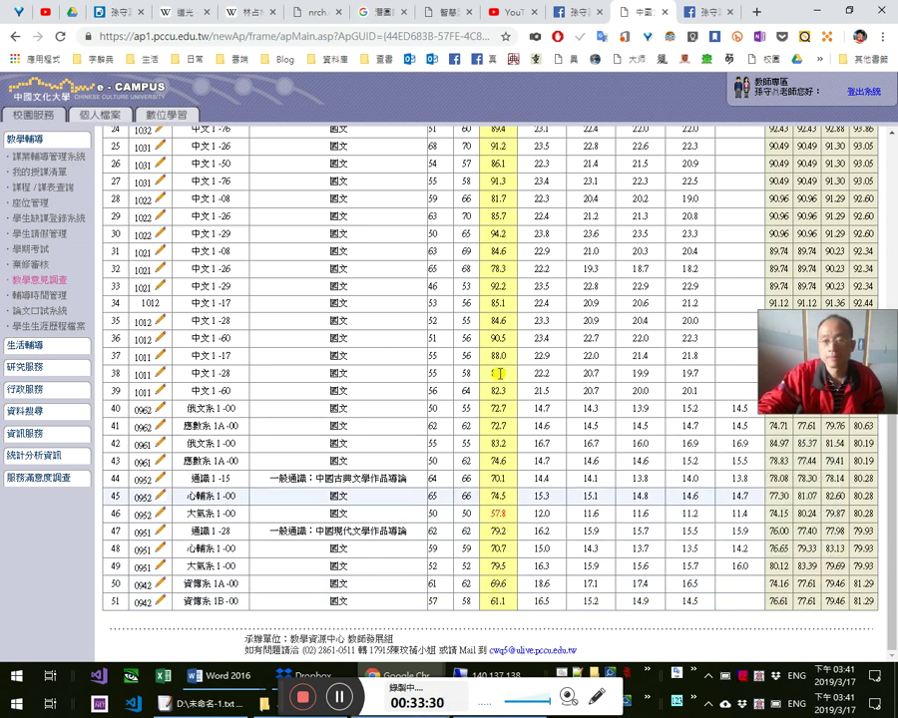
Highlight the survey ratings from row 35 to row 51, clear the selection, and look over the preceding rows.
{"action": "left_click_drag", "start_coordinate": [493, 320], "coordinate": [818, 601]}
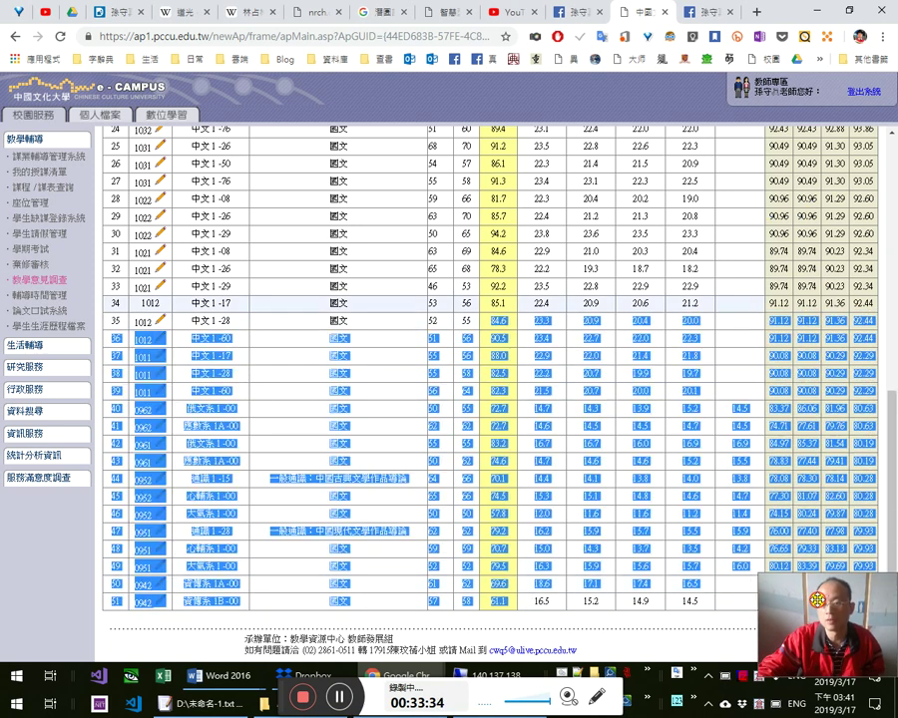
{"action": "left_click", "coordinate": [705, 445]}
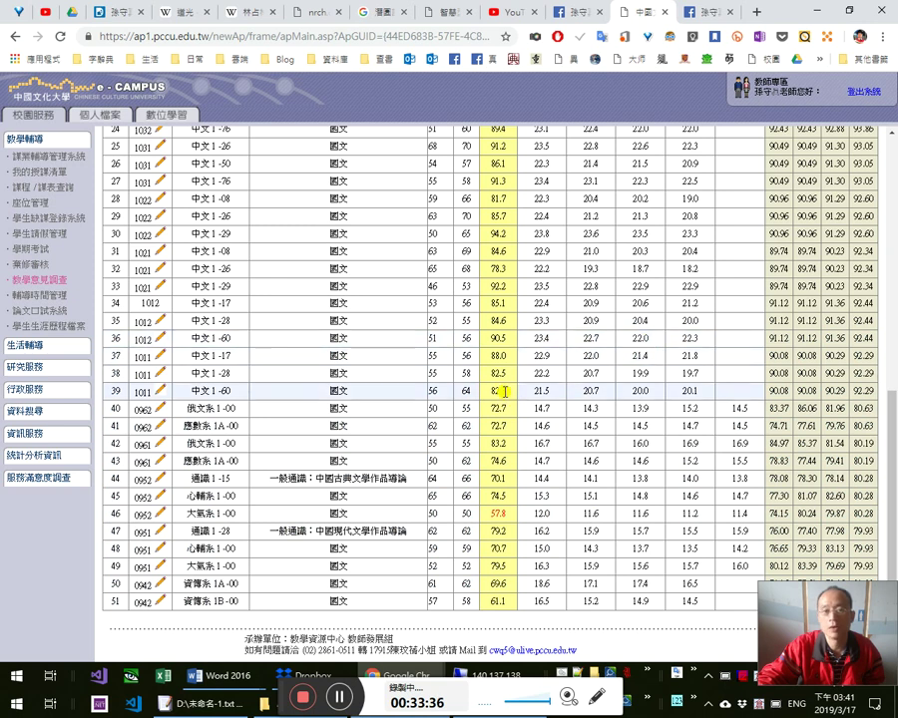
{"action": "scroll", "coordinate": [505, 391], "scroll_direction": "up", "scroll_amount": 3}
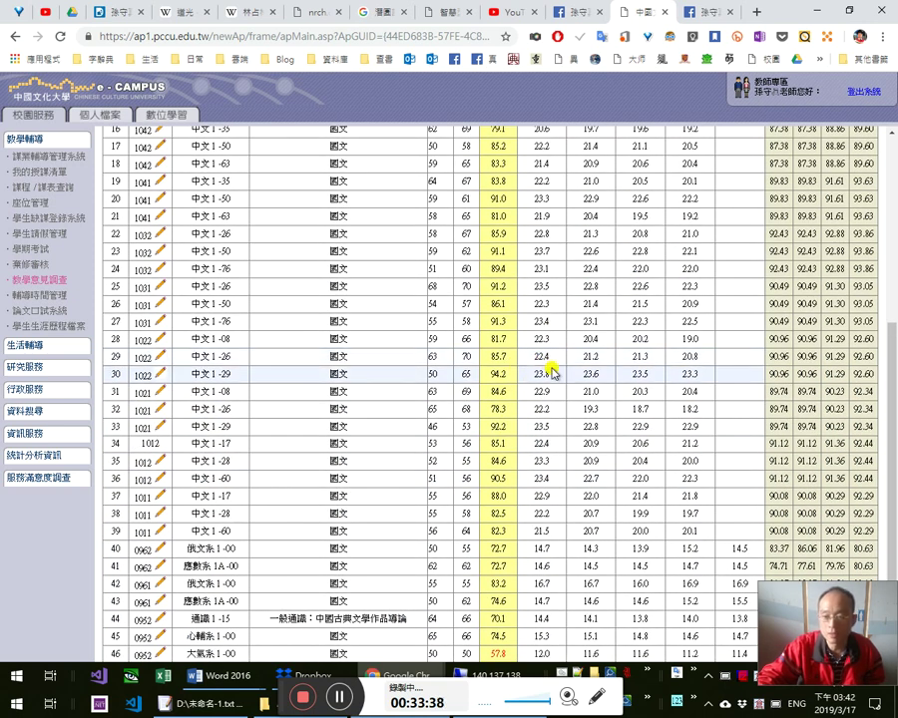
Compare the Facebook post and the Dcard thread with the 歷年 survey results in the e-Campus system.
{"action": "left_click", "coordinate": [580, 11]}
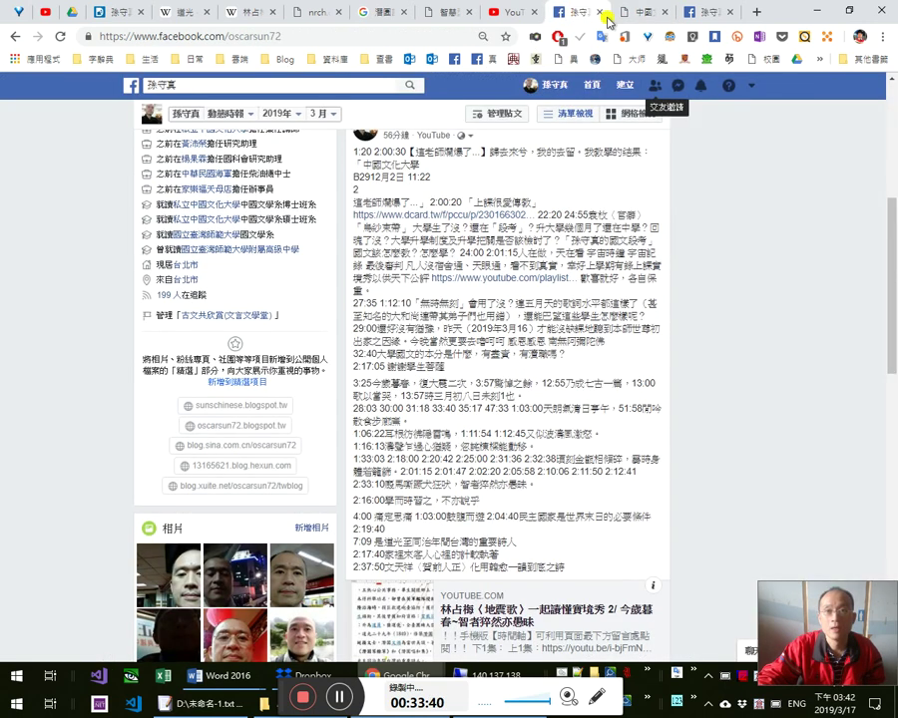
{"action": "left_click", "coordinate": [637, 14]}
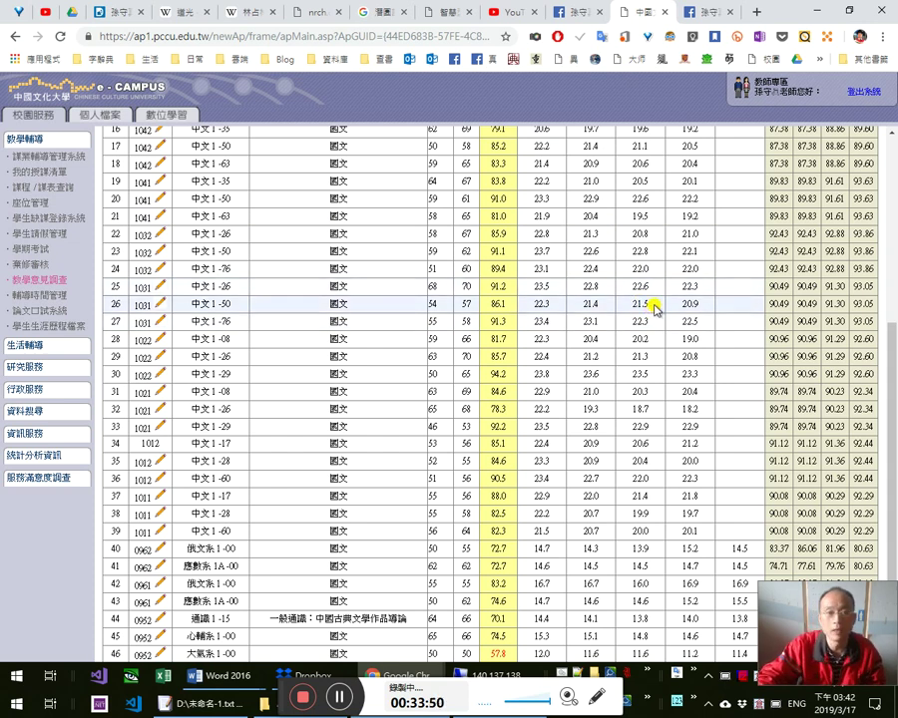
{"action": "left_click", "coordinate": [114, 12]}
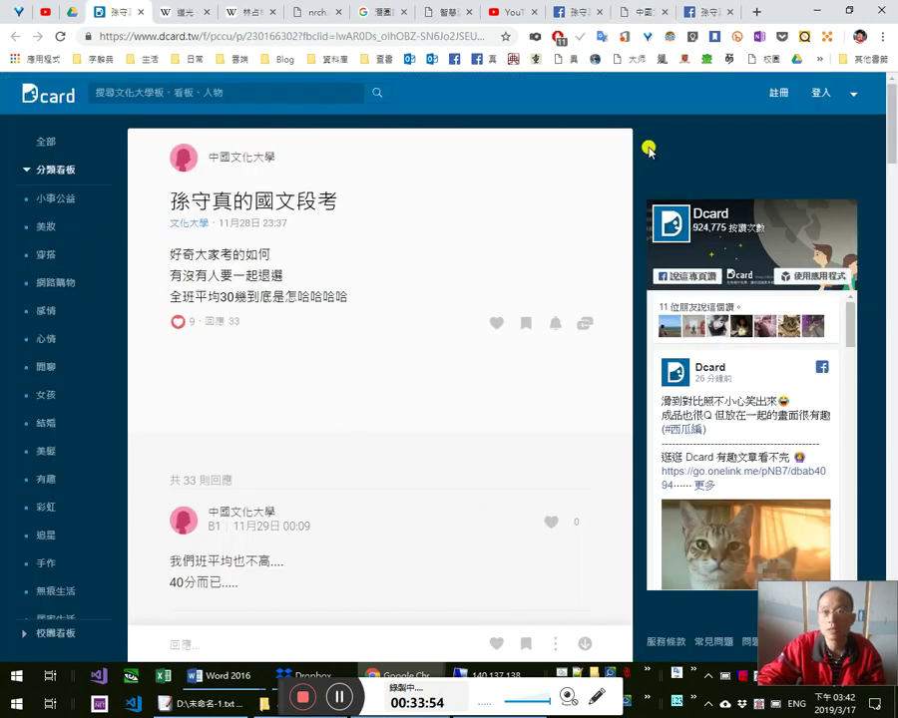
{"action": "left_click", "coordinate": [622, 12]}
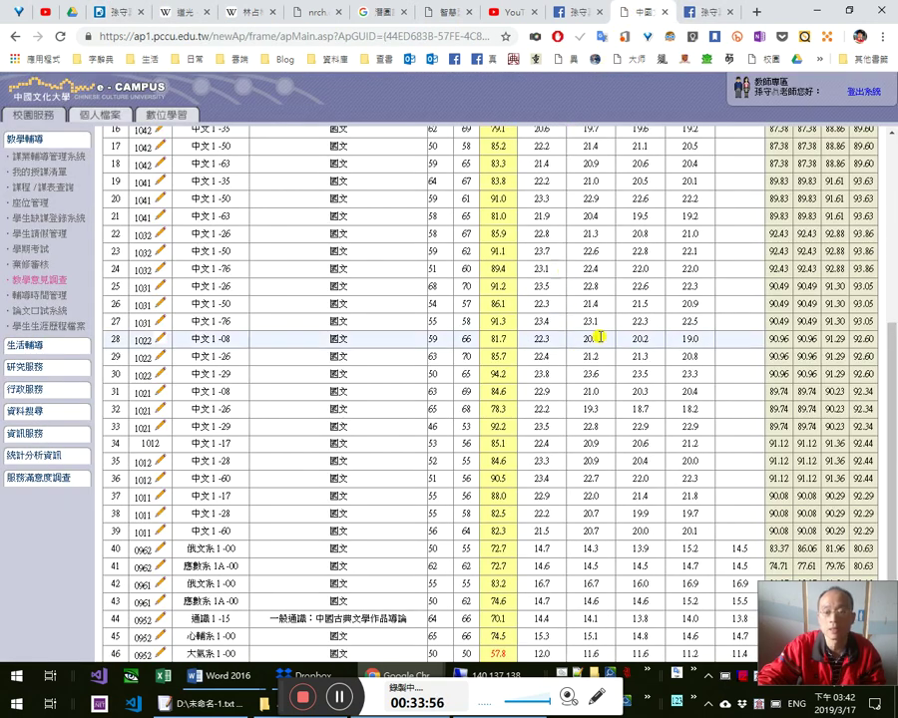
{"action": "left_click", "coordinate": [432, 36]}
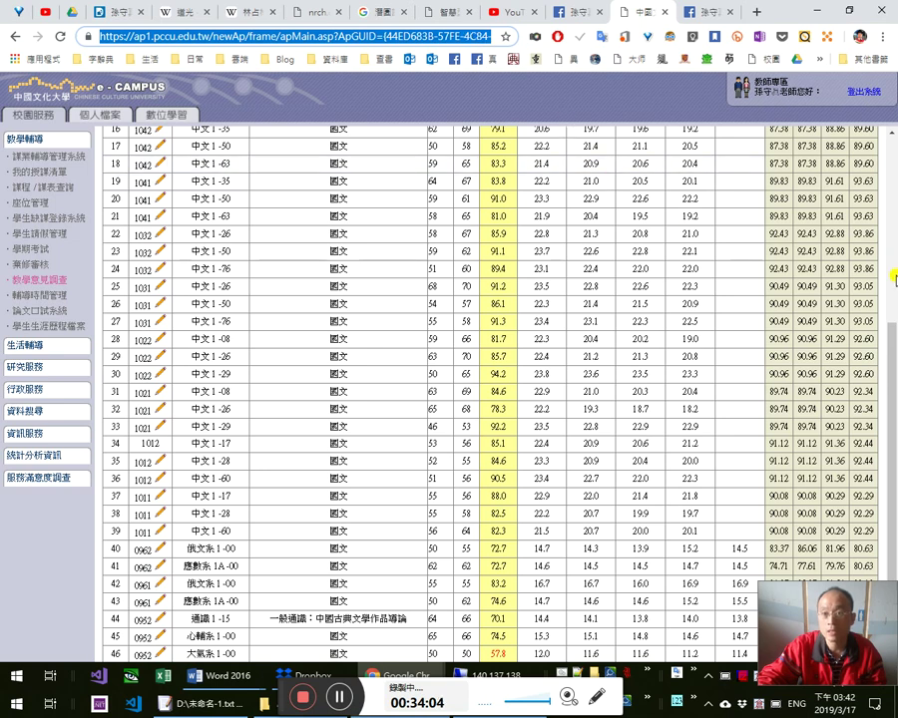
{"action": "key", "text": "Return"}
{"action": "left_click_drag", "start_coordinate": [893, 277], "coordinate": [891, 359]}
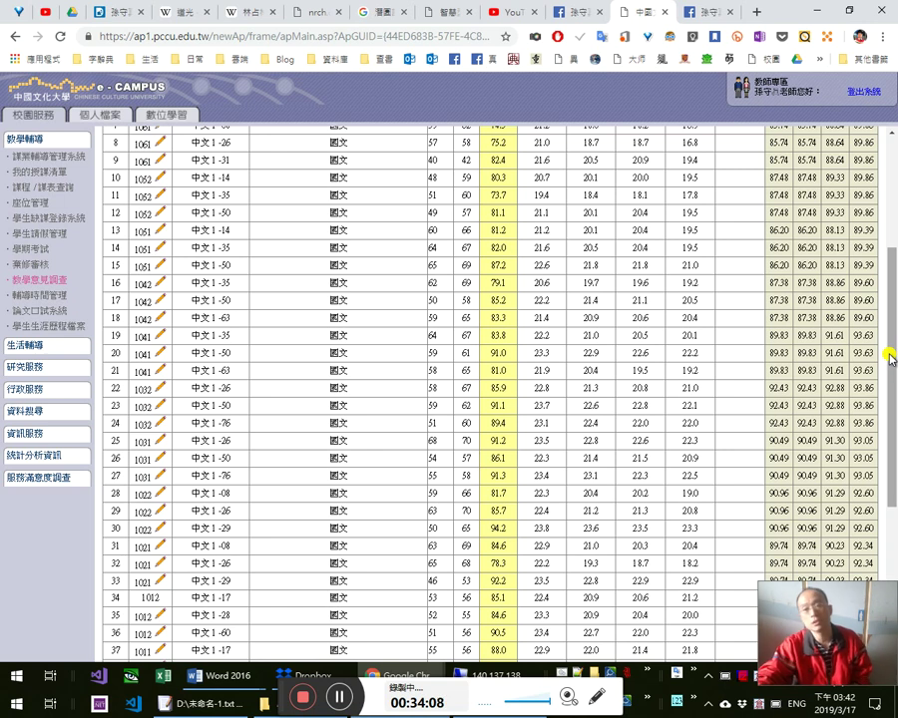
Return to the Dcard thread about the 國文段考 and highlight the three lines of the original post.
{"action": "left_click", "coordinate": [701, 17]}
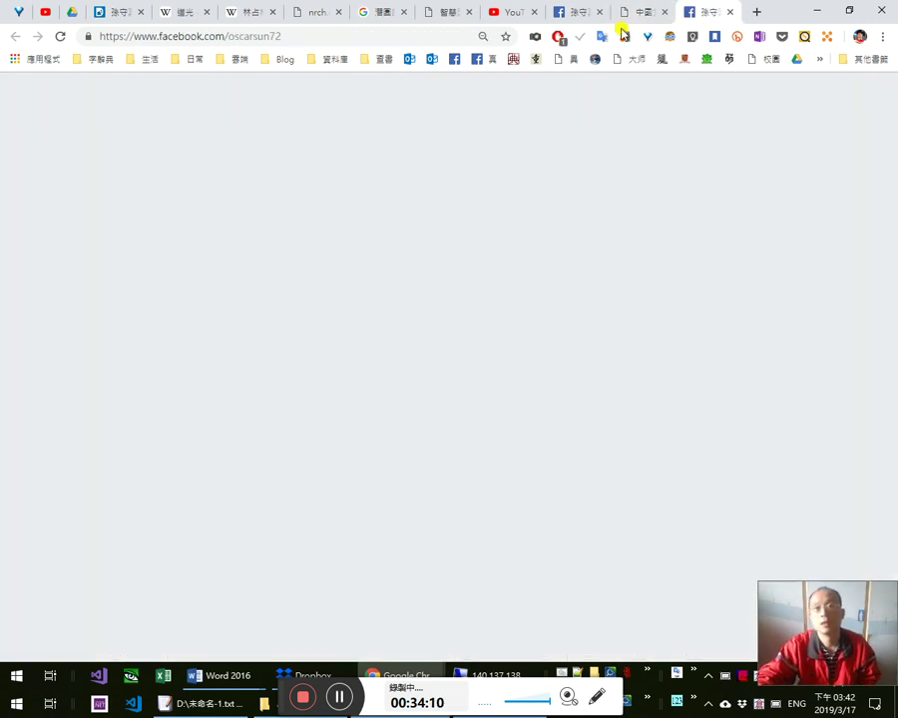
{"action": "left_click", "coordinate": [409, 36]}
{"action": "left_click", "coordinate": [118, 15]}
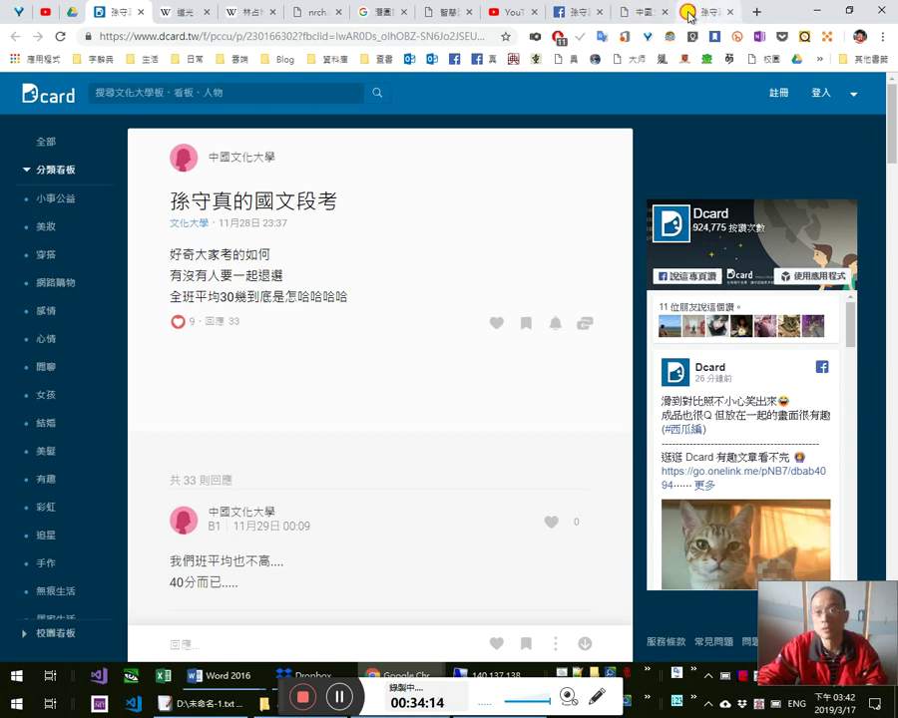
{"action": "left_click", "coordinate": [689, 13]}
{"action": "left_click", "coordinate": [106, 14]}
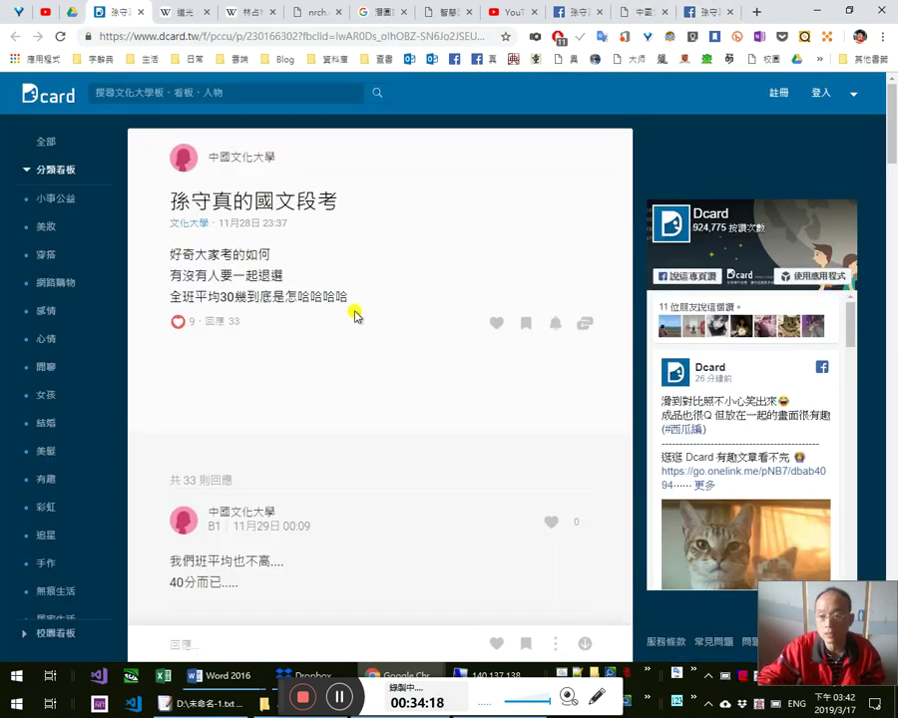
{"action": "left_click_drag", "start_coordinate": [375, 297], "coordinate": [174, 258]}
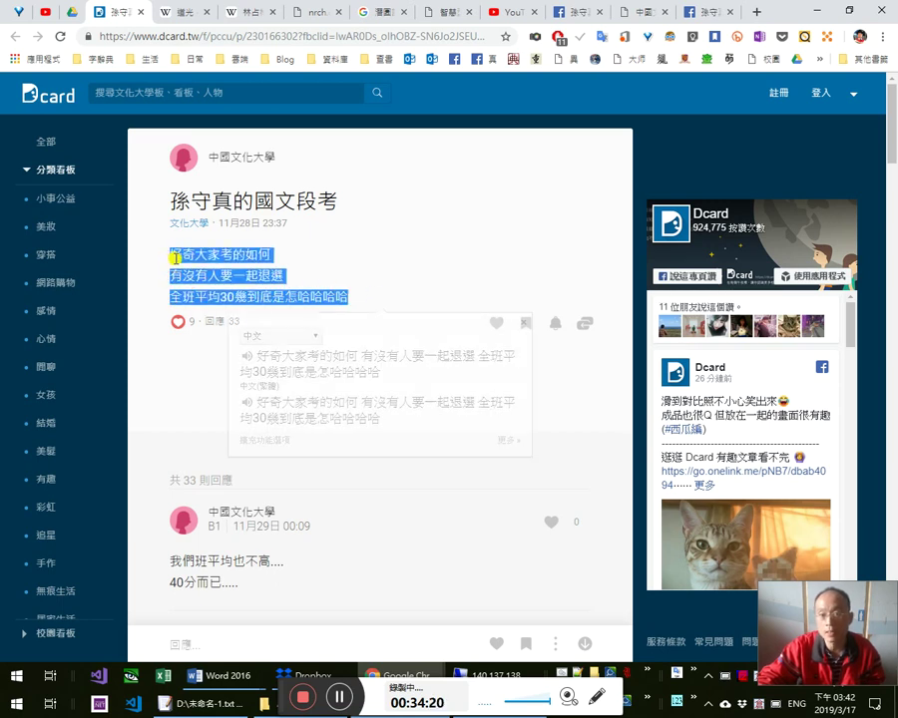
Look up the phrase 君子易 in the browser's search suggestions, magnify 君子易事而難說也, and close the Facebook profile page.
{"action": "left_click", "coordinate": [701, 16]}
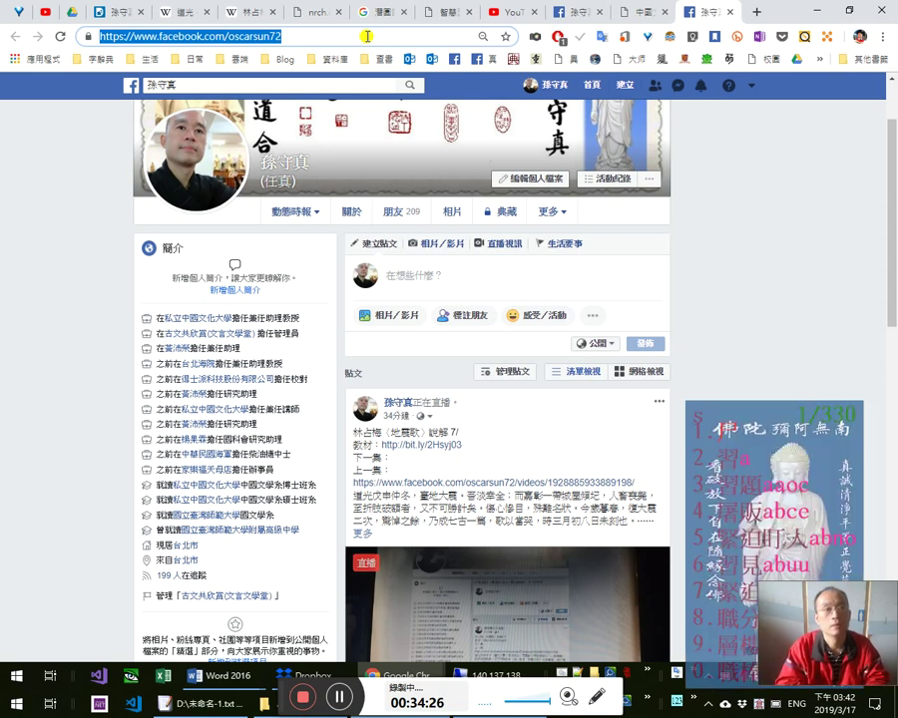
{"action": "type", "text": "君子"}
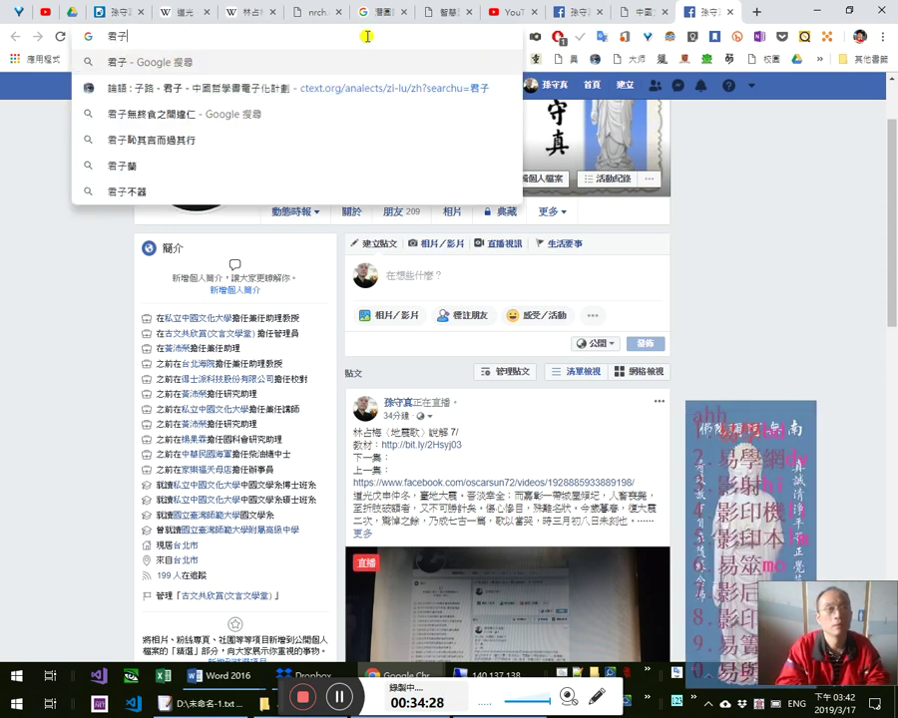
{"action": "type", "text": "易"}
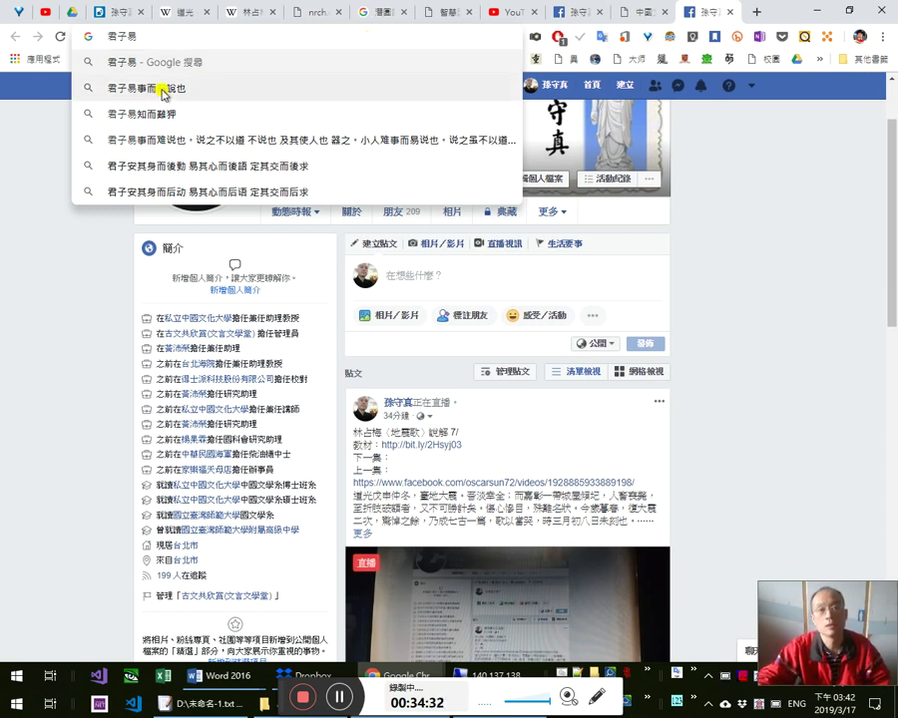
{"action": "key", "text": "super+plus"}
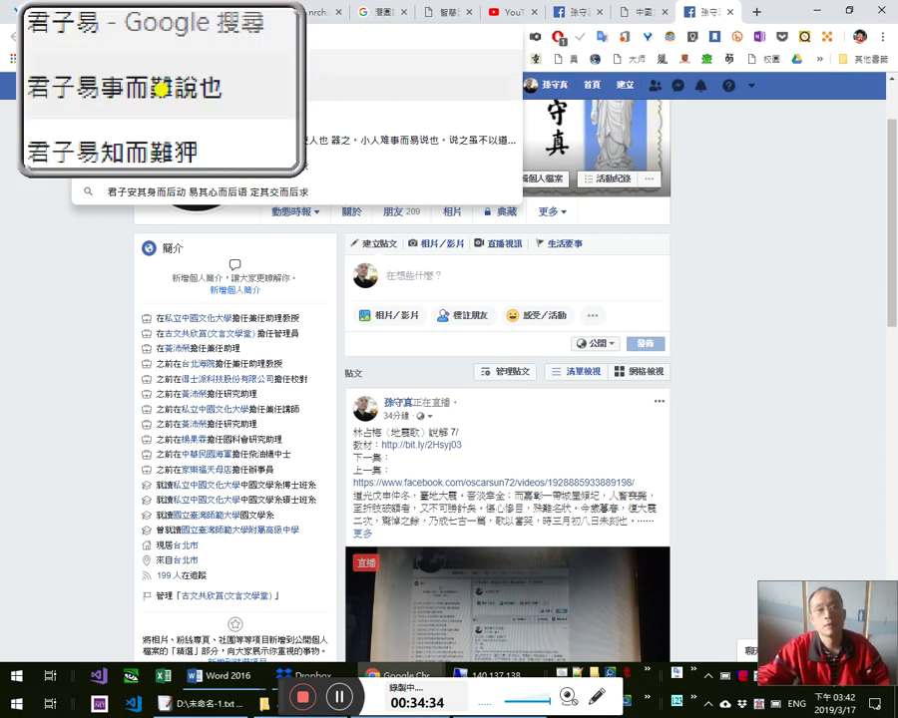
{"action": "key", "text": "Escape"}
{"action": "key", "text": "super+Escape"}
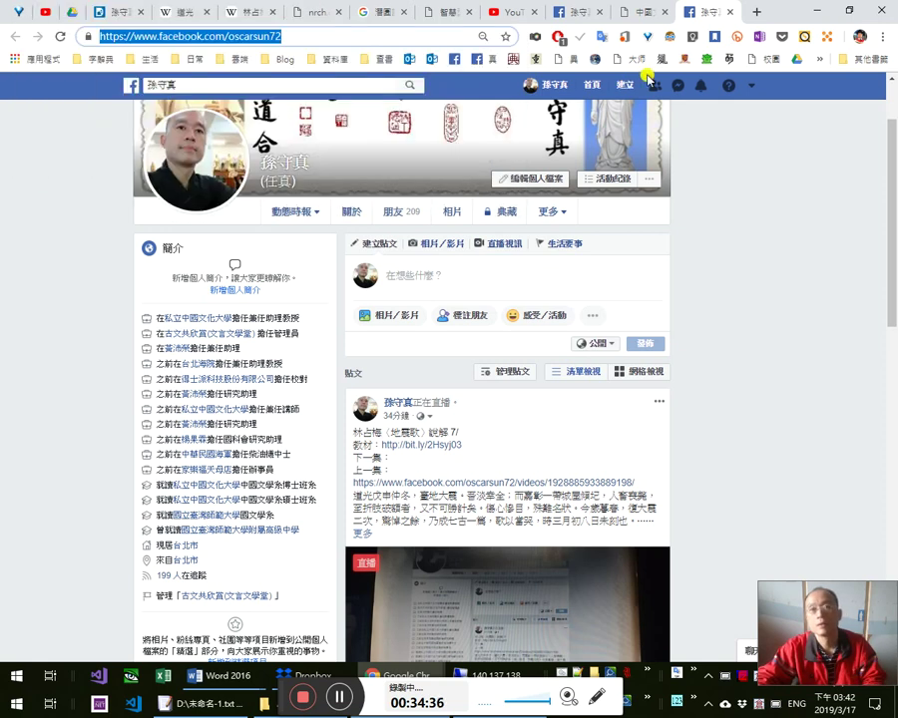
{"action": "middle_click", "coordinate": [711, 12]}
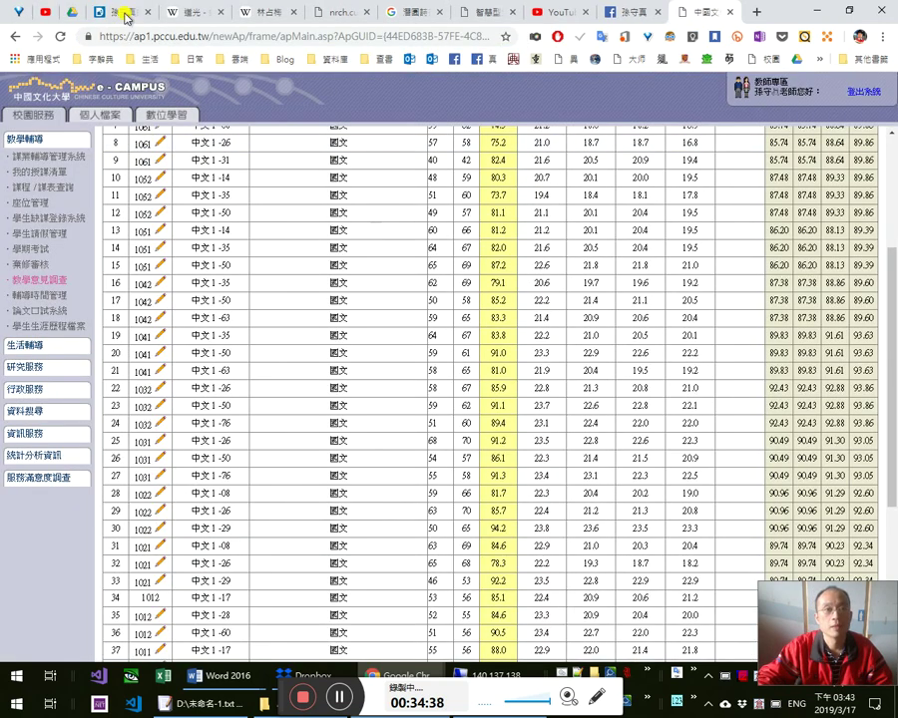
Return to the Dcard thread about the 國文段考 and read the replies from B1 through B13.
{"action": "left_click", "coordinate": [127, 18]}
{"action": "scroll", "coordinate": [415, 493], "scroll_direction": "down", "scroll_amount": 3}
{"action": "left_click", "coordinate": [296, 566]}
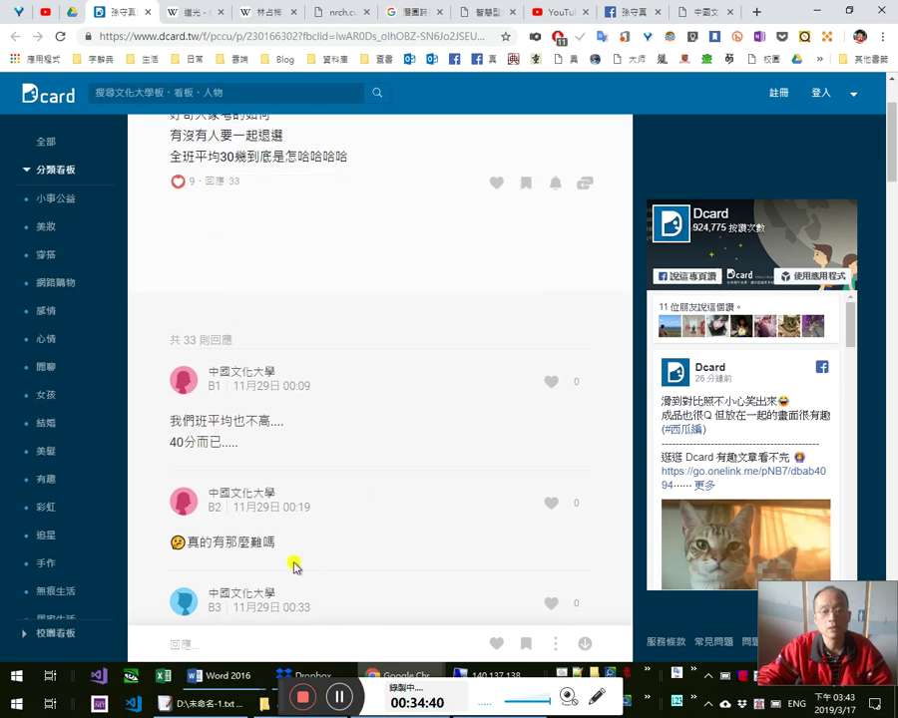
{"action": "scroll", "coordinate": [299, 554], "scroll_direction": "down", "scroll_amount": 6}
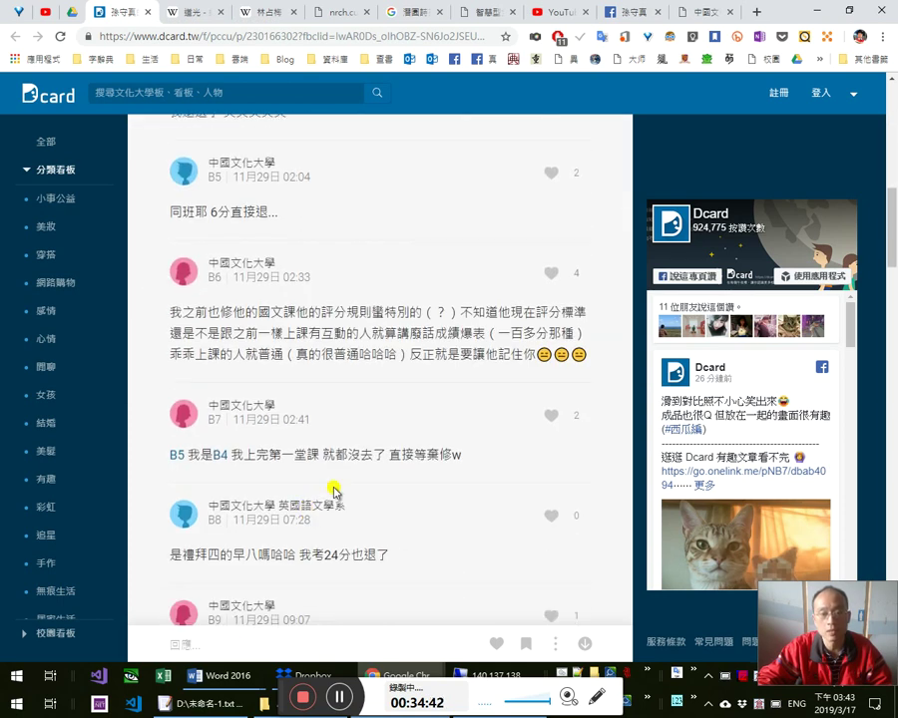
{"action": "scroll", "coordinate": [387, 564], "scroll_direction": "down", "scroll_amount": 2}
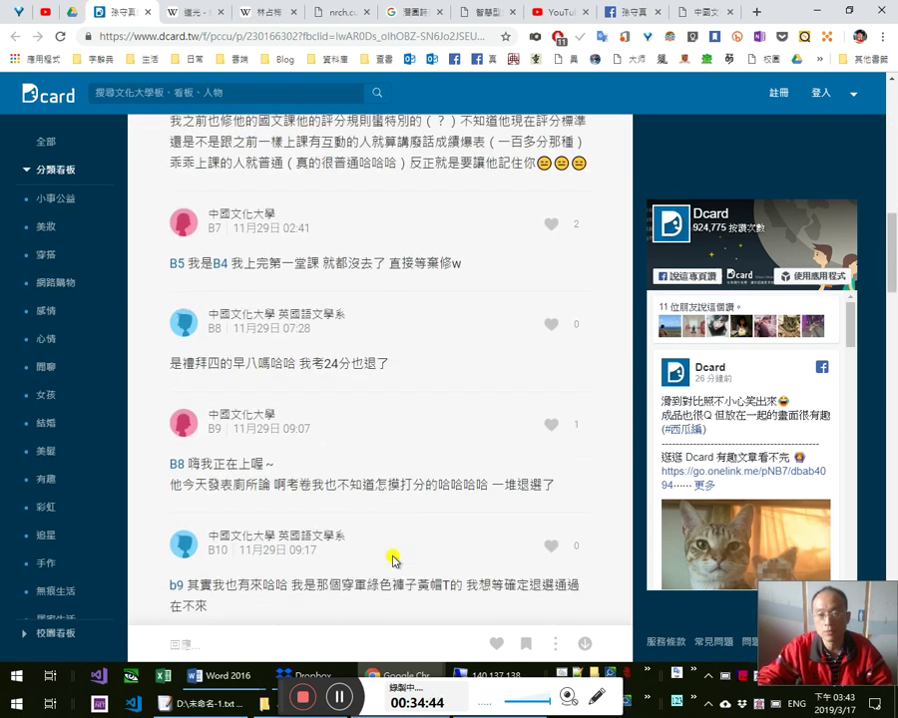
{"action": "scroll", "coordinate": [389, 549], "scroll_direction": "down", "scroll_amount": 1}
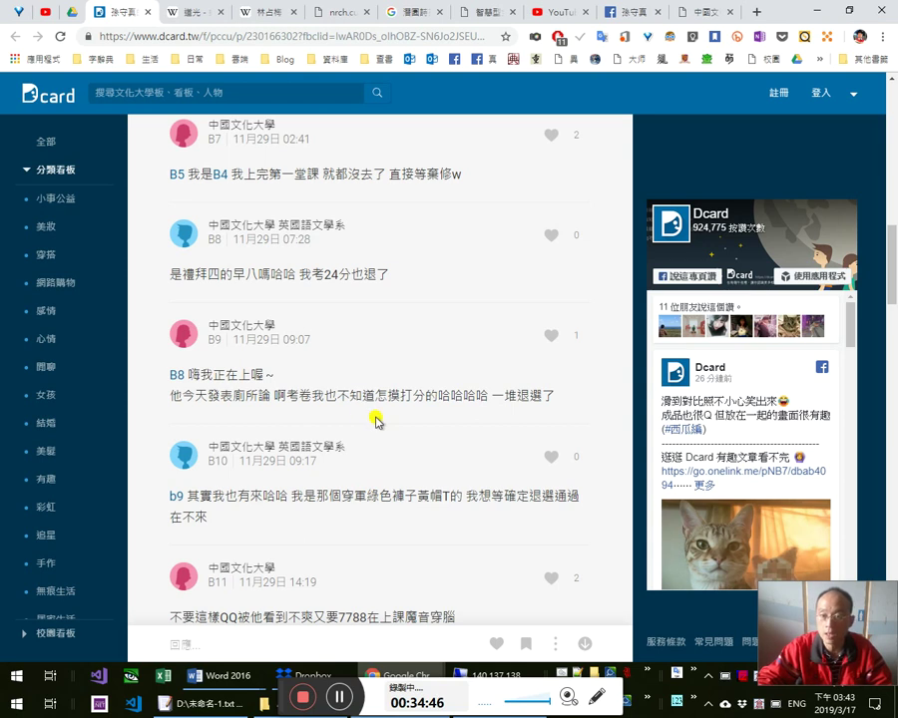
{"action": "scroll", "coordinate": [411, 467], "scroll_direction": "down", "scroll_amount": 2}
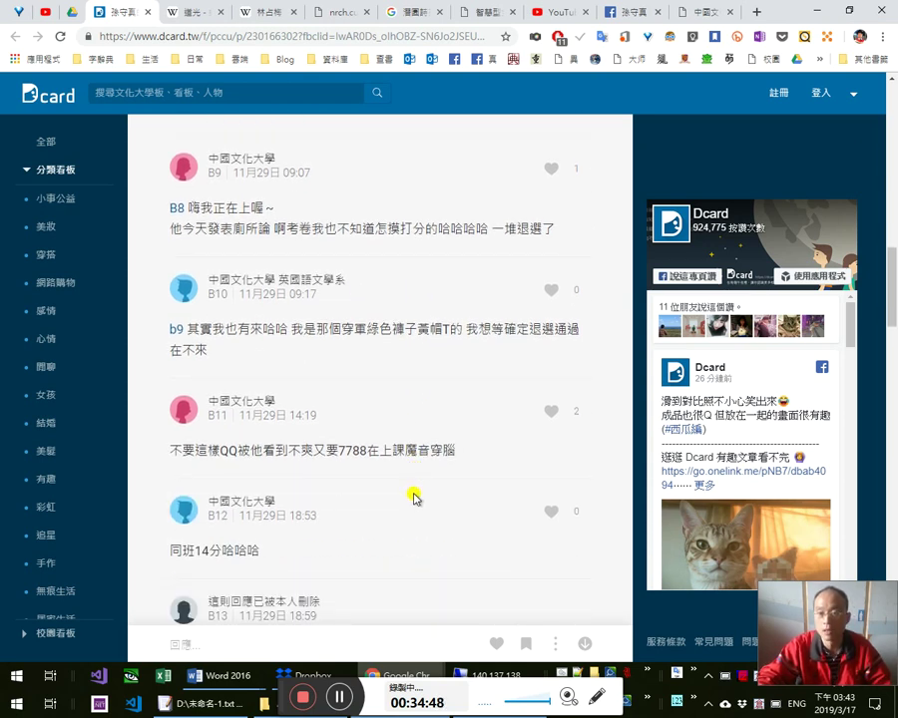
{"action": "scroll", "coordinate": [413, 497], "scroll_direction": "down", "scroll_amount": 1}
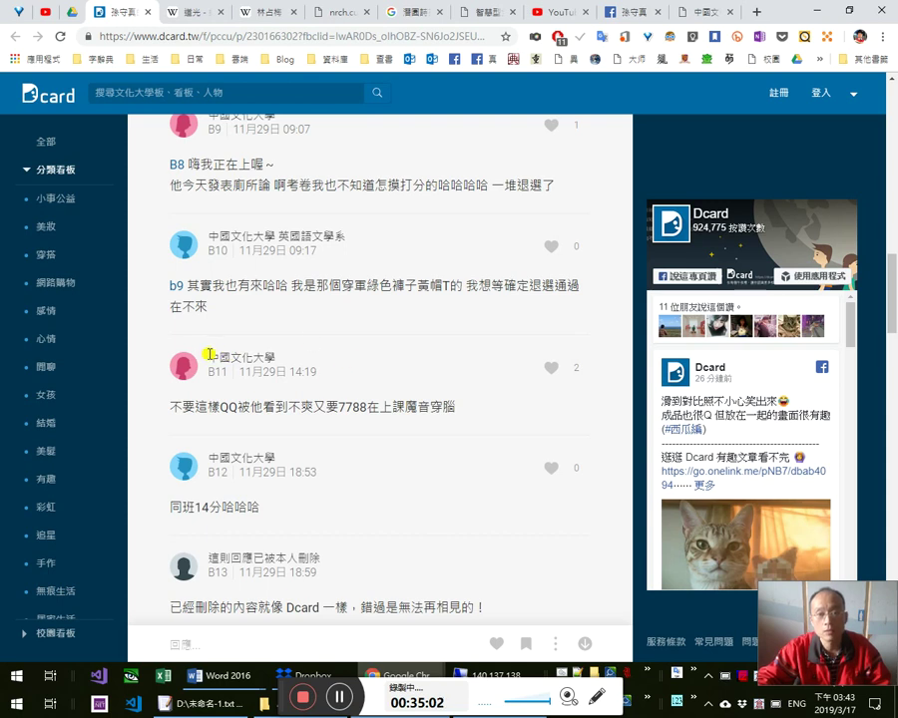
Highlight replies B11 to B13 in the Dcard thread and clear the selection.
{"action": "left_click_drag", "start_coordinate": [208, 354], "coordinate": [341, 605]}
{"action": "left_click_drag", "start_coordinate": [347, 598], "coordinate": [351, 585]}
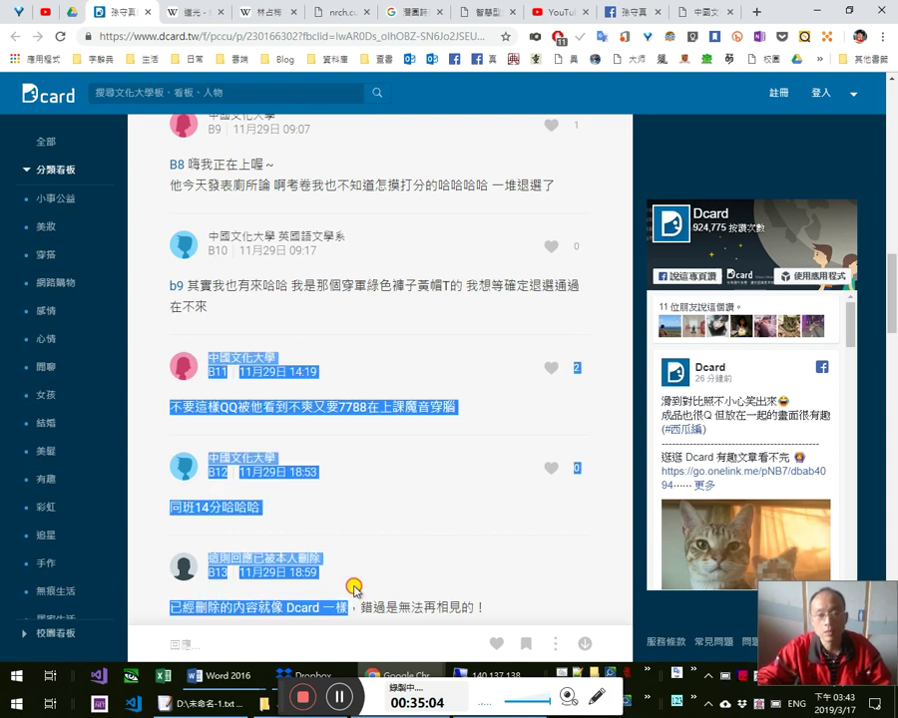
{"action": "scroll", "coordinate": [379, 551], "scroll_direction": "down", "scroll_amount": 2}
{"action": "left_click_drag", "start_coordinate": [458, 466], "coordinate": [487, 466]}
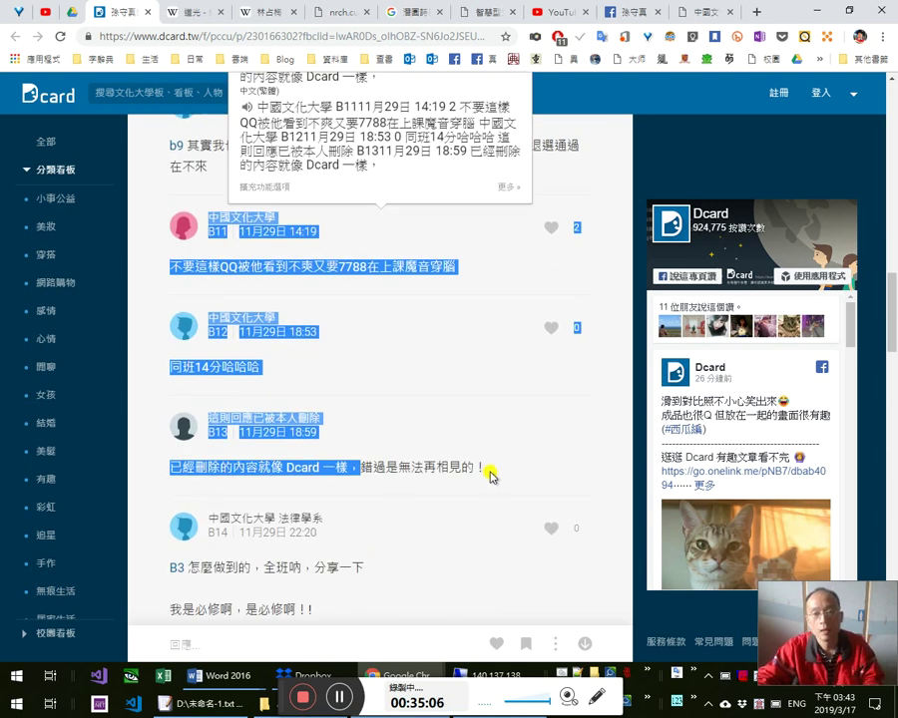
{"action": "scroll", "coordinate": [404, 447], "scroll_direction": "up", "scroll_amount": 3}
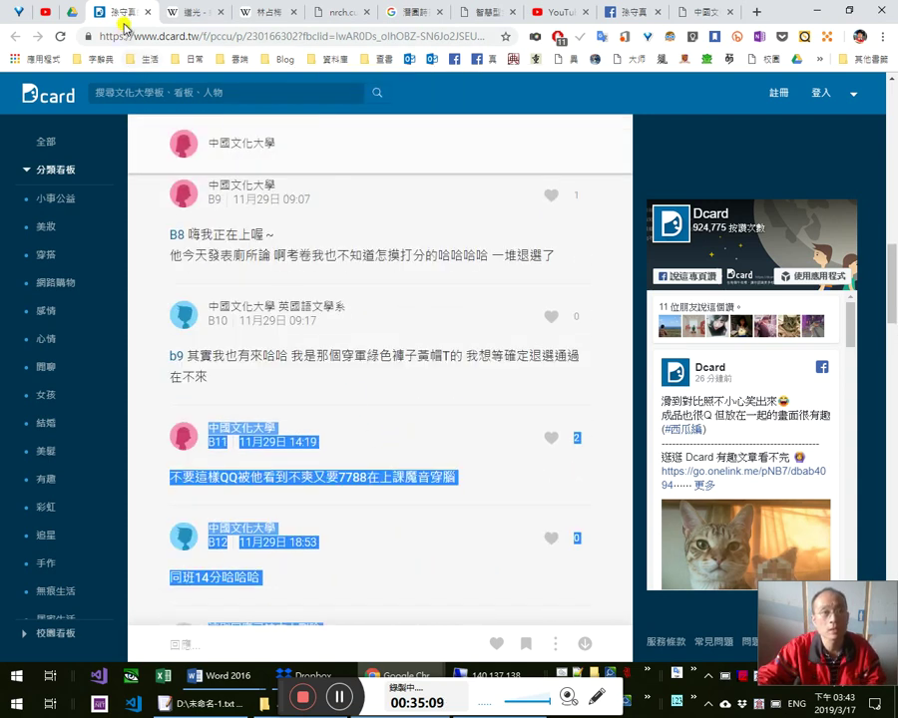
{"action": "left_click", "coordinate": [385, 309]}
Skim the whole Dcard thread from the original post to reply B33 and return to its beginning.
{"action": "key", "text": "Home"}
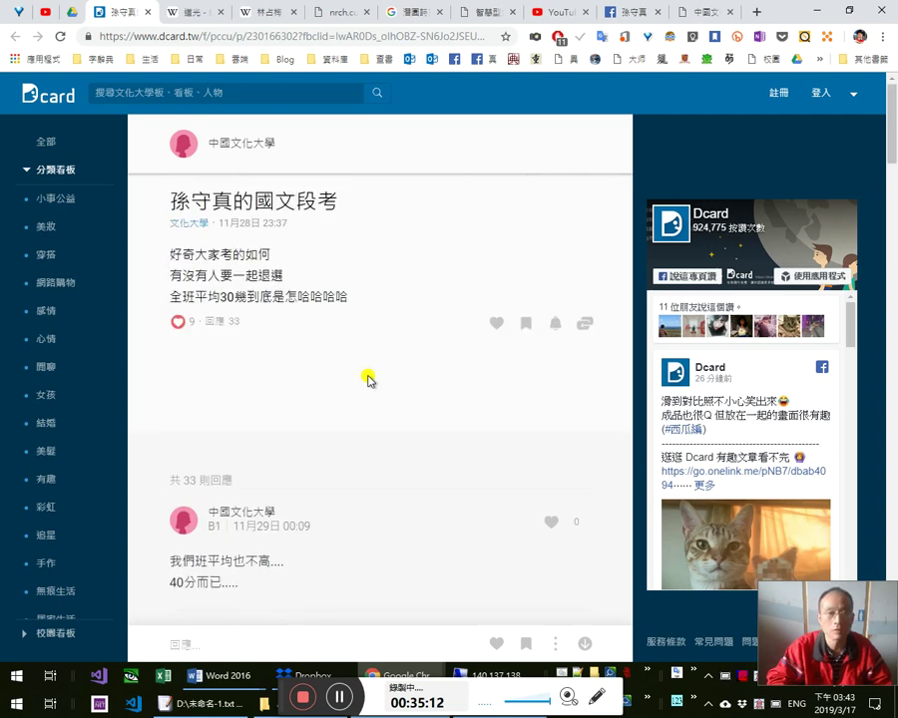
{"action": "key", "text": "End"}
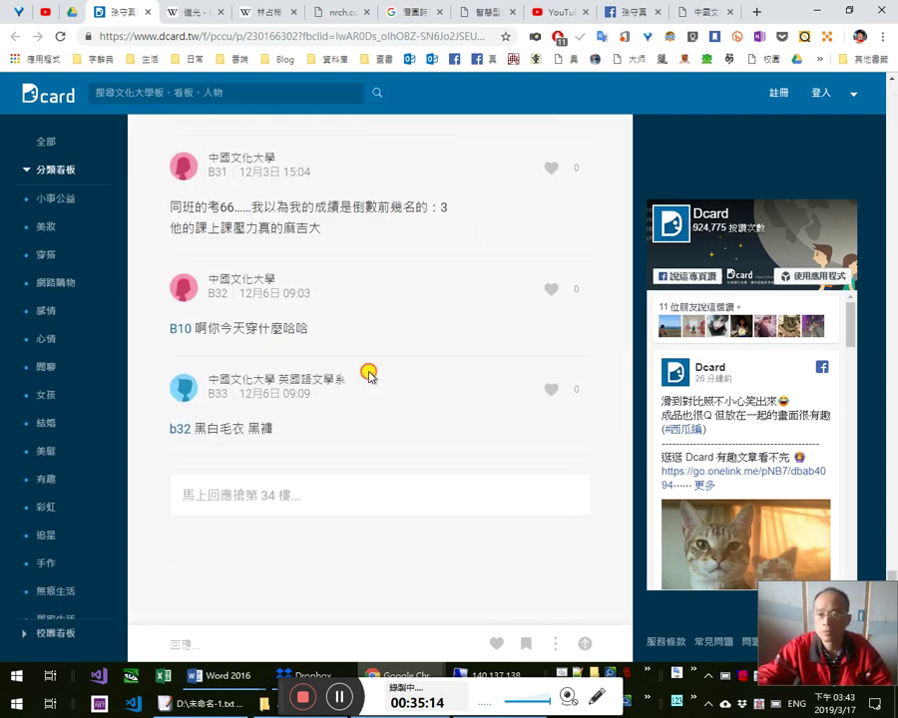
{"action": "scroll", "coordinate": [371, 375], "scroll_direction": "up", "scroll_amount": 3}
{"action": "scroll", "coordinate": [377, 374], "scroll_direction": "up", "scroll_amount": 15}
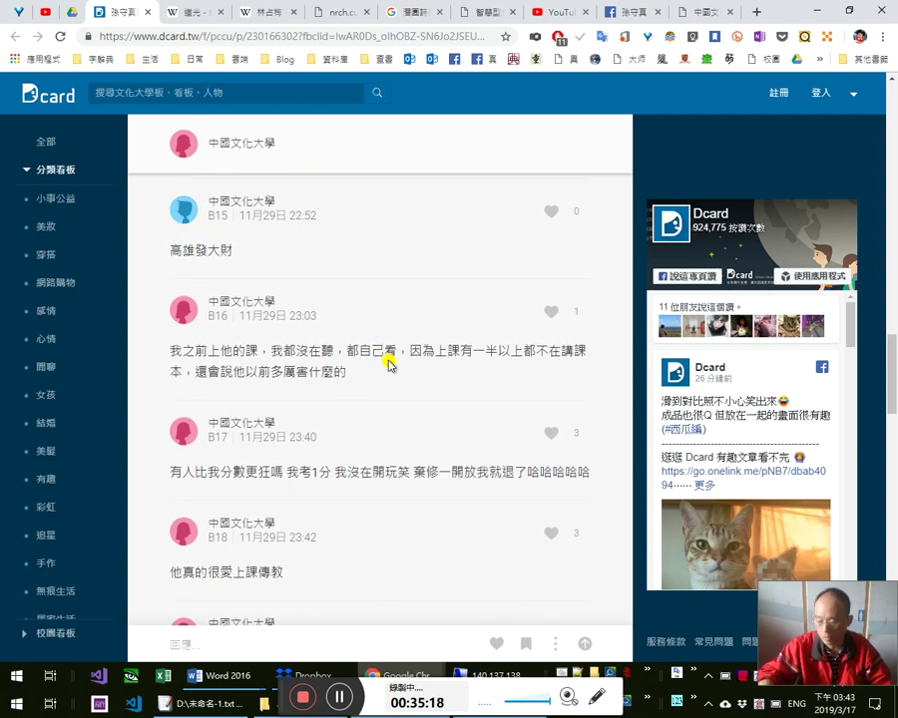
{"action": "scroll", "coordinate": [389, 365], "scroll_direction": "up", "scroll_amount": 10}
{"action": "scroll", "coordinate": [389, 365], "scroll_direction": "down", "scroll_amount": 20}
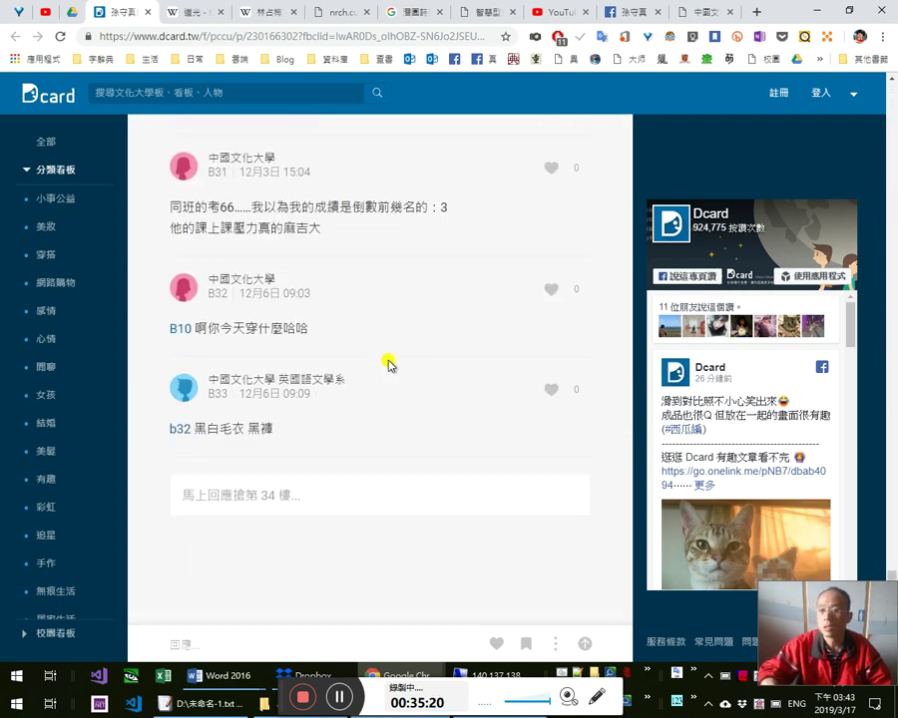
{"action": "scroll", "coordinate": [389, 365], "scroll_direction": "up", "scroll_amount": 20}
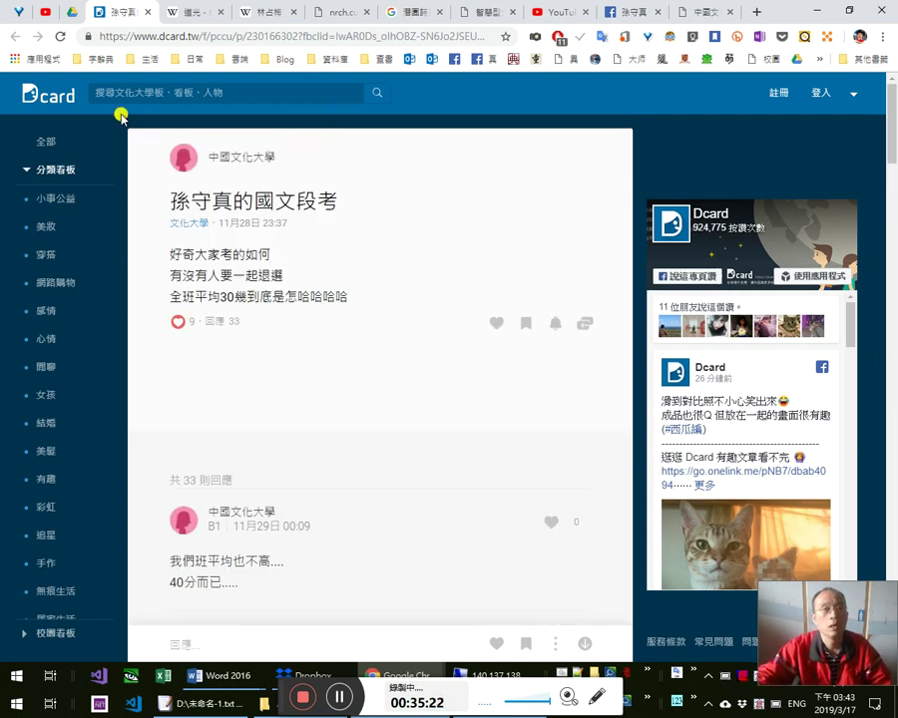
Check the 一起讀懂實境秀 folder in Google Drive and return to the first replies of the Dcard thread.
{"action": "left_click", "coordinate": [68, 12]}
{"action": "left_click", "coordinate": [118, 12]}
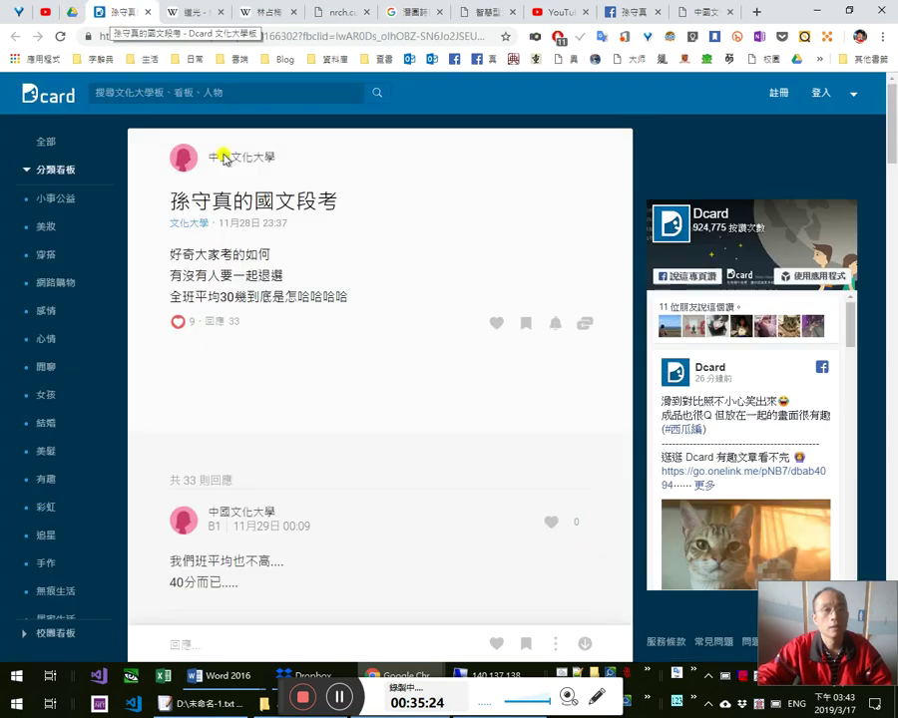
{"action": "scroll", "coordinate": [417, 409], "scroll_direction": "down", "scroll_amount": 4}
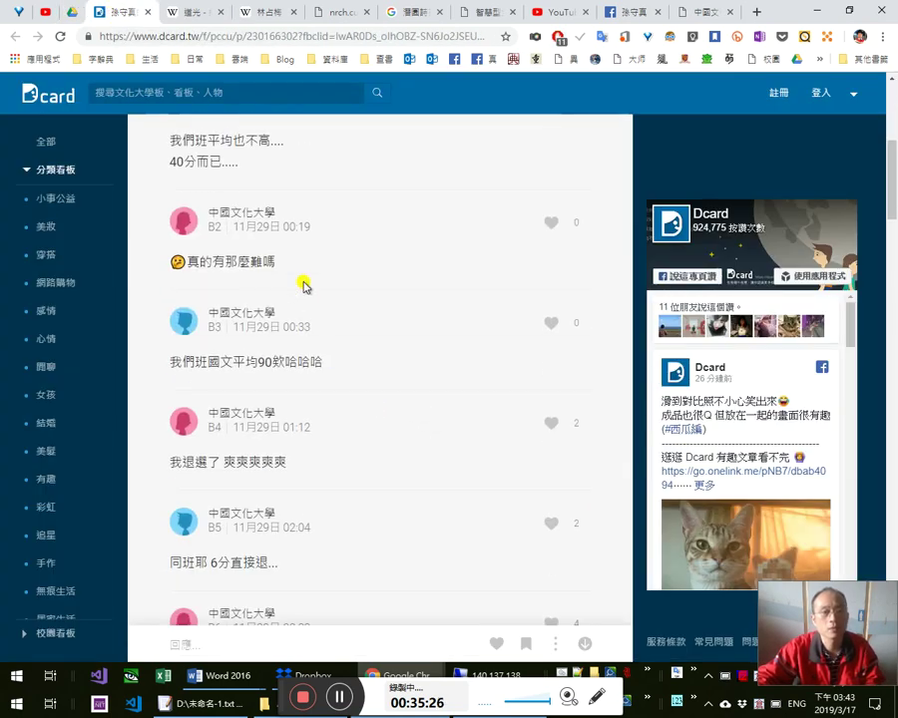
{"action": "left_click", "coordinate": [72, 14]}
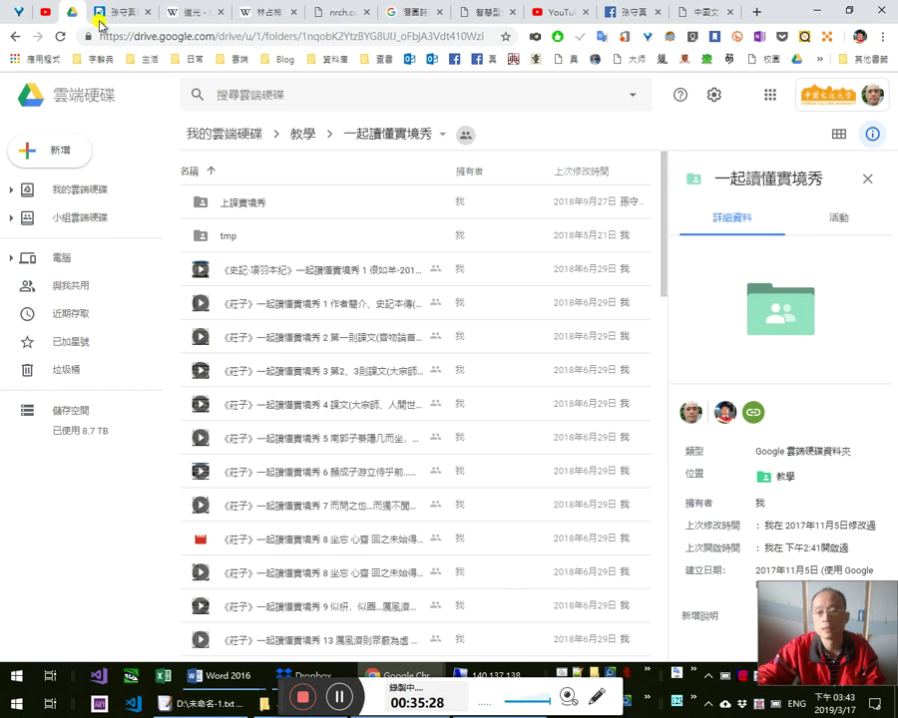
{"action": "left_click", "coordinate": [104, 22]}
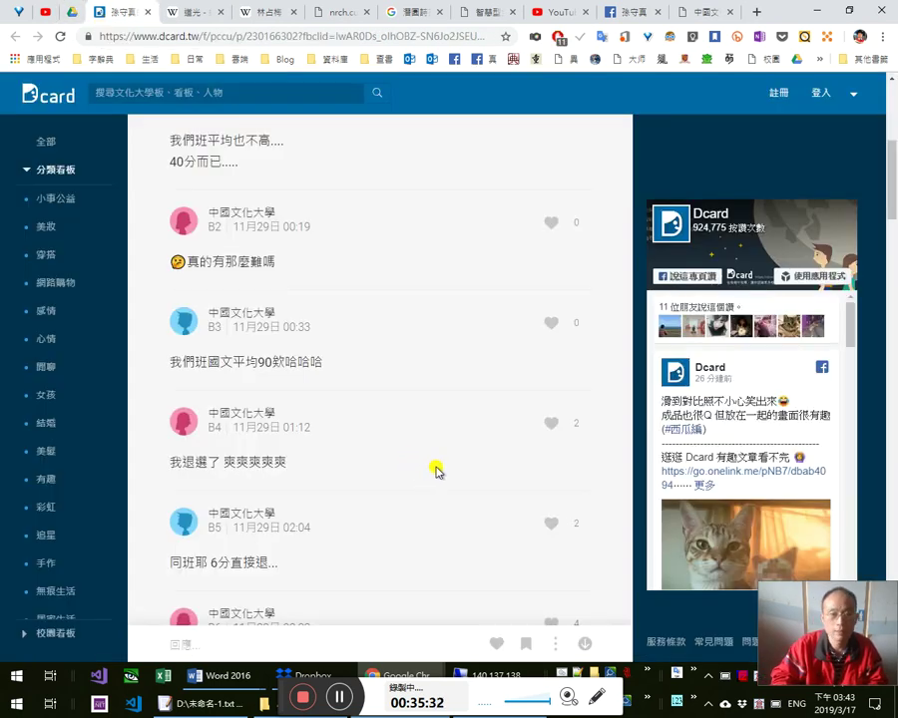
{"action": "scroll", "coordinate": [436, 471], "scroll_direction": "up", "scroll_amount": 5}
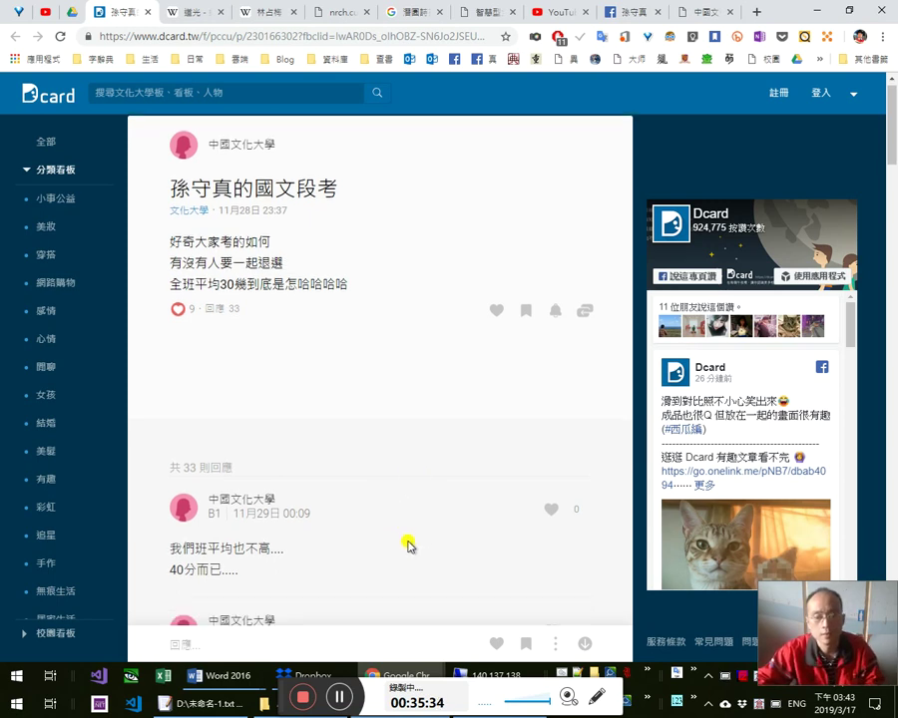
{"action": "scroll", "coordinate": [200, 484], "scroll_direction": "down", "scroll_amount": 2}
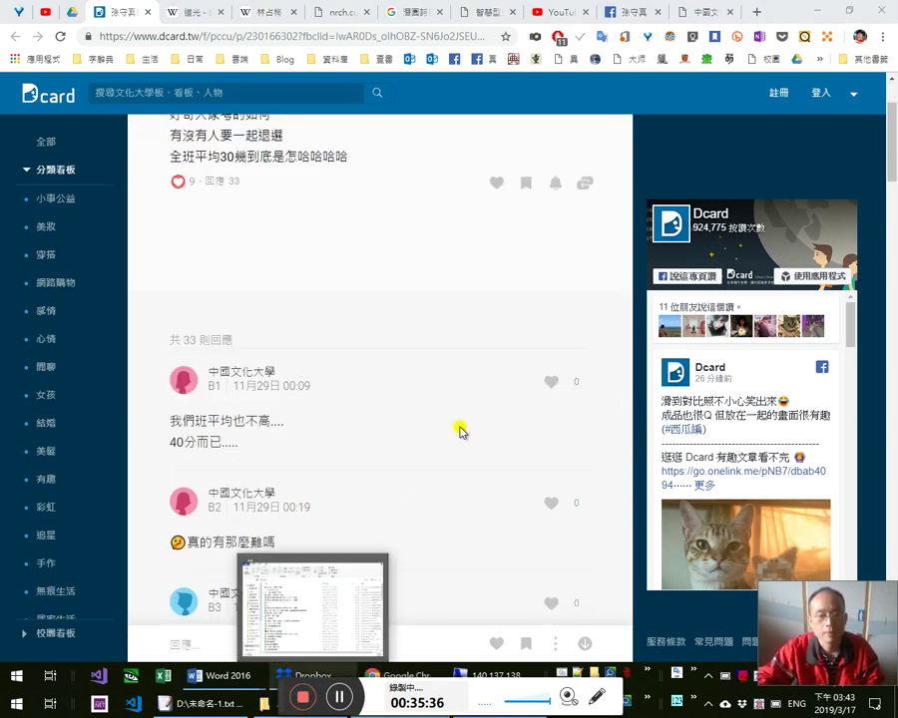
Switch to the Word document 林占梅〈地震歌〉說解:1, highlight the verse 悲風慘慘日無光, and clear the selection.
{"action": "key", "text": "alt+Tab"}
{"action": "key", "text": "Tab"}
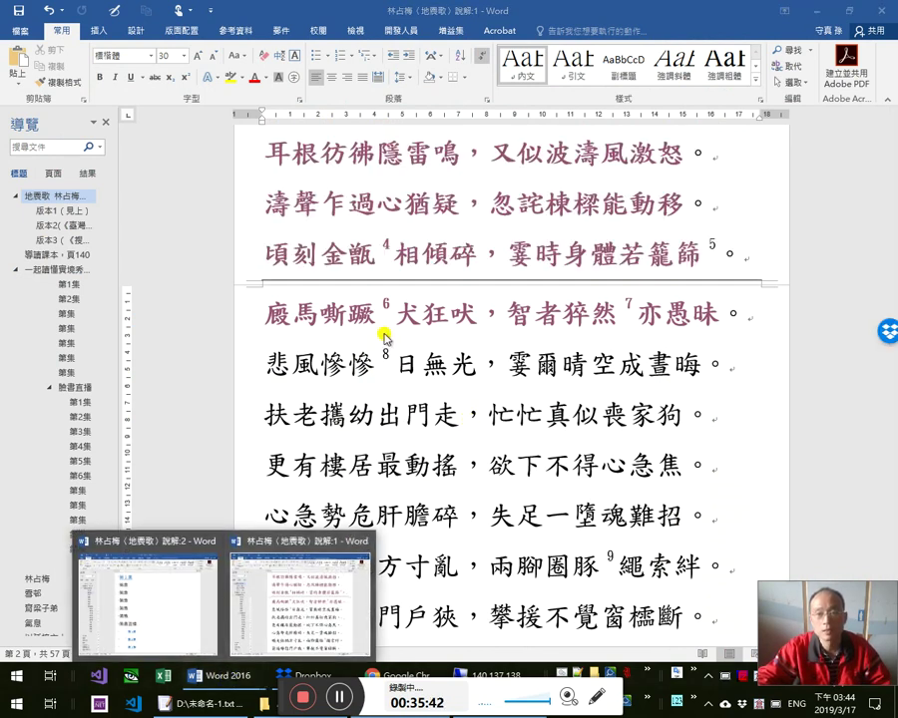
{"action": "left_click", "coordinate": [267, 367]}
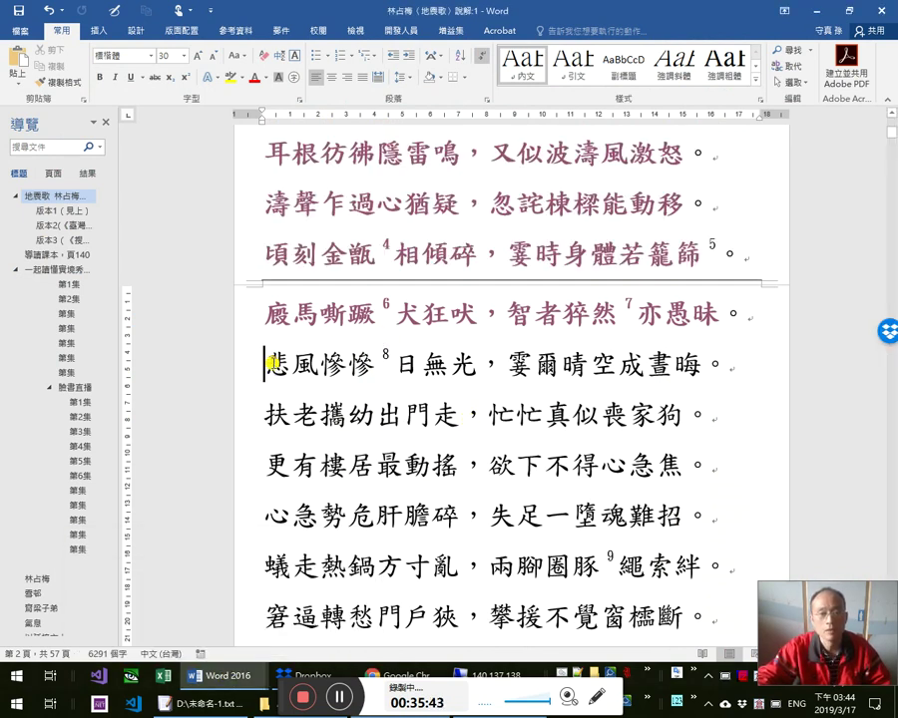
{"action": "left_click", "coordinate": [476, 361], "text": "shift"}
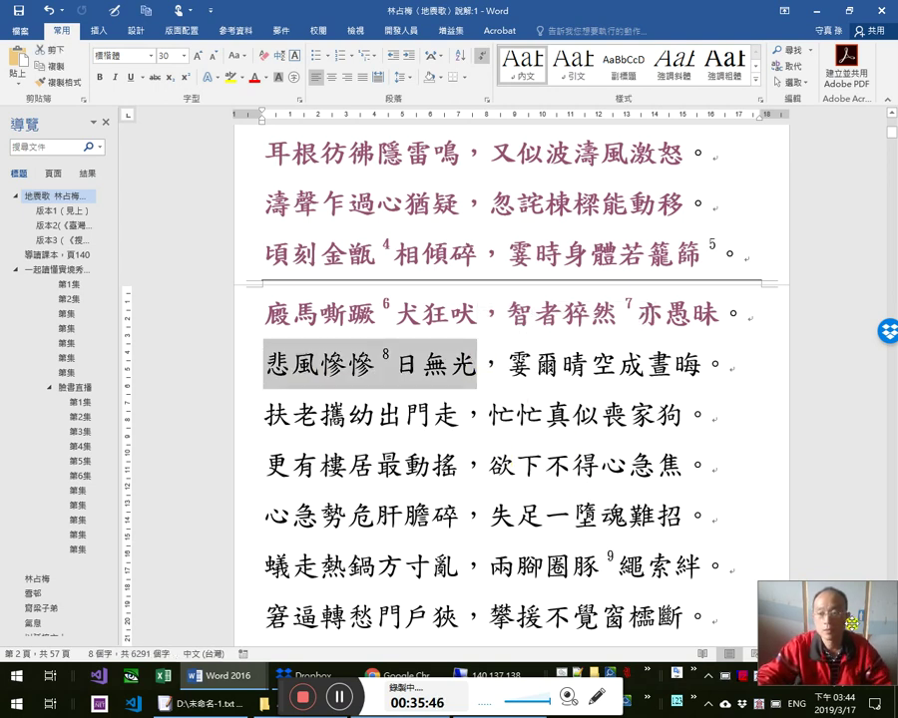
{"action": "left_click", "coordinate": [514, 462]}
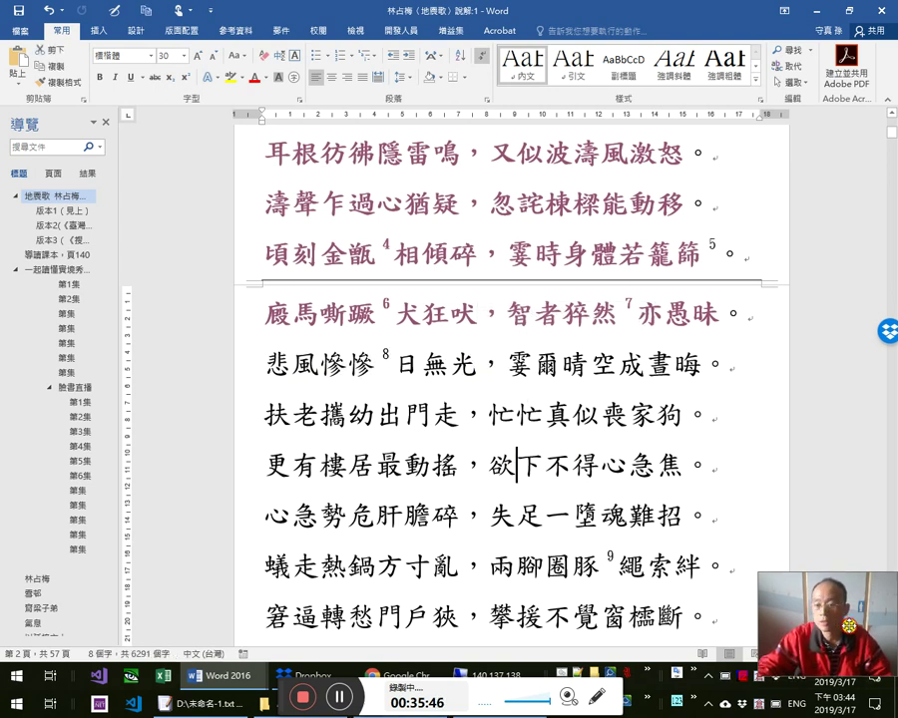
{"action": "left_click", "coordinate": [319, 367]}
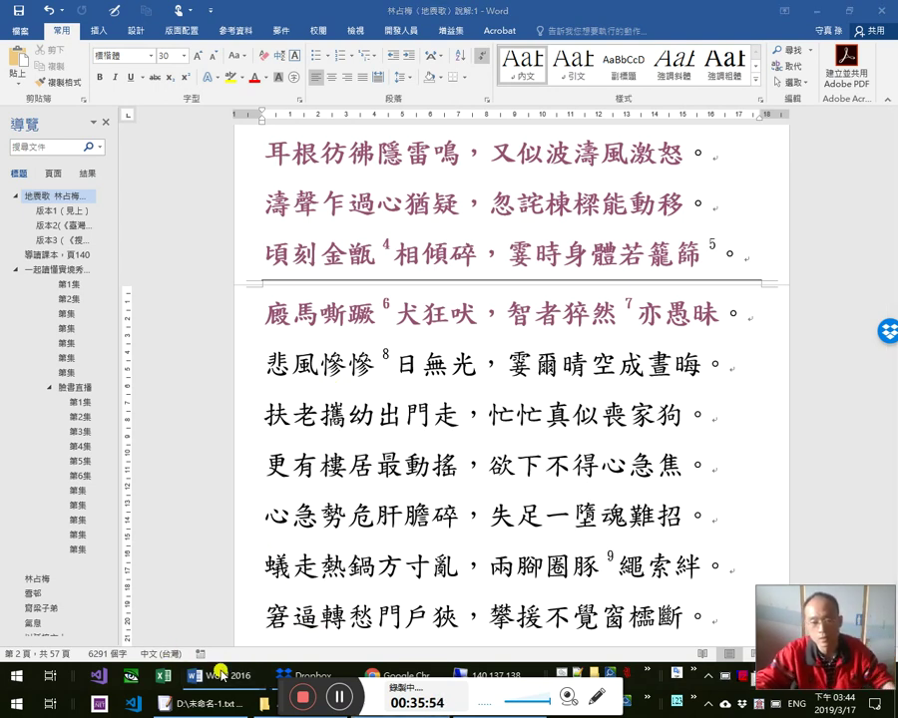
Preview the open Word, remote desktop and Chrome windows and close the 微博 home page window.
{"action": "mouse_move", "coordinate": [235, 680]}
{"action": "left_click", "coordinate": [265, 599]}
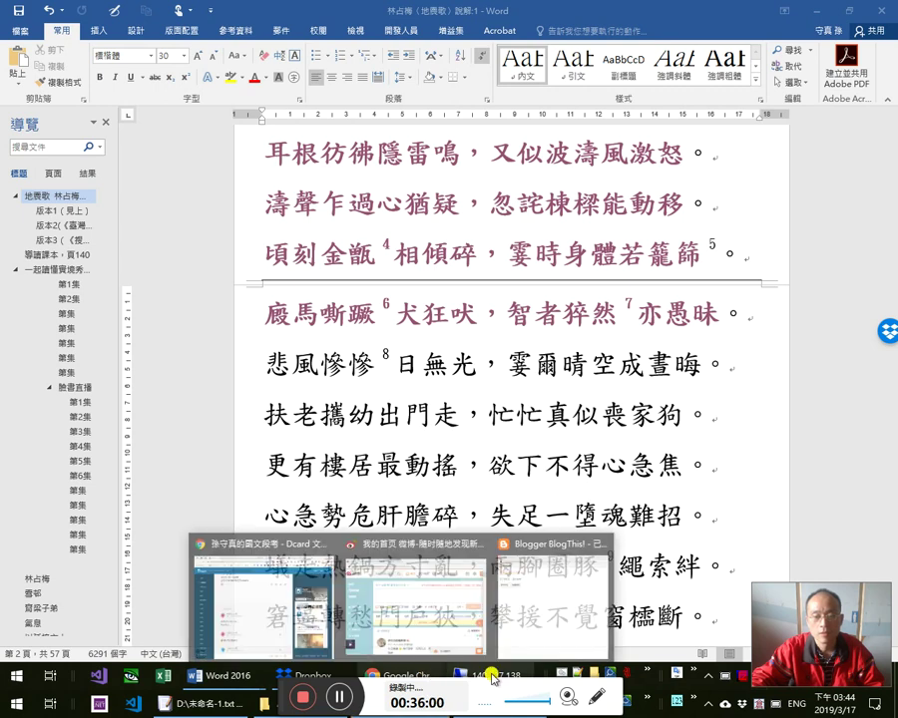
{"action": "mouse_move", "coordinate": [492, 676]}
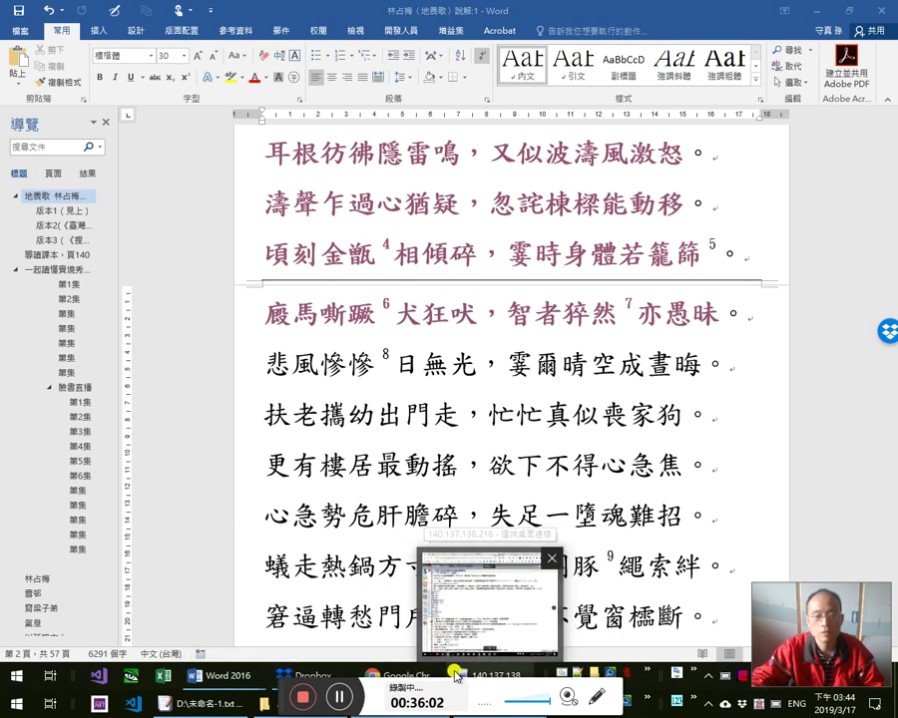
{"action": "mouse_move", "coordinate": [417, 676]}
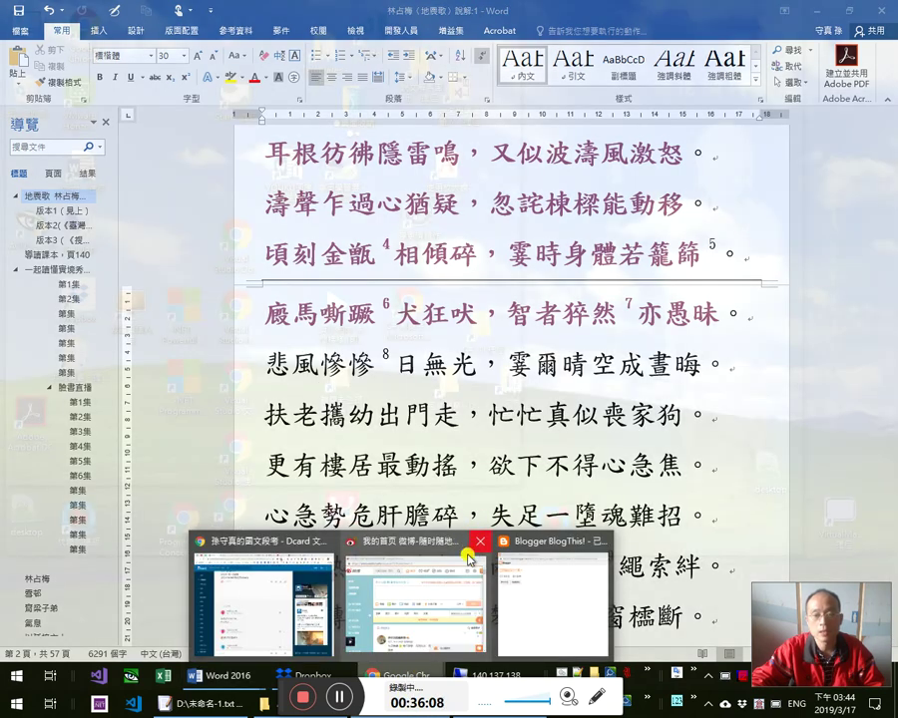
{"action": "middle_click", "coordinate": [423, 595]}
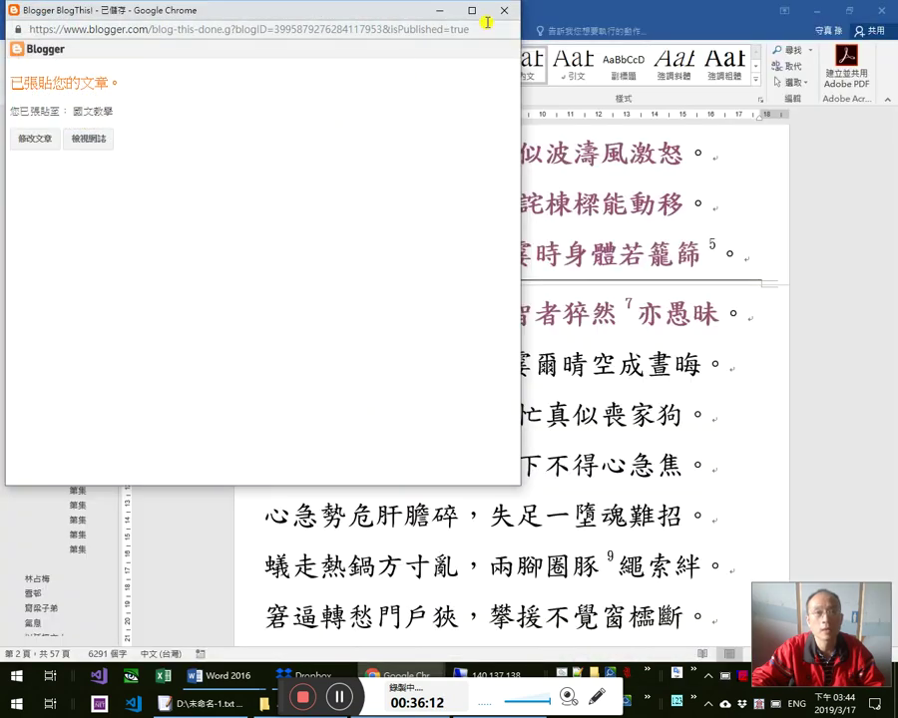
Close the Blogger confirmation window, select the verse 悲風慘慘日無光，霎爾晴空成晝晦 in the Word document, and clear the selection.
{"action": "left_click", "coordinate": [503, 10]}
{"action": "left_click", "coordinate": [427, 356]}
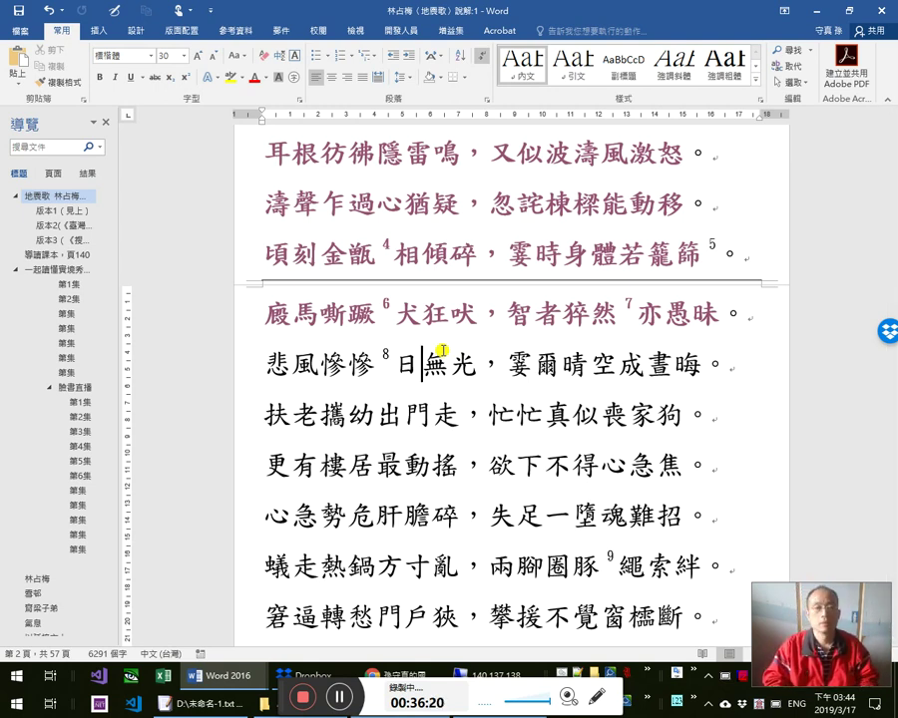
{"action": "key", "text": "Home"}
{"action": "key", "text": "Right"}
{"action": "key", "text": "Right"}
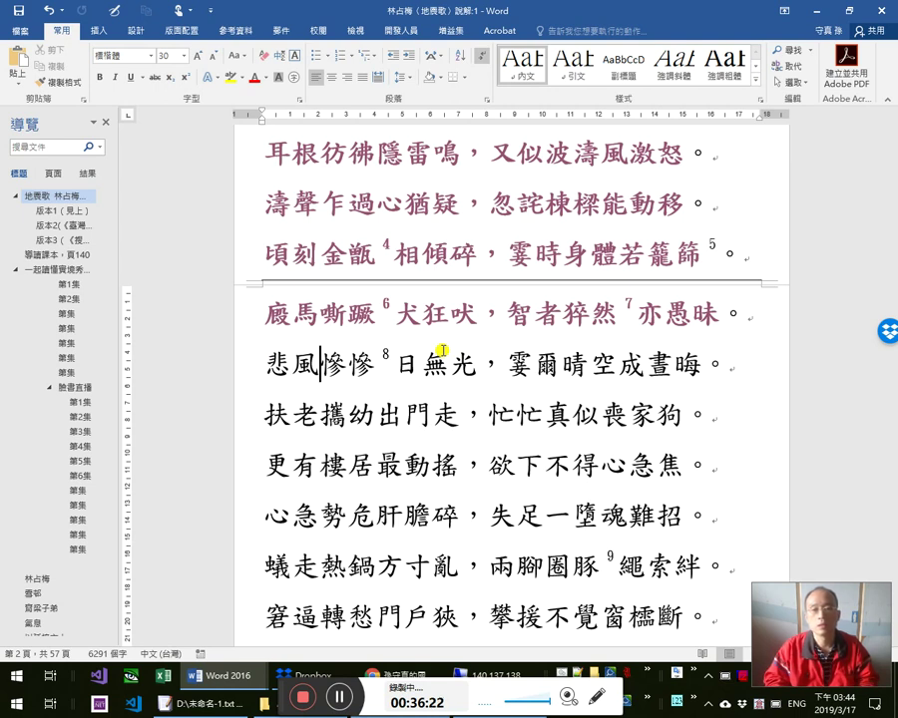
{"action": "key", "text": "Left"}
{"action": "key", "text": "Left"}
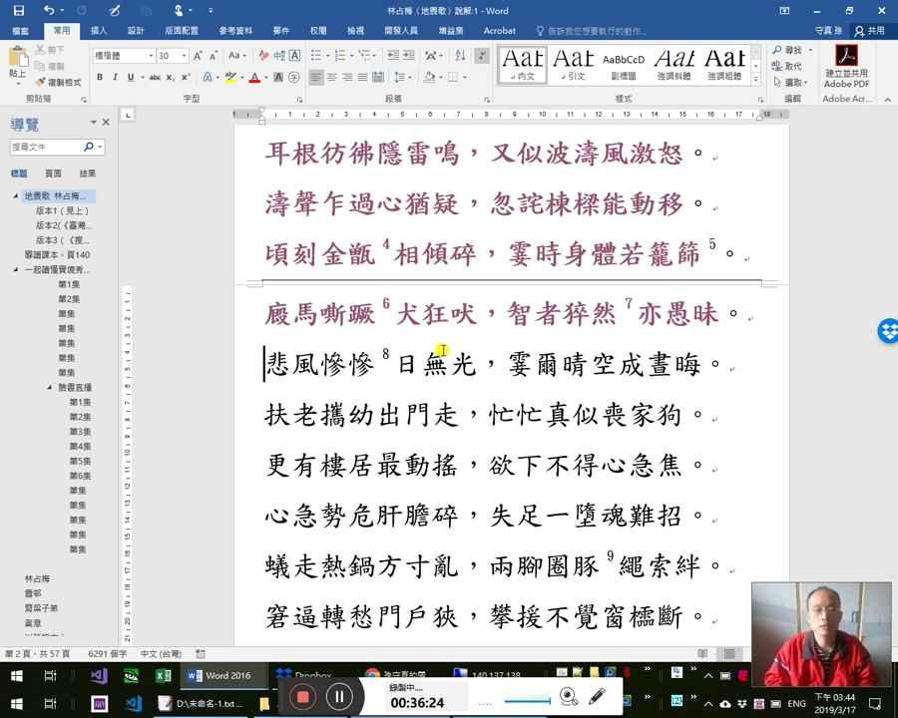
{"action": "key", "text": "shift+End"}
{"action": "key", "text": "shift+Left"}
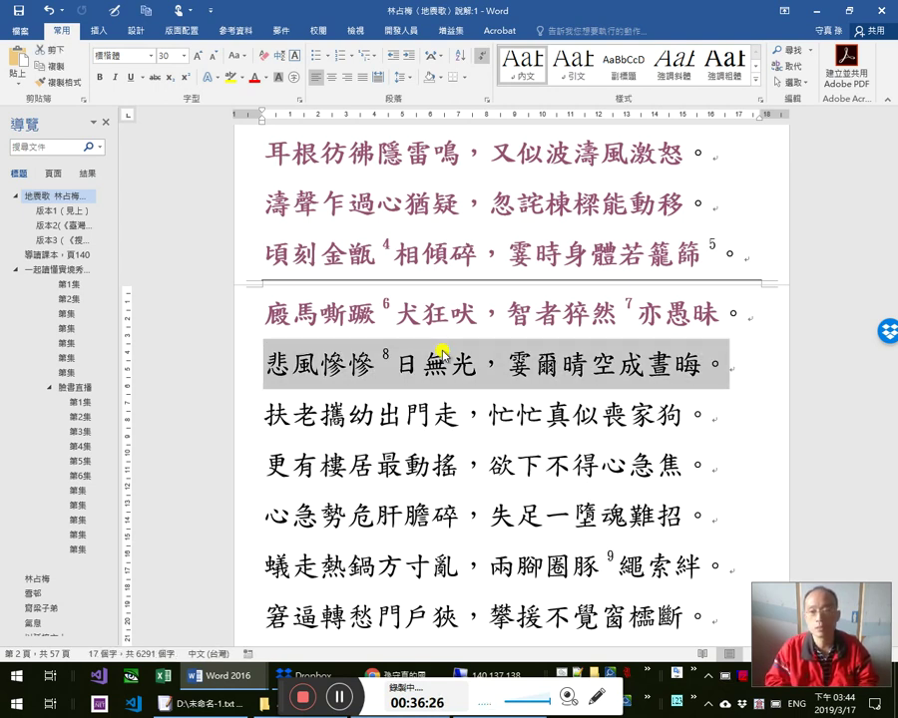
{"action": "key", "text": "Left"}
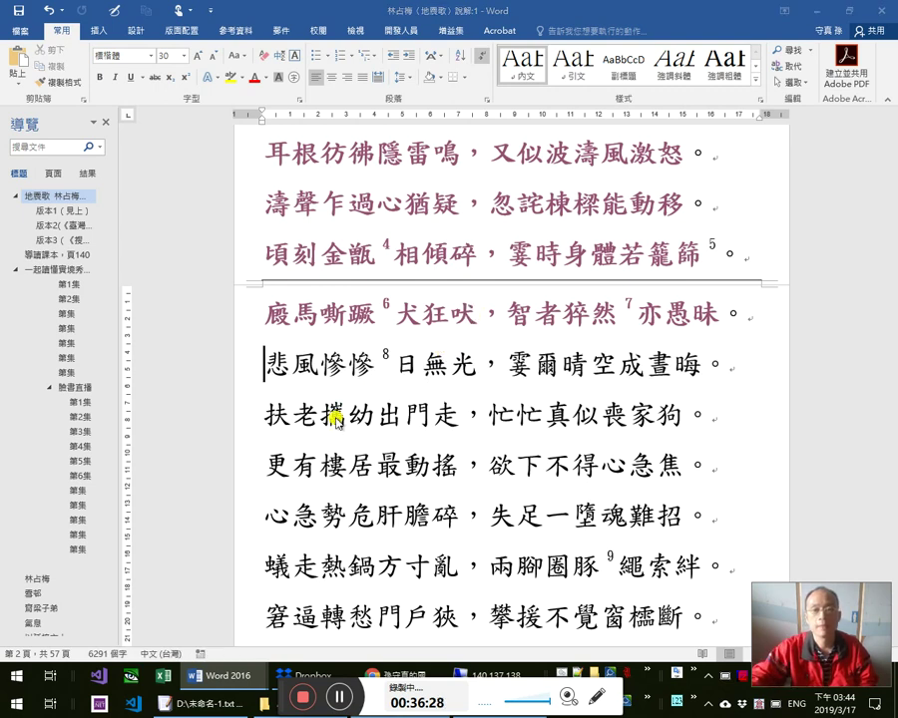
Find 爛爆 in the Dcard thread and return to the Word document.
{"action": "key", "text": "alt+Tab"}
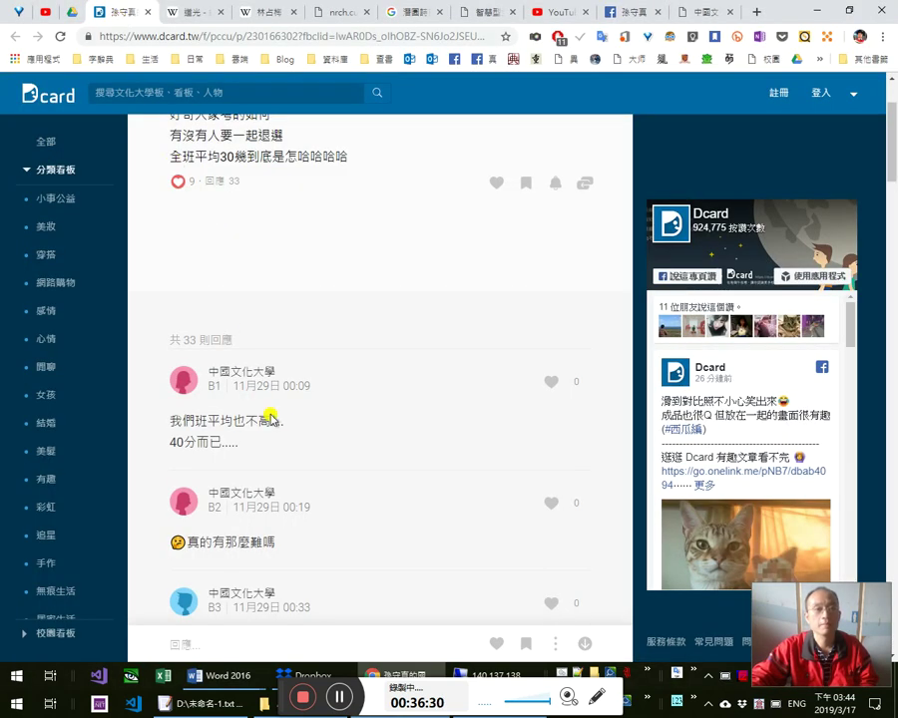
{"action": "key", "text": "ctrl+f"}
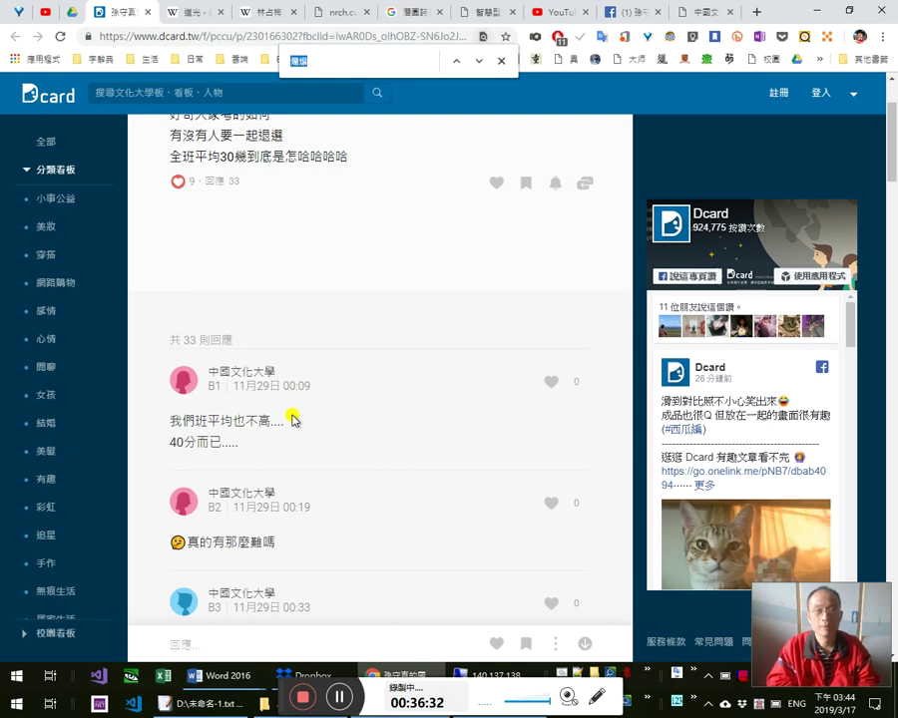
{"action": "type", "text": "爛爆"}
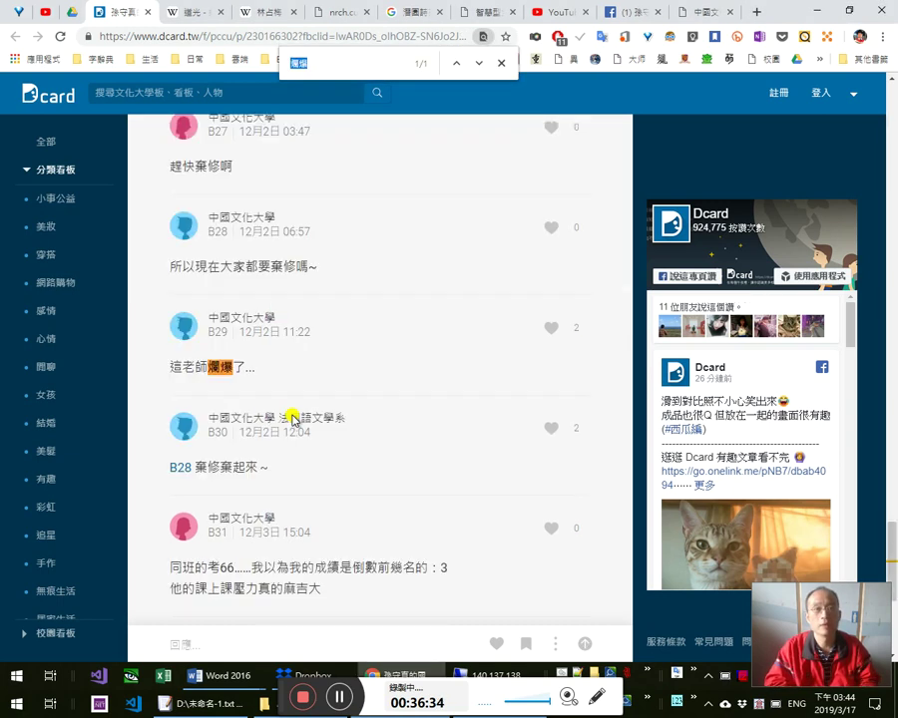
{"action": "key", "text": "Escape"}
{"action": "left_click", "coordinate": [258, 365]}
{"action": "key", "text": "alt+Tab"}
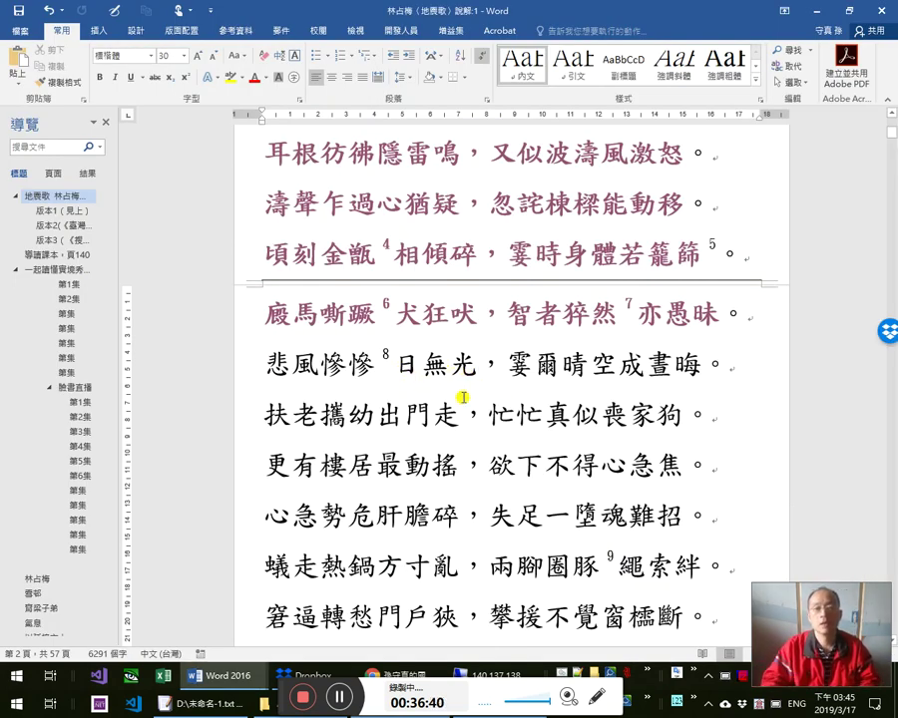
Bold the verse 悲風慘慘日無光，霎爾晴空成晝晦 without its full stop and add it as a heading on a new last page.
{"action": "left_click", "coordinate": [377, 304]}
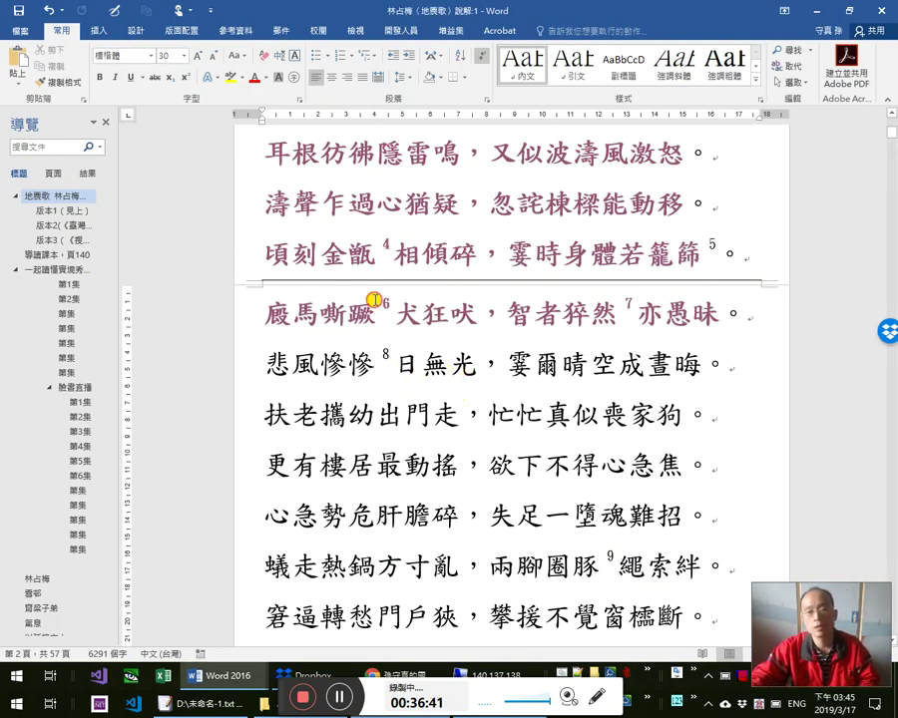
{"action": "left_click", "coordinate": [264, 364]}
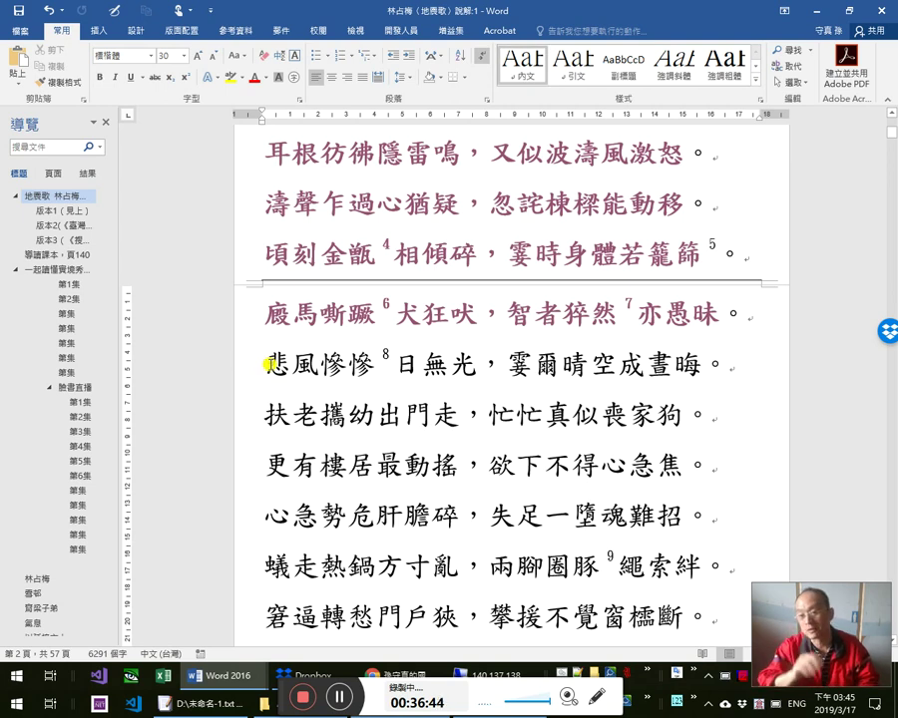
{"action": "triple_click", "coordinate": [268, 364]}
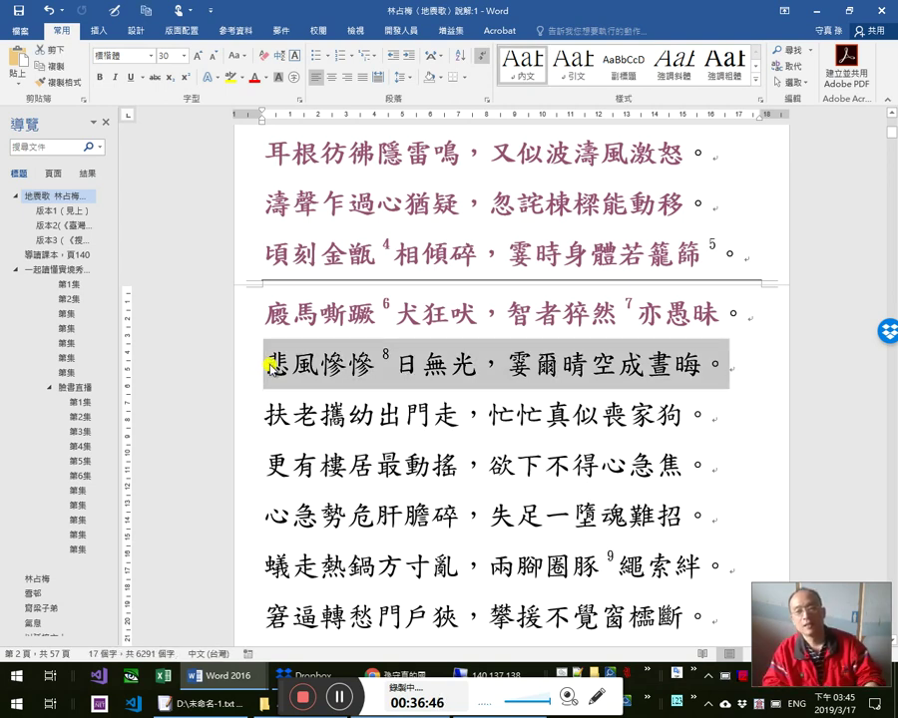
{"action": "key", "text": "shift+Left"}
{"action": "key", "text": "shift+Left"}
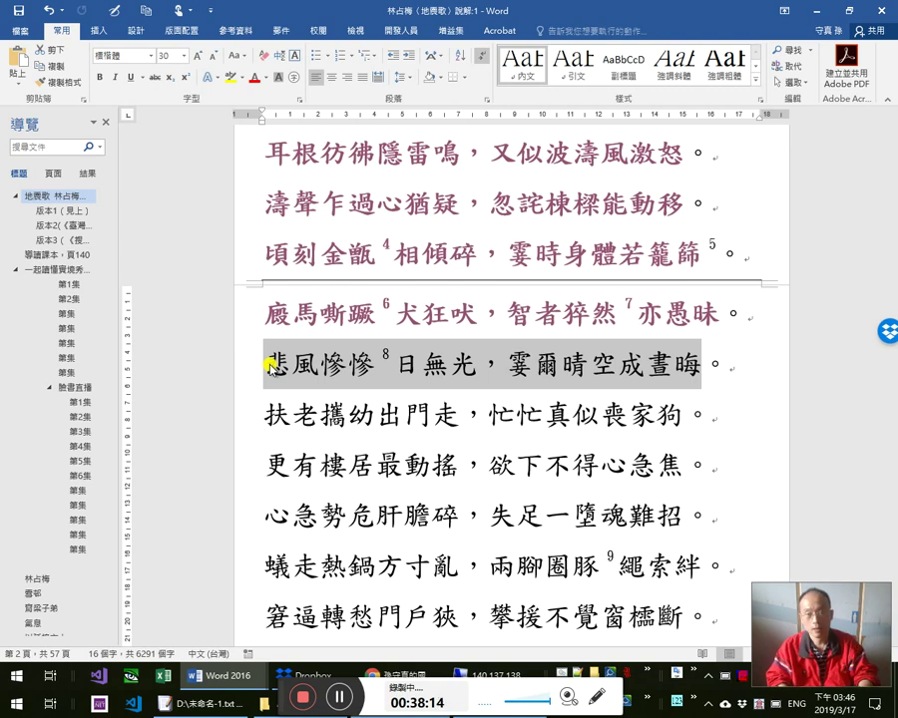
{"action": "key", "text": "ctrl+b"}
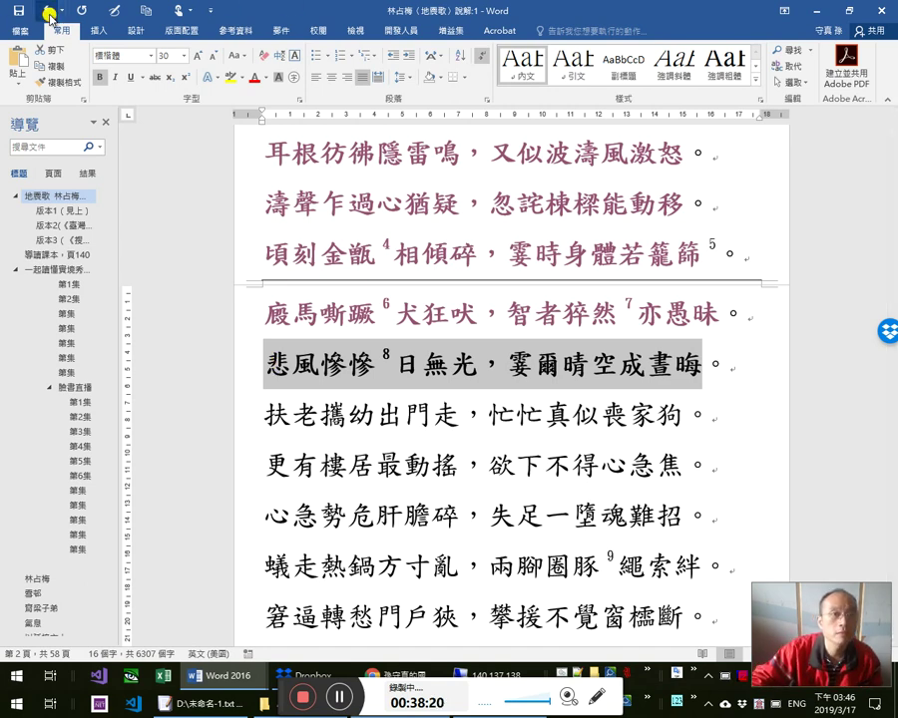
Set the verse's hyperlink to the heading 悲風慘慘8日無光，霎爾晴空成晝晦 within this document.
{"action": "left_click", "coordinate": [356, 245]}
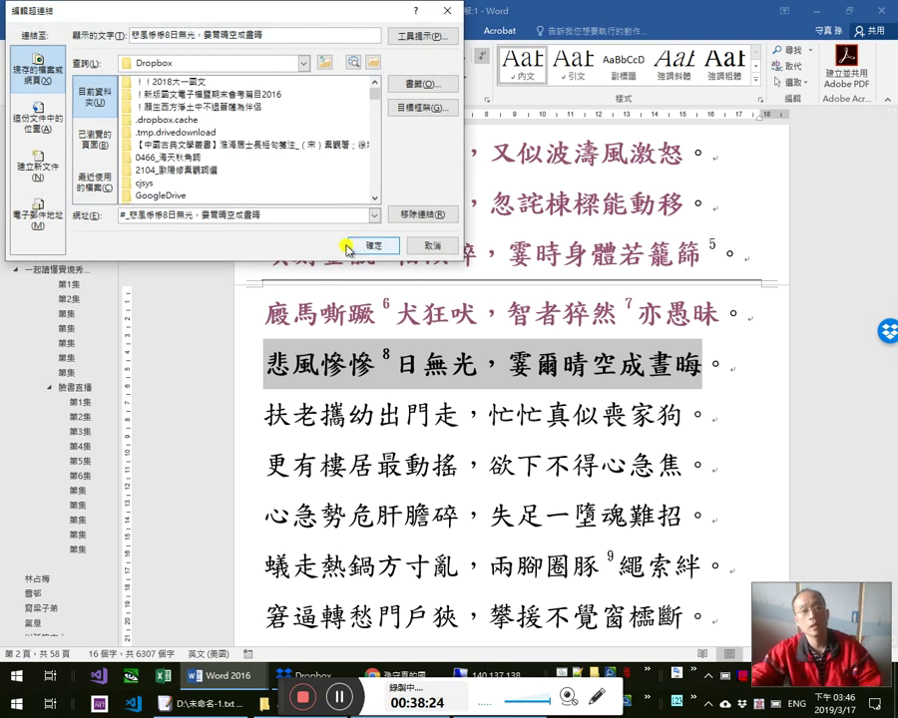
{"action": "left_click", "coordinate": [36, 112]}
{"action": "scroll", "coordinate": [310, 178], "scroll_direction": "down", "scroll_amount": 3}
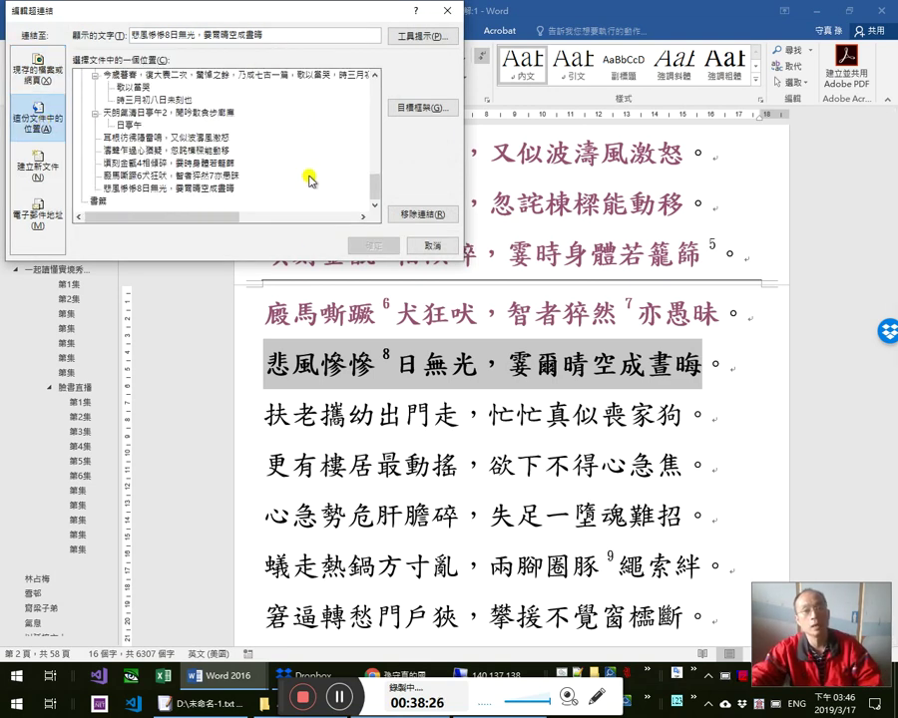
{"action": "left_click", "coordinate": [161, 189]}
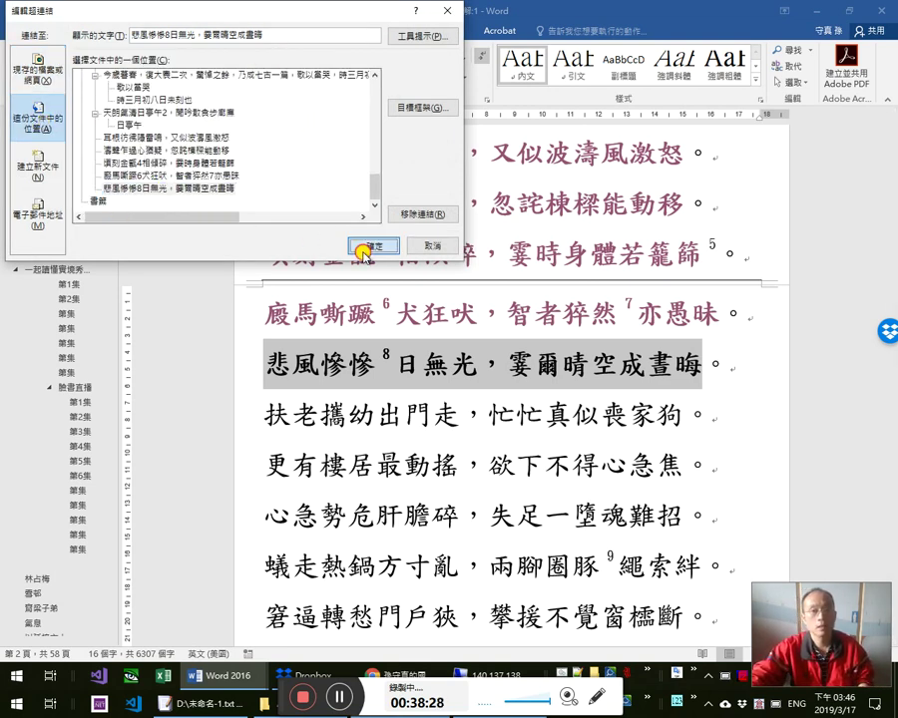
{"action": "left_click", "coordinate": [359, 246]}
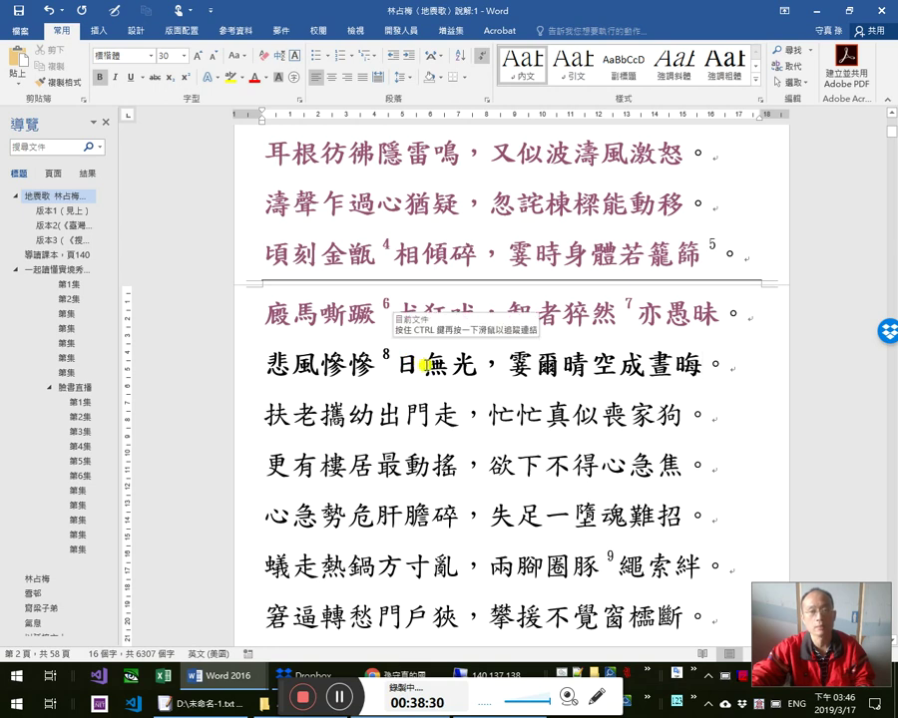
Follow the verse's link to its heading and make the note number 8 there superscript.
{"action": "left_click", "coordinate": [414, 377], "text": "ctrl"}
{"action": "left_click", "coordinate": [351, 469]}
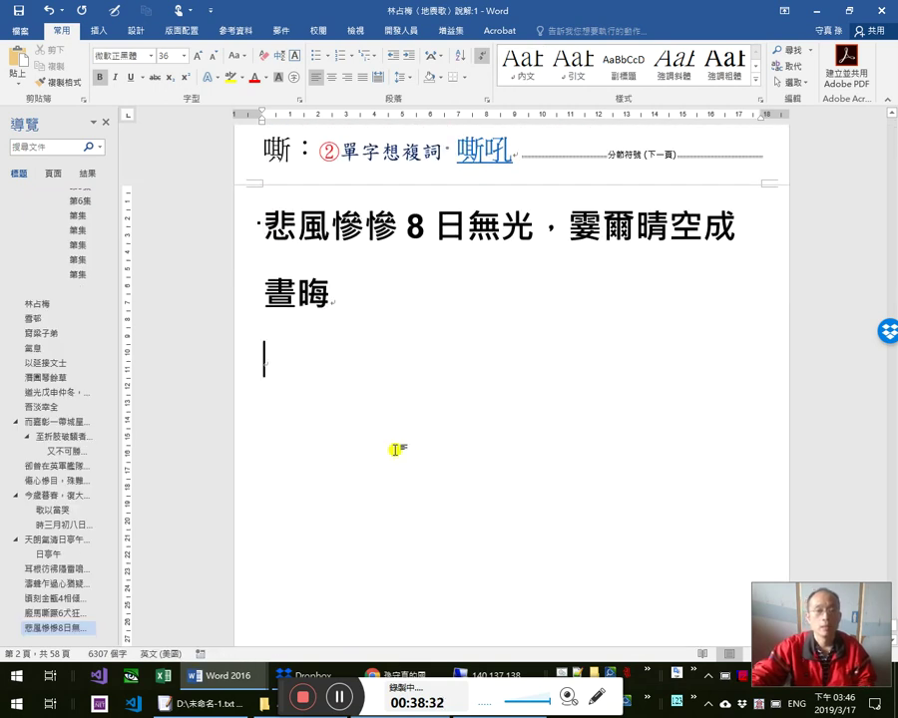
{"action": "key", "text": "Up"}
{"action": "key", "text": "Up"}
{"action": "key", "text": "Up"}
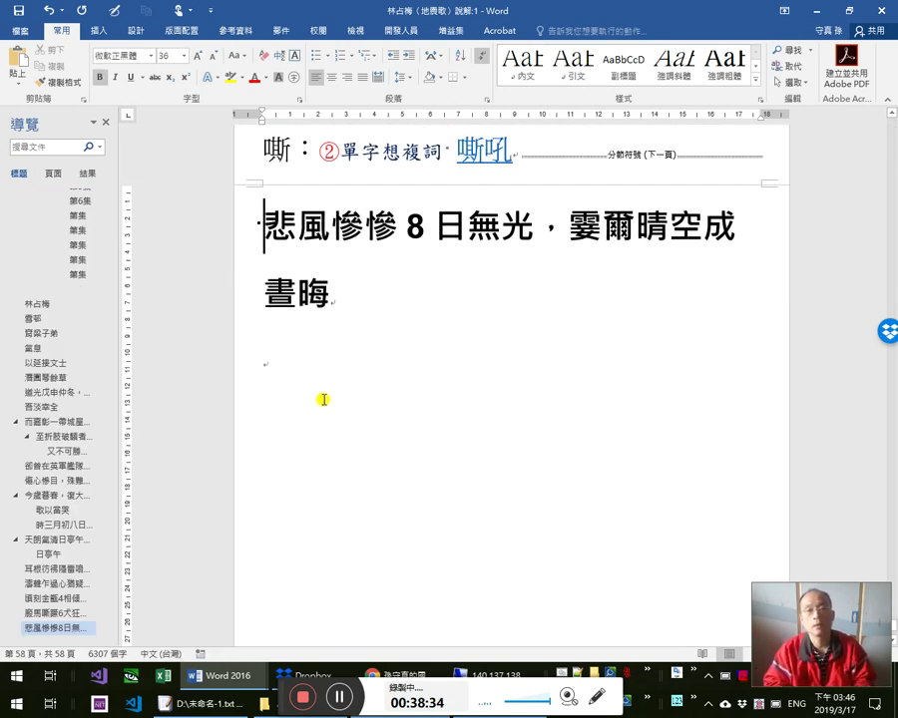
{"action": "key", "text": "Right"}
{"action": "key", "text": "Down"}
{"action": "key", "text": "Right"}
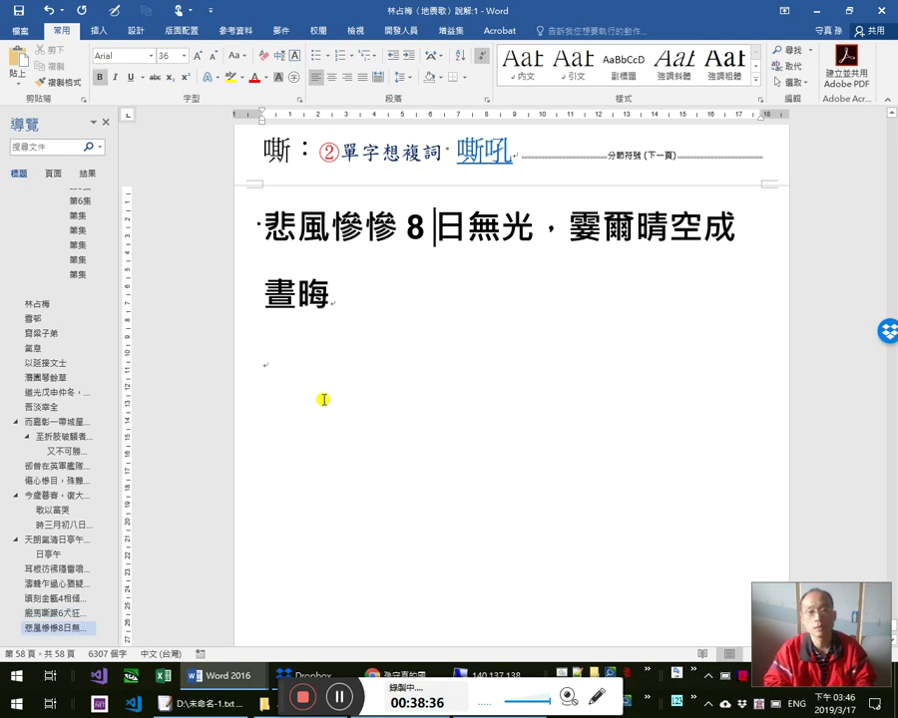
{"action": "key", "text": "shift+Left"}
{"action": "key", "text": "ctrl+shift+equal"}
{"action": "key", "text": "Down"}
{"action": "key", "text": "Down"}
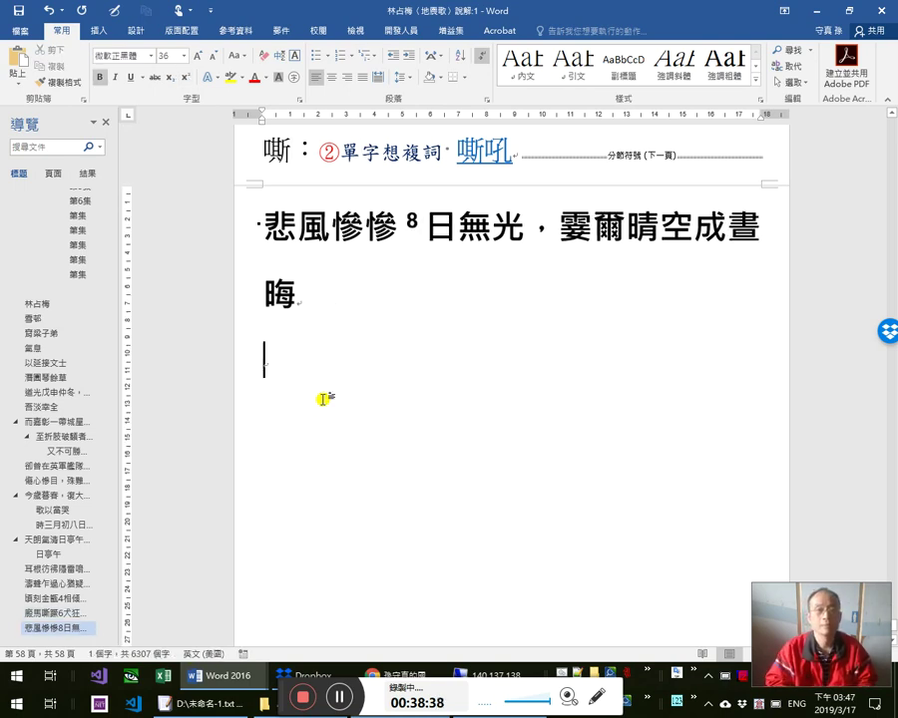
Write 不見題目只見關鍵字 on the line below the verse heading.
{"action": "key", "text": "ctrl+v"}
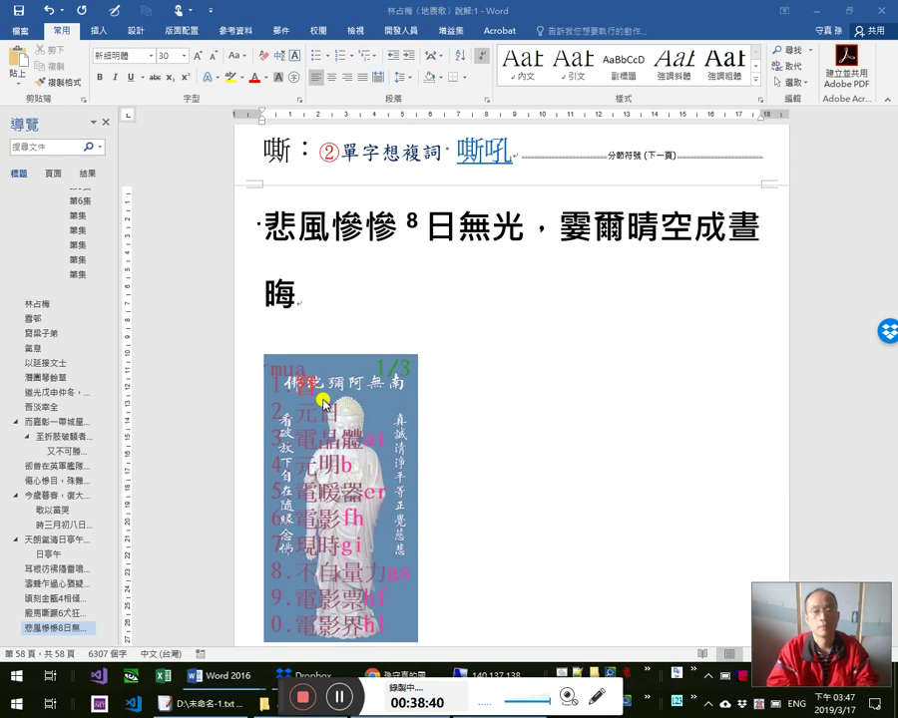
{"action": "key", "text": "ctrl+z"}
{"action": "type", "text": "不見題目只見關鍵字"}
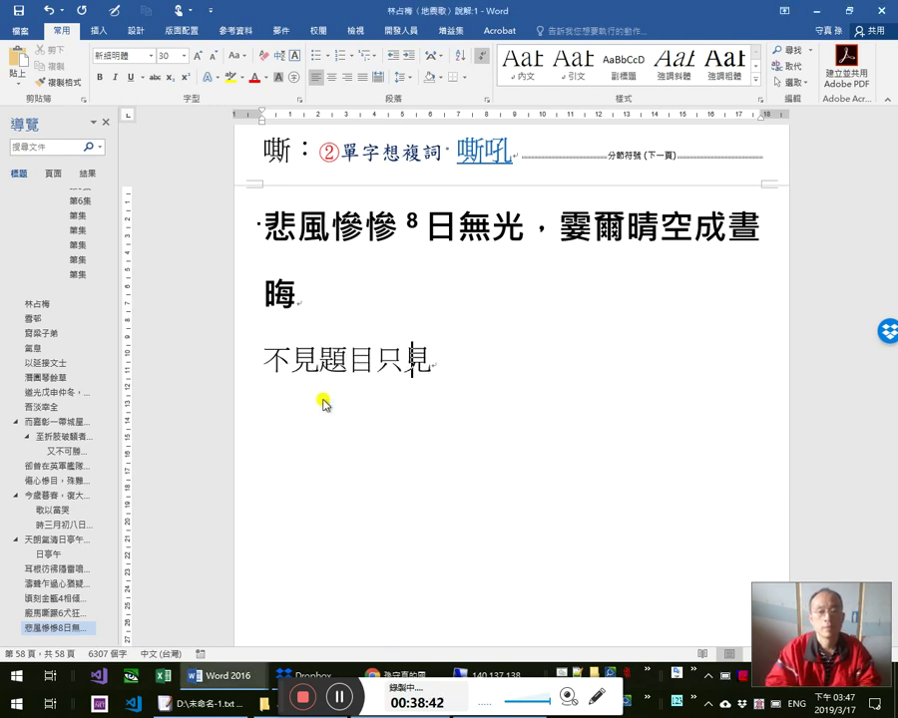
Switch to the remote desktop, review the 漢文解讀技巧 and 七星大法 slide decks in Google Slides, and return to the Word document.
{"action": "left_click", "coordinate": [404, 678]}
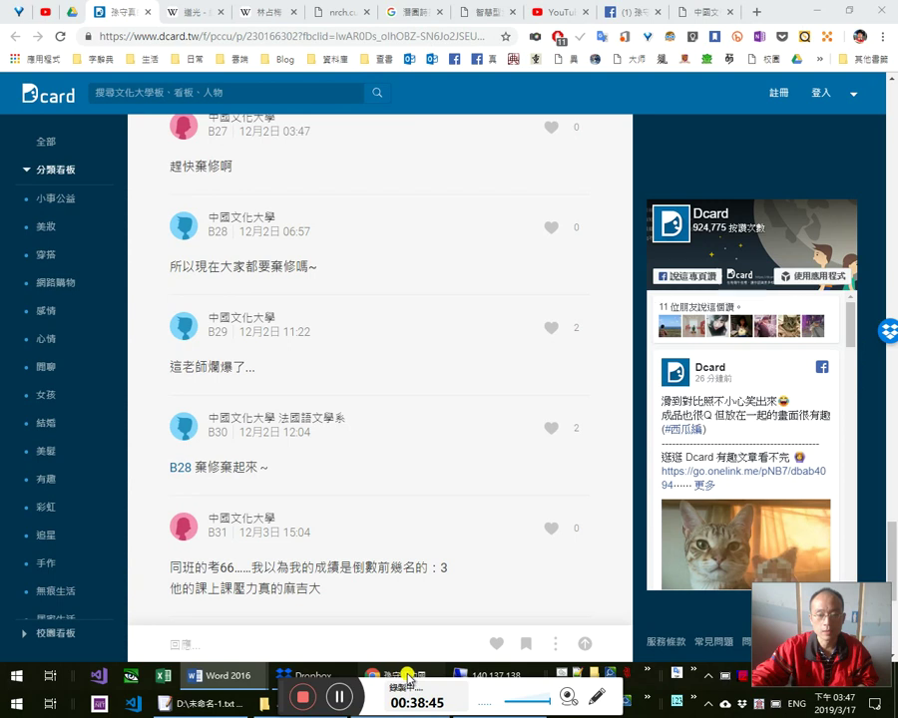
{"action": "left_click", "coordinate": [483, 678]}
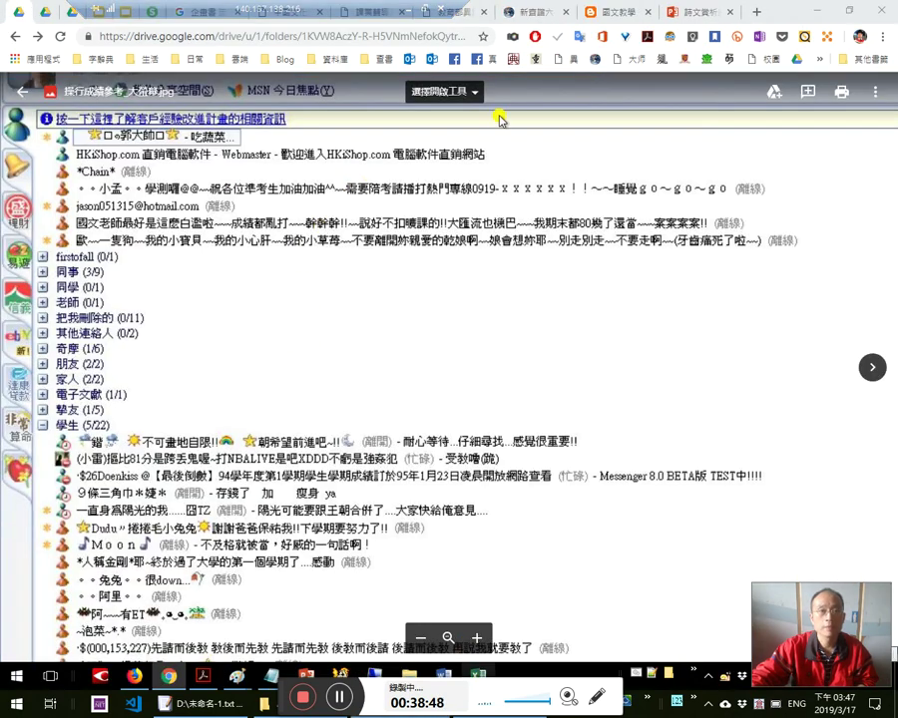
{"action": "left_click", "coordinate": [99, 18]}
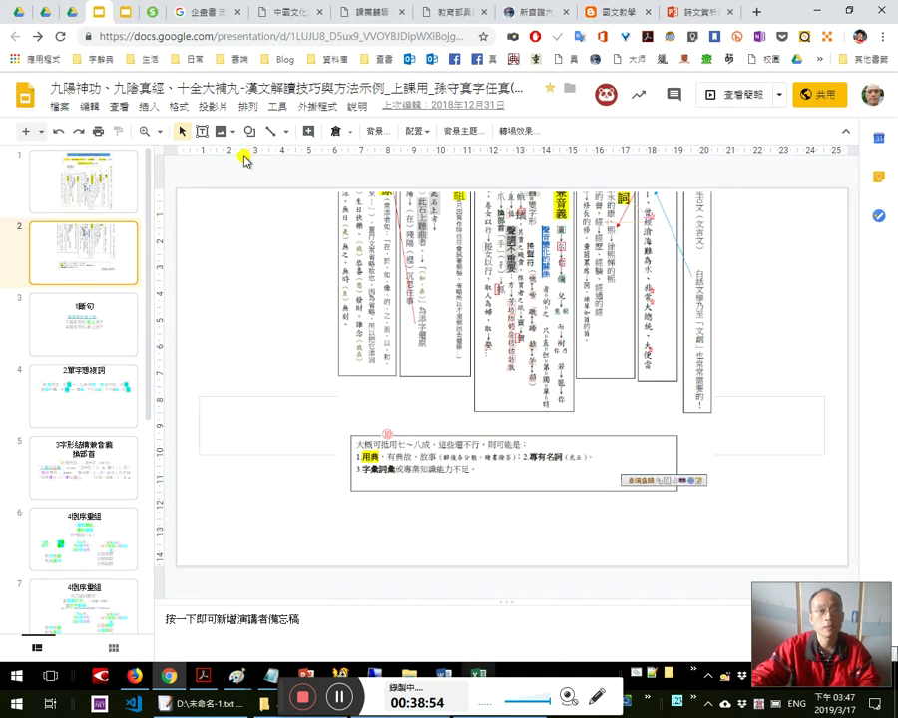
{"action": "left_click", "coordinate": [125, 12]}
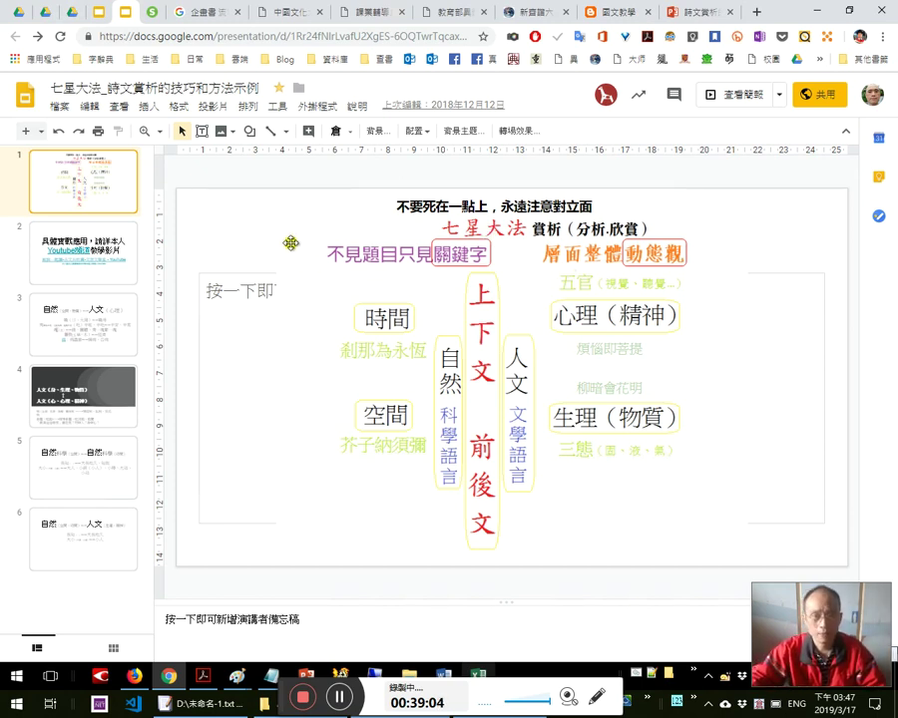
{"action": "mouse_move", "coordinate": [278, 10]}
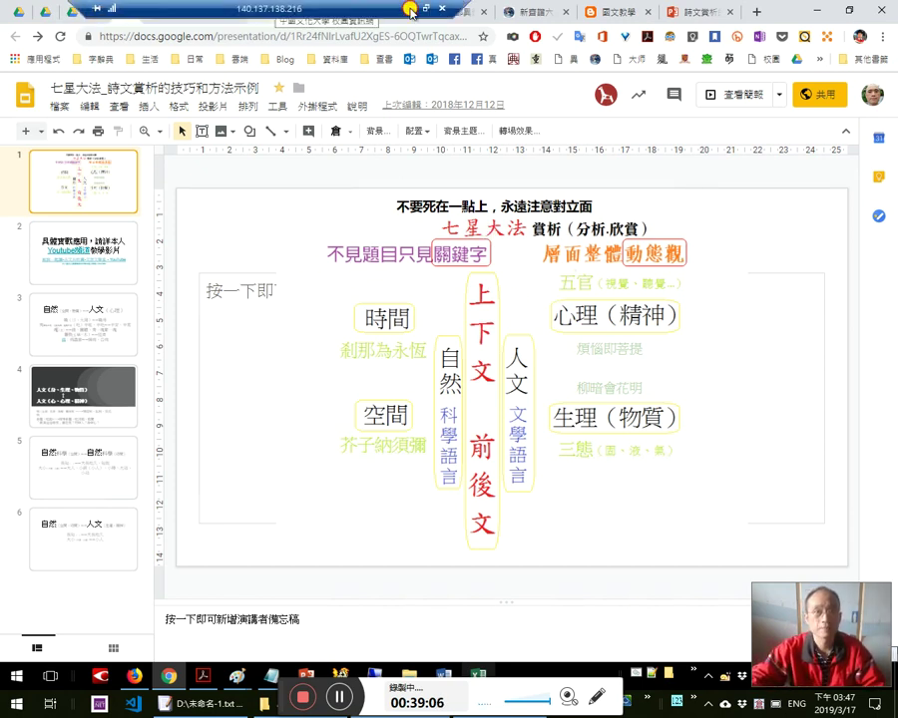
{"action": "left_click", "coordinate": [413, 8]}
{"action": "left_click", "coordinate": [816, 10]}
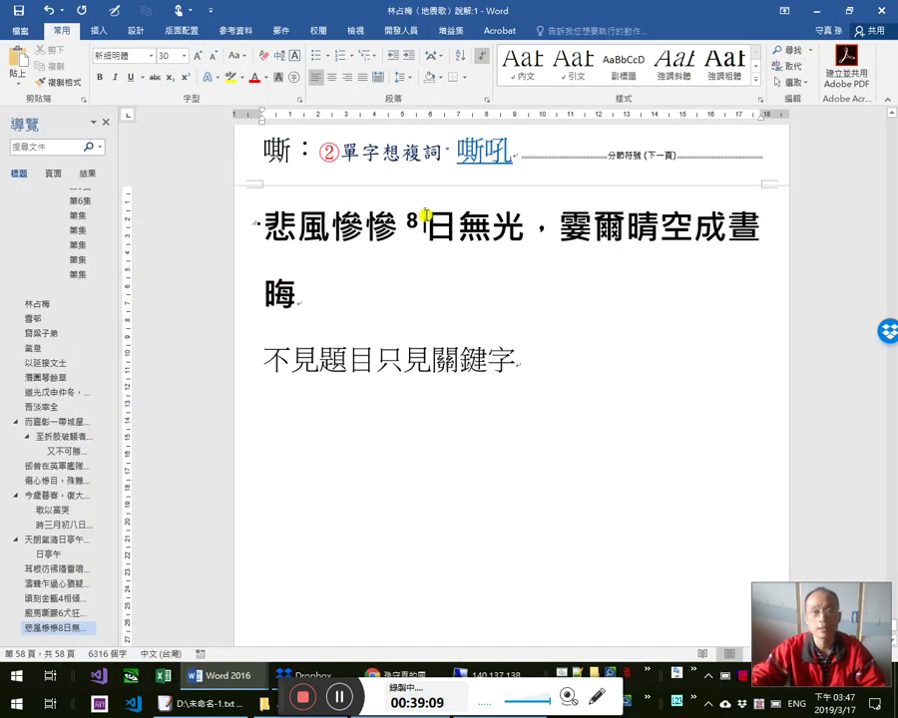
Append a space and the keyword 日 after 不見題目只見關鍵字 and add an empty line below.
{"action": "left_click", "coordinate": [426, 215]}
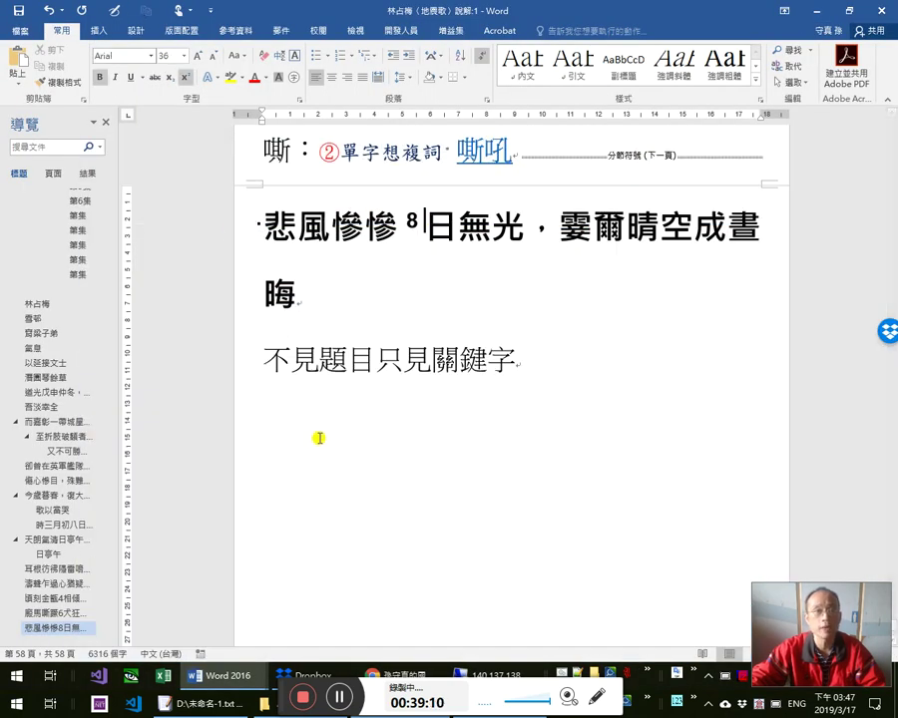
{"action": "key", "text": "Down"}
{"action": "key", "text": "Down"}
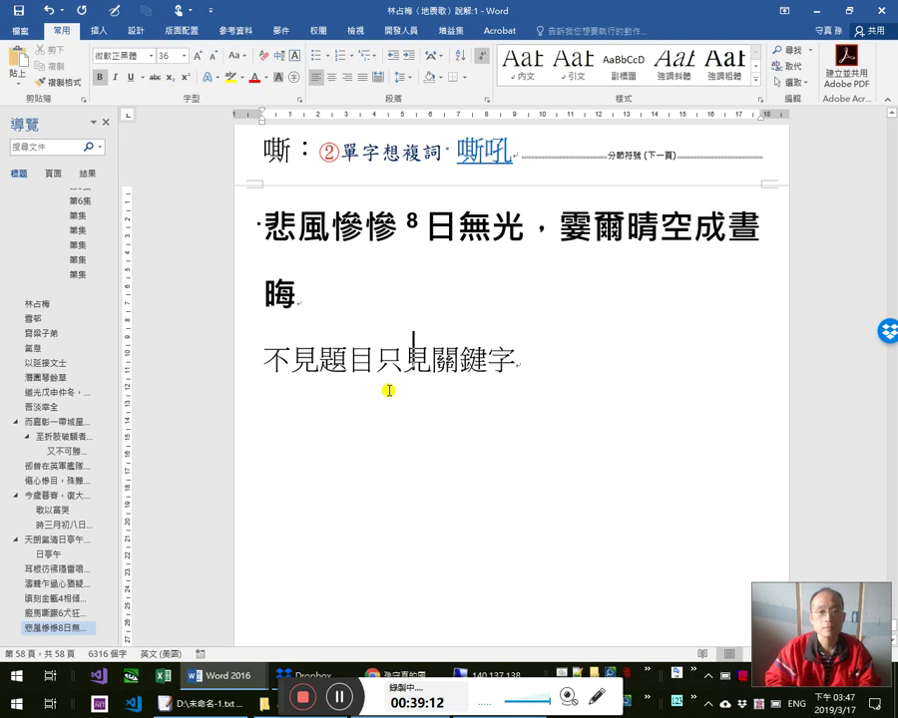
{"action": "key", "text": "End"}
{"action": "type", "text": "日"}
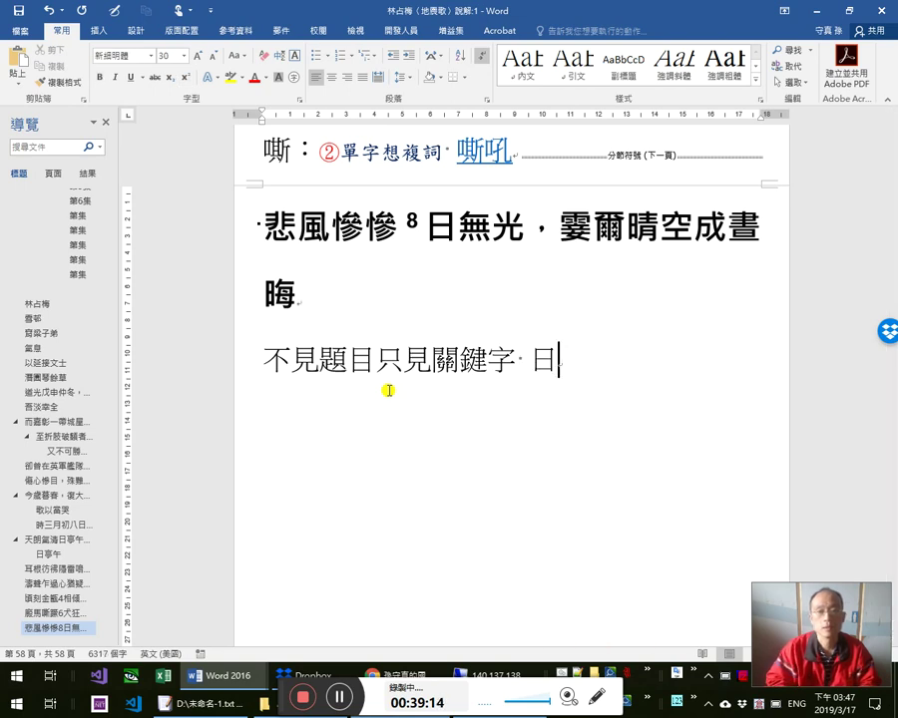
{"action": "key", "text": "Return"}
Enlarge the keyword 日 to font size 41.
{"action": "key", "text": "shift+Left"}
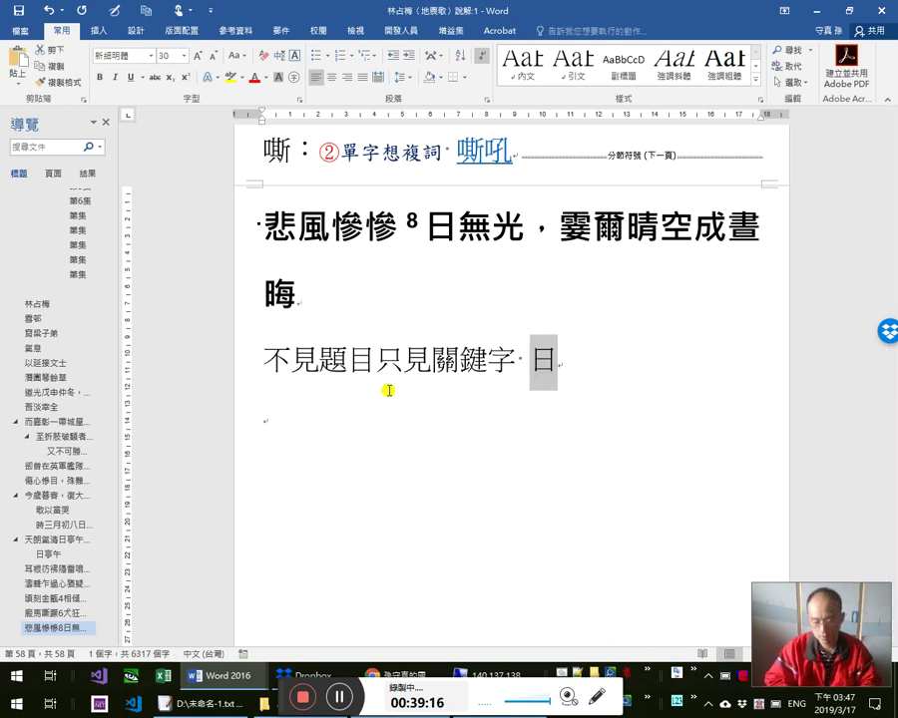
{"action": "key", "text": "ctrl+bracketright"}
{"action": "key", "text": "ctrl+bracketright"}
{"action": "key", "text": "ctrl+bracketright"}
{"action": "key", "text": "ctrl+bracketright"}
{"action": "key", "text": "ctrl+bracketright"}
{"action": "key", "text": "ctrl+bracketright"}
{"action": "key", "text": "ctrl+bracketright"}
{"action": "key", "text": "ctrl+bracketright"}
{"action": "key", "text": "ctrl+bracketright"}
{"action": "key", "text": "ctrl+bracketright"}
{"action": "key", "text": "ctrl+bracketright"}
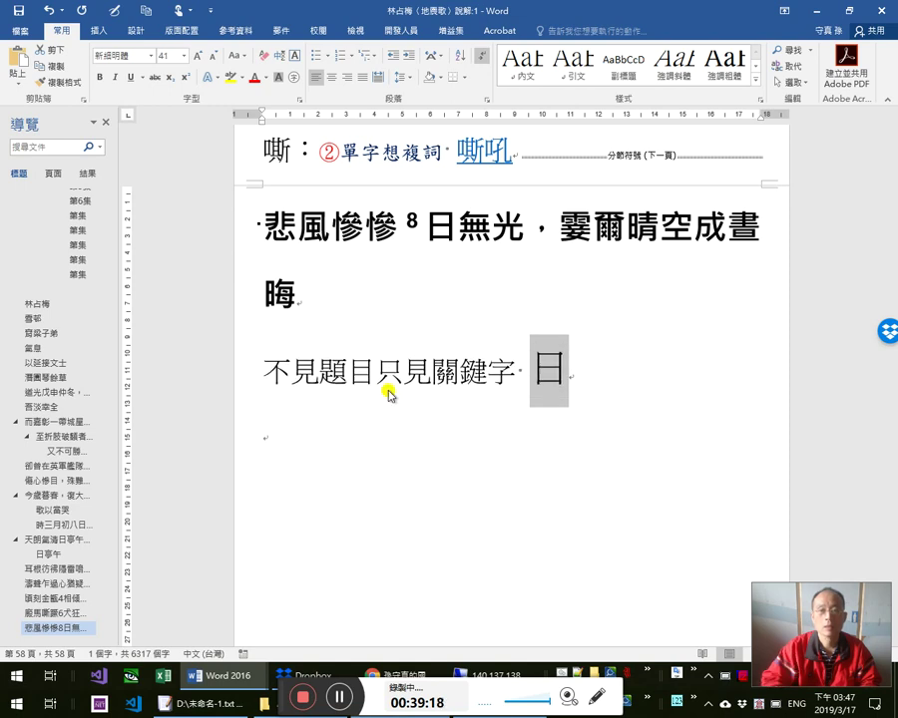
Enlarge the keyword 日 after 不見題目只見關鍵字 further, to font size 43.
{"action": "key", "text": "ctrl+bracketright"}
{"action": "key", "text": "ctrl+bracketright"}
Set the font of the phrase 不見題目只見關鍵字 below the verse heading to 微軟正黑體.
{"action": "left_click", "coordinate": [517, 375]}
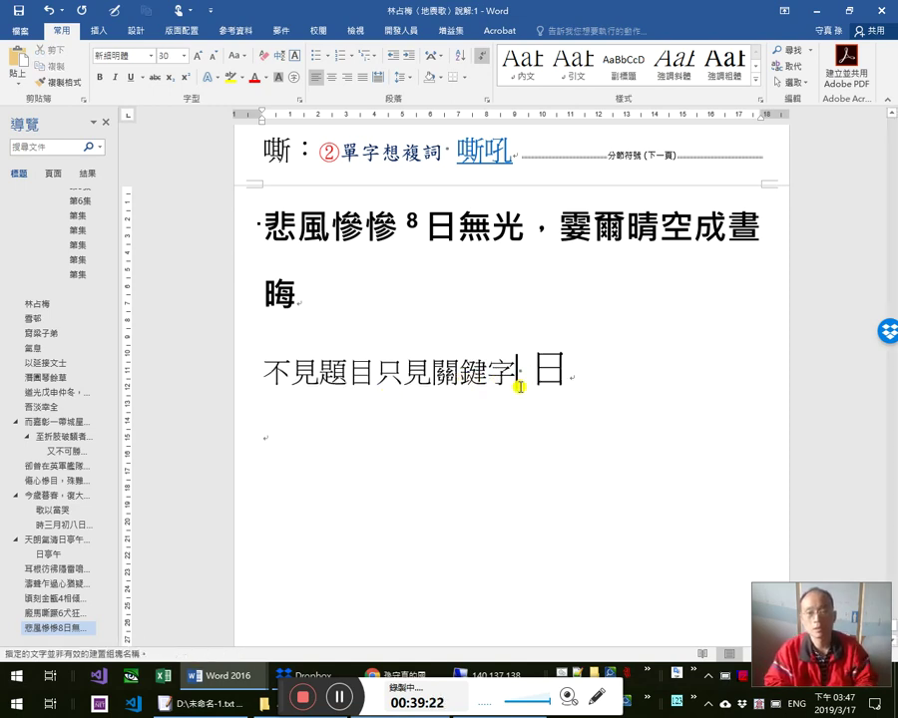
{"action": "key", "text": "shift+Home"}
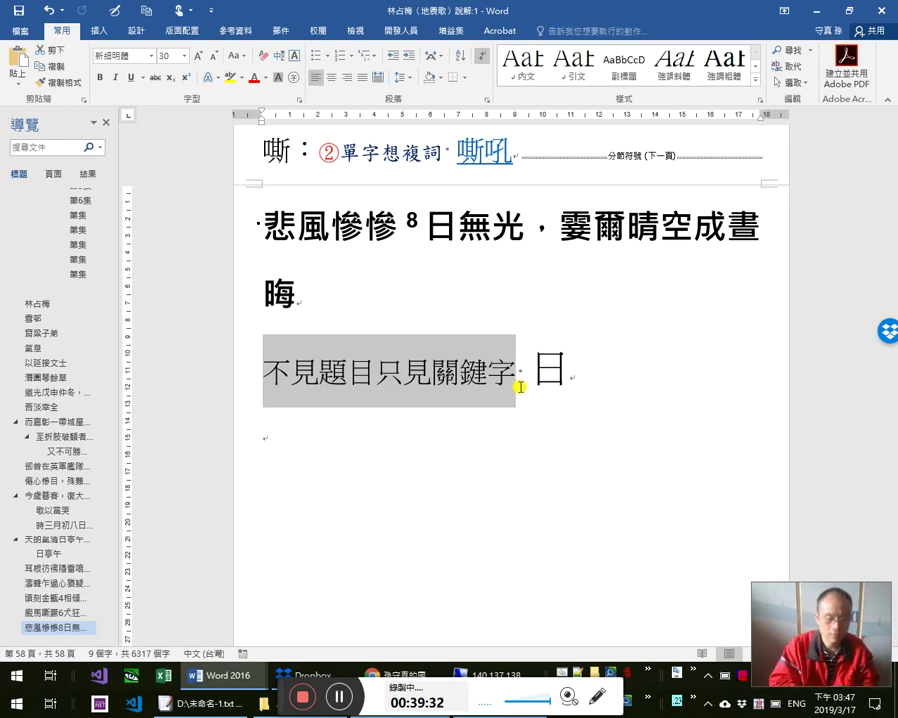
{"action": "left_click", "coordinate": [152, 57]}
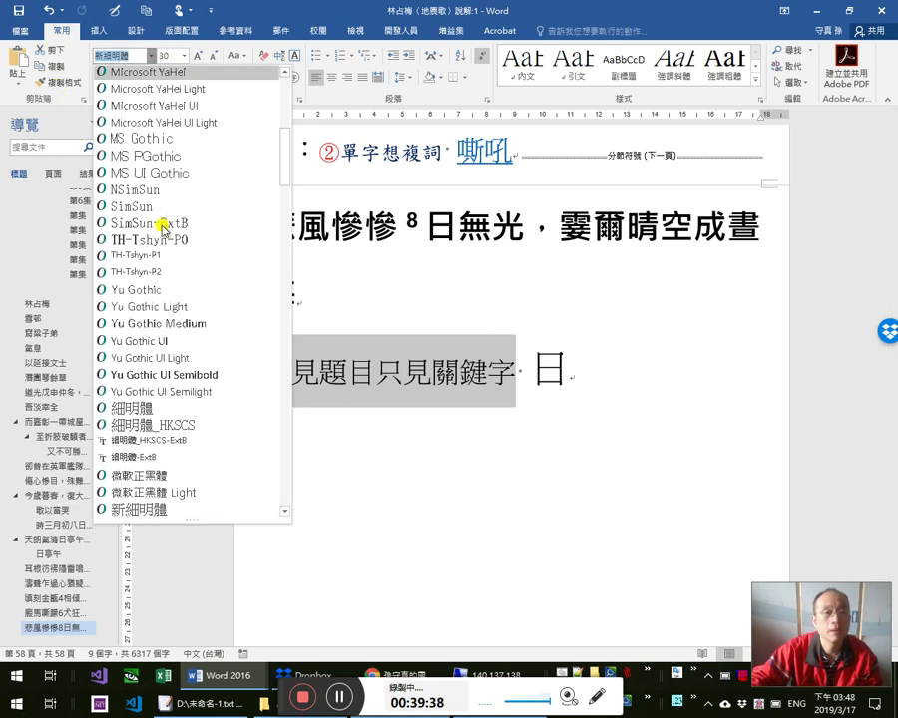
{"action": "scroll", "coordinate": [206, 441], "scroll_direction": "down", "scroll_amount": 1}
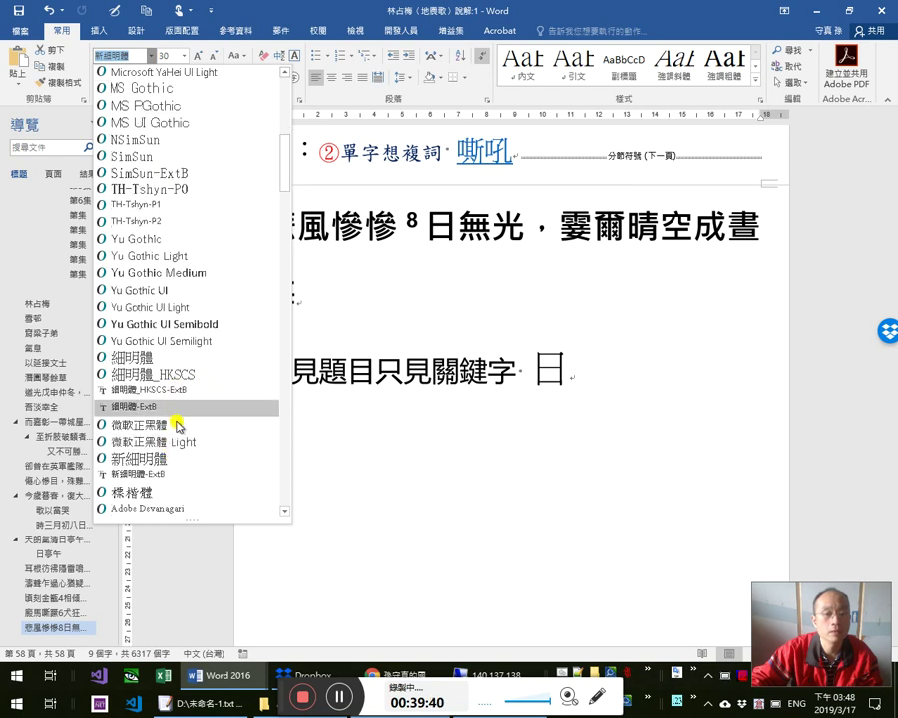
{"action": "left_click", "coordinate": [177, 424]}
Give the phrase 不見題目只見關鍵字 a custom bright cyan font colour and make it bold.
{"action": "key", "text": "shift+Home"}
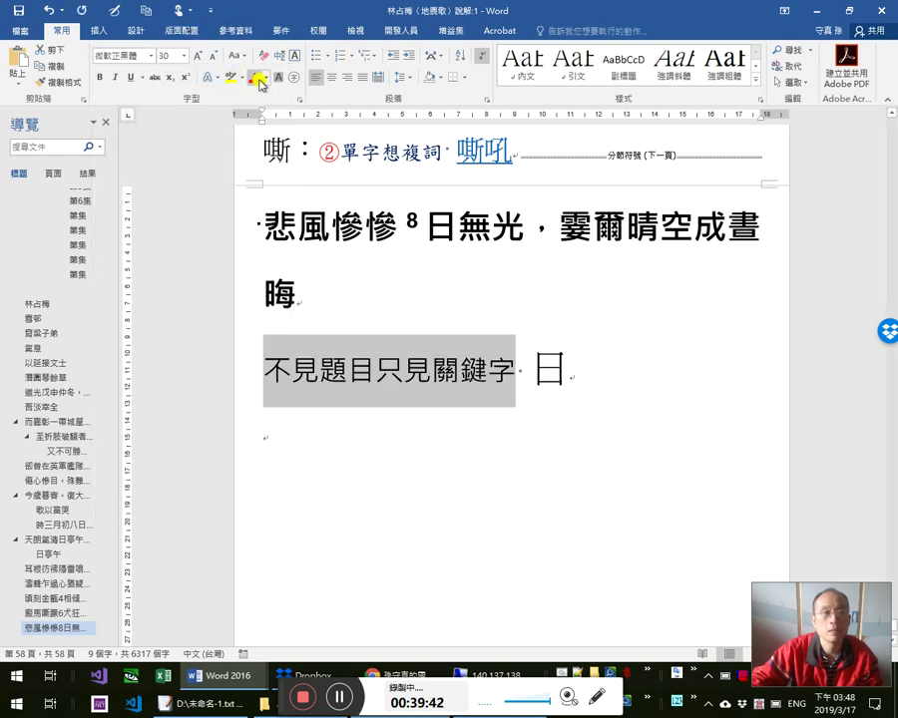
{"action": "left_click", "coordinate": [266, 78]}
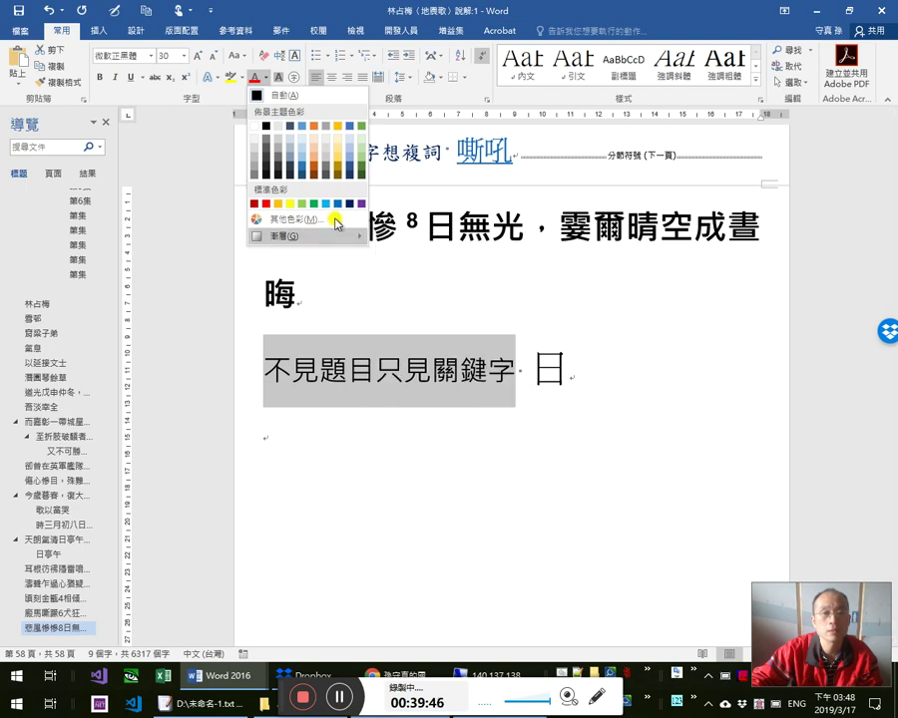
{"action": "left_click", "coordinate": [335, 221]}
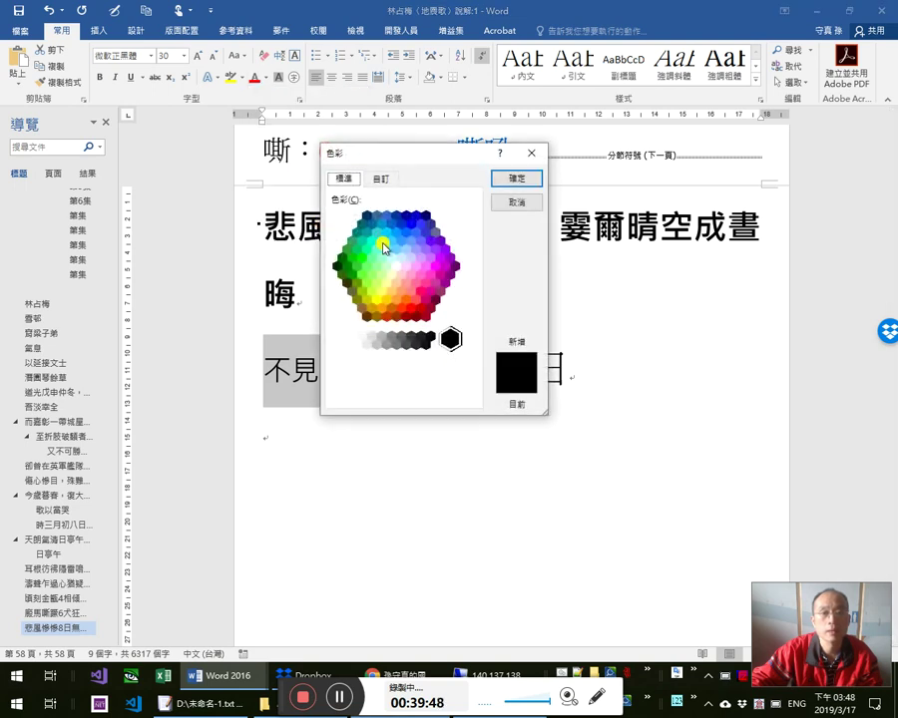
{"action": "left_click", "coordinate": [382, 242]}
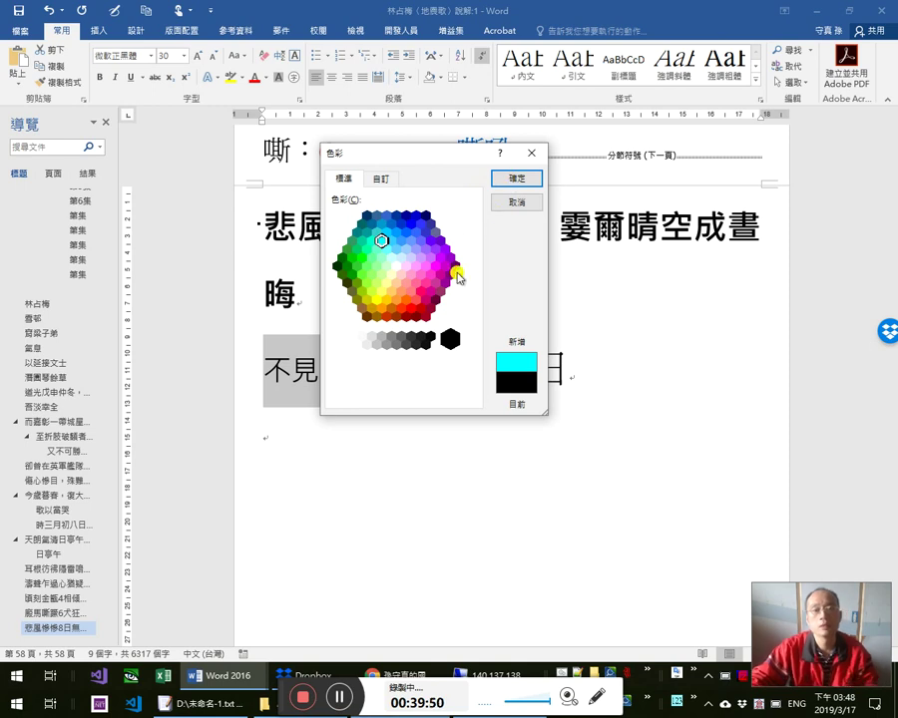
{"action": "left_click", "coordinate": [516, 178]}
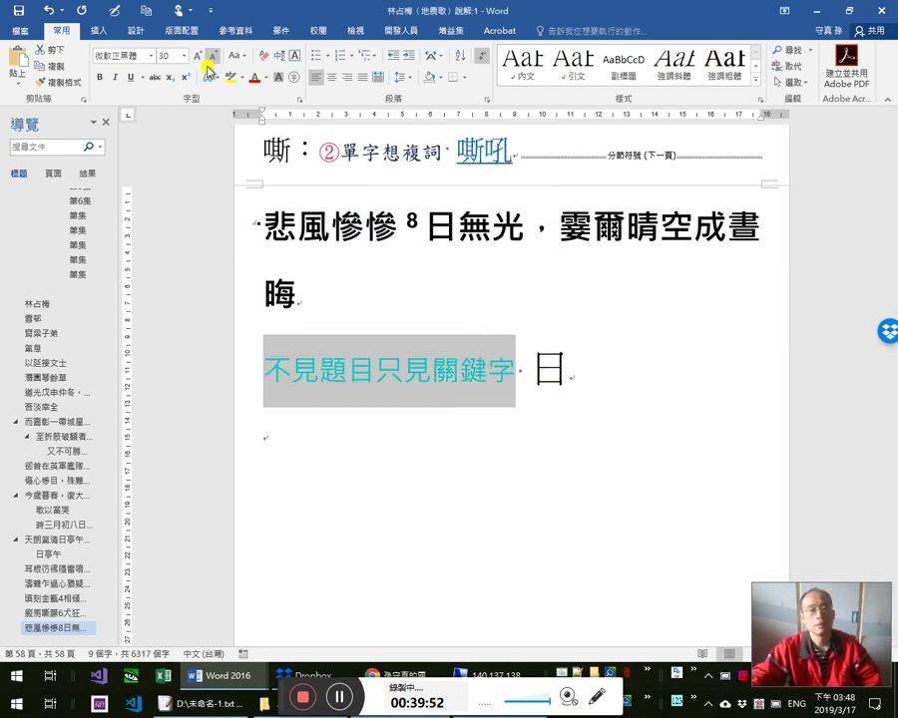
{"action": "left_click", "coordinate": [100, 77]}
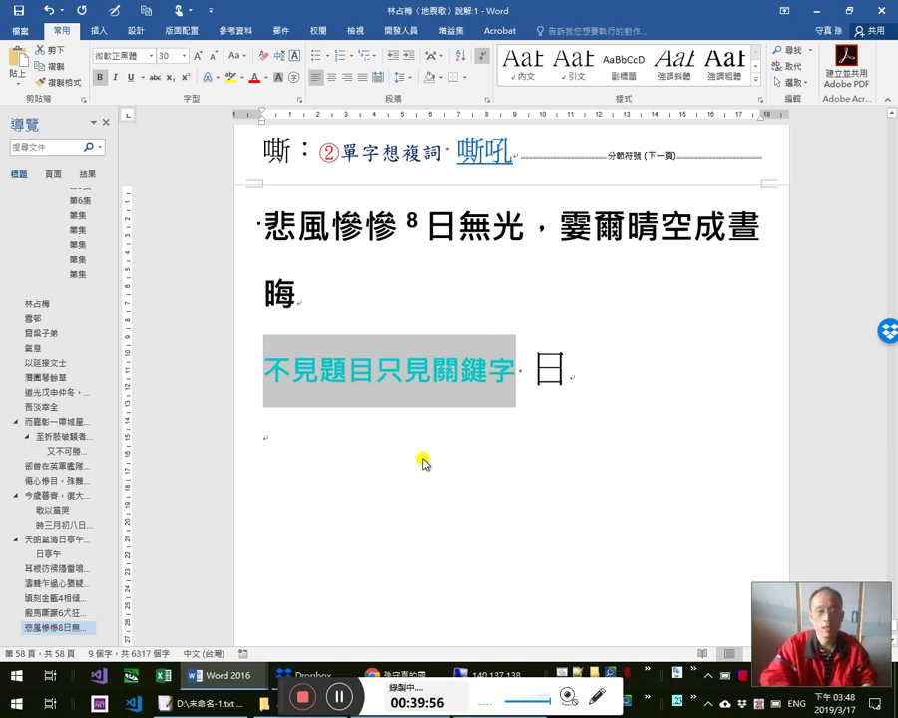
Save the formatted phrase as an AutoText (自動圖文集) building block named 不見題目只見關鍵字, stored in Normal with only its content inserted.
{"action": "key", "text": "alt+F3"}
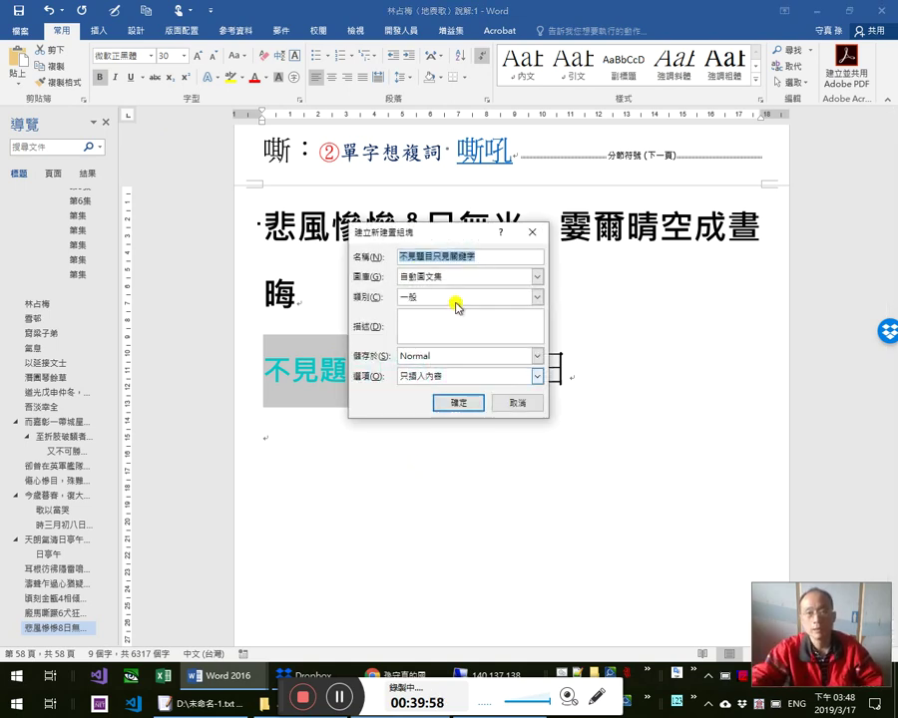
{"action": "left_click", "coordinate": [455, 404]}
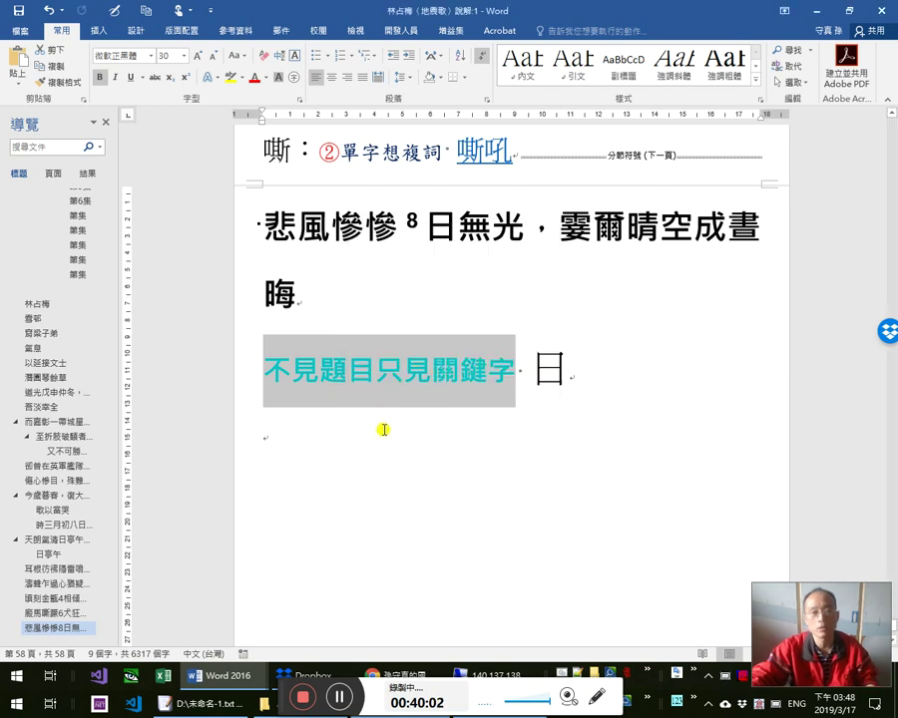
{"action": "left_click", "coordinate": [383, 429]}
{"action": "key", "text": "Up"}
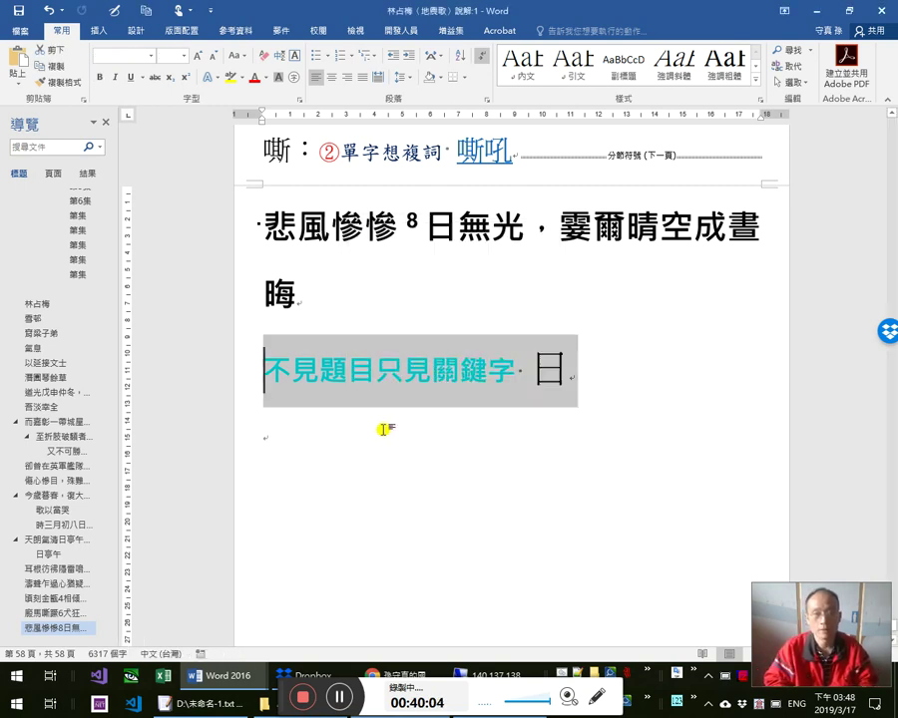
{"action": "key", "text": "alt+F3"}
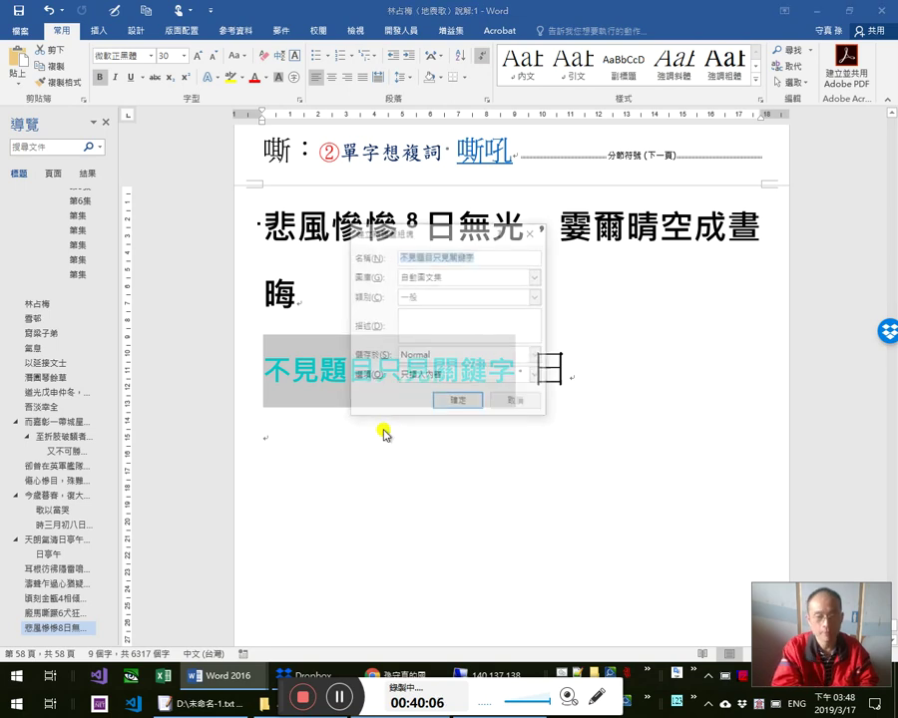
{"action": "left_click", "coordinate": [538, 357]}
{"action": "left_click", "coordinate": [538, 357]}
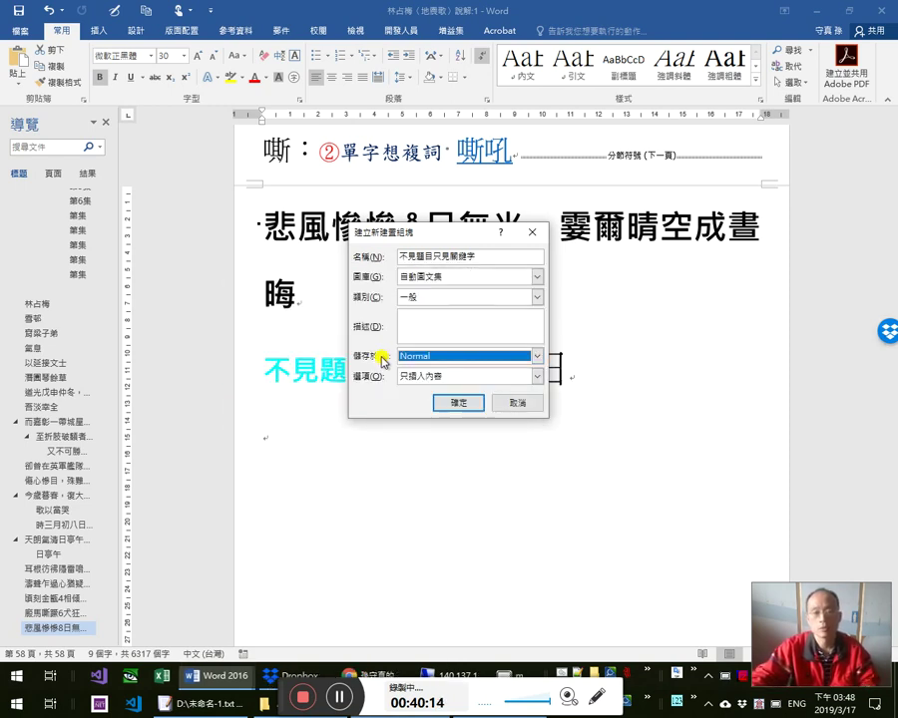
{"action": "left_click", "coordinate": [439, 402]}
Try out the 不見題目只見關鍵字 AutoText entry on the empty line below the phrase and delete the inserted test text.
{"action": "left_click", "coordinate": [401, 469]}
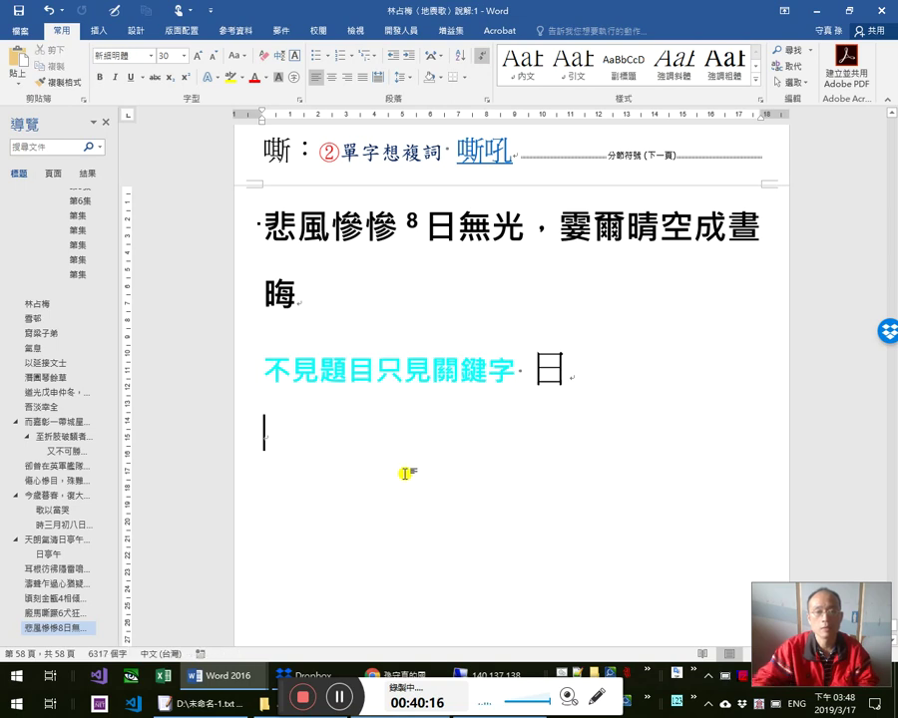
{"action": "type", "text": "不見題目只見關鍵字"}
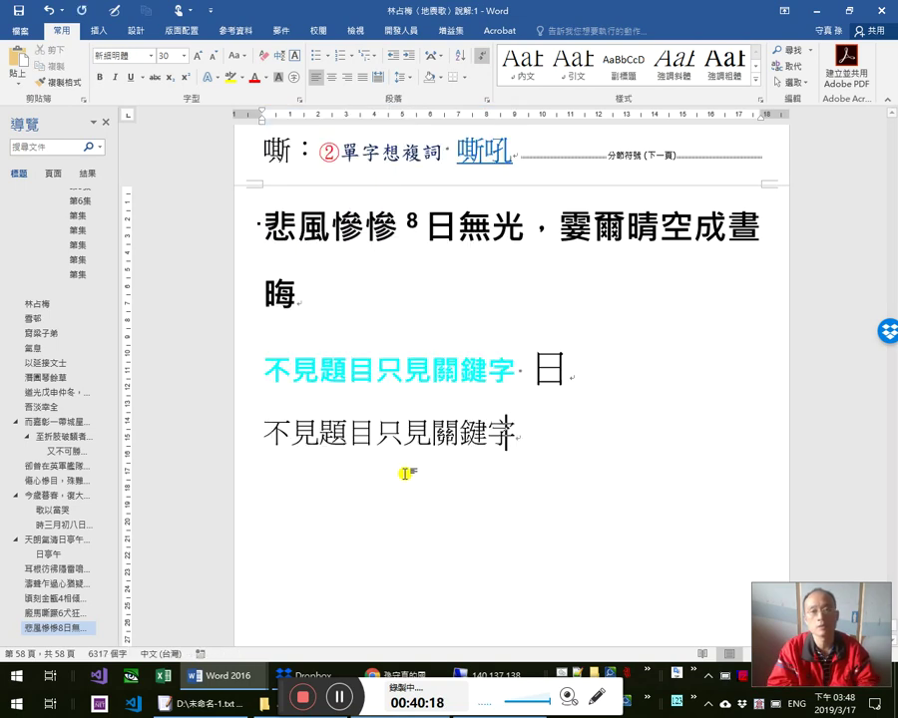
{"action": "key", "text": "F3"}
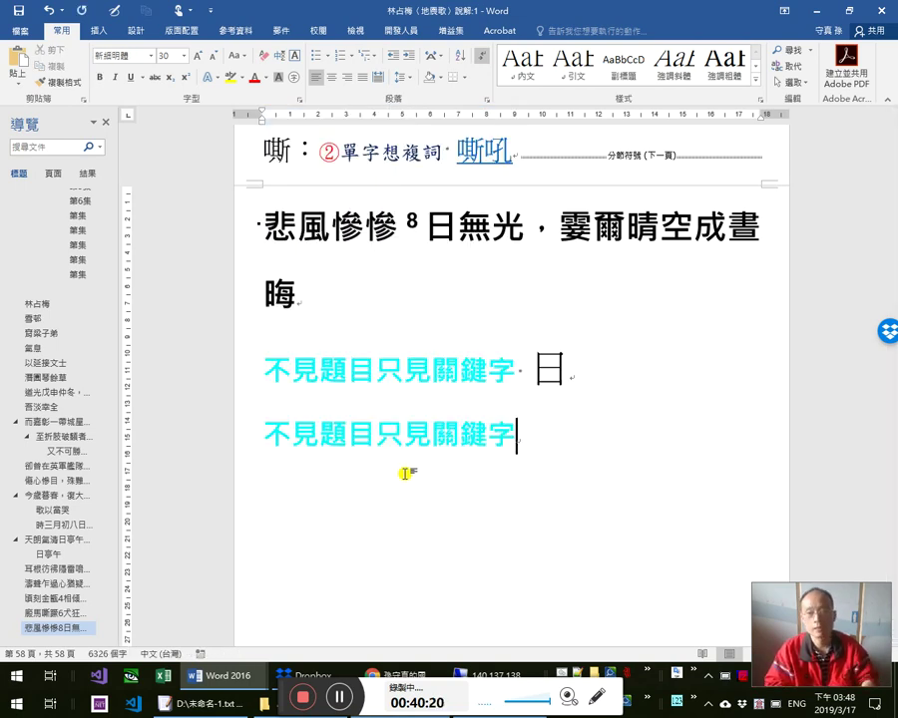
{"action": "key", "text": "Home"}
{"action": "key", "text": "shift+End"}
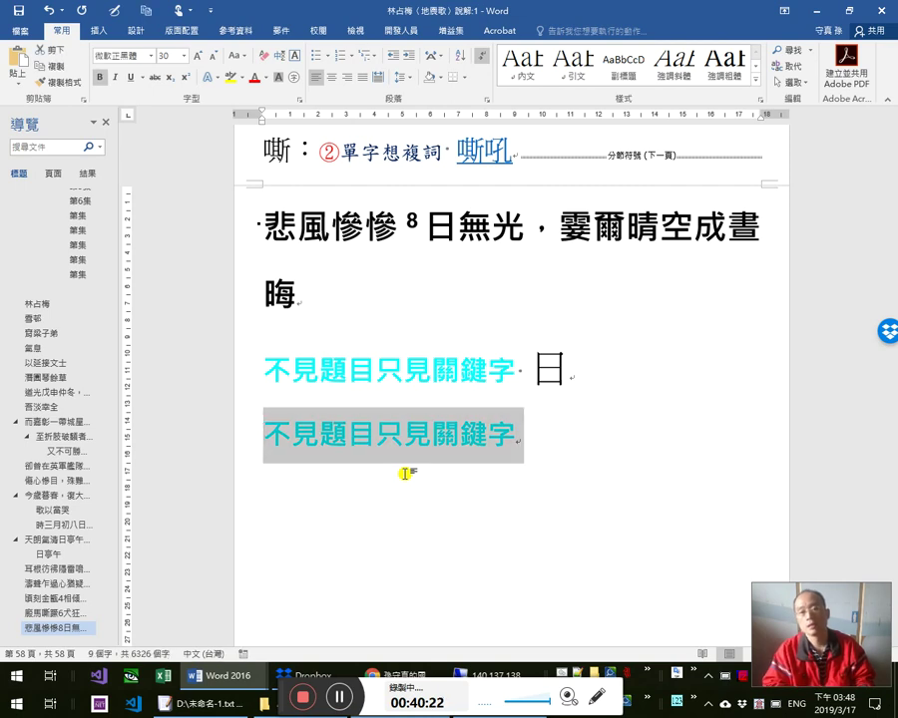
{"action": "key", "text": "Delete"}
{"action": "key", "text": "Up"}
{"action": "key", "text": "End"}
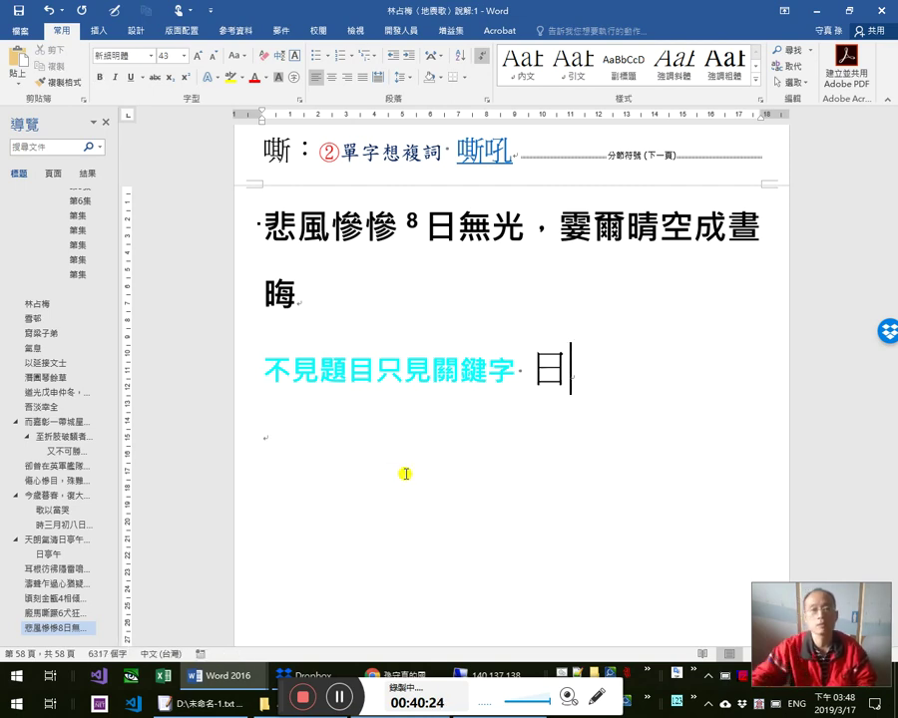
Colour the character 日 in the verse heading with the recently used bright cyan.
{"action": "left_click_drag", "start_coordinate": [456, 227], "coordinate": [426, 227]}
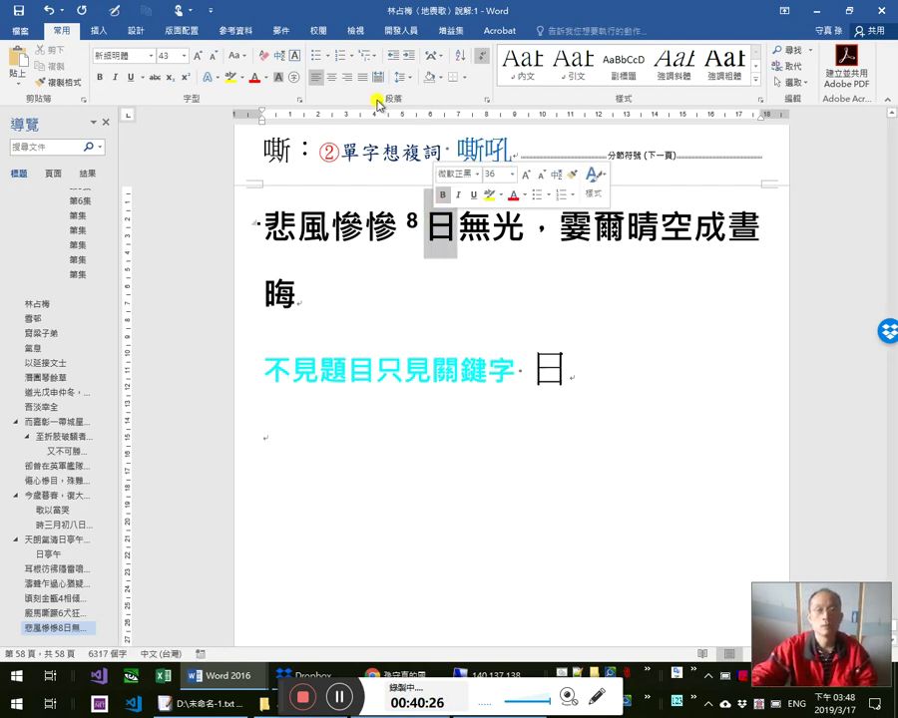
{"action": "left_click", "coordinate": [241, 77]}
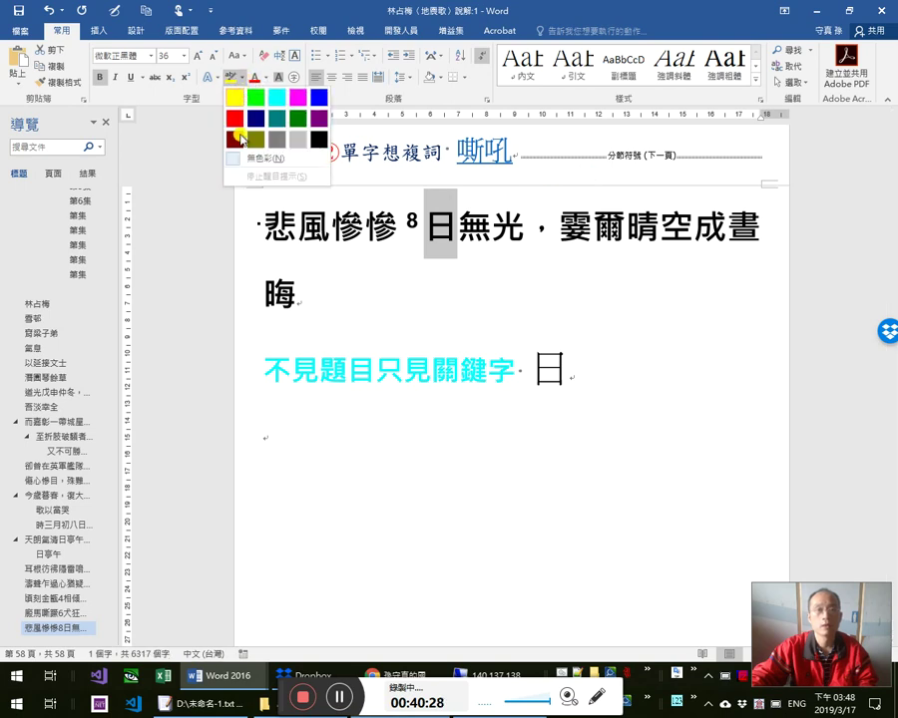
{"action": "left_click", "coordinate": [241, 77]}
{"action": "left_click", "coordinate": [263, 77]}
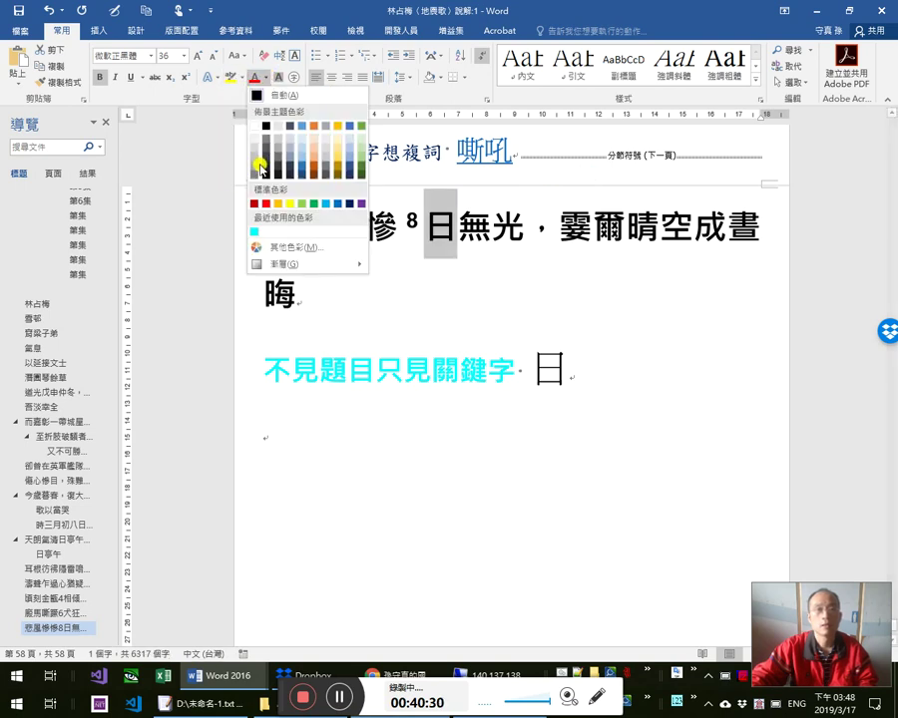
{"action": "left_click", "coordinate": [262, 234]}
Write 就是呼應前文「」 on the empty line below 不見題目只見關鍵字.
{"action": "left_click", "coordinate": [343, 436]}
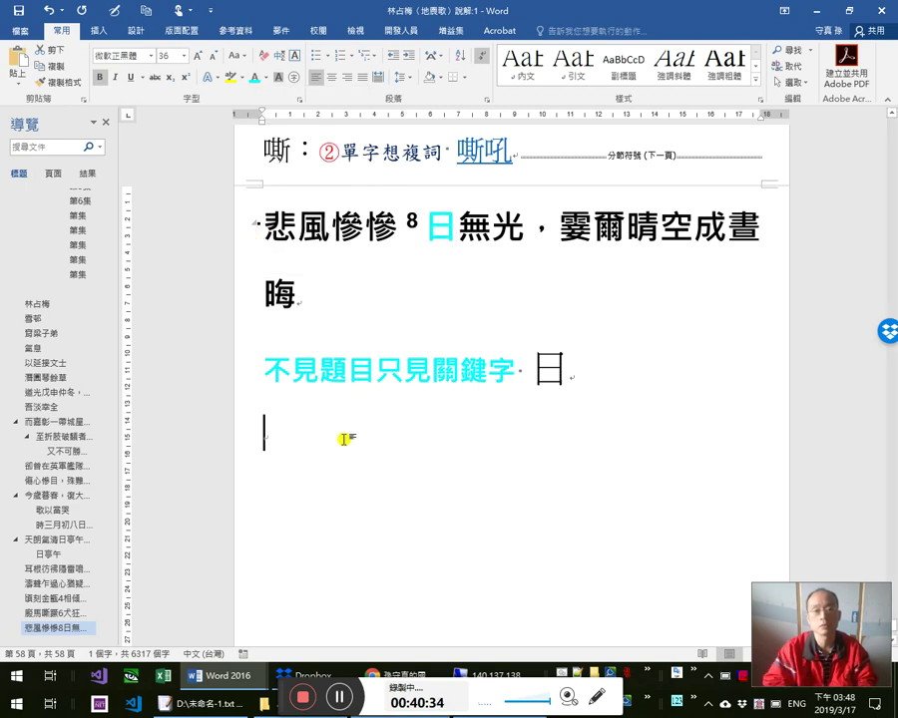
{"action": "type", "text": "就是前文"}
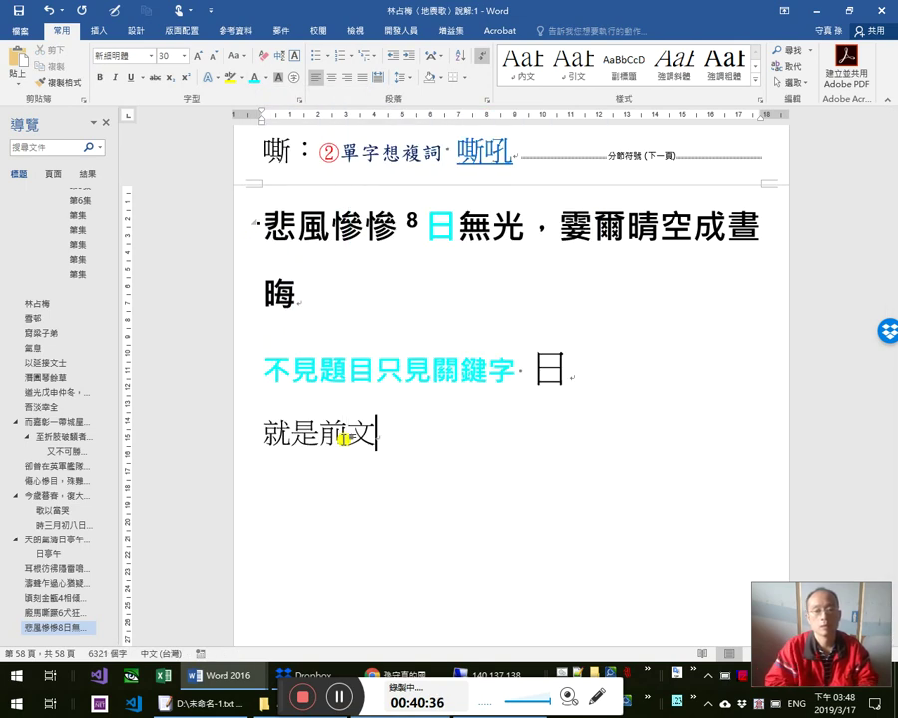
{"action": "key", "text": "Left"}
{"action": "type", "text": "呼應"}
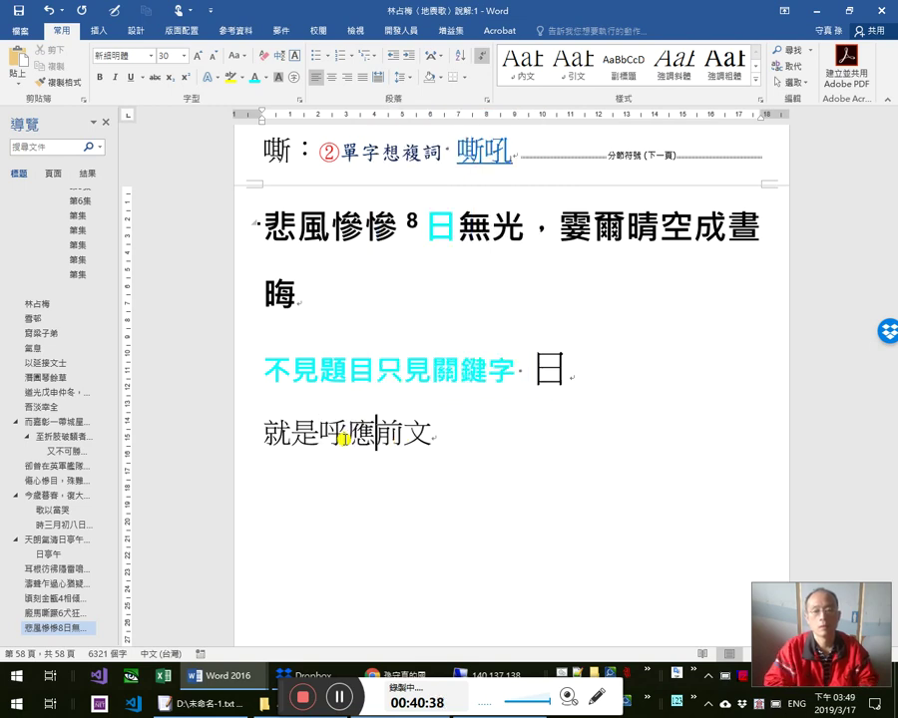
{"action": "key", "text": "End"}
{"action": "type", "text": "「"}
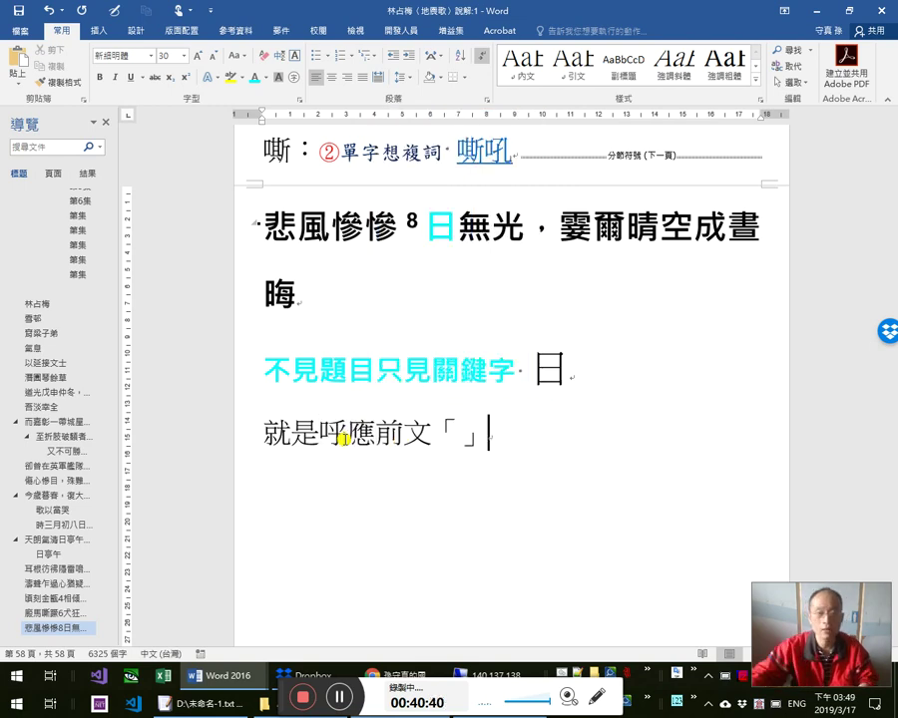
Add the formatted method label 上下文（前後文） on a new line below 就是呼應前文「」, followed by an empty line.
{"action": "key", "text": "Return"}
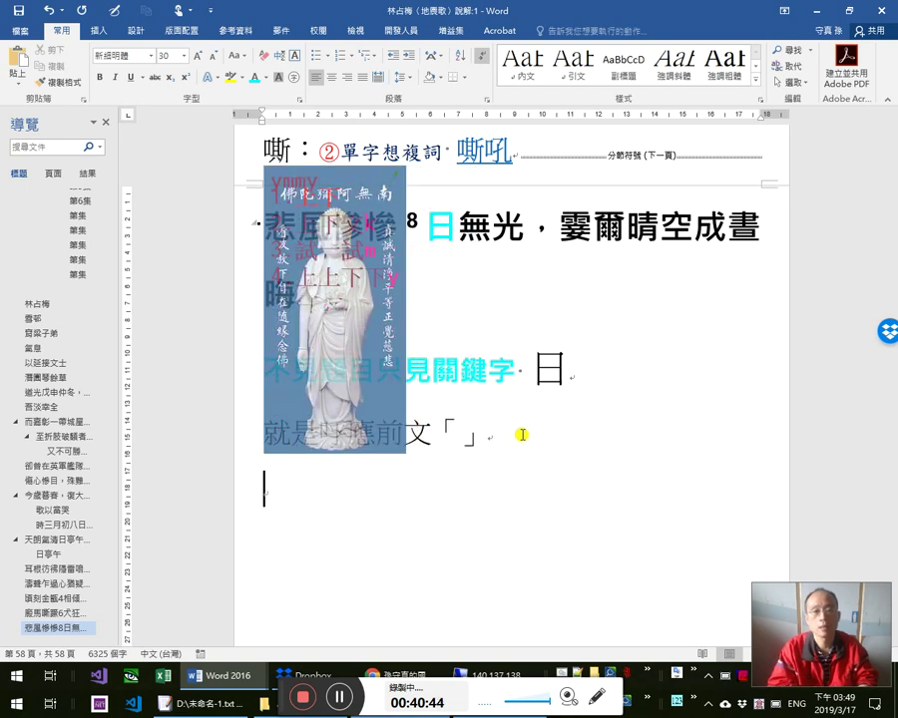
{"action": "type", "text": "上下"}
{"action": "key", "text": "Return"}
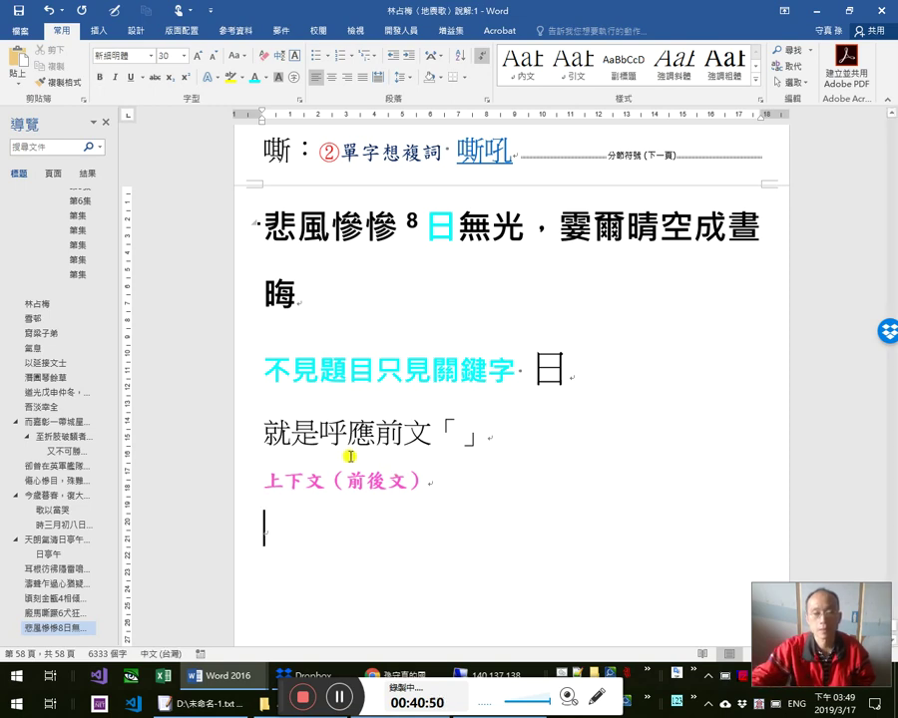
{"action": "left_click", "coordinate": [321, 456]}
{"action": "left_click", "coordinate": [401, 369]}
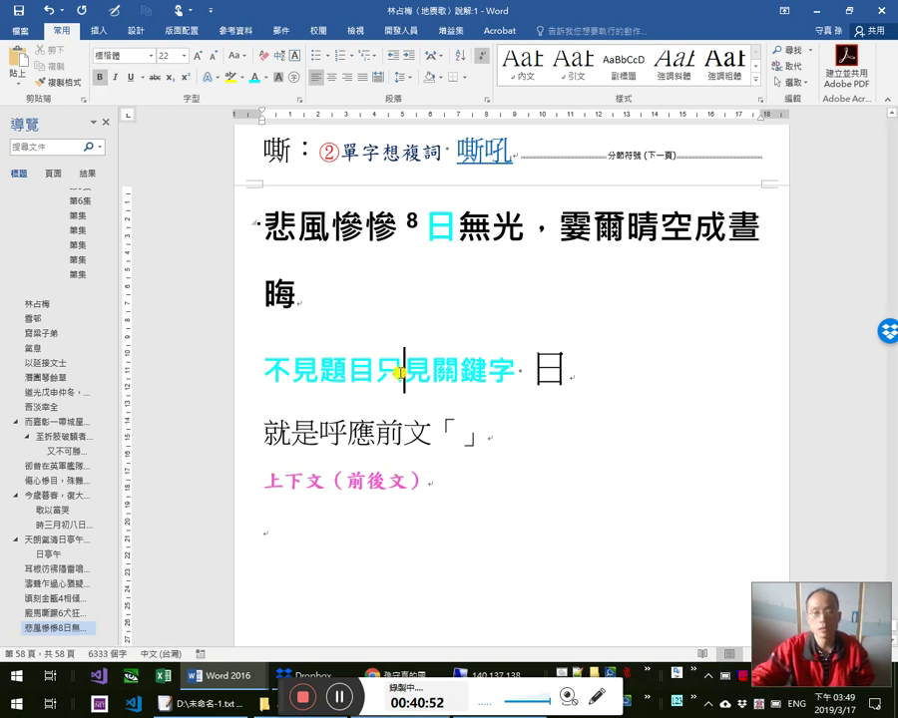
{"action": "left_click", "coordinate": [516, 371]}
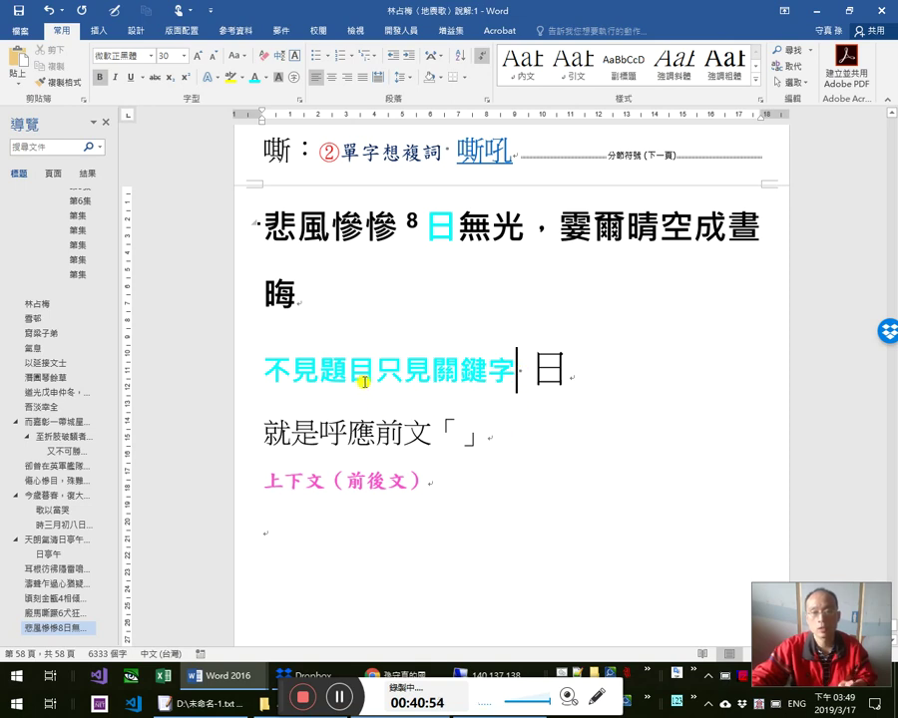
Write 聲調不重要 on the empty line below 上下文（前後文） and try to expand it as an AutoText entry.
{"action": "left_click", "coordinate": [404, 534]}
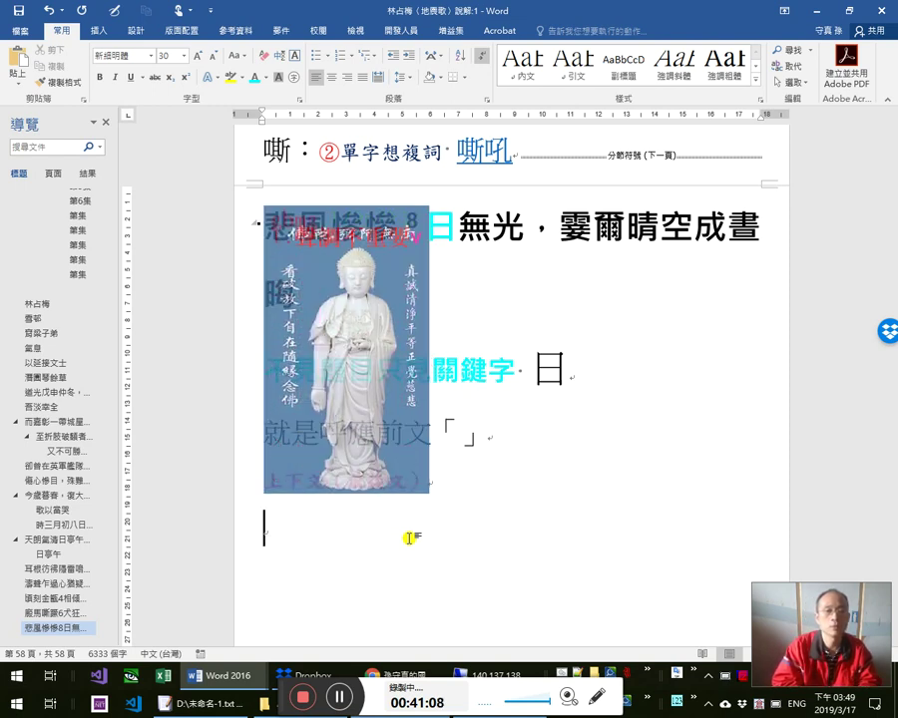
{"action": "type", "text": "聾調不重要"}
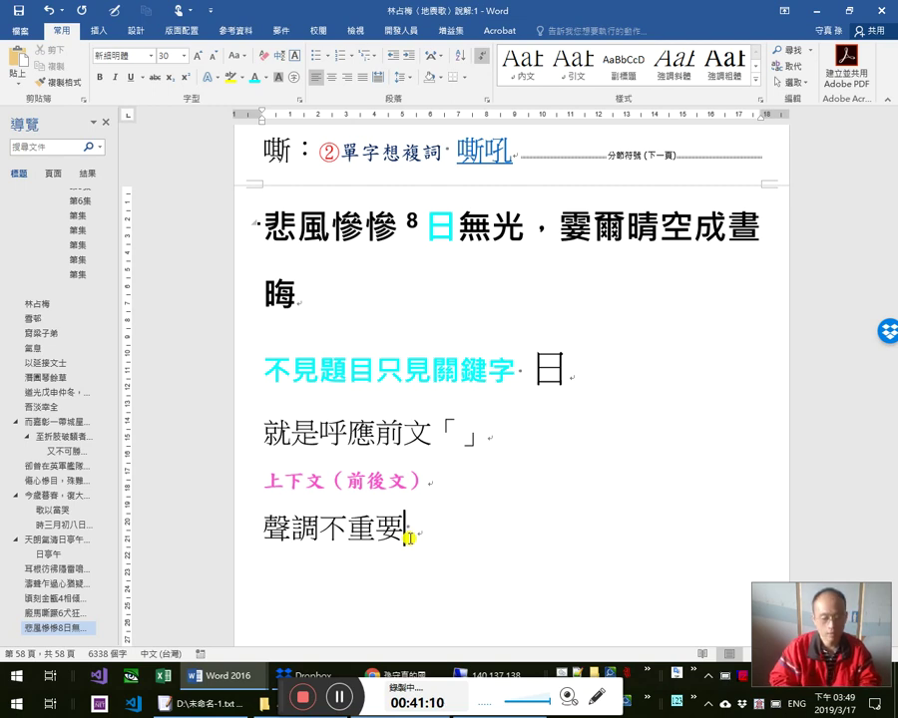
{"action": "key", "text": "F3"}
Colour the label 聲調不重要 green and set its font to 微軟正黑體 Light.
{"action": "key", "text": "shift+Home"}
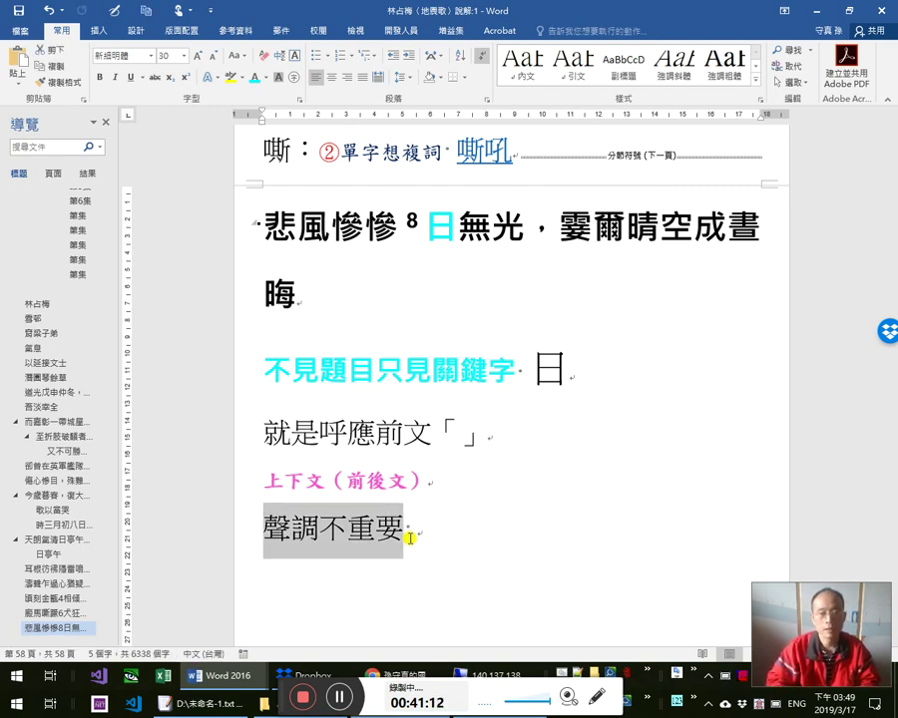
{"action": "left_click", "coordinate": [263, 81]}
{"action": "left_click", "coordinate": [263, 82]}
{"action": "left_click", "coordinate": [264, 82]}
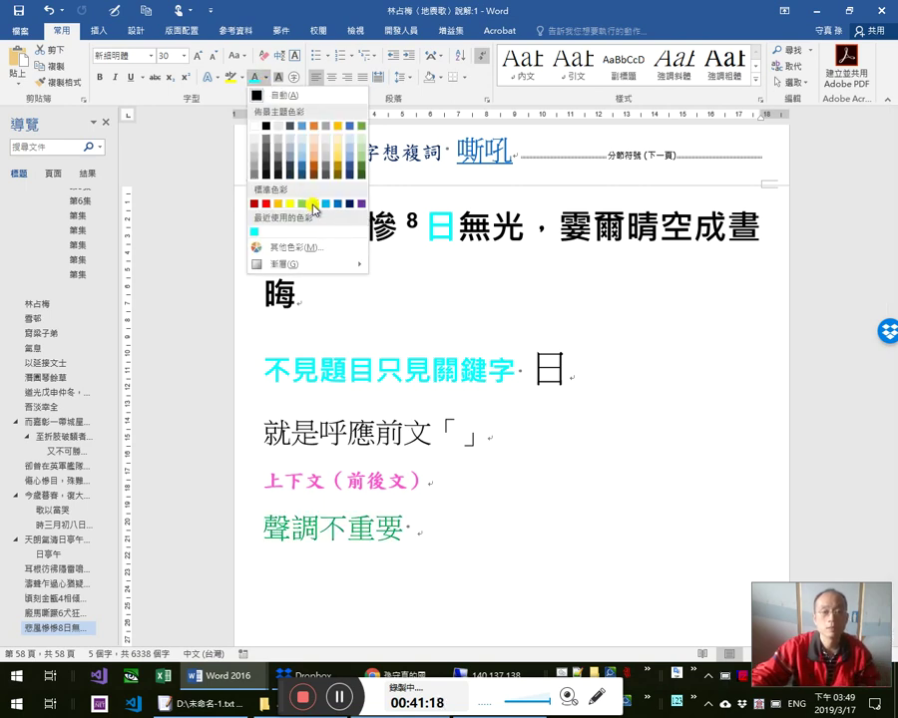
{"action": "key", "text": "Escape"}
{"action": "left_click", "coordinate": [254, 77]}
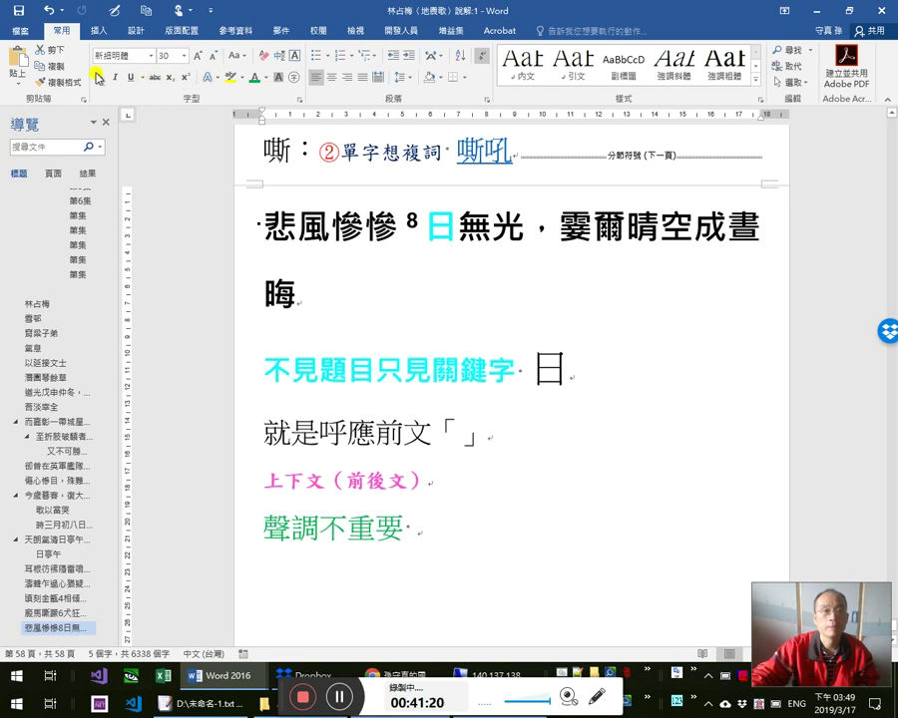
{"action": "left_click", "coordinate": [149, 56]}
{"action": "scroll", "coordinate": [215, 174], "scroll_direction": "down", "scroll_amount": 7}
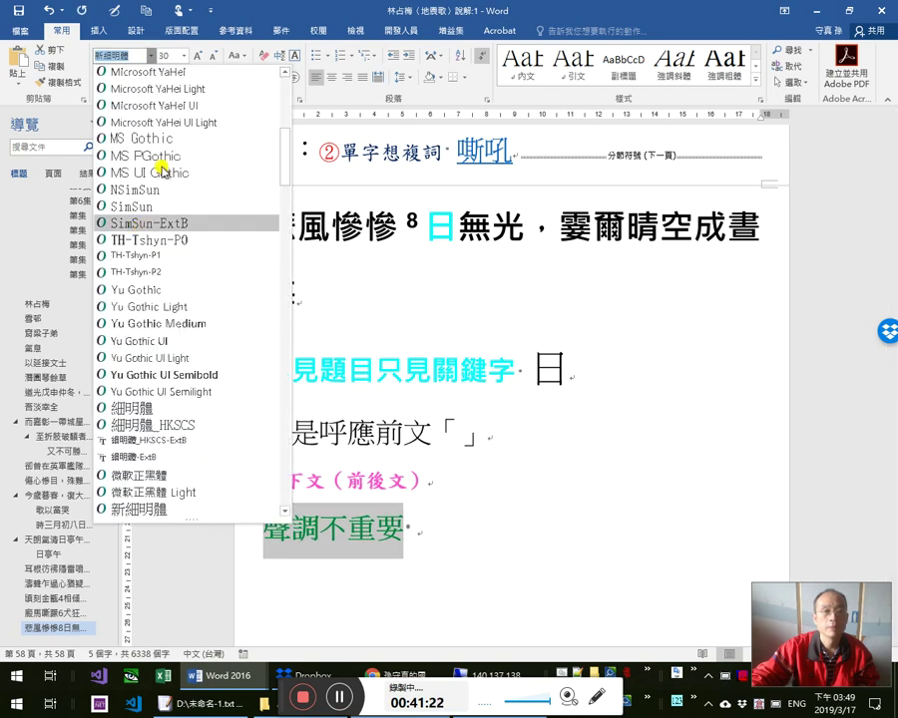
{"action": "left_click", "coordinate": [202, 491]}
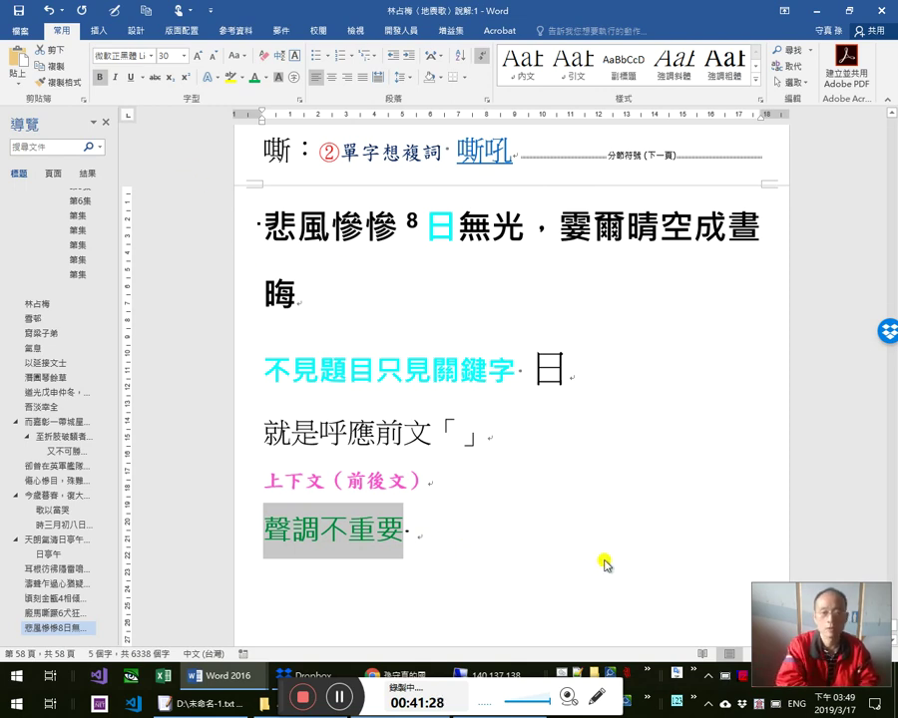
Save the formatted label 聲調不重要 as an AutoText entry in the Normal template, and save the document.
{"action": "key", "text": "alt+F3"}
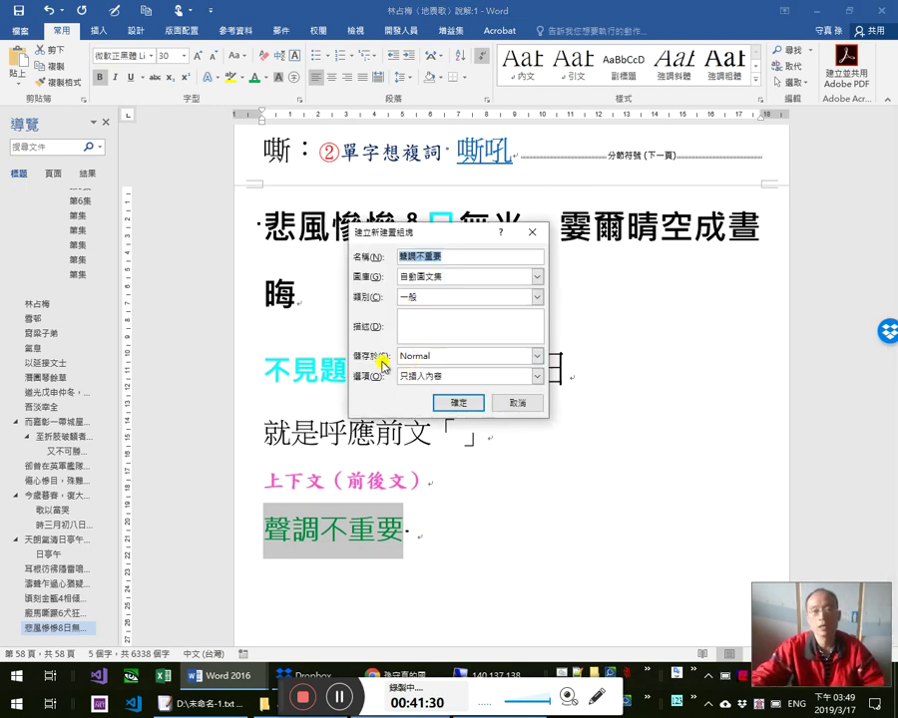
{"action": "left_click", "coordinate": [454, 400]}
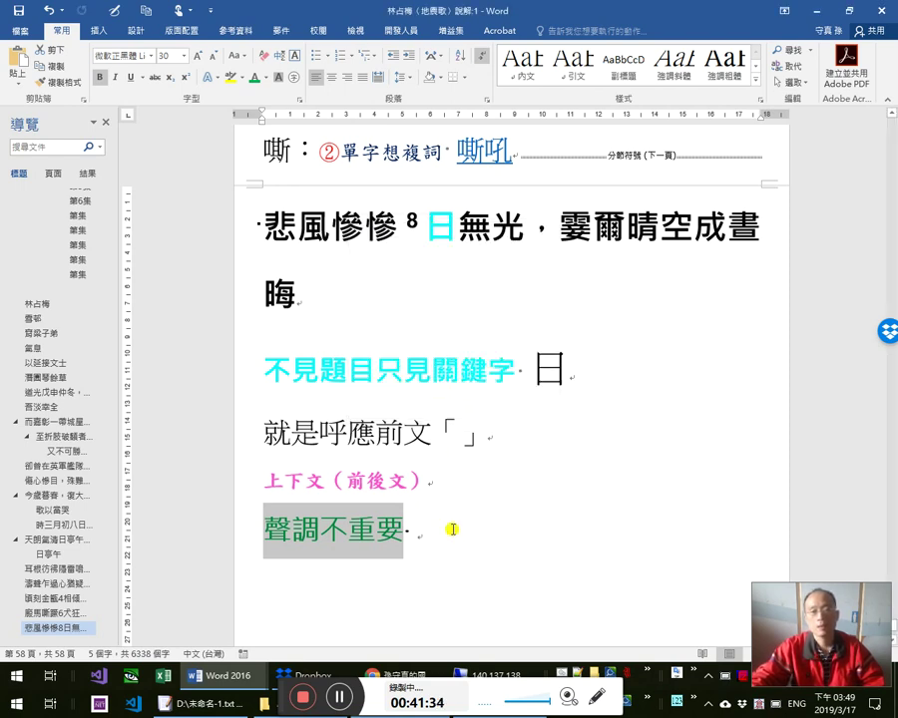
{"action": "key", "text": "Right"}
{"action": "left_click", "coordinate": [15, 10]}
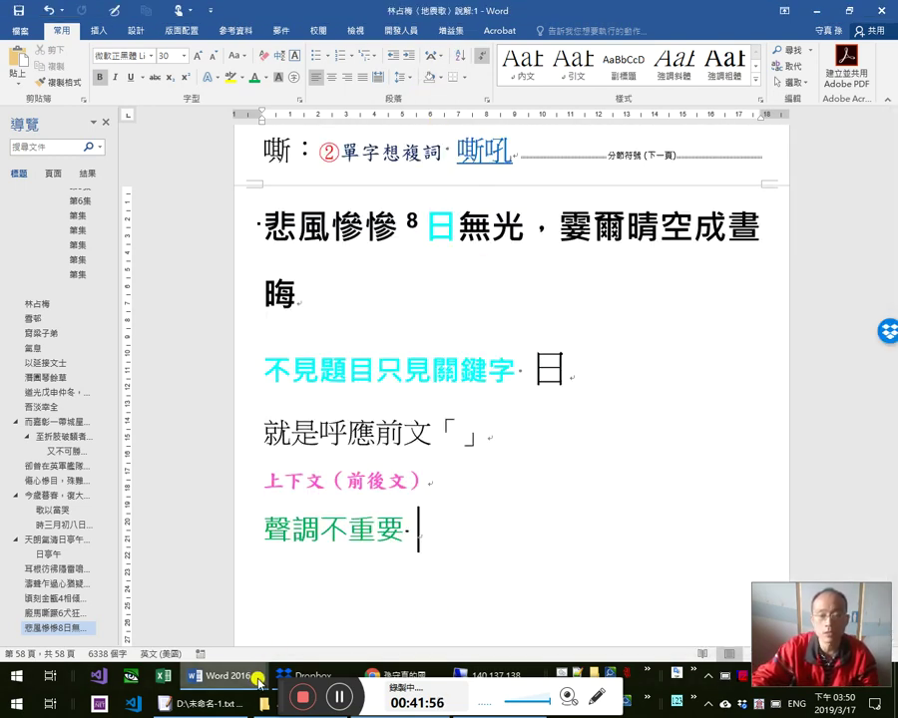
Examine which template the Visual Basic editor has open, magnifying its title, and close the editor.
{"action": "mouse_move", "coordinate": [251, 678]}
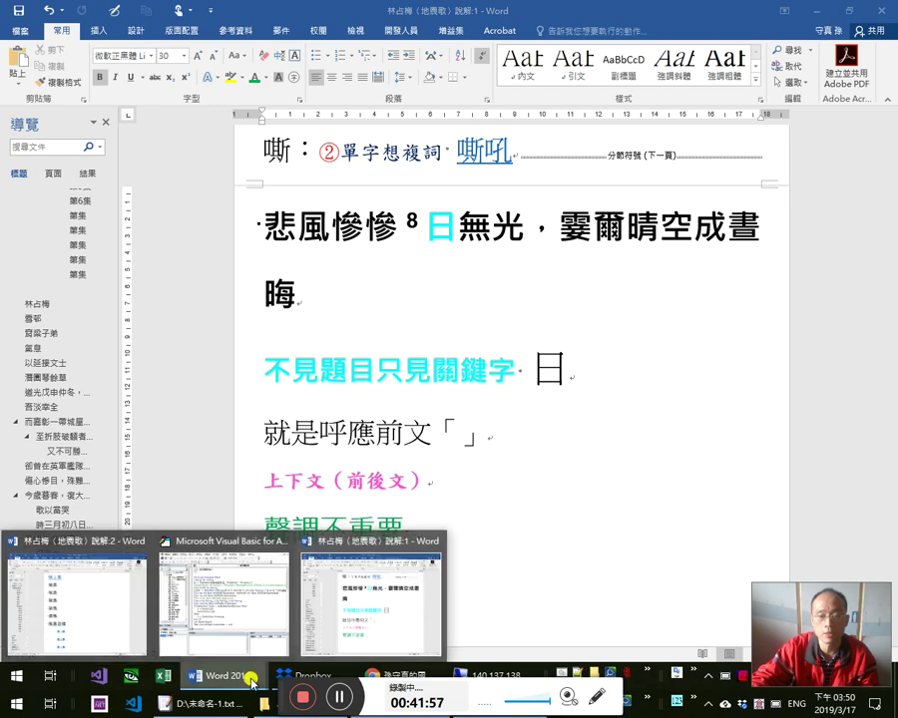
{"action": "left_click", "coordinate": [287, 610]}
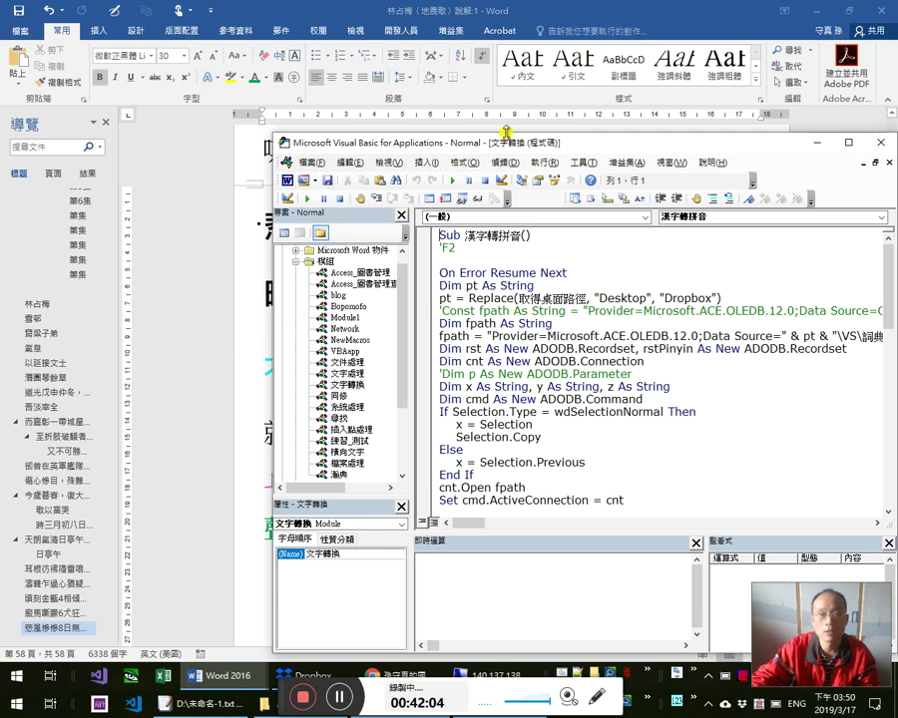
{"action": "left_click_drag", "start_coordinate": [513, 143], "coordinate": [518, 62]}
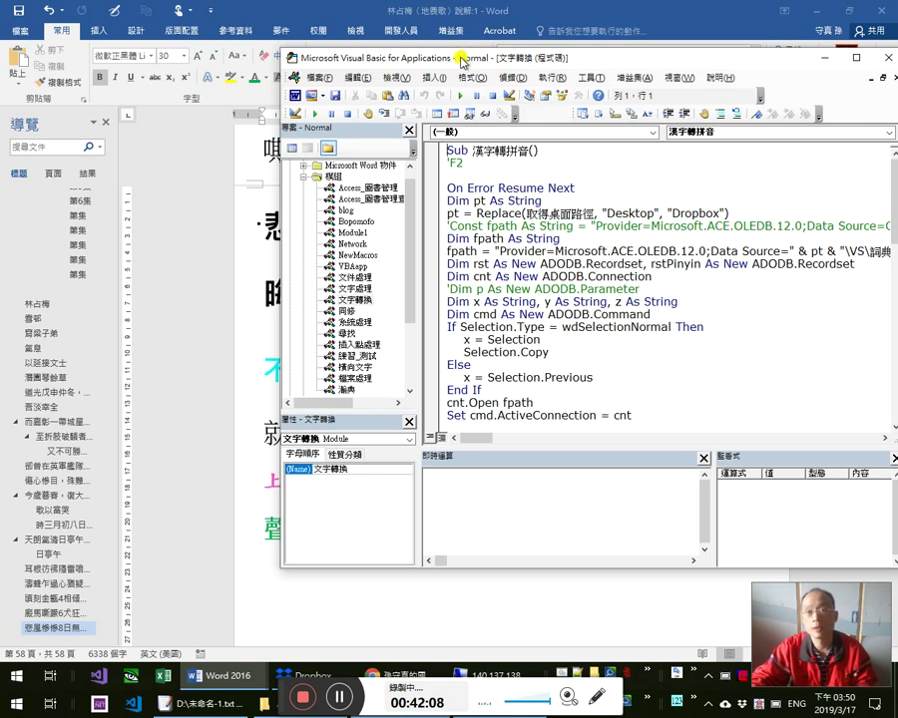
{"action": "key", "text": "super+plus"}
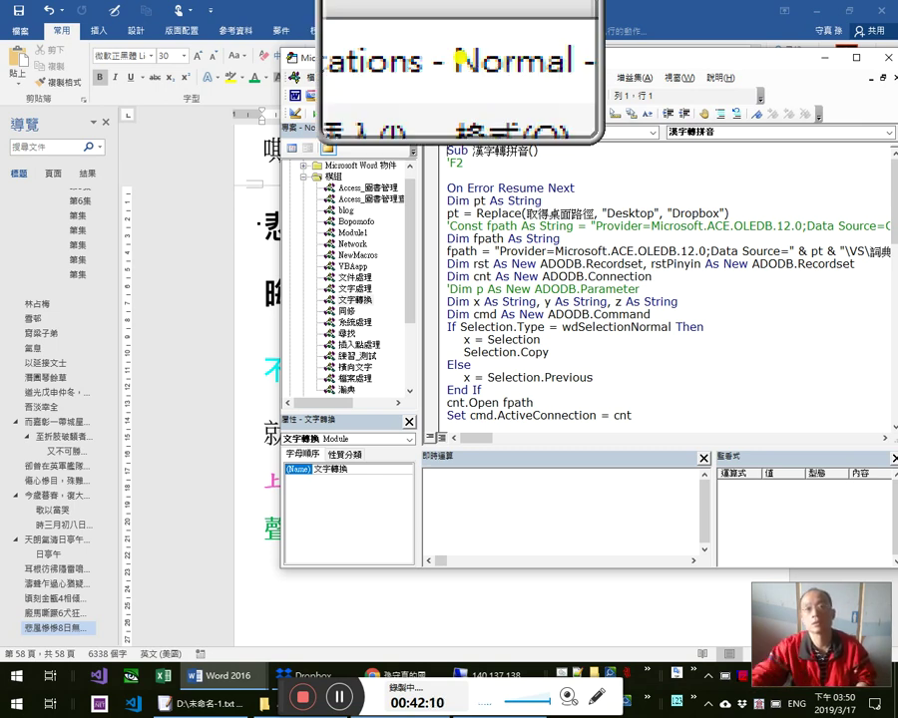
{"action": "key", "text": "super+Escape"}
{"action": "key", "text": "alt+q"}
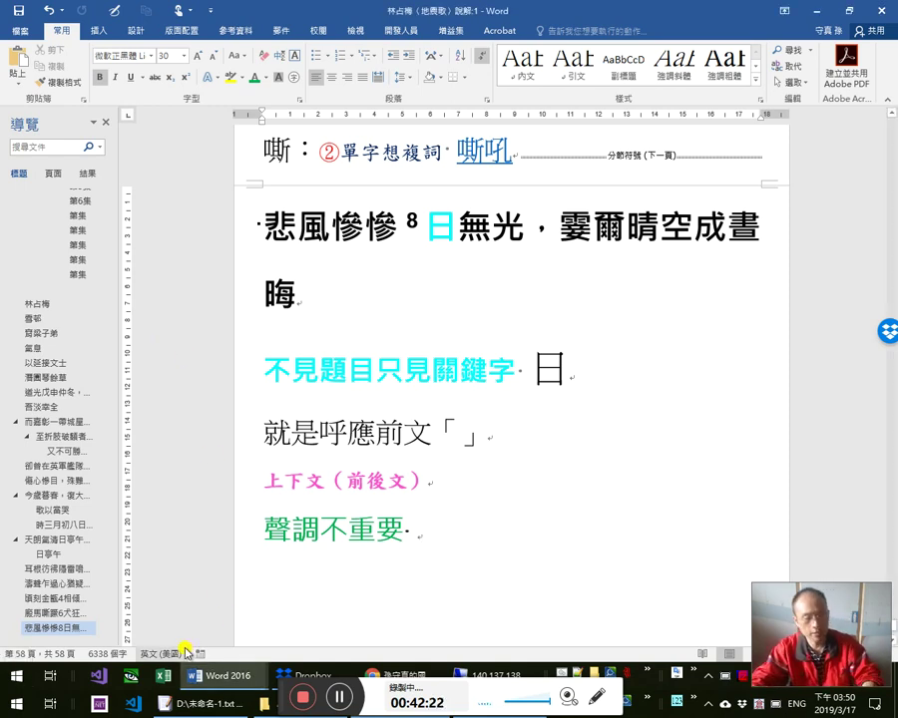
Open the Word templates folder %appdata%\Microsoft\Templates through the Windows Run dialog.
{"action": "key", "text": "super+r"}
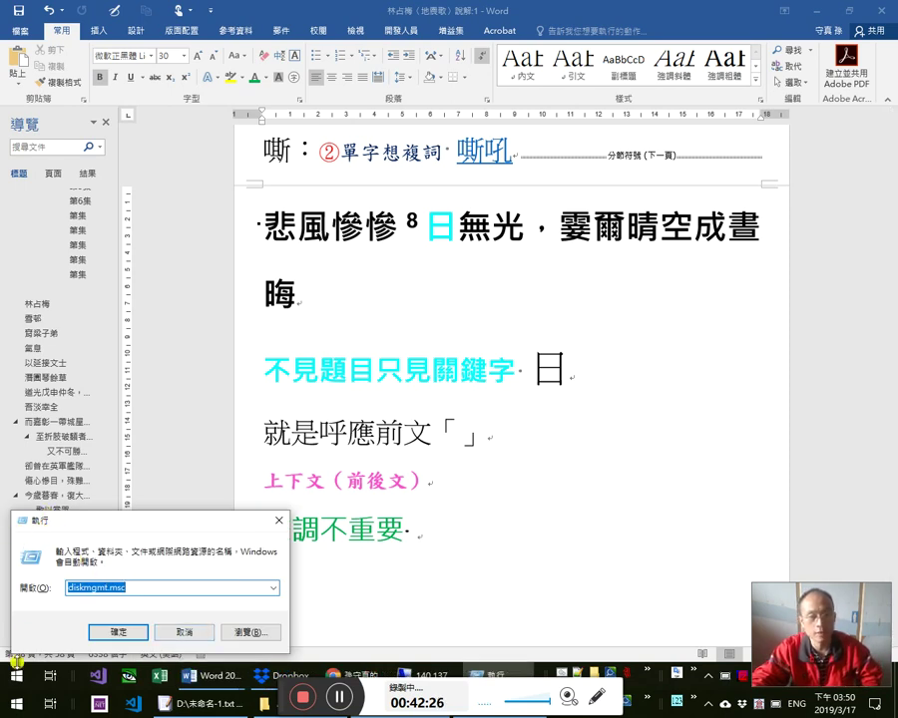
{"action": "left_click", "coordinate": [19, 681]}
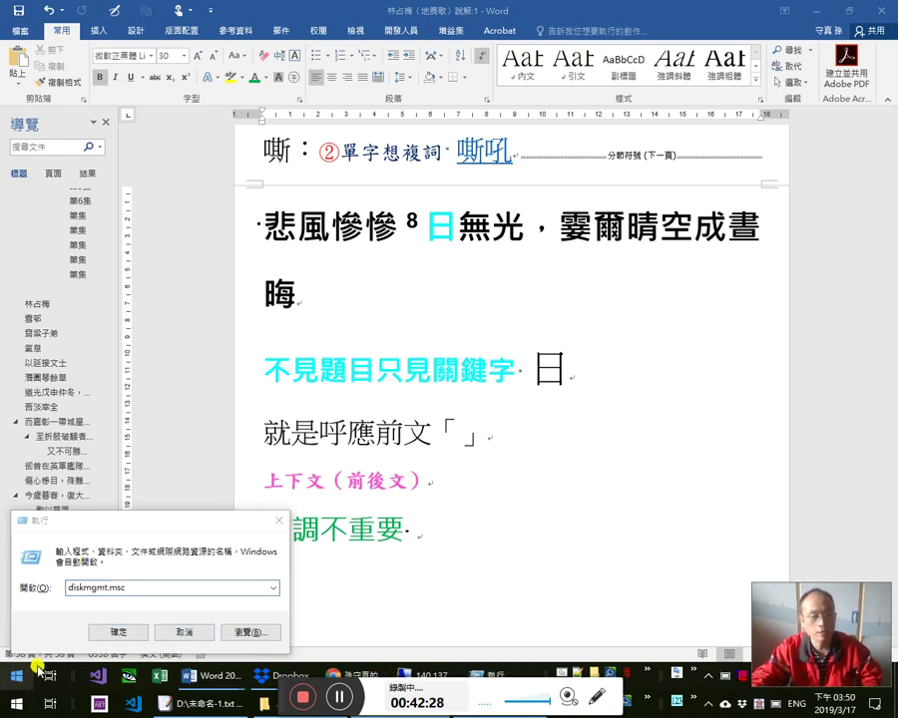
{"action": "right_click", "coordinate": [19, 680]}
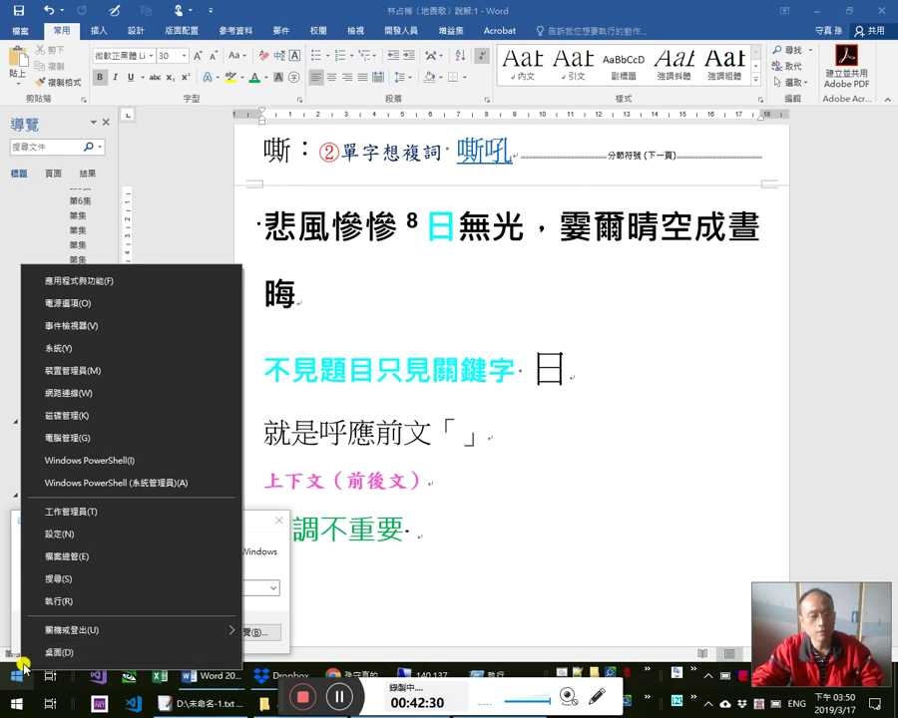
{"action": "left_click", "coordinate": [80, 601]}
{"action": "key", "text": "Return"}
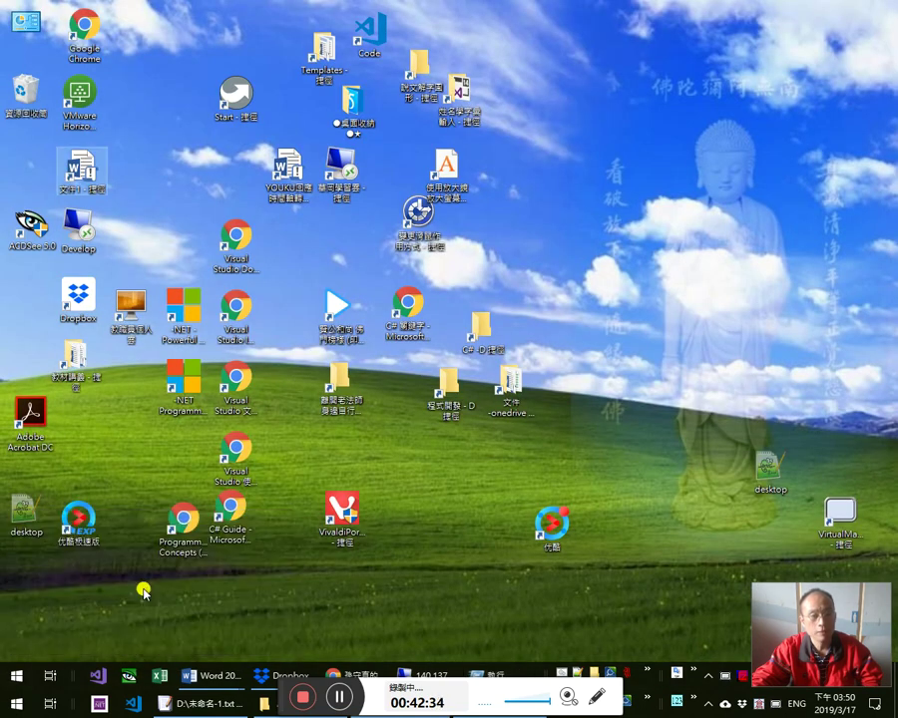
{"action": "left_click", "coordinate": [504, 676]}
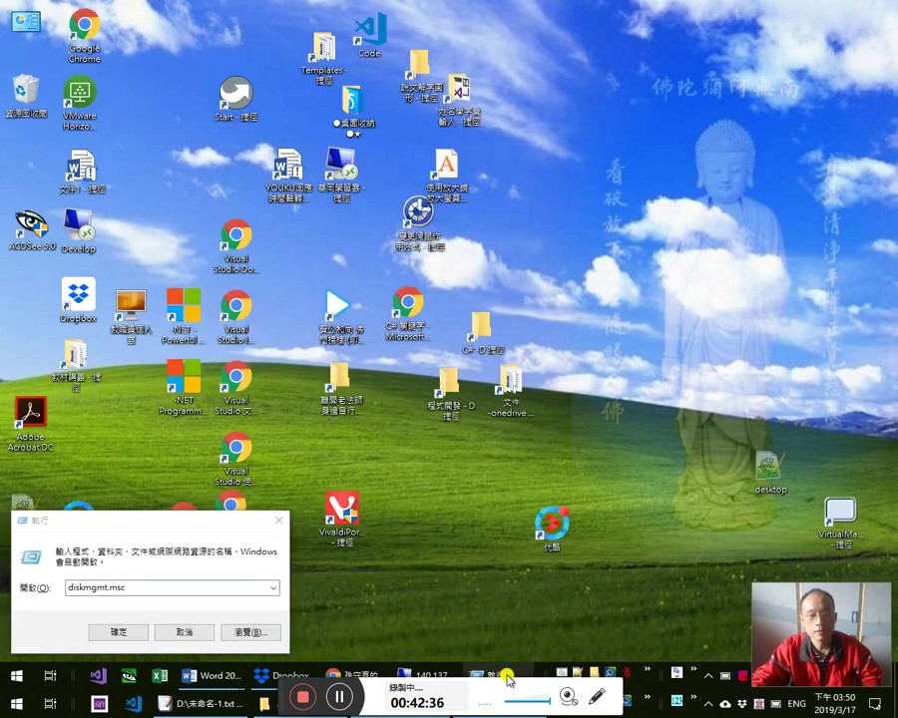
{"action": "left_click", "coordinate": [272, 587]}
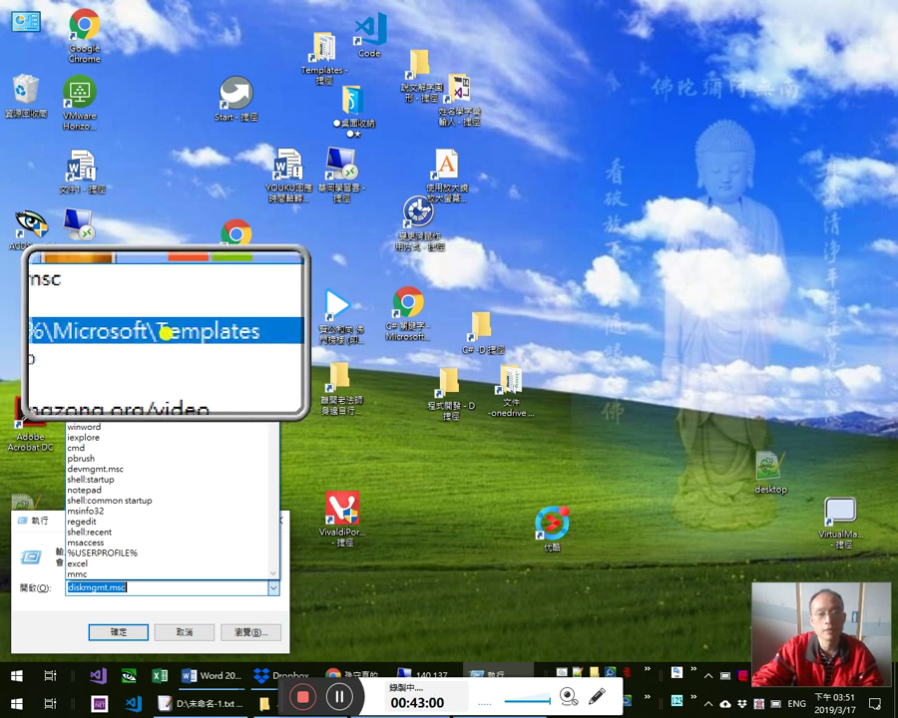
{"action": "key", "text": "super+Escape"}
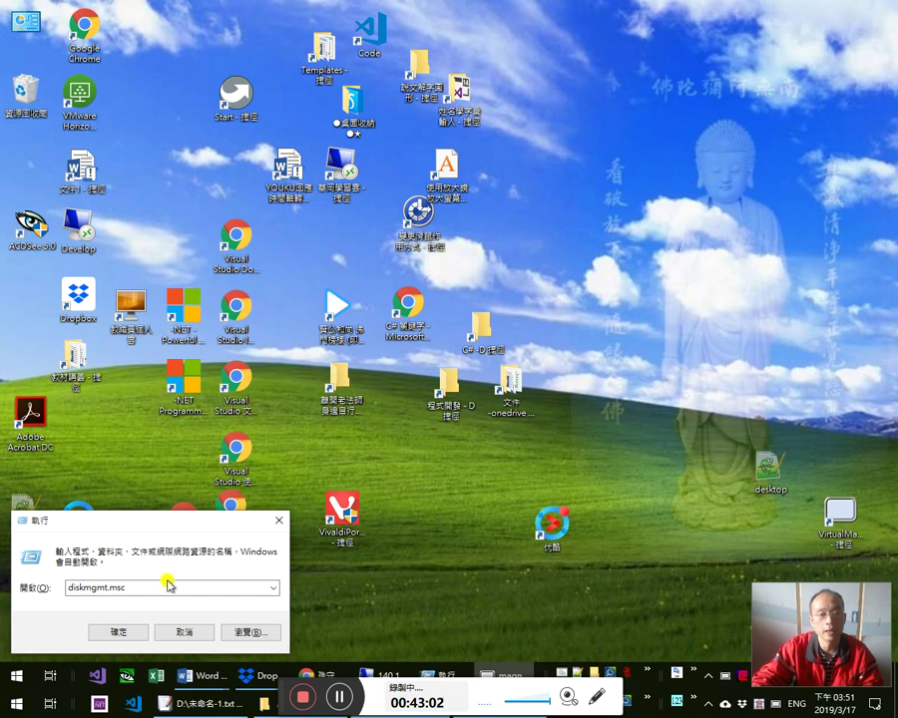
{"action": "left_click", "coordinate": [274, 586]}
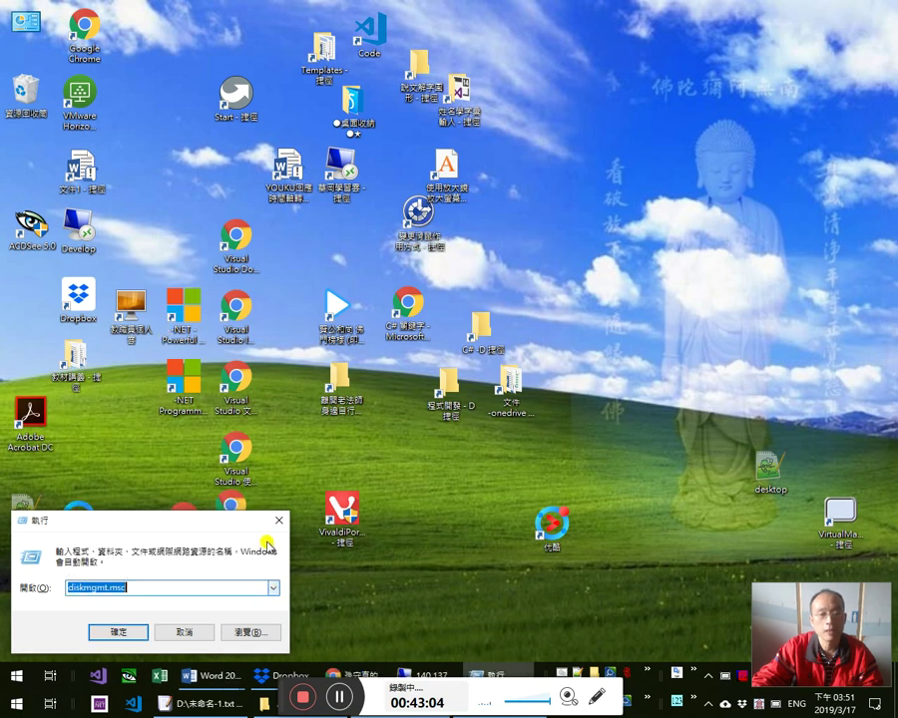
{"action": "left_click", "coordinate": [273, 588]}
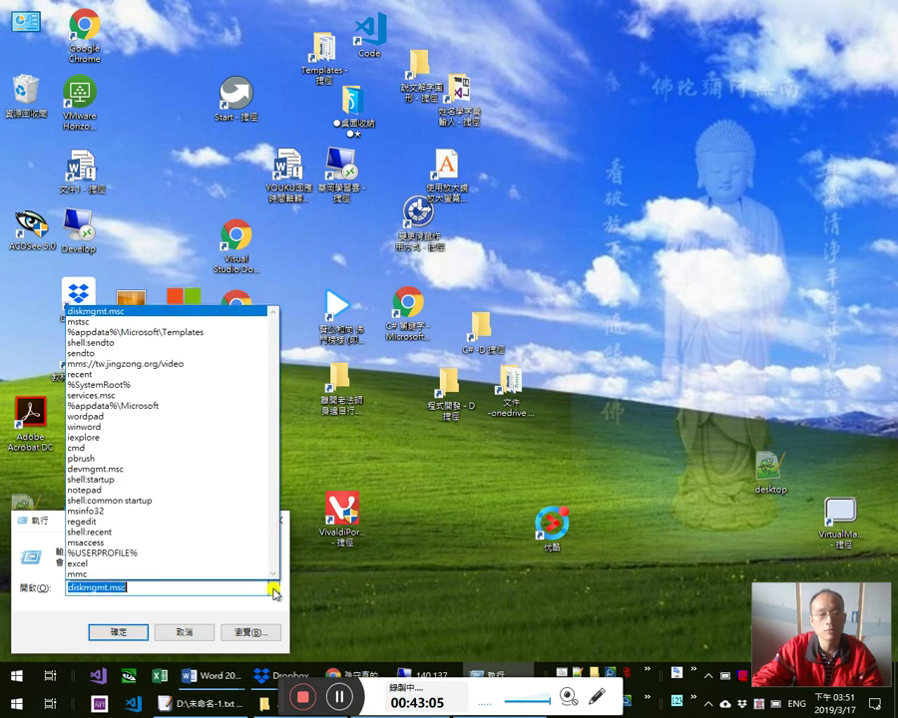
{"action": "left_click", "coordinate": [204, 332]}
{"action": "left_click", "coordinate": [128, 632]}
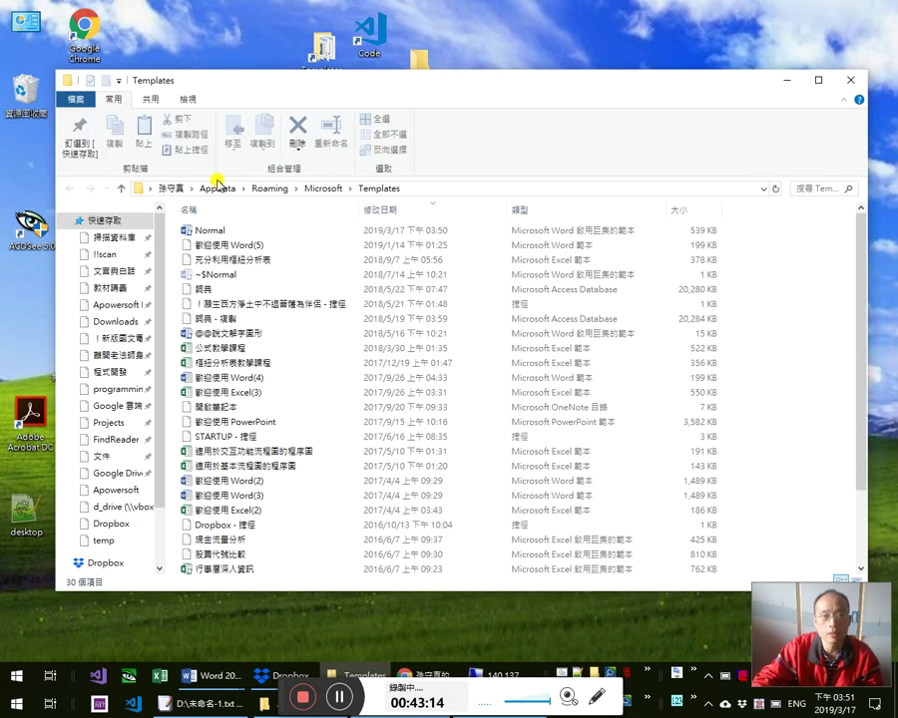
Check the templates folder's full path and compare the Normal template's modification date with the system clock.
{"action": "left_click", "coordinate": [432, 195]}
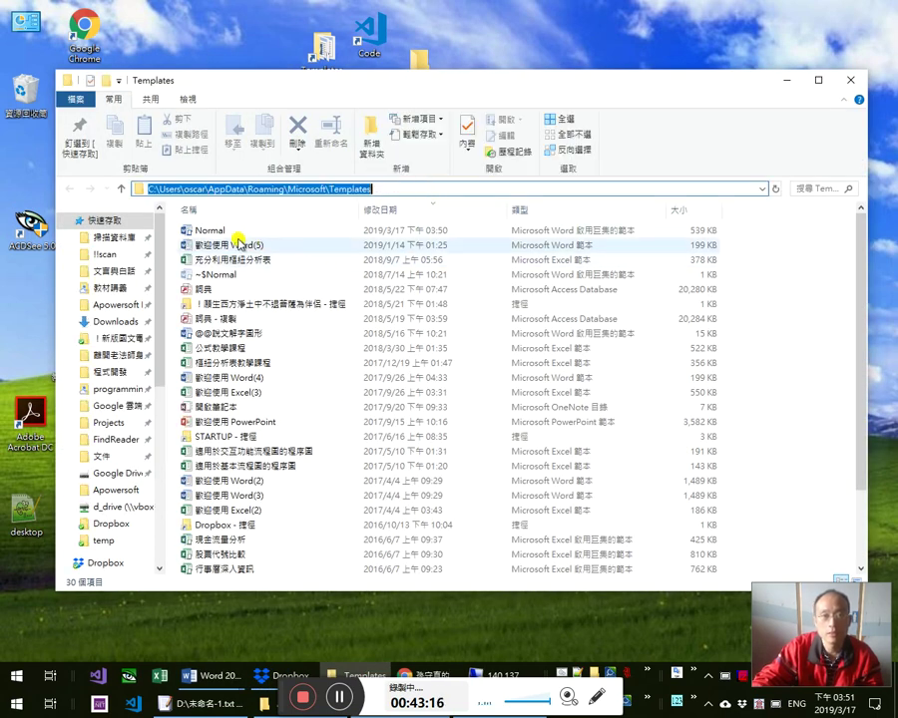
{"action": "left_click", "coordinate": [418, 231]}
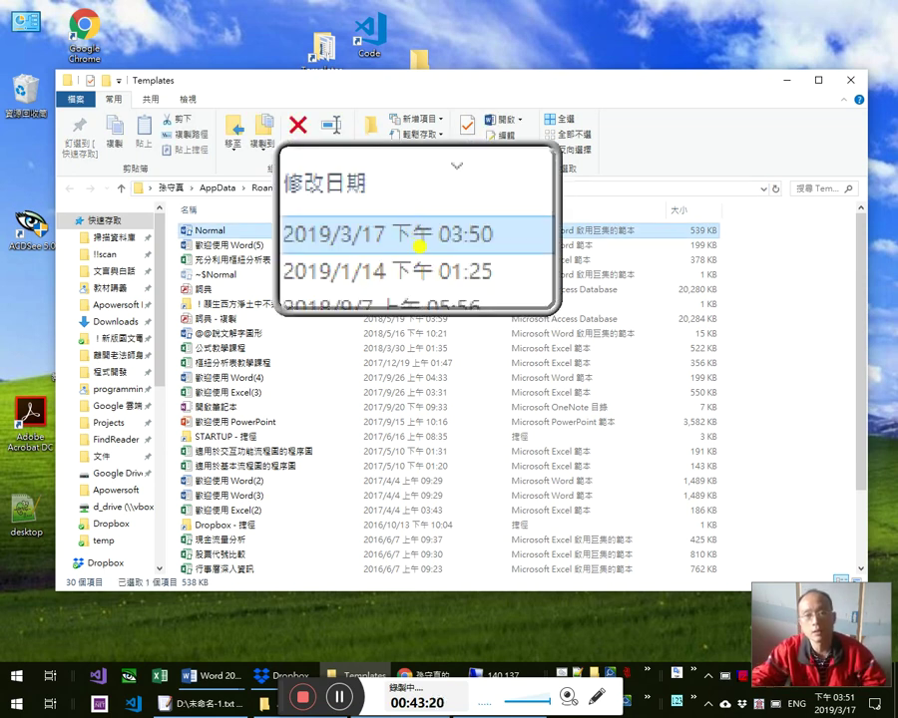
{"action": "left_click", "coordinate": [831, 706]}
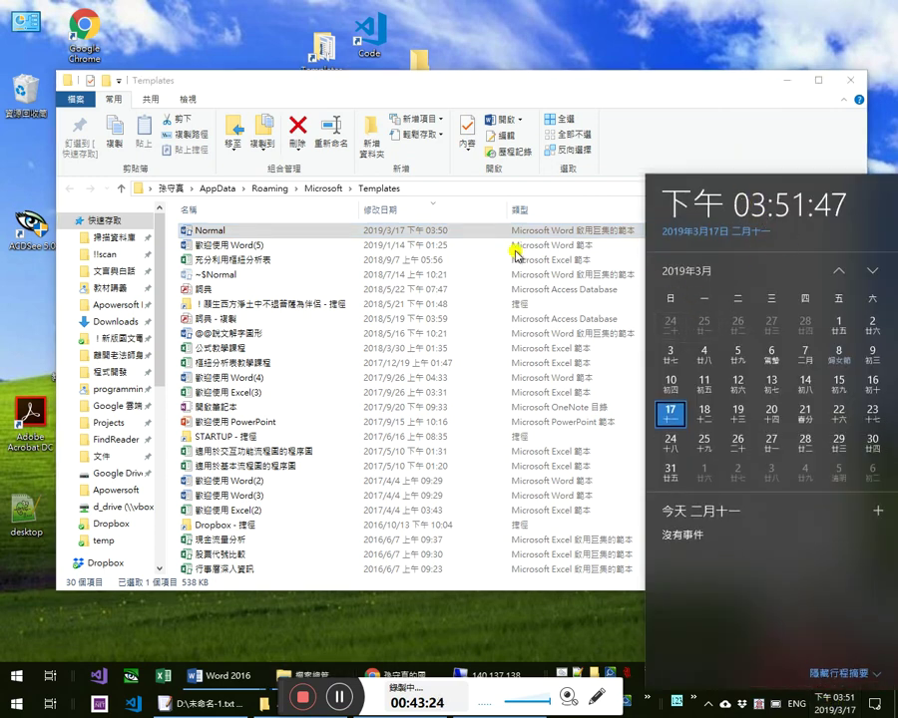
Copy the Normal template into the Dropbox folder, replacing the existing Normal.dotm there.
{"action": "left_click", "coordinate": [364, 234]}
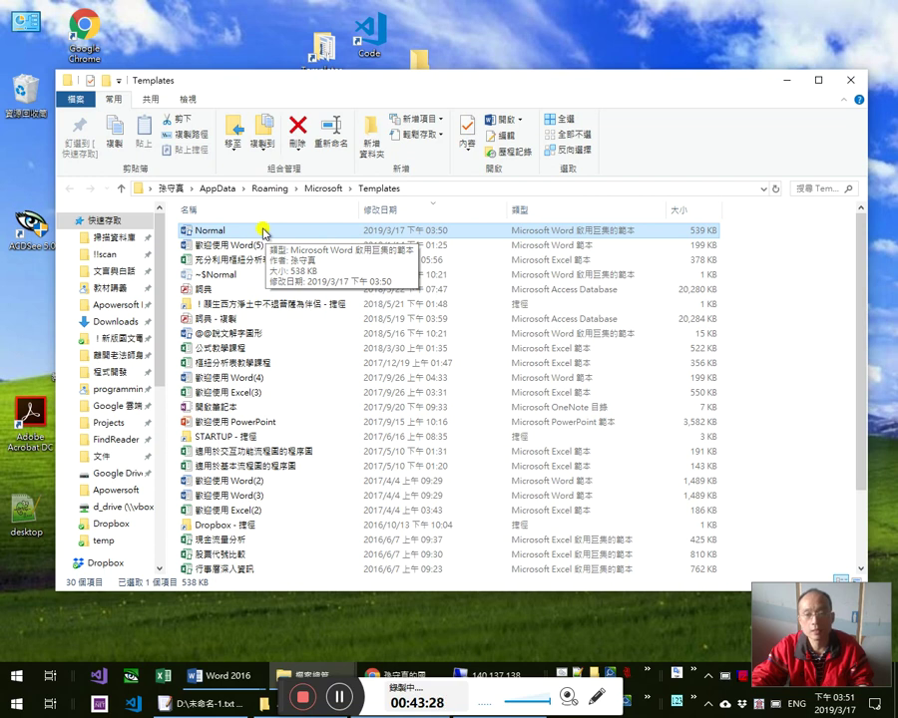
{"action": "left_click_drag", "start_coordinate": [263, 235], "coordinate": [310, 523]}
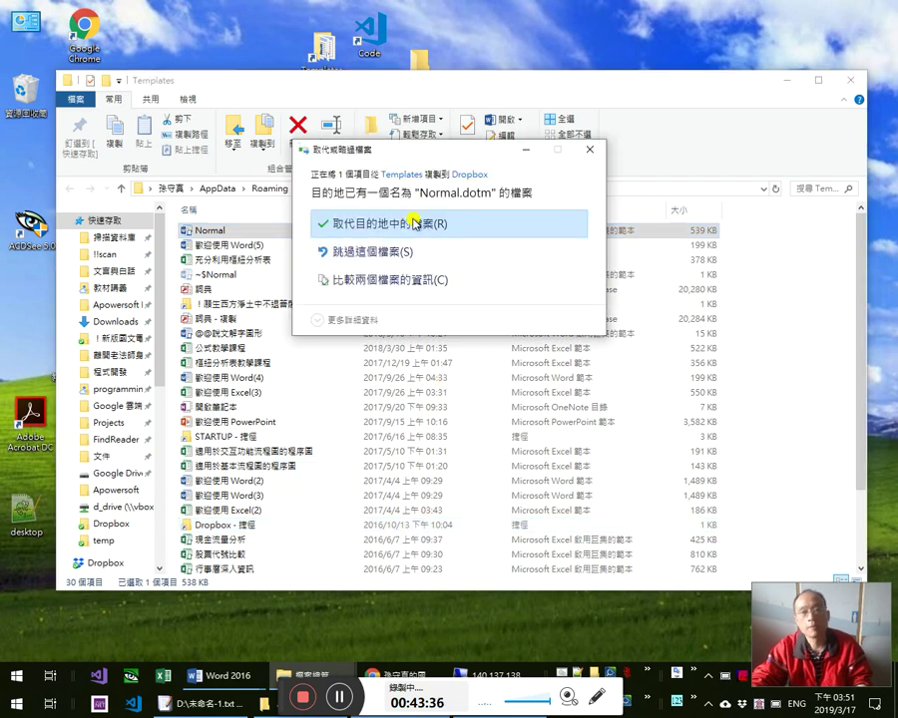
{"action": "left_click", "coordinate": [413, 223]}
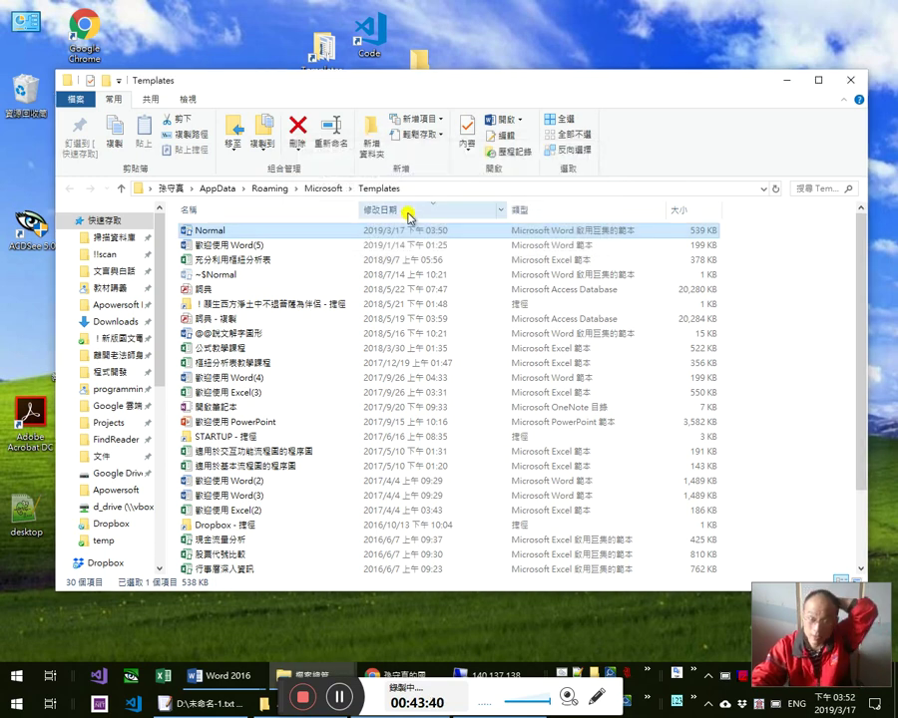
Switch to the remote desktop session, open its %appdata%\Microsoft\Templates folder through Run, and select the Normal template.
{"action": "left_click", "coordinate": [486, 678]}
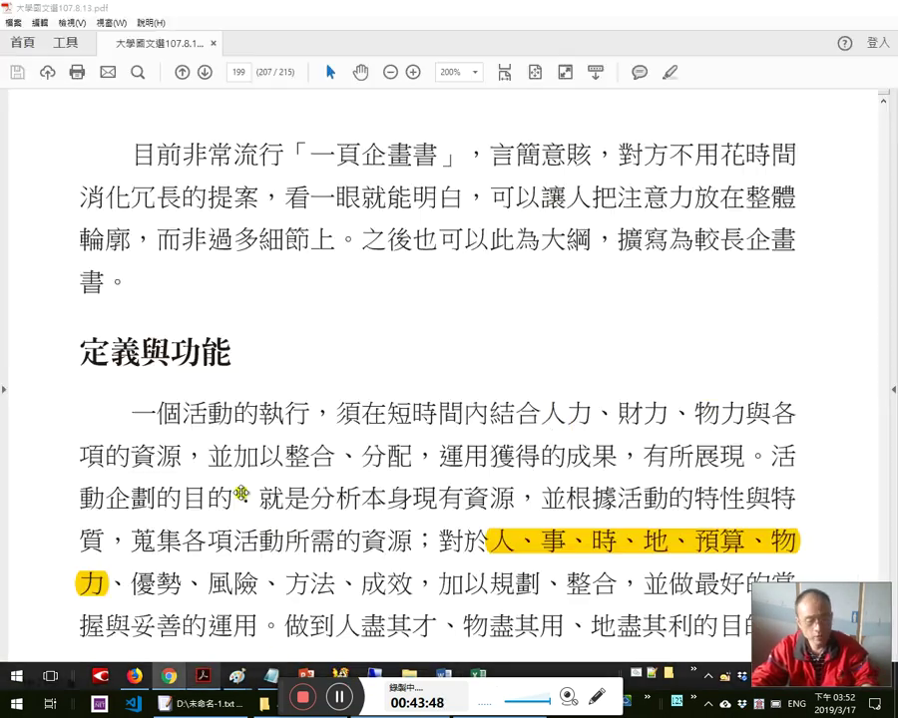
{"action": "key", "text": "super+r"}
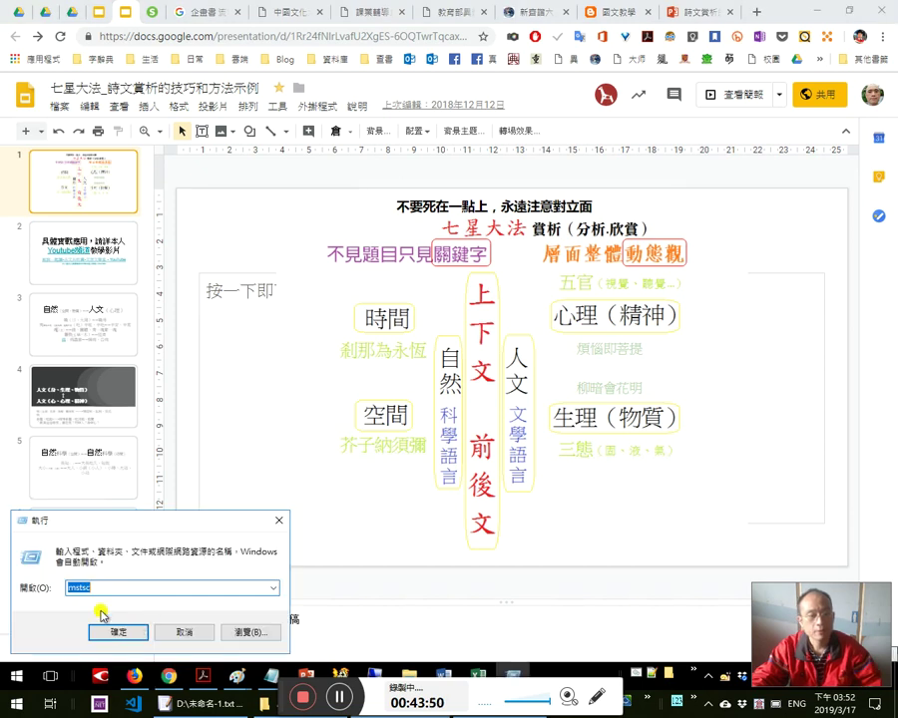
{"action": "left_click", "coordinate": [274, 589]}
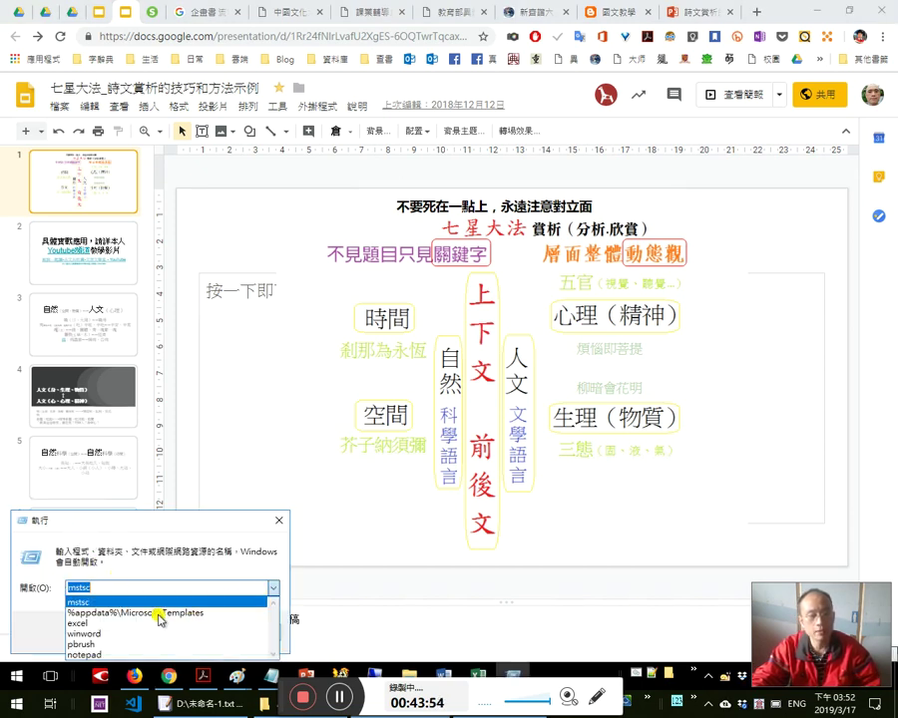
{"action": "left_click", "coordinate": [116, 613]}
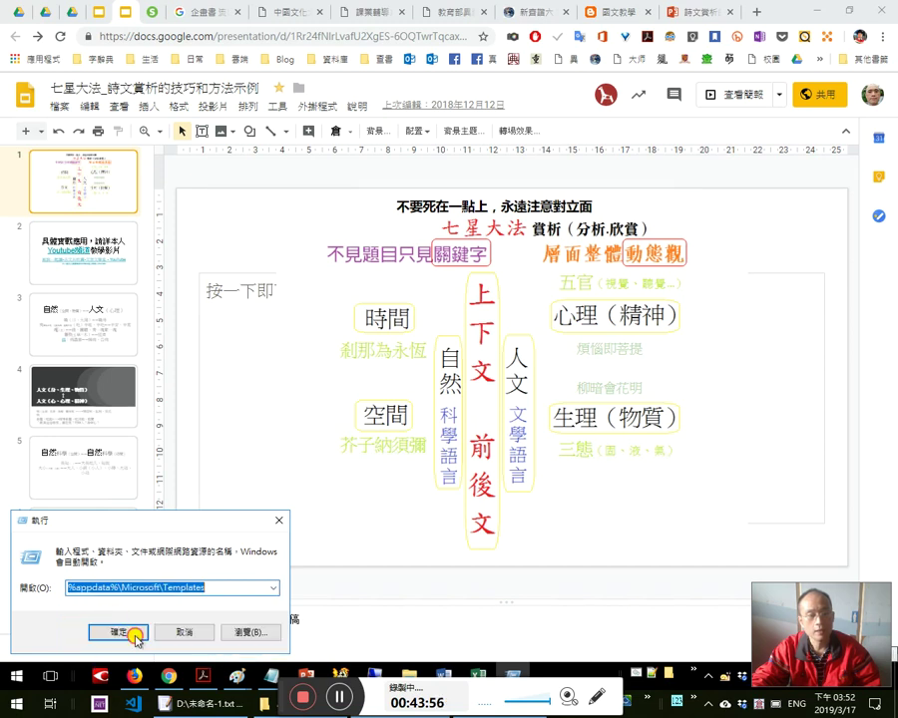
{"action": "left_click", "coordinate": [132, 632]}
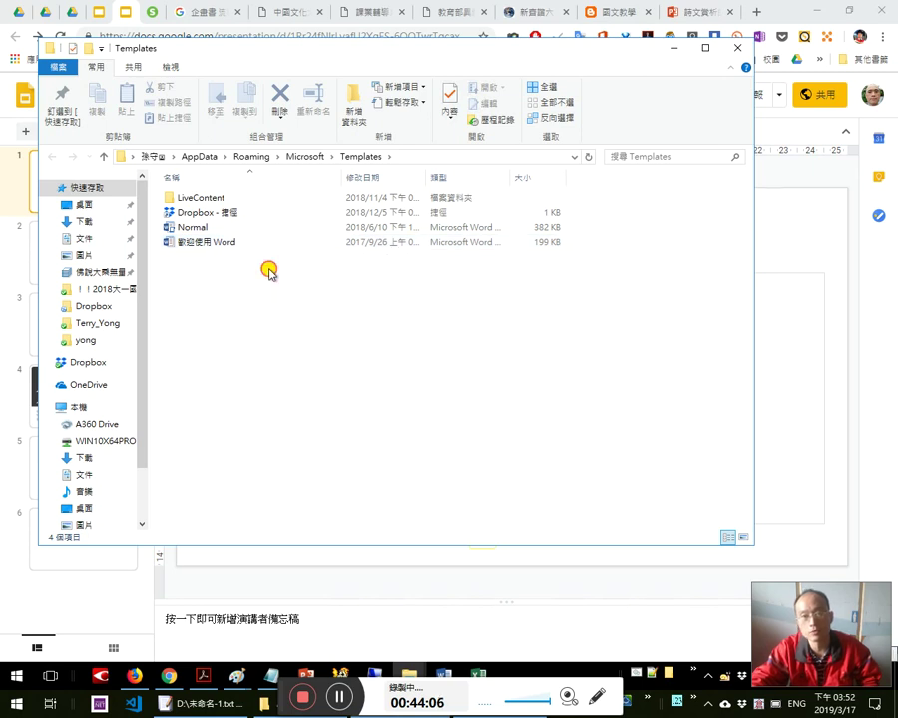
{"action": "left_click", "coordinate": [311, 229]}
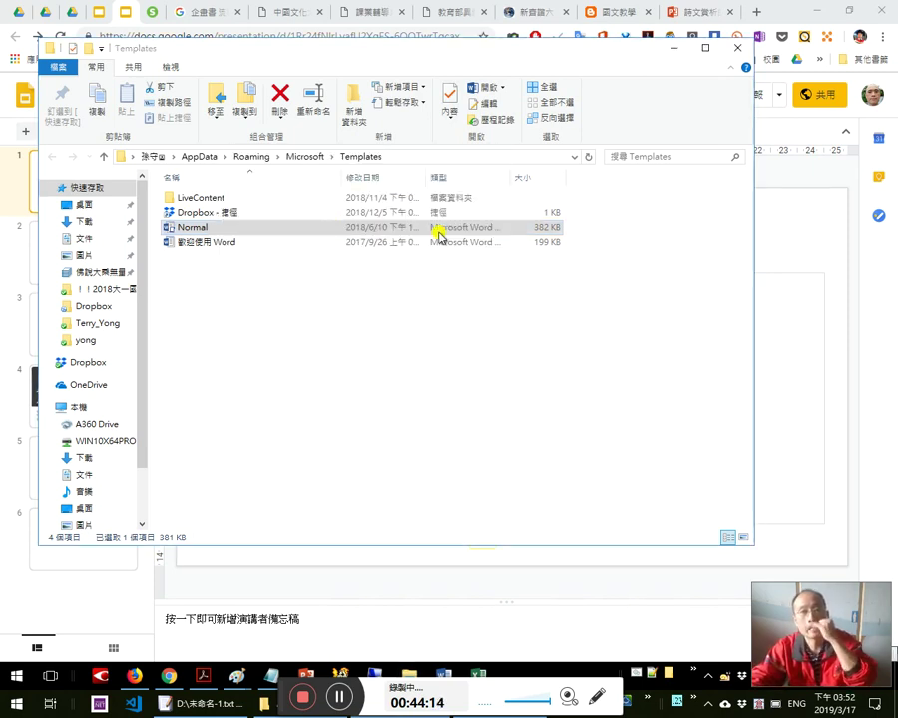
Copy the Normal template from the Dropbox folder and paste it into the Templates folder.
{"action": "left_click", "coordinate": [263, 214]}
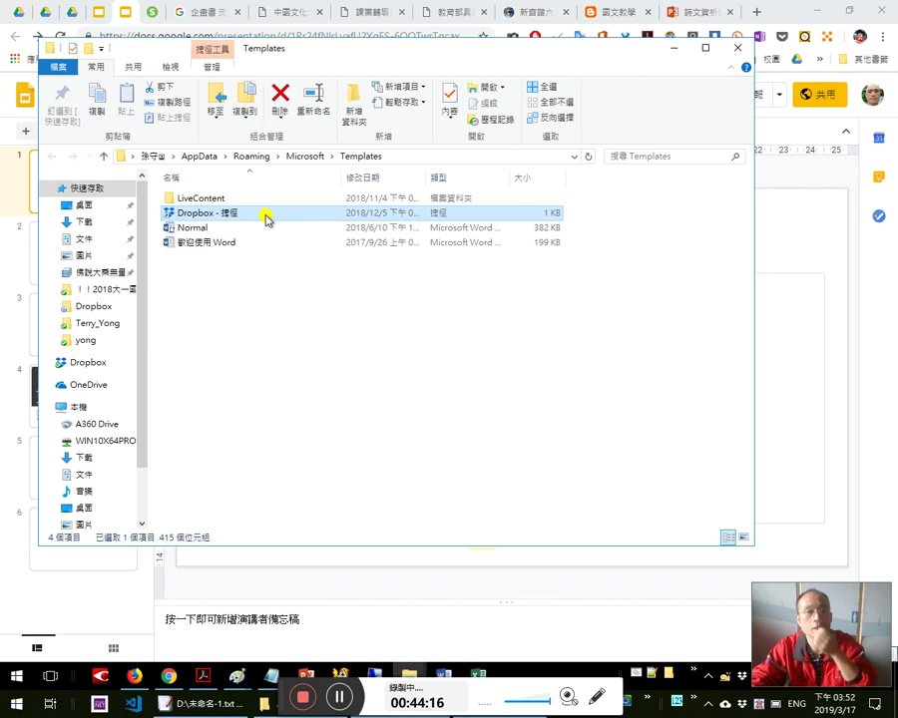
{"action": "double_click", "coordinate": [265, 211]}
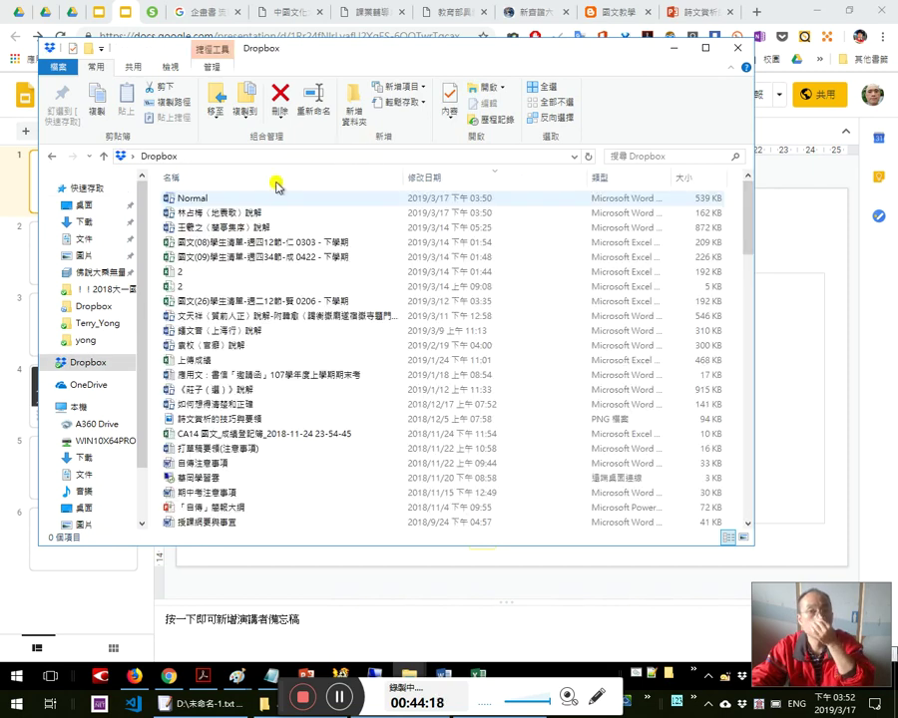
{"action": "left_click", "coordinate": [247, 199]}
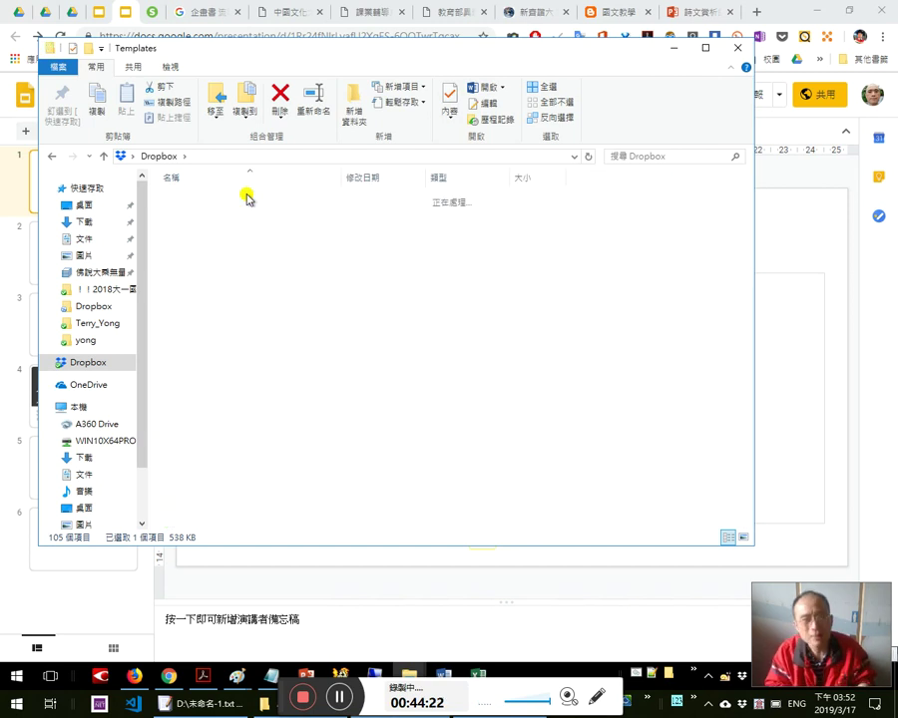
{"action": "key", "text": "BackSpace"}
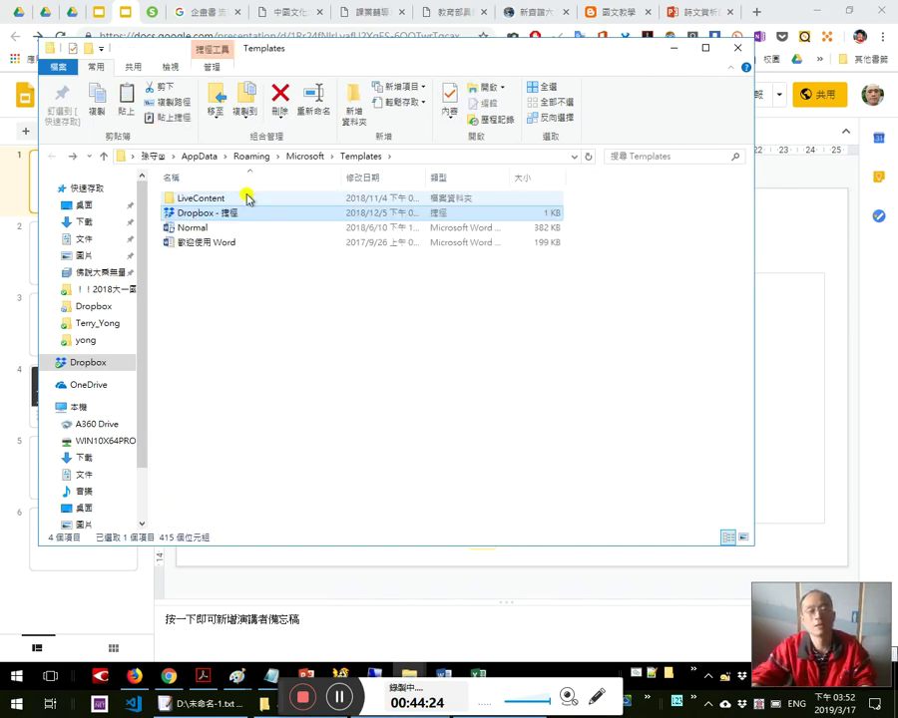
{"action": "key", "text": "ctrl+v"}
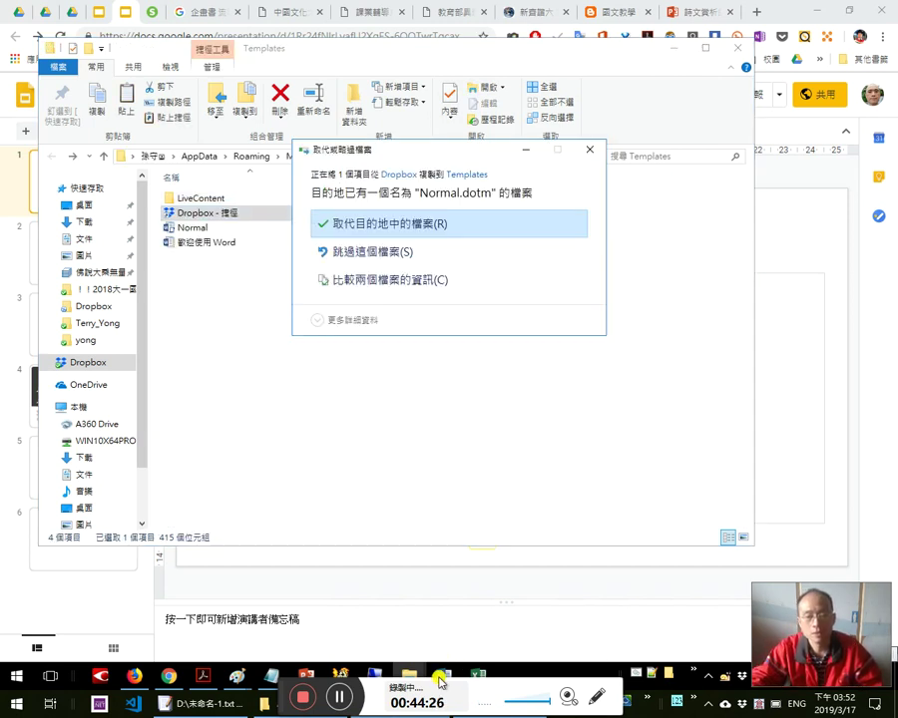
Close the open Word documents, discarding the changes to 文件1, and replace the existing Normal.dotm in the Templates folder.
{"action": "mouse_move", "coordinate": [443, 679]}
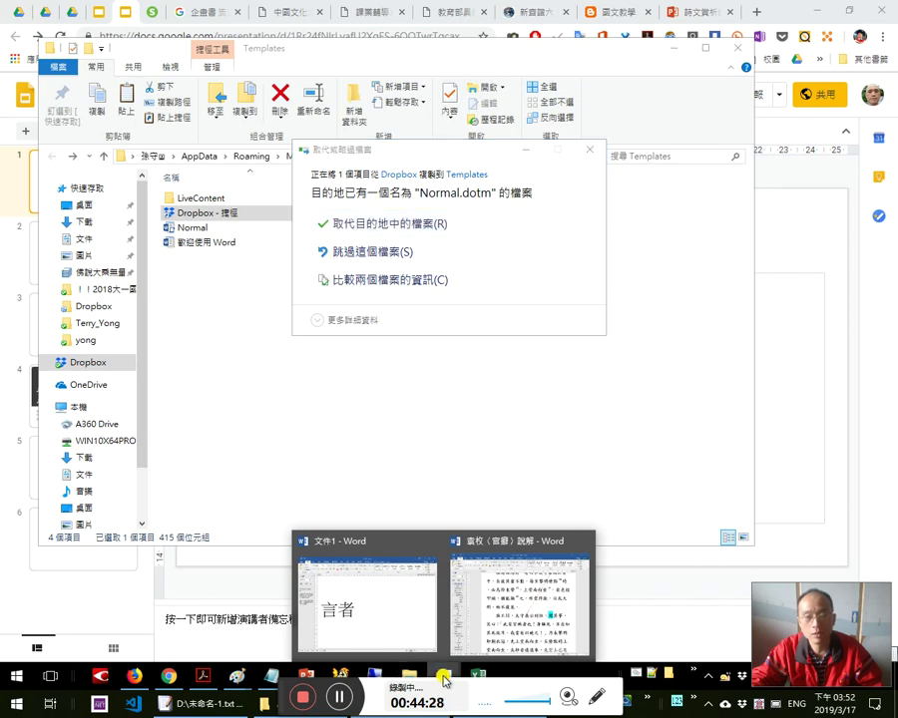
{"action": "mouse_move", "coordinate": [461, 651]}
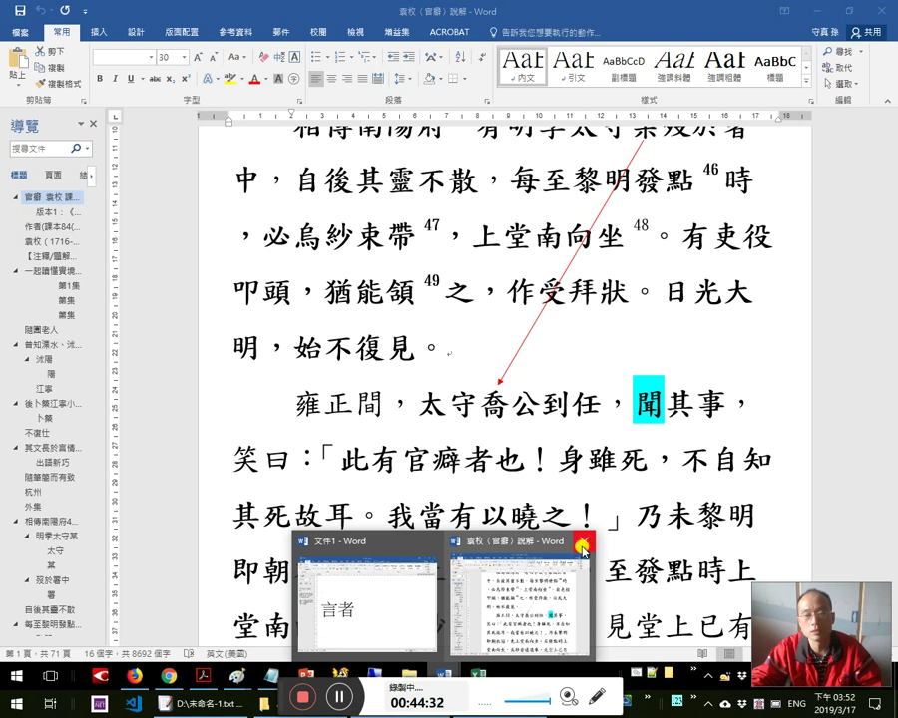
{"action": "mouse_move", "coordinate": [391, 605]}
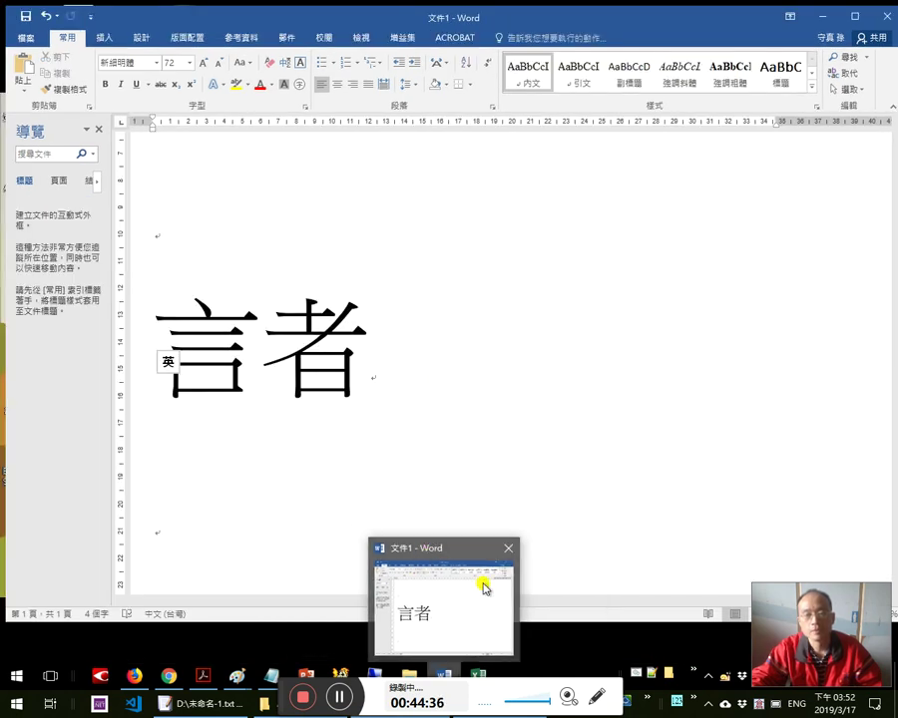
{"action": "left_click", "coordinate": [508, 548]}
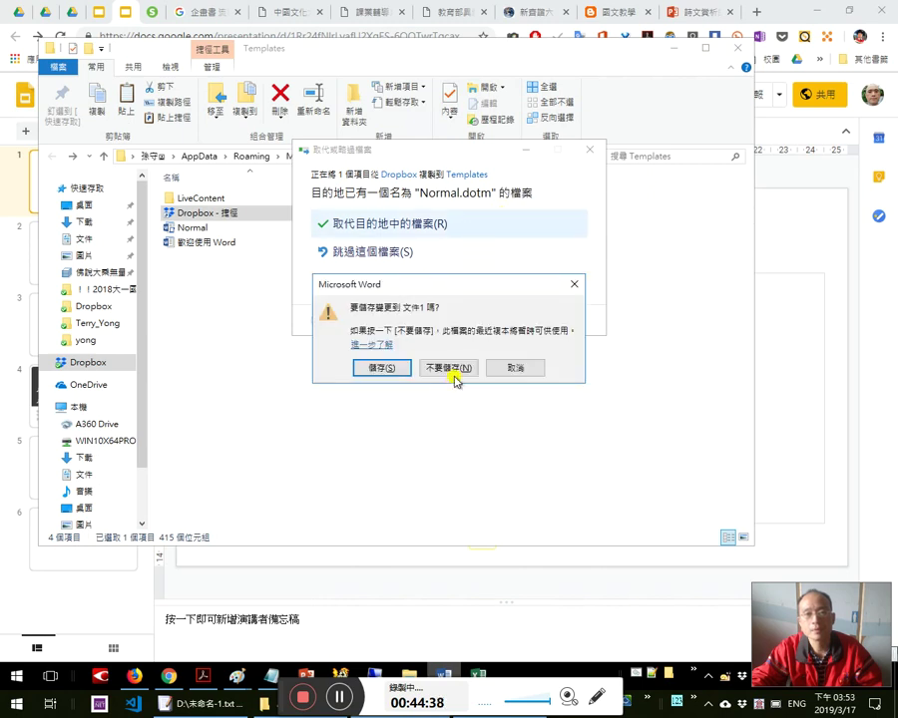
{"action": "left_click", "coordinate": [457, 373]}
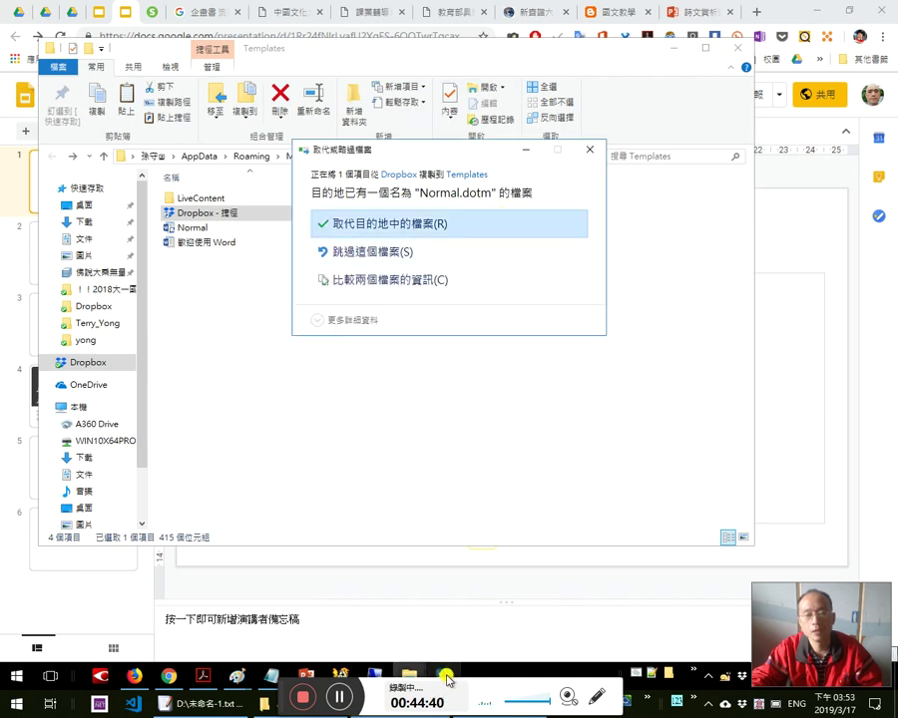
{"action": "left_click", "coordinate": [404, 221]}
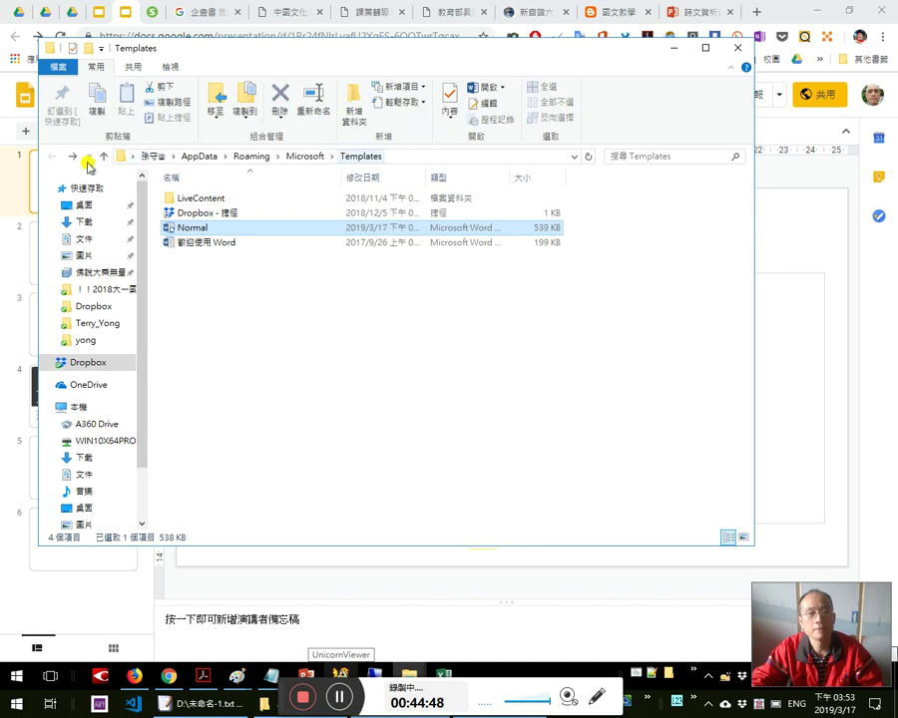
Open 袁枚〈官癖〉說解 from the Dropbox folder in Word and maximize its window.
{"action": "left_click", "coordinate": [74, 158]}
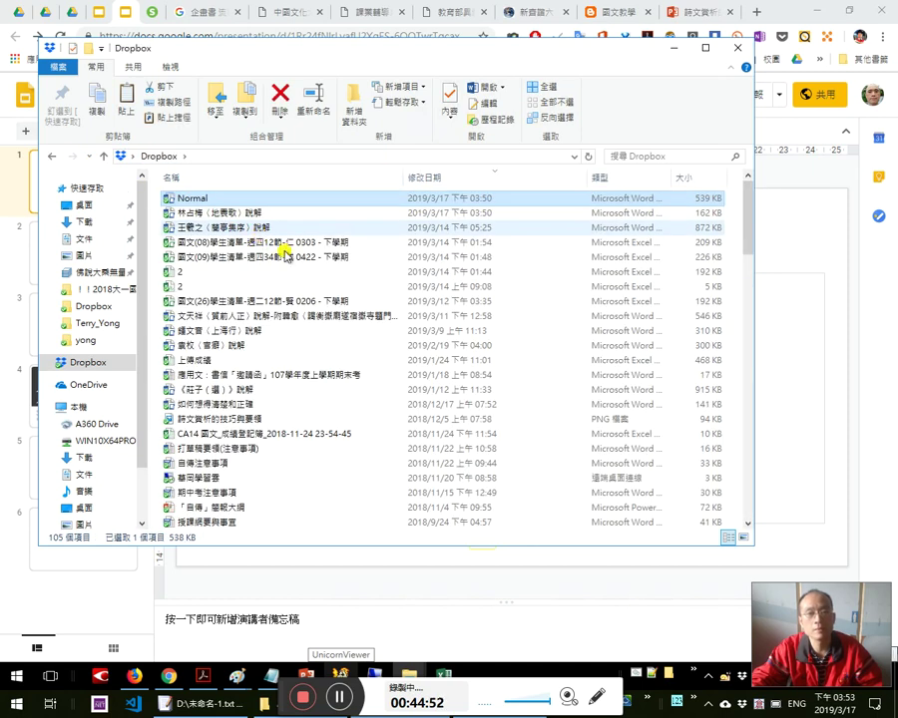
{"action": "left_click", "coordinate": [268, 345]}
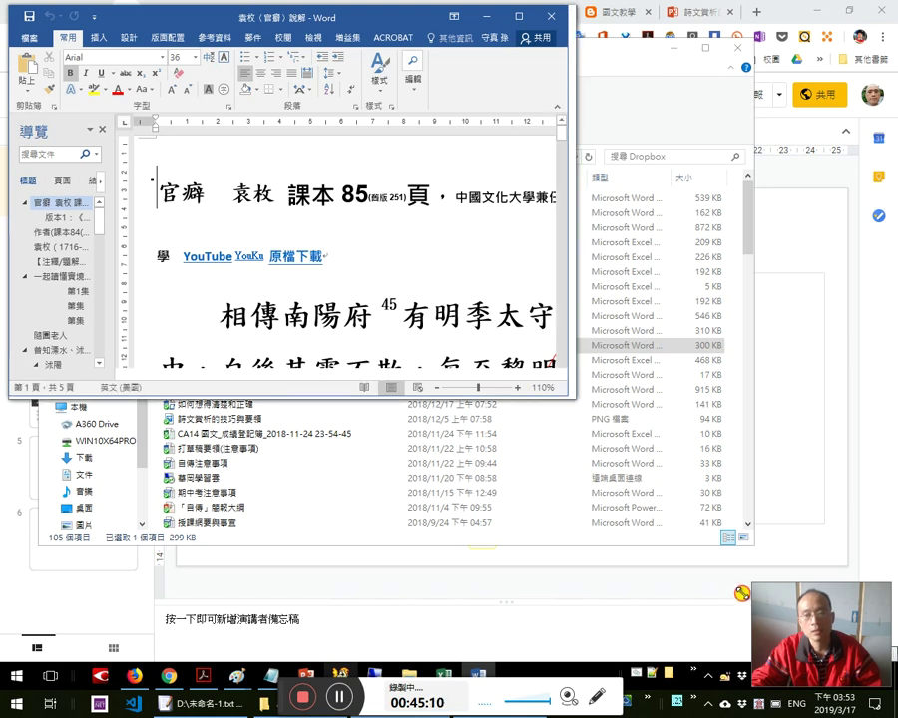
{"action": "left_click_drag", "start_coordinate": [562, 396], "coordinate": [781, 654]}
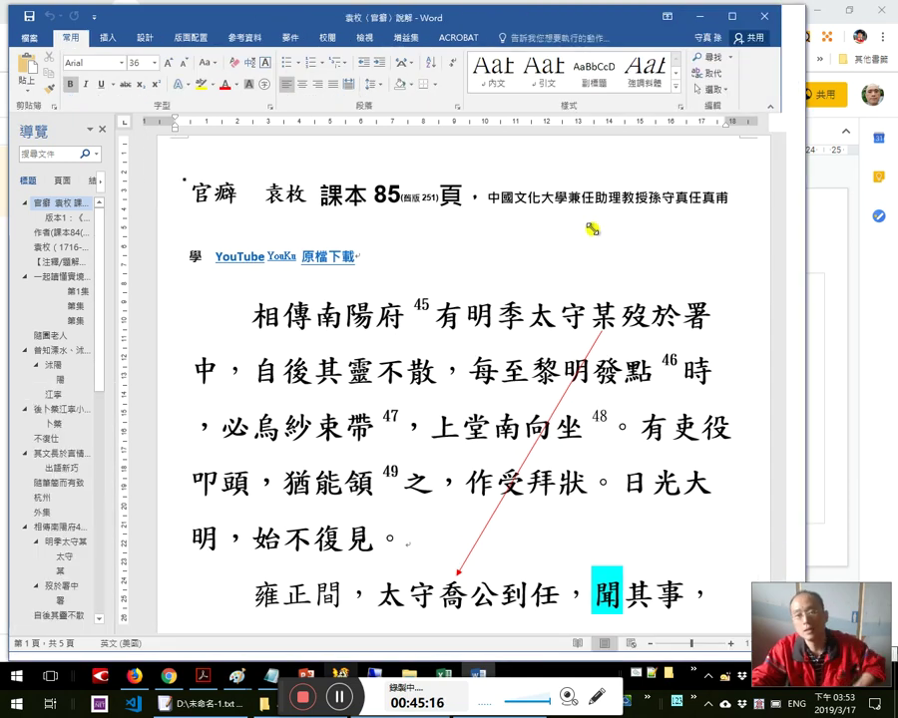
{"action": "left_click", "coordinate": [527, 335]}
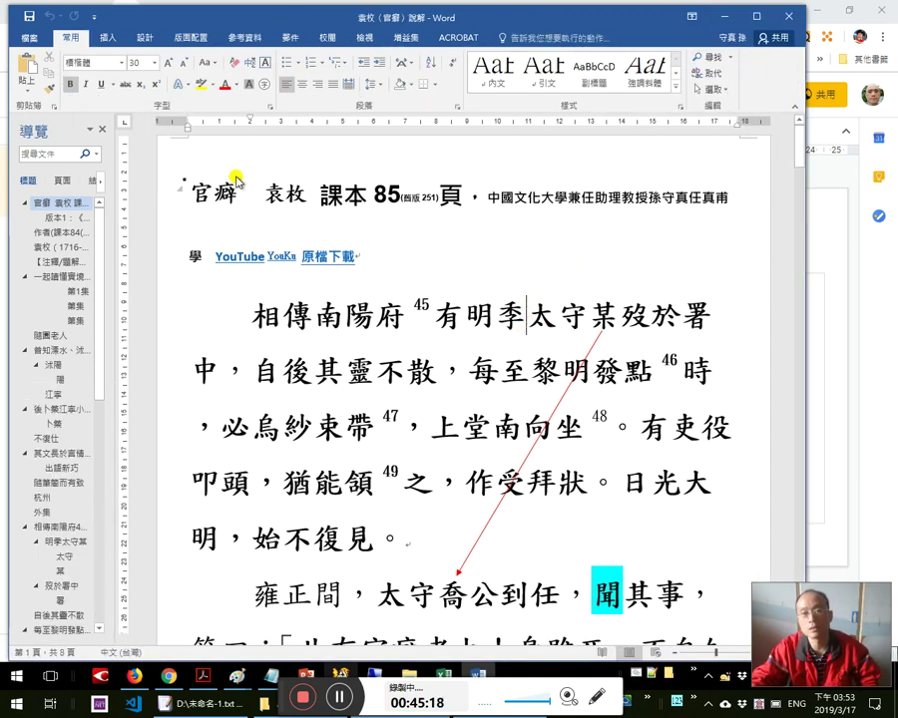
{"action": "left_click_drag", "start_coordinate": [293, 12], "coordinate": [313, 11]}
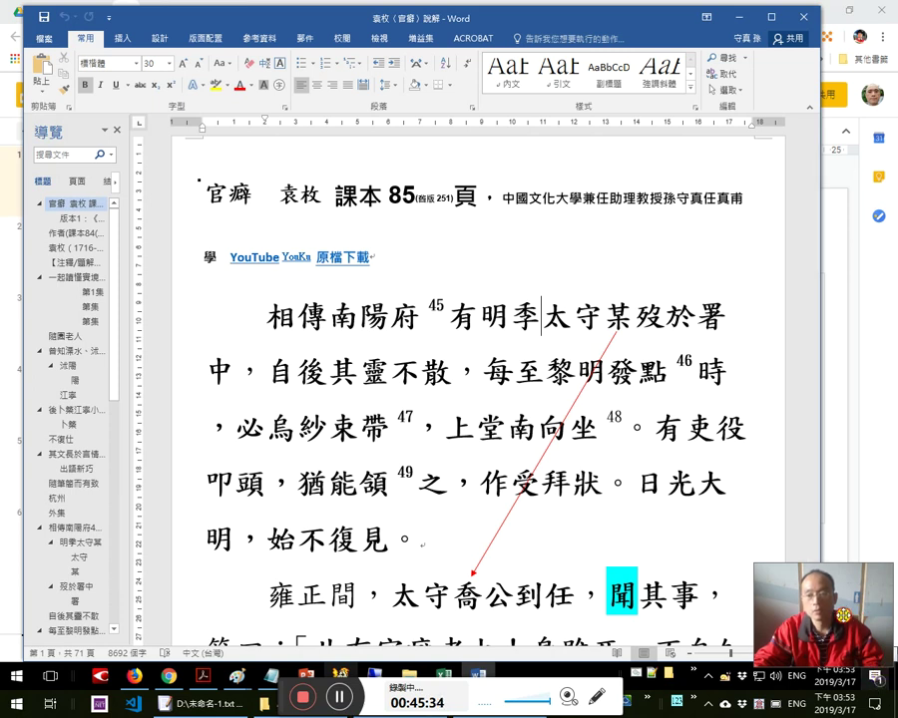
{"action": "left_click", "coordinate": [770, 17]}
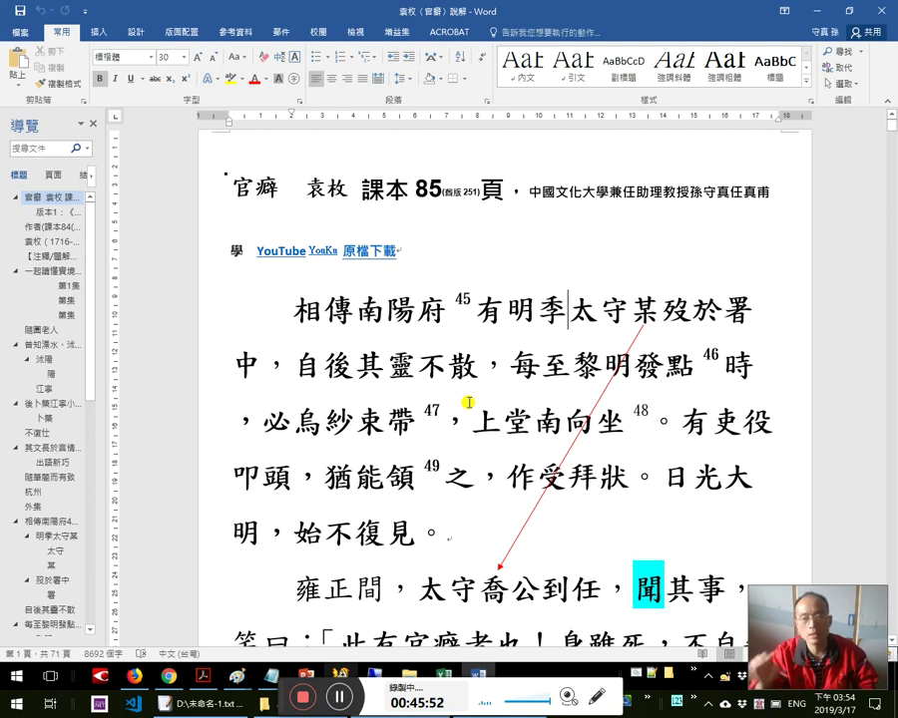
Open the document 王羲之〈蘭亭集序〉說解 from Word's recent files.
{"action": "left_click", "coordinate": [17, 40]}
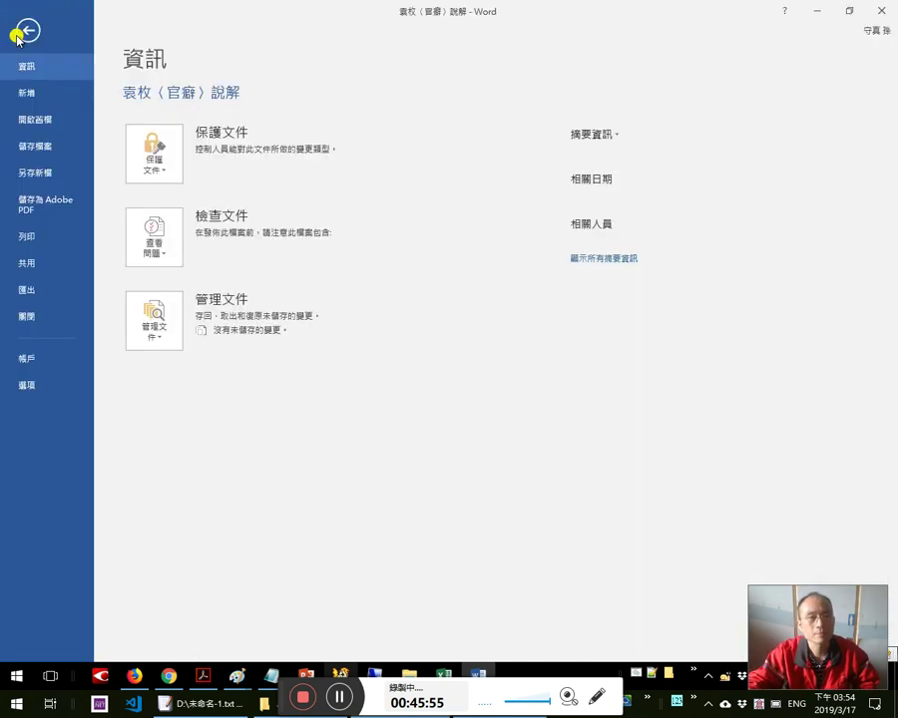
{"action": "left_click", "coordinate": [48, 119]}
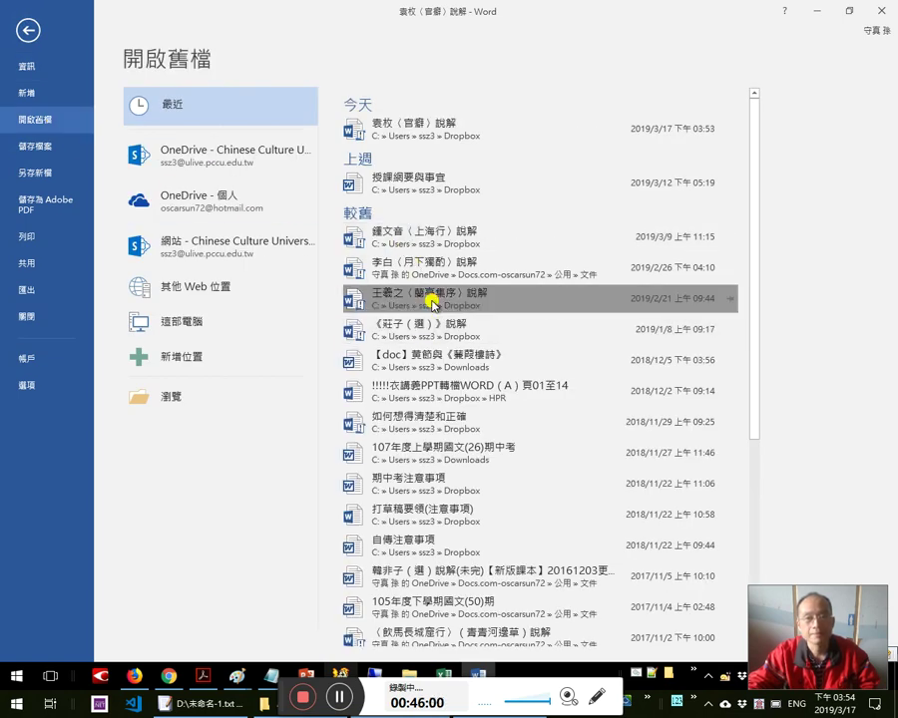
{"action": "key", "text": "Escape"}
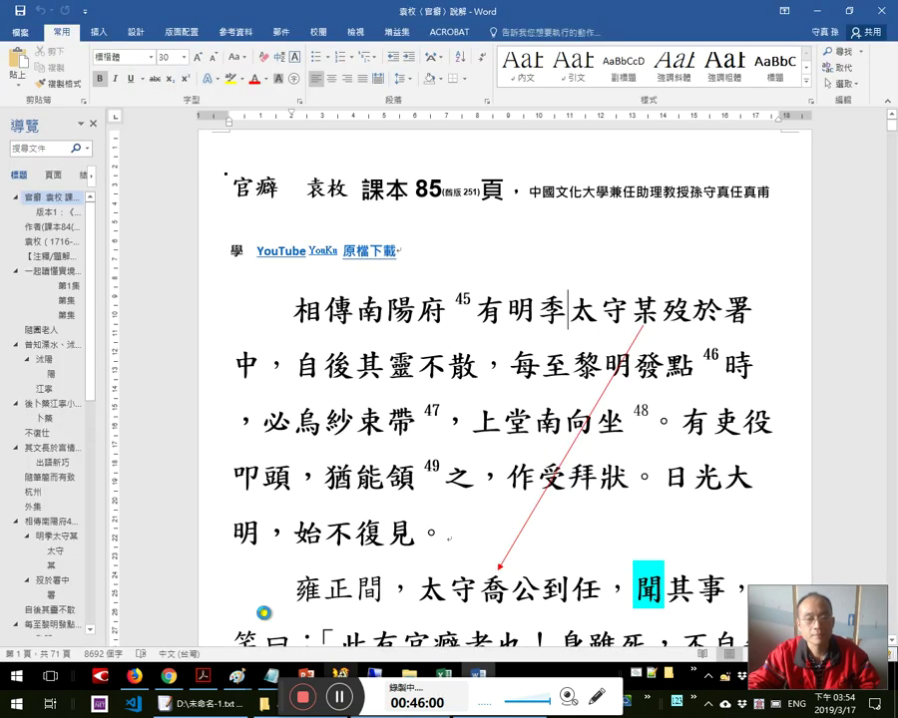
Switch to the 七星大法 presentation in Google Slides and magnify the 五官 label above 心理（精神） on the first slide.
{"action": "left_click", "coordinate": [167, 682]}
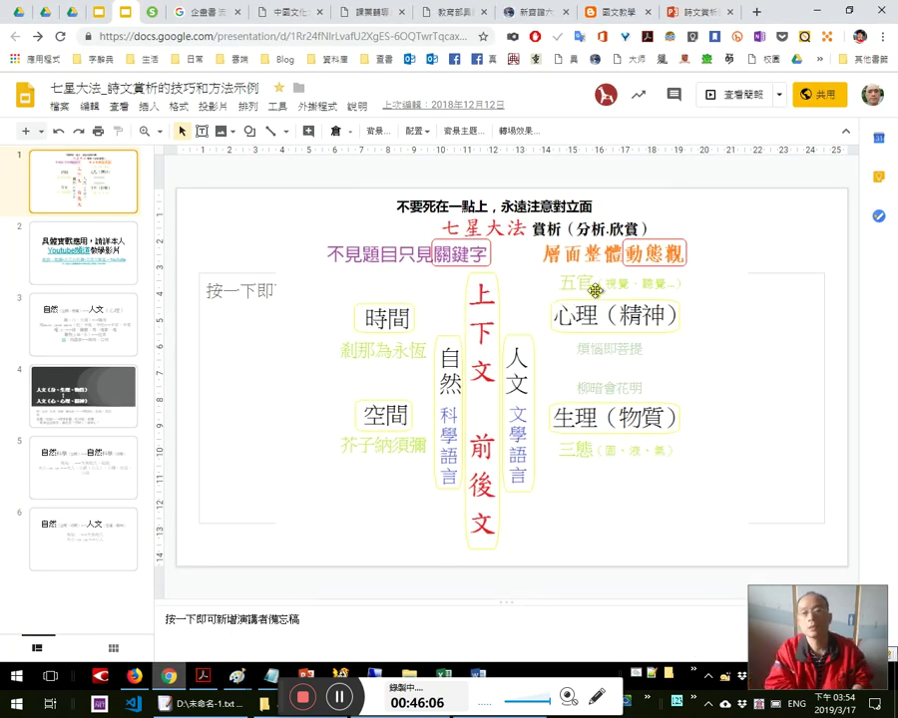
{"action": "key", "text": "super+plus"}
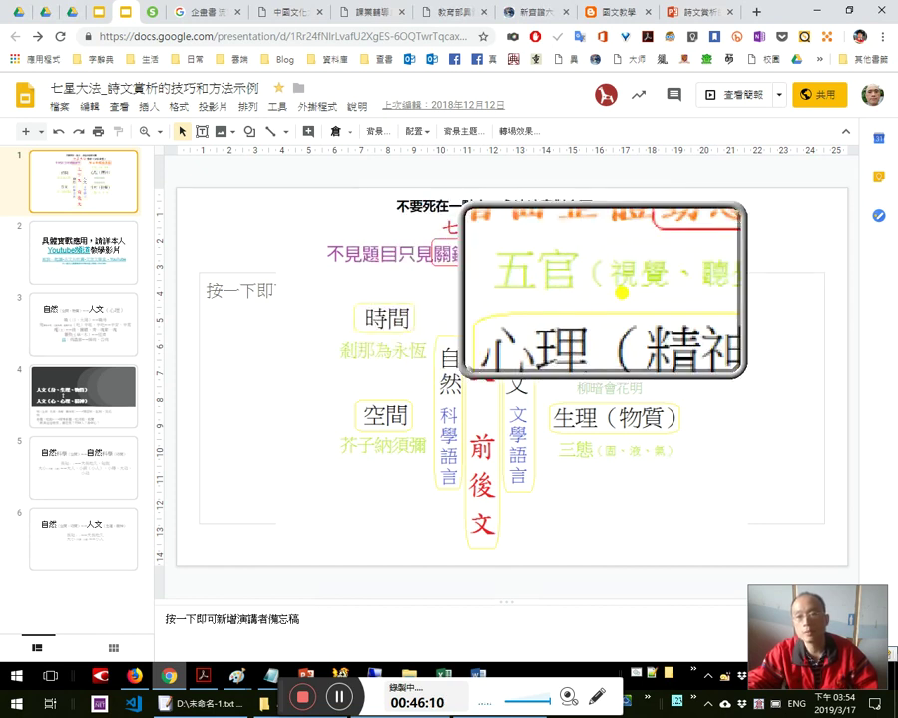
{"action": "key", "text": "super+Escape"}
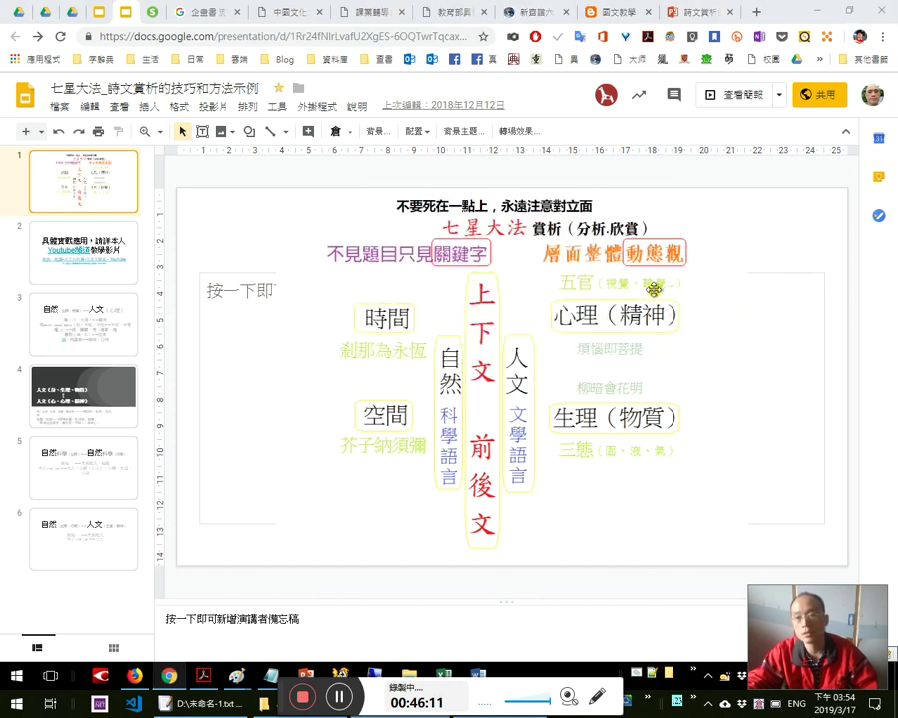
Switch back to Word and go to the line 仰觀宇宙之大 under heading 117 in the 〈蘭亭集序〉 document.
{"action": "left_click", "coordinate": [476, 675]}
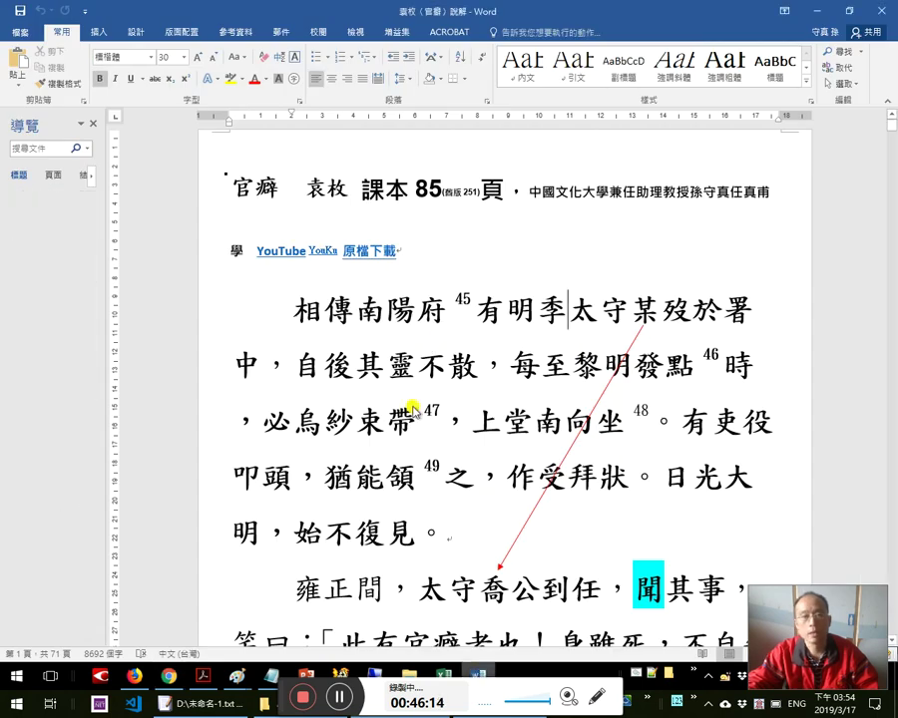
{"action": "key", "text": "alt+Tab"}
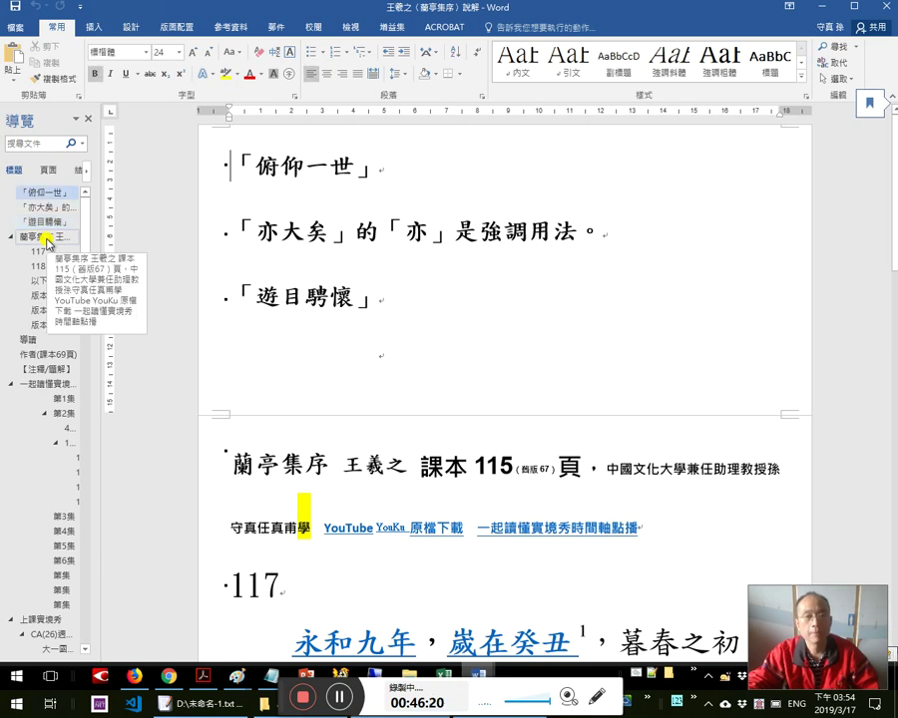
{"action": "left_click", "coordinate": [44, 238]}
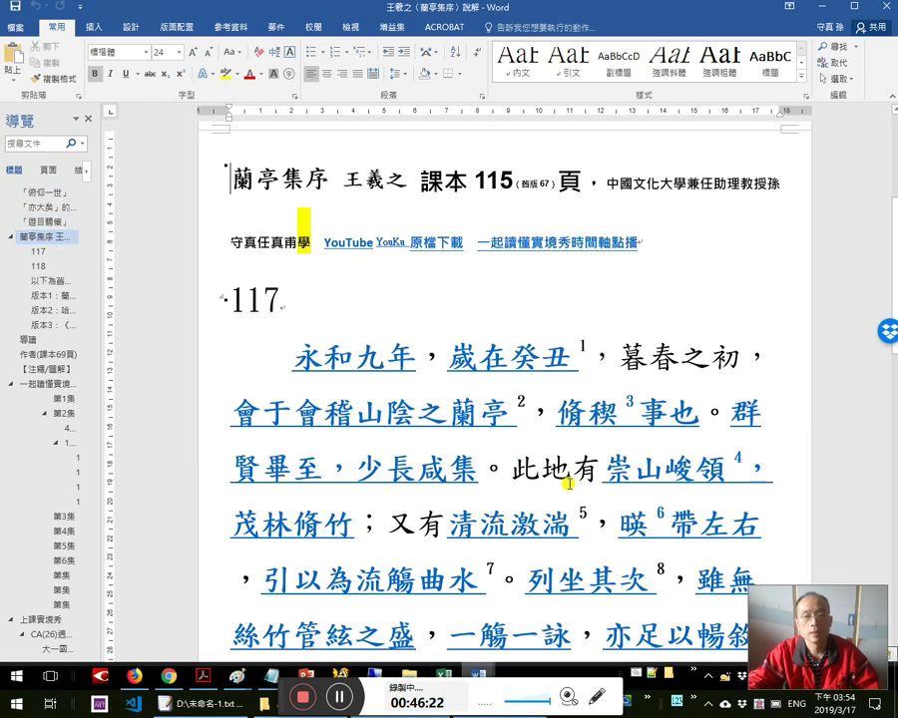
{"action": "scroll", "coordinate": [502, 561], "scroll_direction": "down", "scroll_amount": 1}
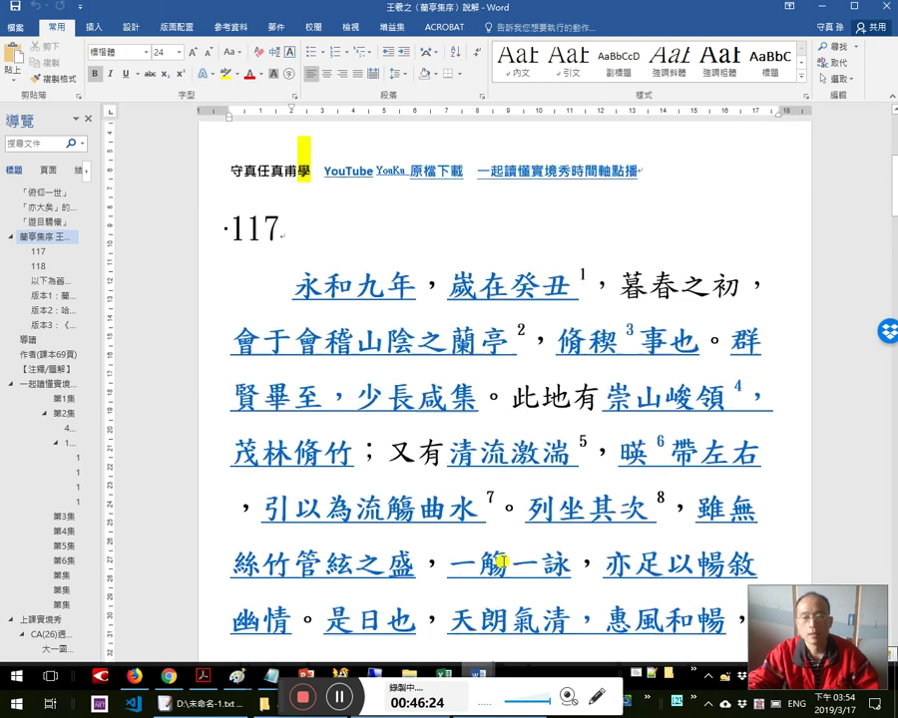
{"action": "scroll", "coordinate": [501, 561], "scroll_direction": "down", "scroll_amount": 2}
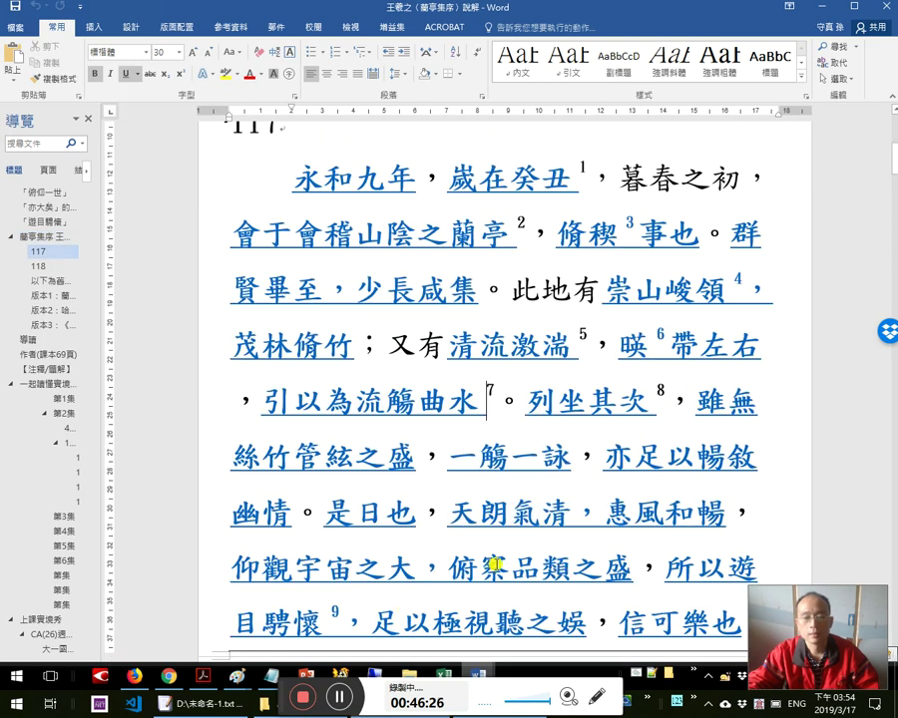
{"action": "left_click", "coordinate": [268, 570]}
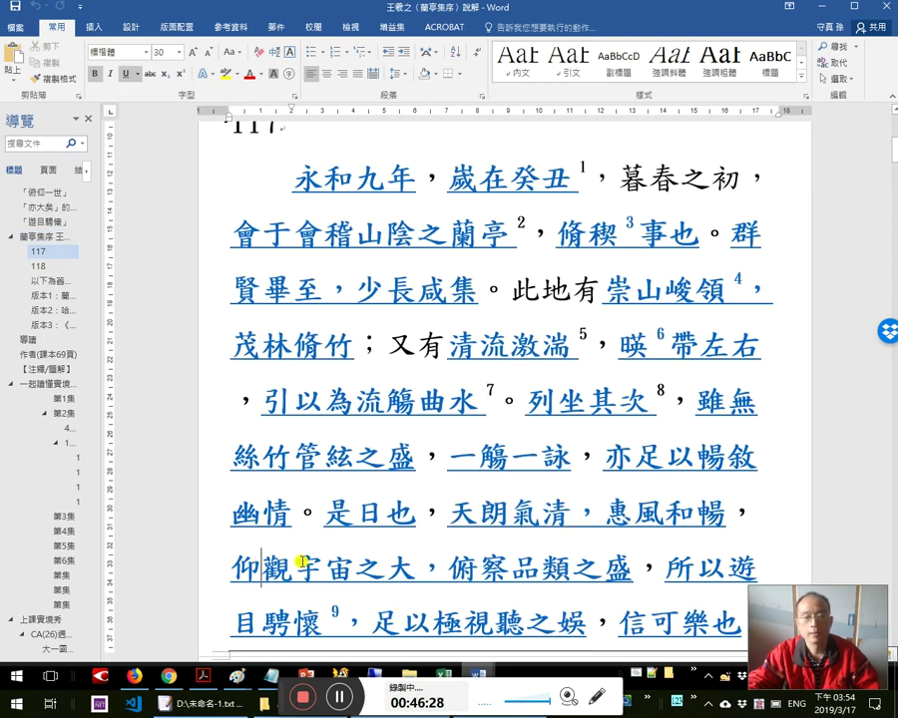
{"action": "scroll", "coordinate": [309, 561], "scroll_direction": "down", "scroll_amount": 1}
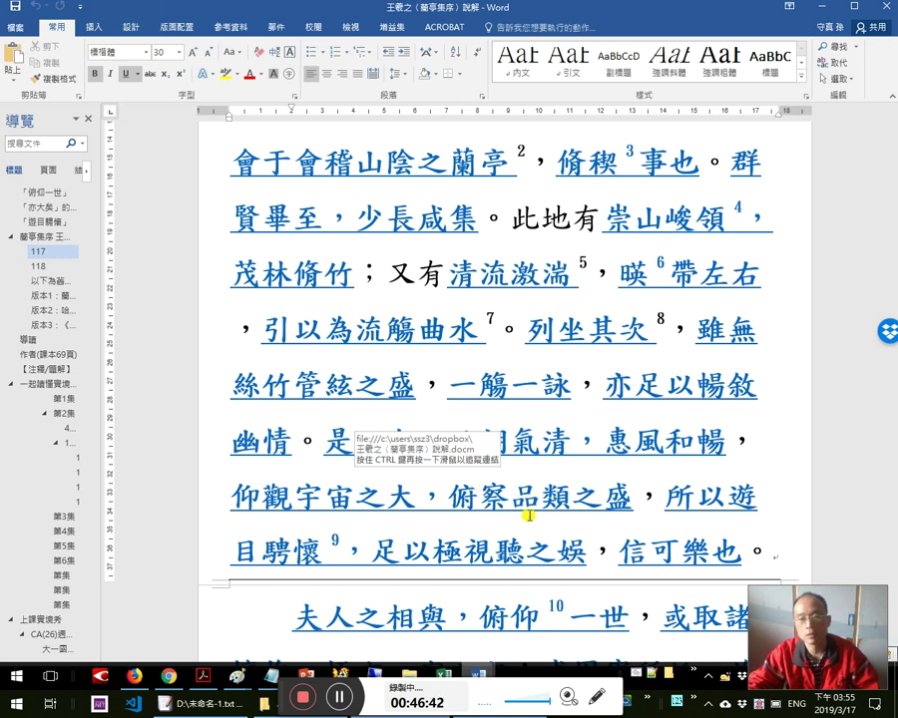
Examine the paired phrases 仰觀宇宙之大 and 俯察品類之盛, including the words 品類之盛, and the text that follows.
{"action": "left_click_drag", "start_coordinate": [631, 495], "coordinate": [501, 507]}
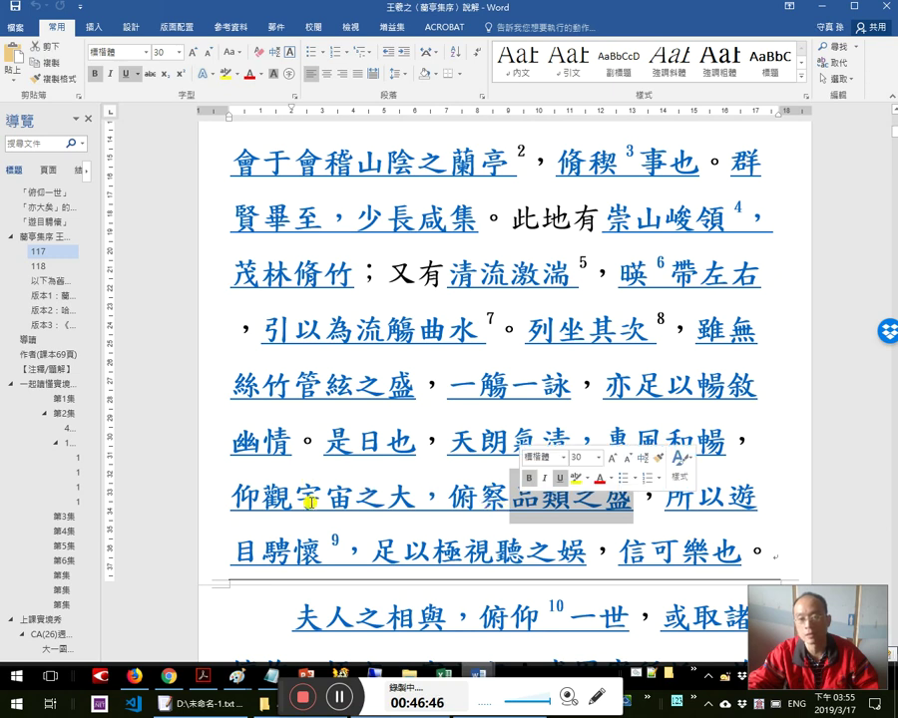
{"action": "left_click", "coordinate": [424, 496]}
{"action": "key", "text": "Left"}
{"action": "key", "text": "Left"}
{"action": "key", "text": "Left"}
{"action": "key", "text": "Left"}
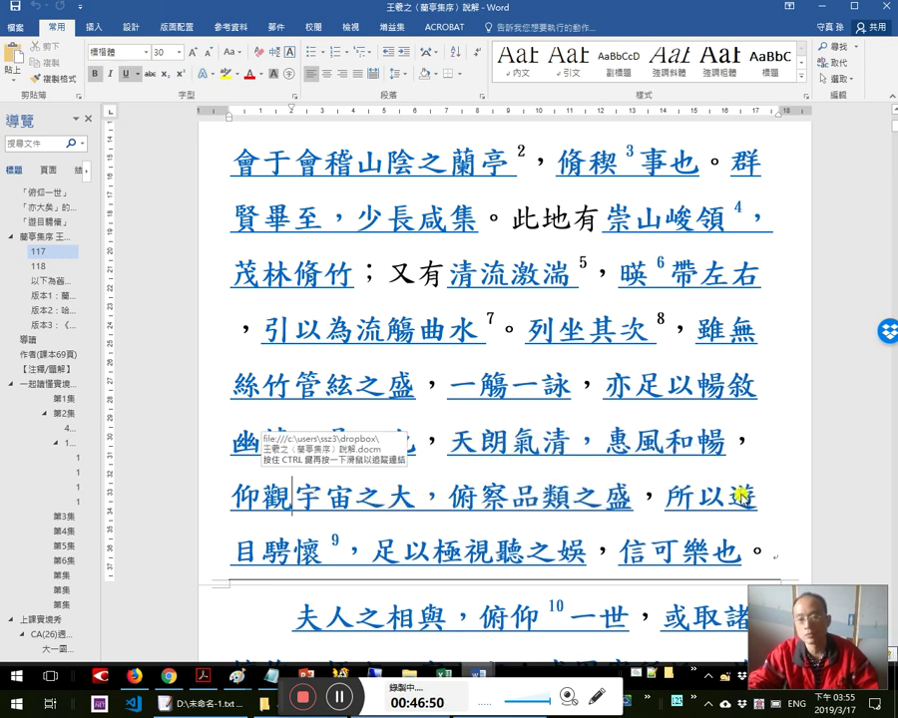
{"action": "key", "text": "Left"}
{"action": "key", "text": "Left"}
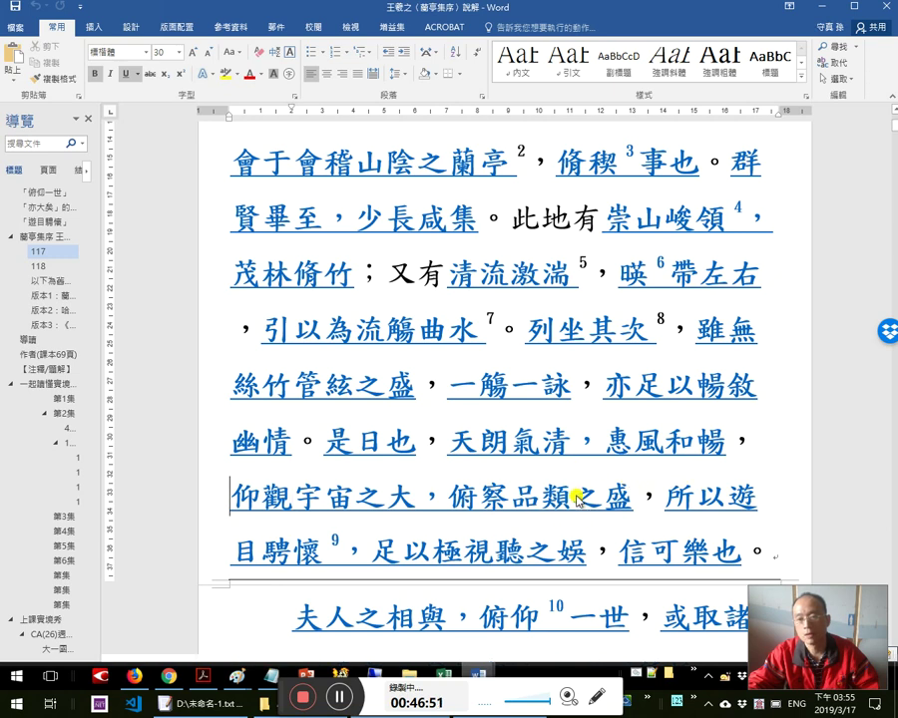
{"action": "left_click", "coordinate": [410, 499]}
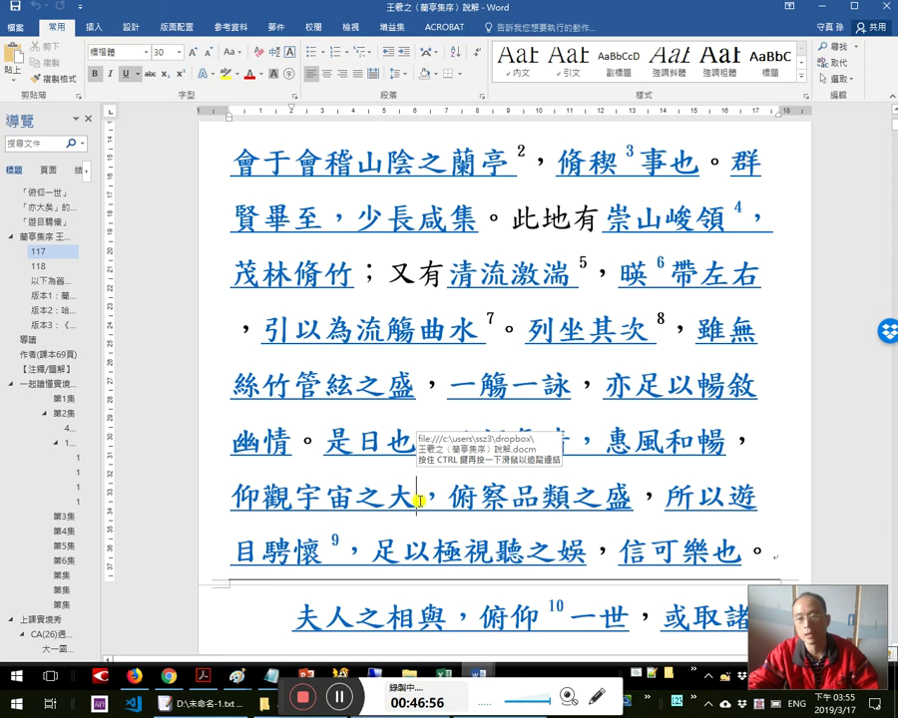
{"action": "scroll", "coordinate": [399, 504], "scroll_direction": "down", "scroll_amount": 2}
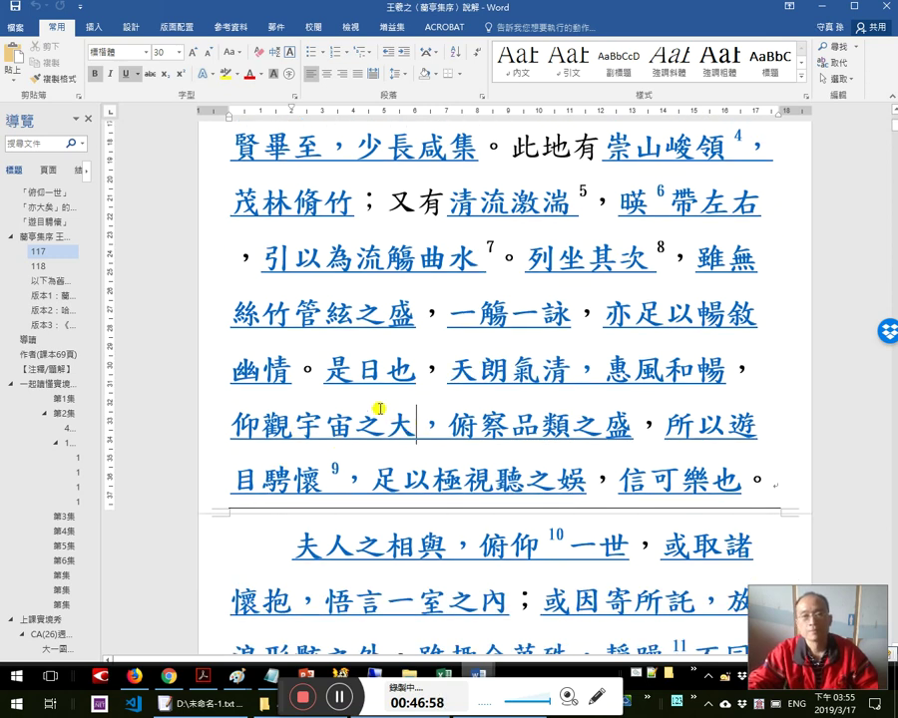
Examine how 仰觀 pairs with 宇宙之大 and 俯察 with 品類之盛 in the passage under heading 117.
{"action": "left_click", "coordinate": [271, 431]}
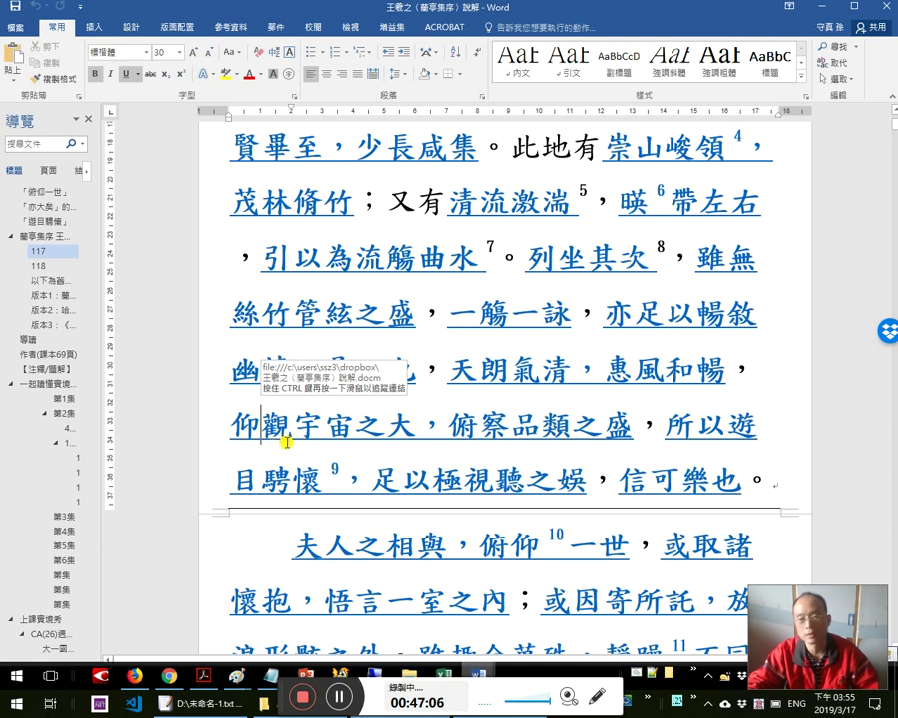
{"action": "left_click", "coordinate": [465, 429]}
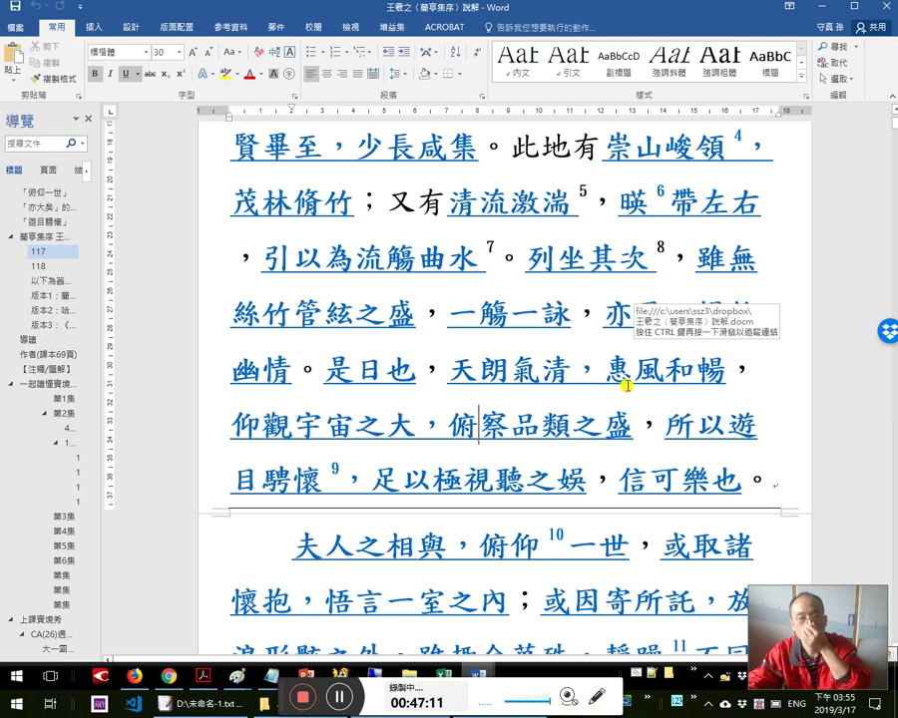
{"action": "left_click", "coordinate": [569, 424]}
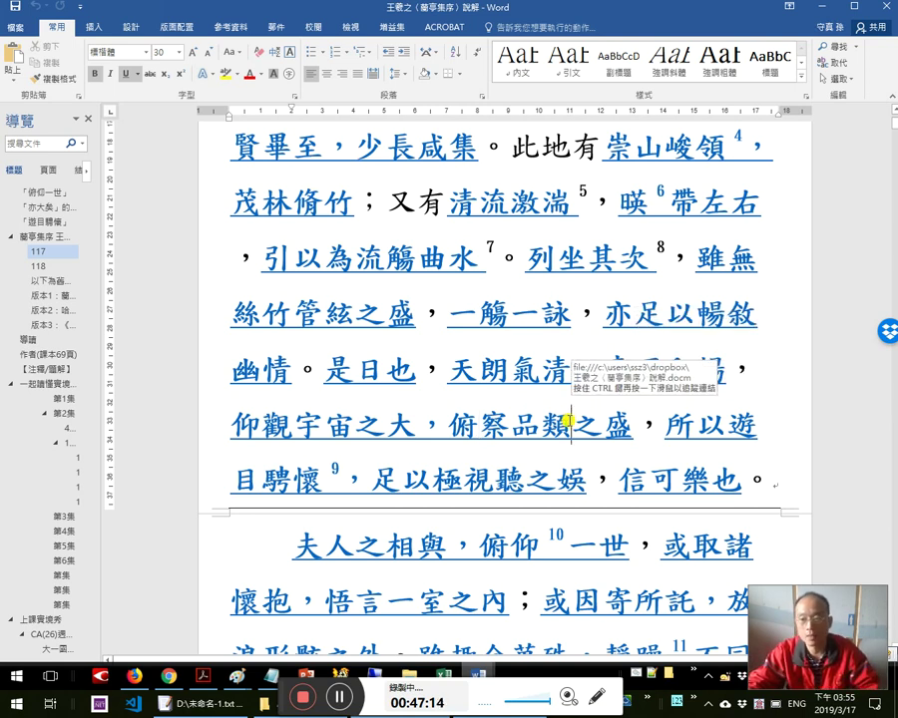
{"action": "left_click", "coordinate": [495, 424]}
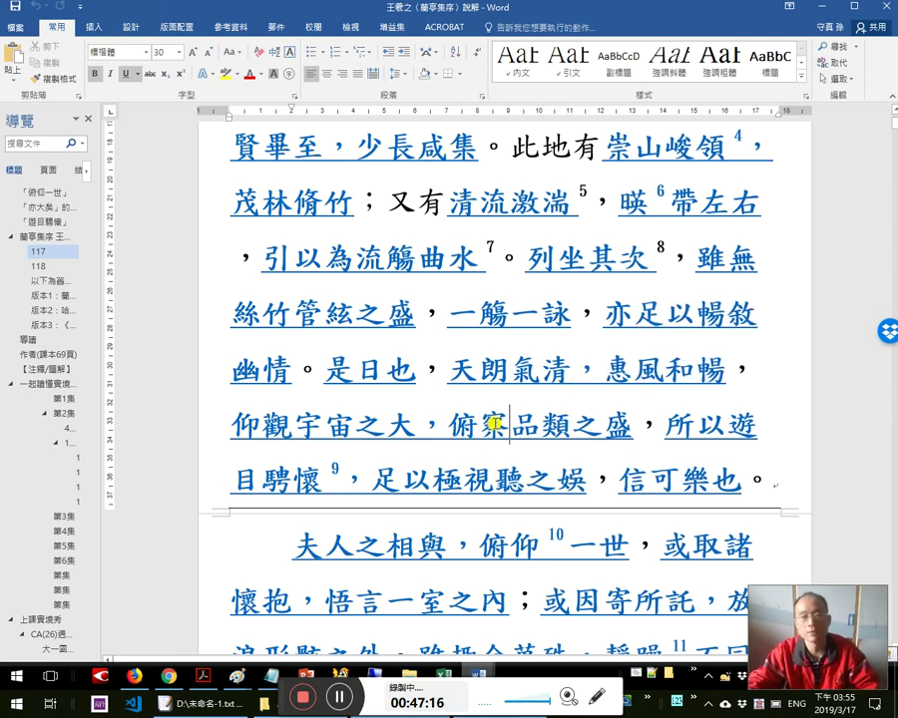
{"action": "left_click", "coordinate": [326, 425]}
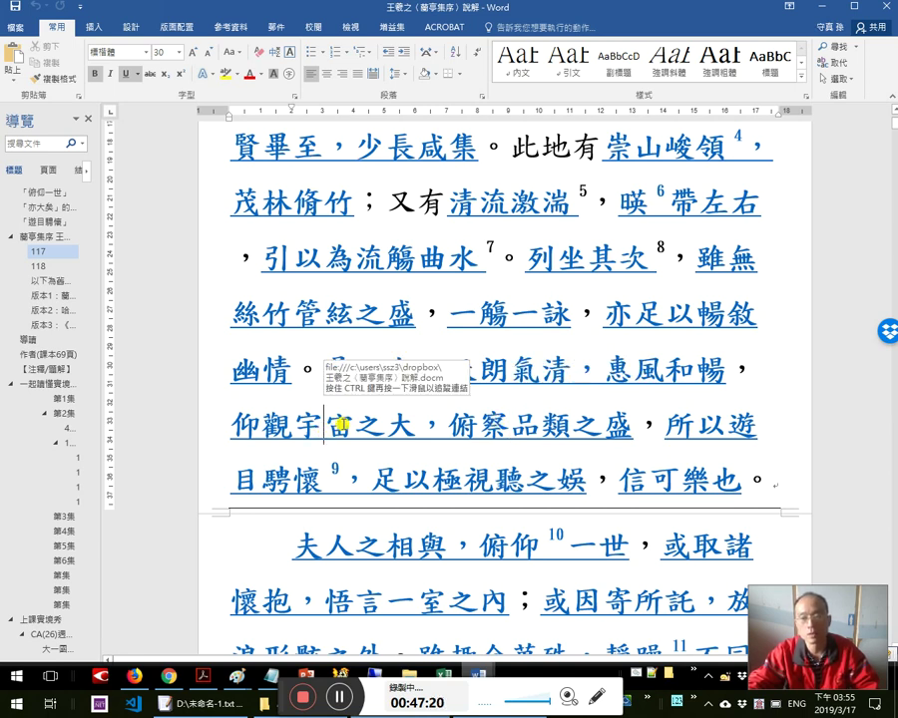
{"action": "left_click", "coordinate": [384, 422]}
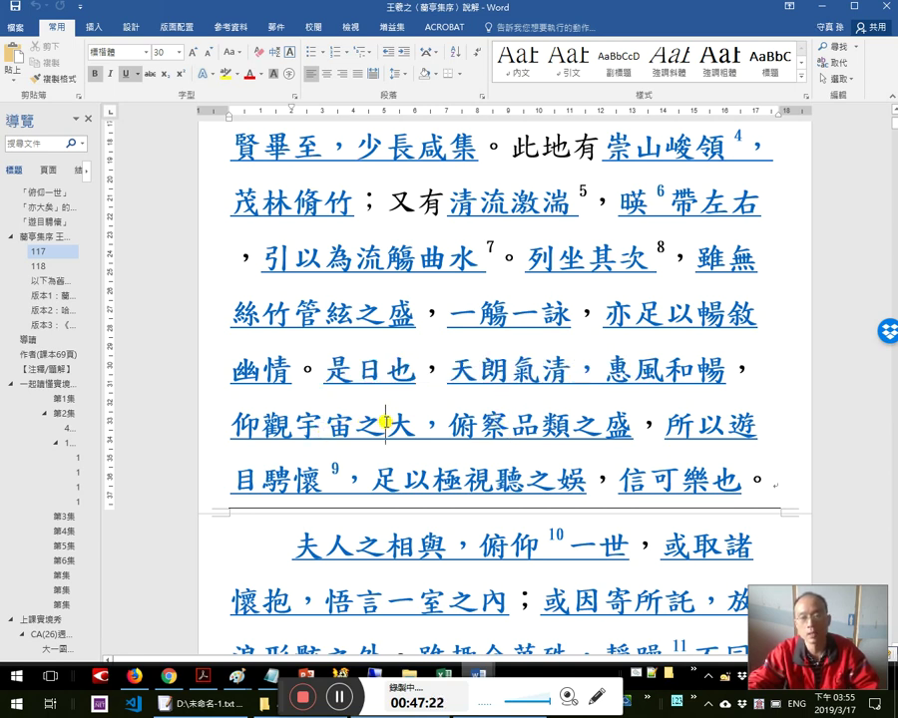
{"action": "scroll", "coordinate": [384, 423], "scroll_direction": "down", "scroll_amount": 1}
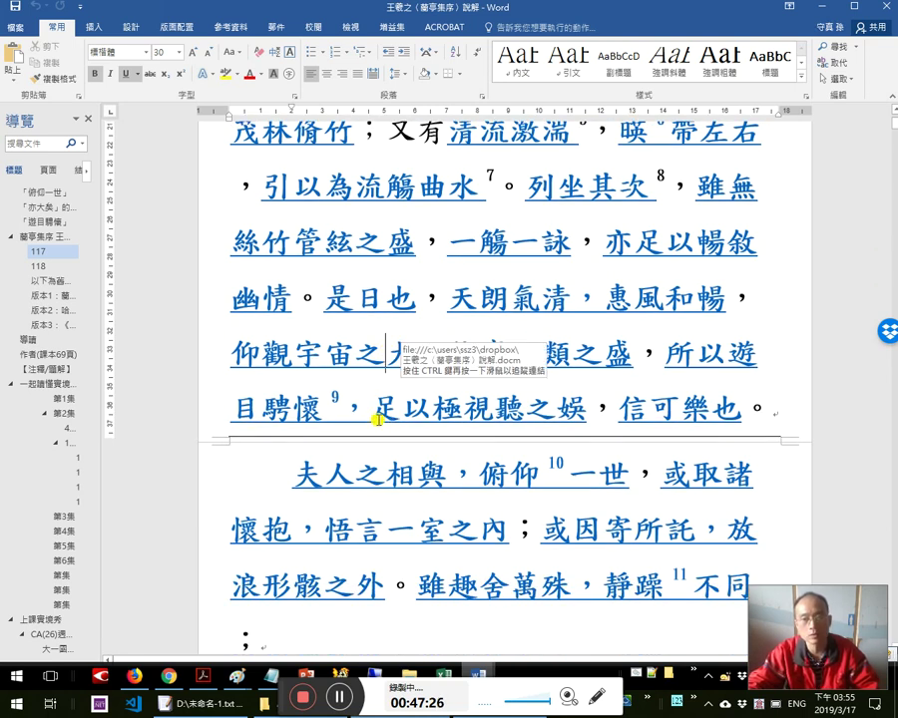
{"action": "left_click", "coordinate": [321, 354]}
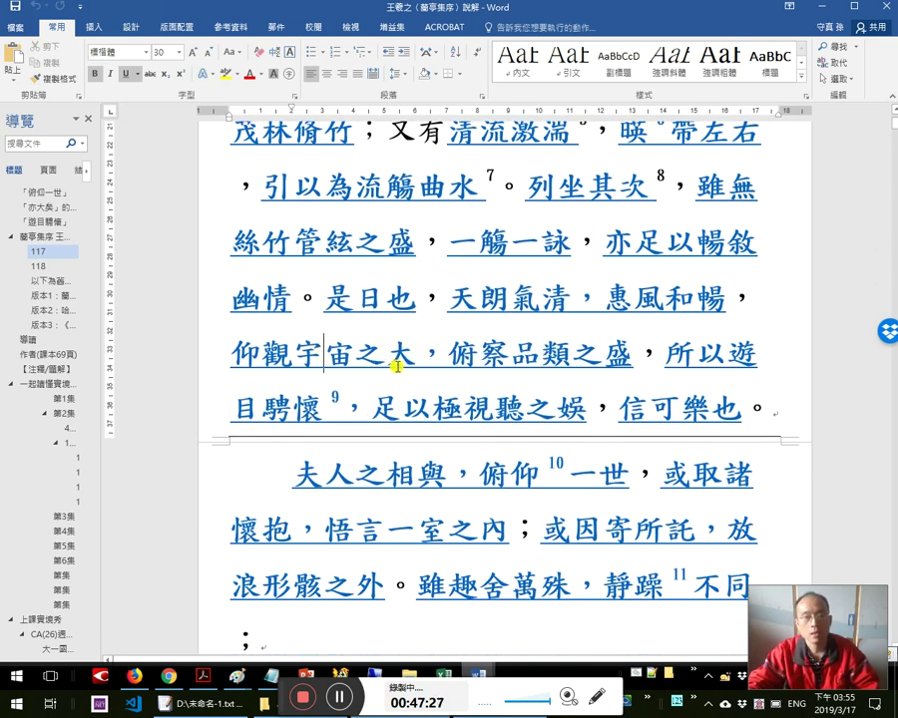
{"action": "left_click", "coordinate": [510, 357]}
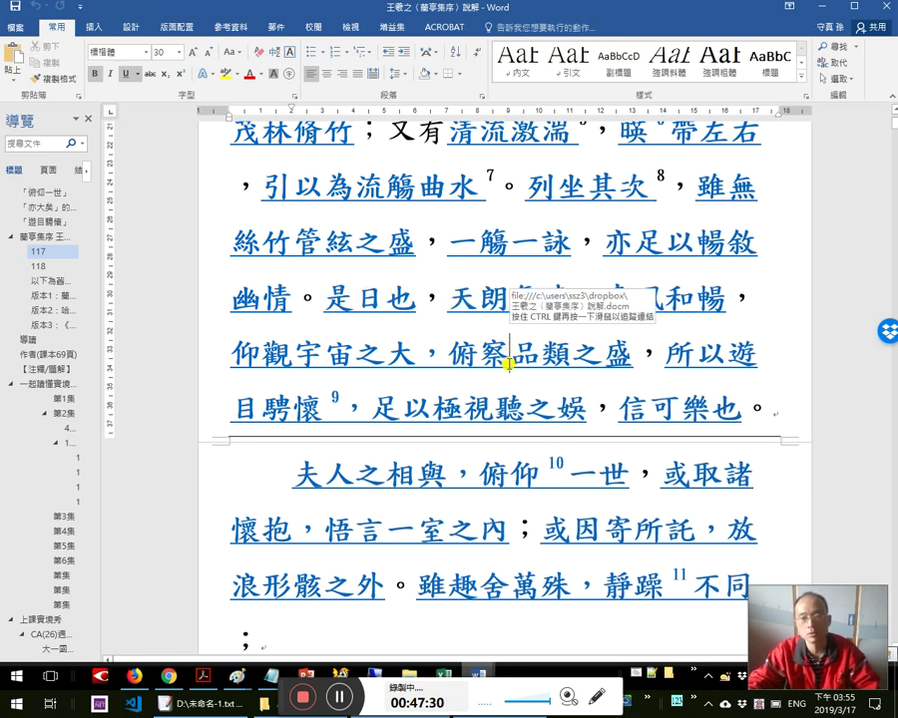
{"action": "left_click", "coordinate": [375, 354]}
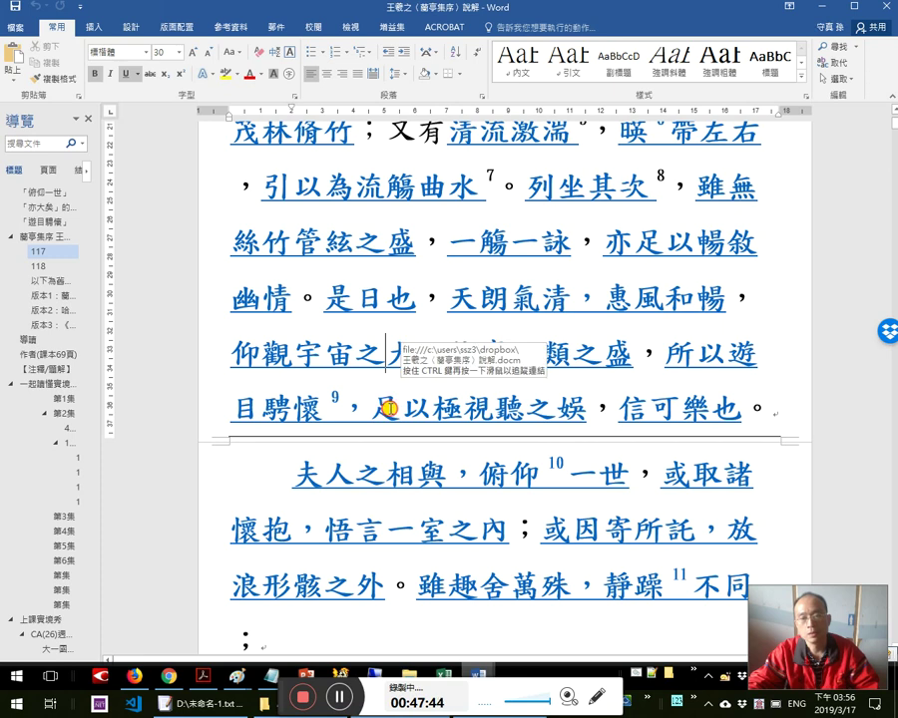
Examine the phrase 足以極視聽之娛, especially 視聽, in relation to the preceding line 仰觀宇宙之大.
{"action": "left_click", "coordinate": [391, 406]}
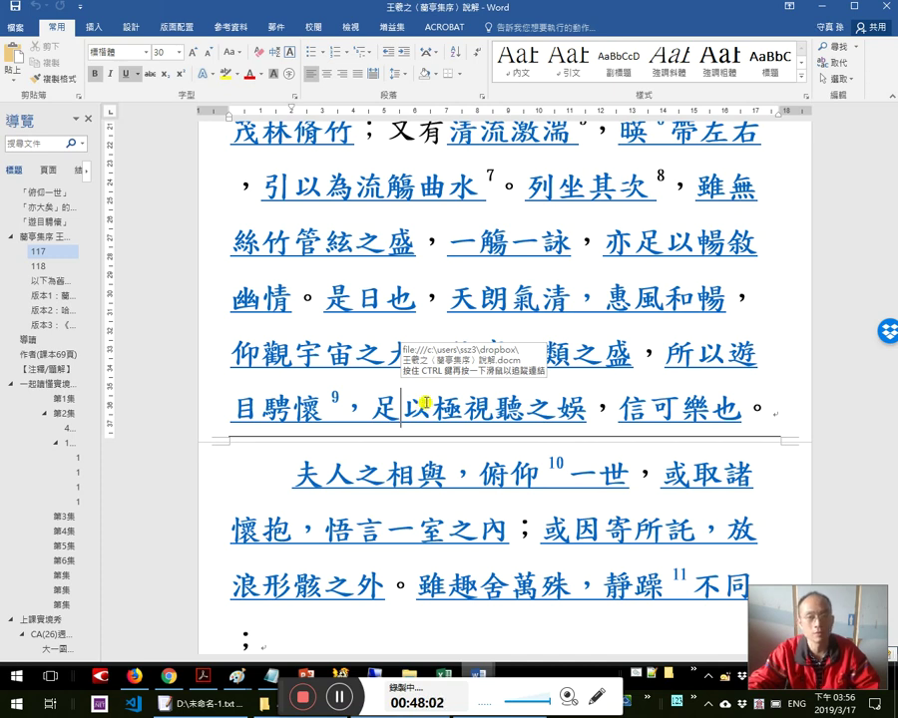
{"action": "left_click", "coordinate": [423, 404]}
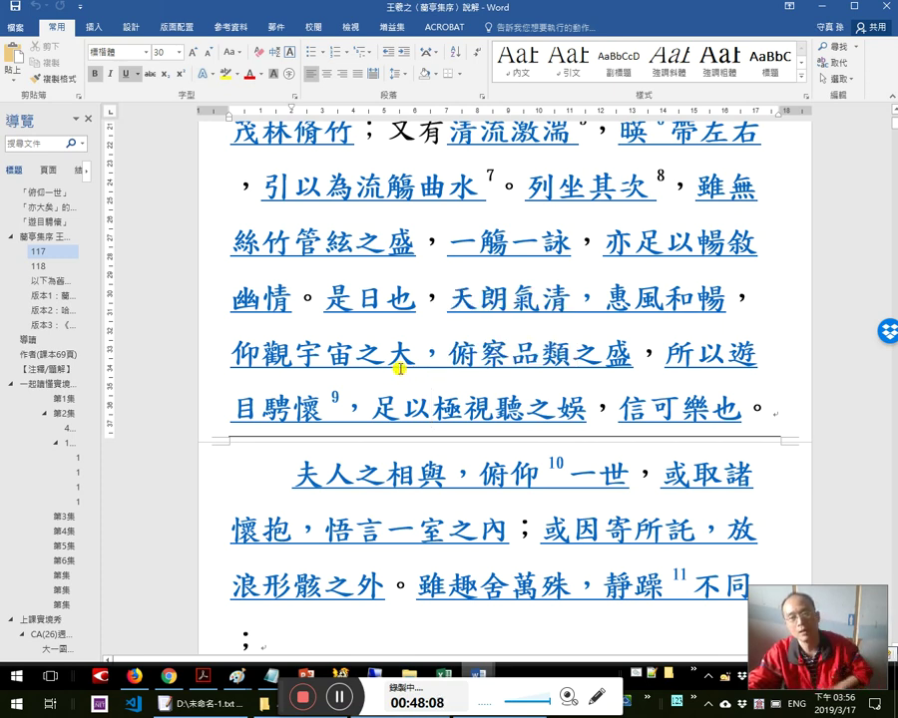
{"action": "left_click", "coordinate": [419, 356]}
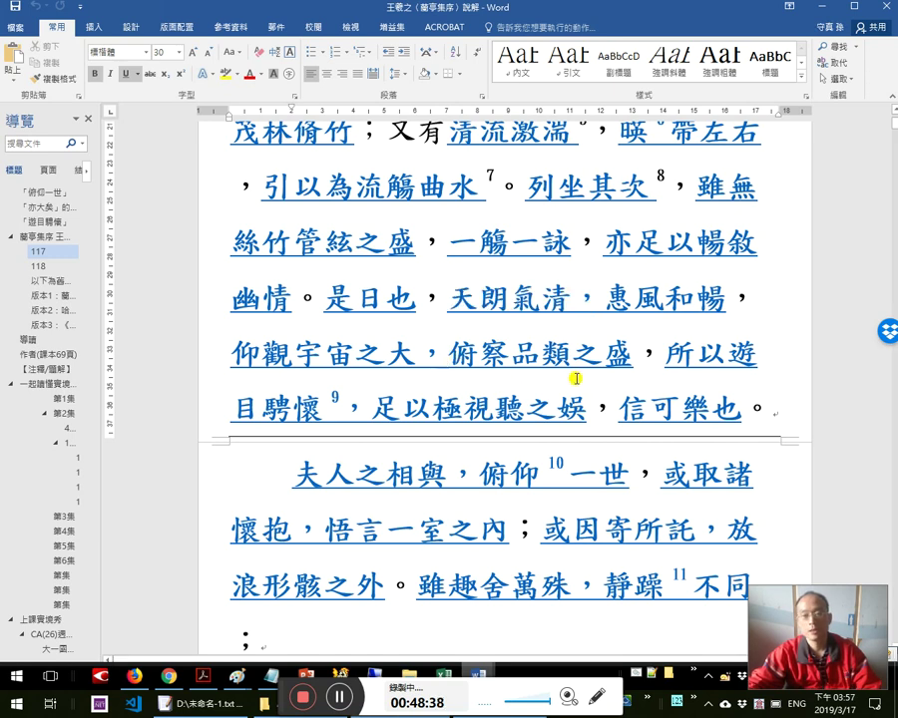
{"action": "scroll", "coordinate": [577, 378], "scroll_direction": "down", "scroll_amount": 1}
{"action": "scroll", "coordinate": [576, 369], "scroll_direction": "up", "scroll_amount": 2}
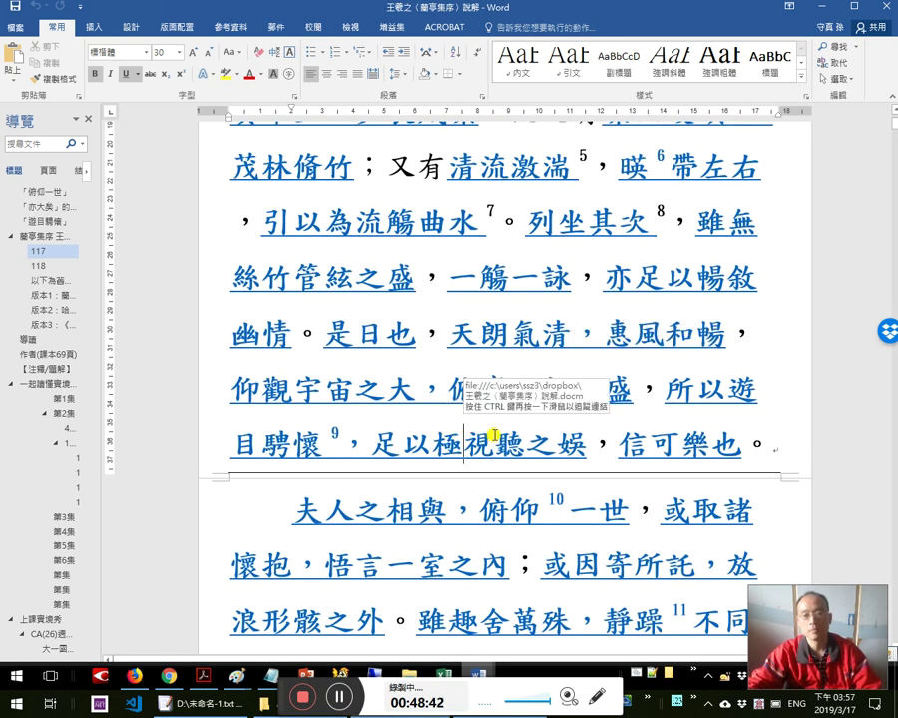
{"action": "scroll", "coordinate": [495, 431], "scroll_direction": "down", "scroll_amount": 2}
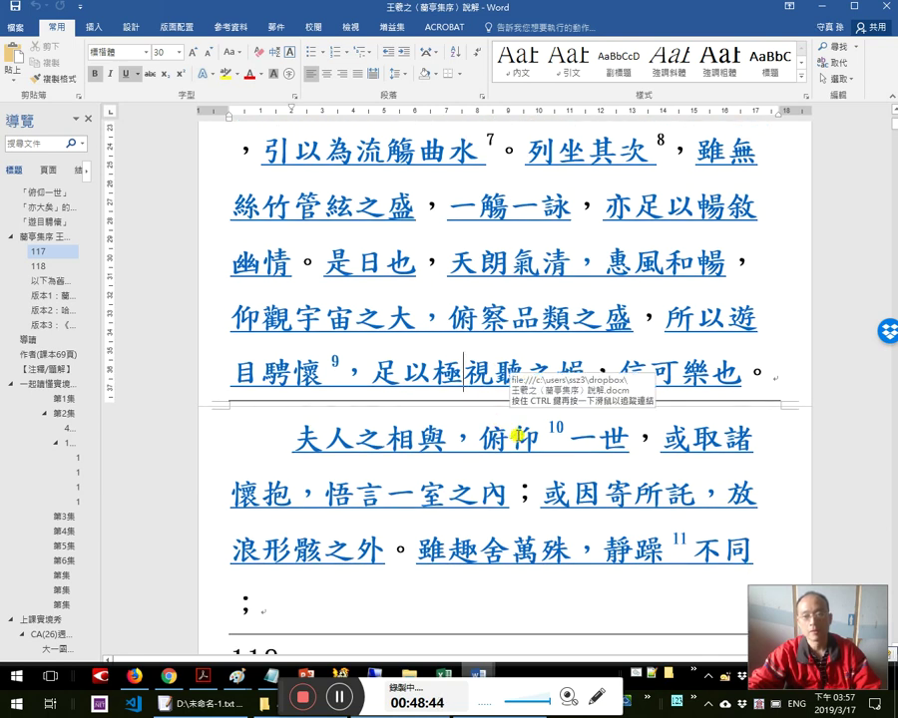
{"action": "scroll", "coordinate": [514, 434], "scroll_direction": "up", "scroll_amount": 2}
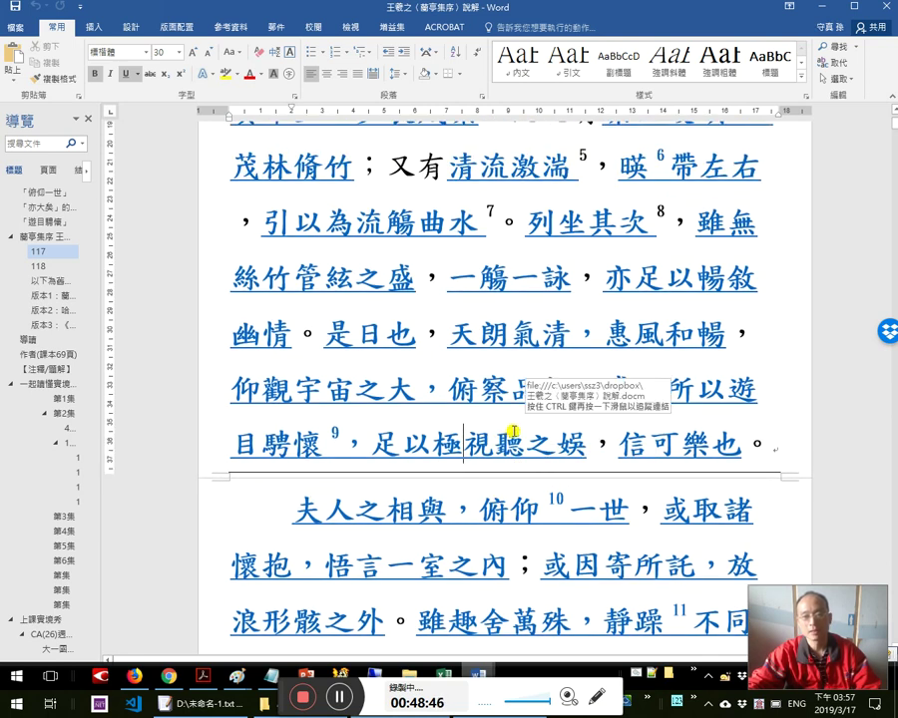
{"action": "left_click", "coordinate": [531, 432]}
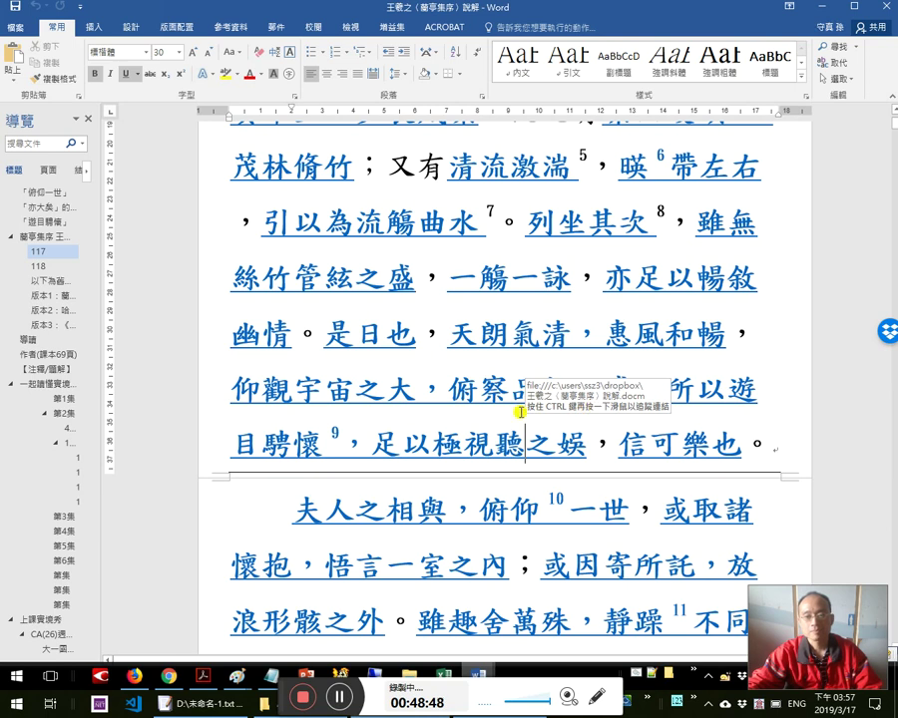
Examine the words 宇宙 and 之大 within 仰觀宇宙之大 and compare them with the start of 俯察品類之盛.
{"action": "left_click", "coordinate": [444, 391]}
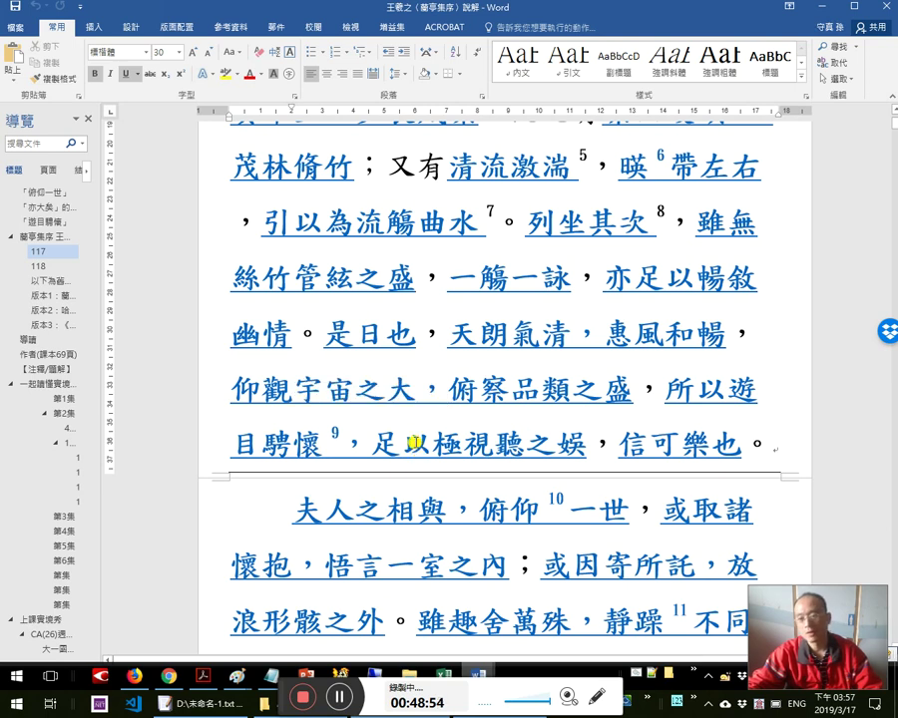
{"action": "left_click_drag", "start_coordinate": [416, 392], "coordinate": [365, 397]}
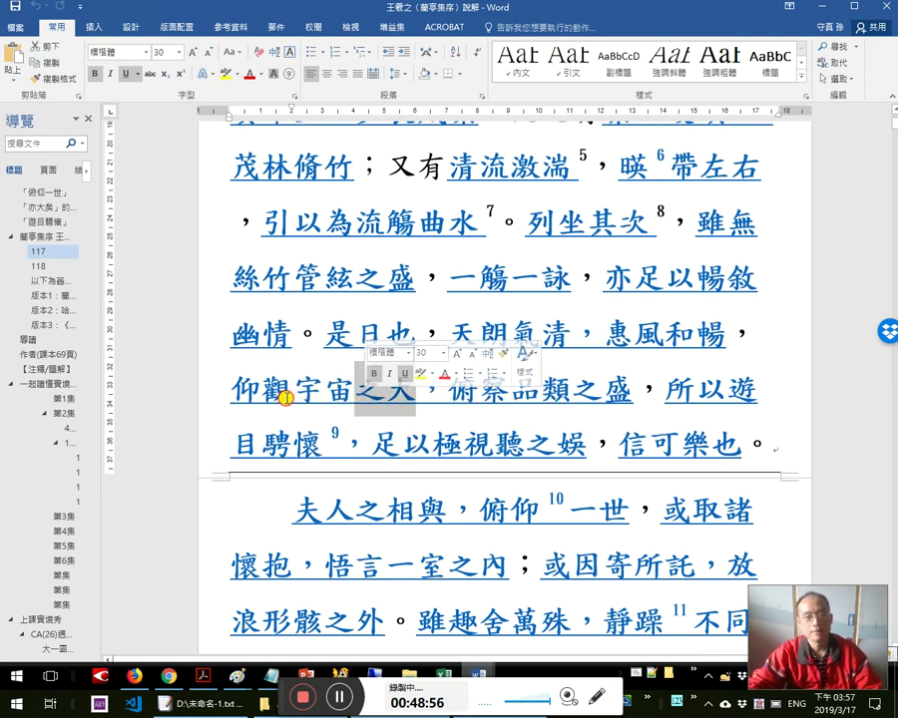
{"action": "key", "text": "Left"}
{"action": "key", "text": "Left"}
{"action": "key", "text": "Left"}
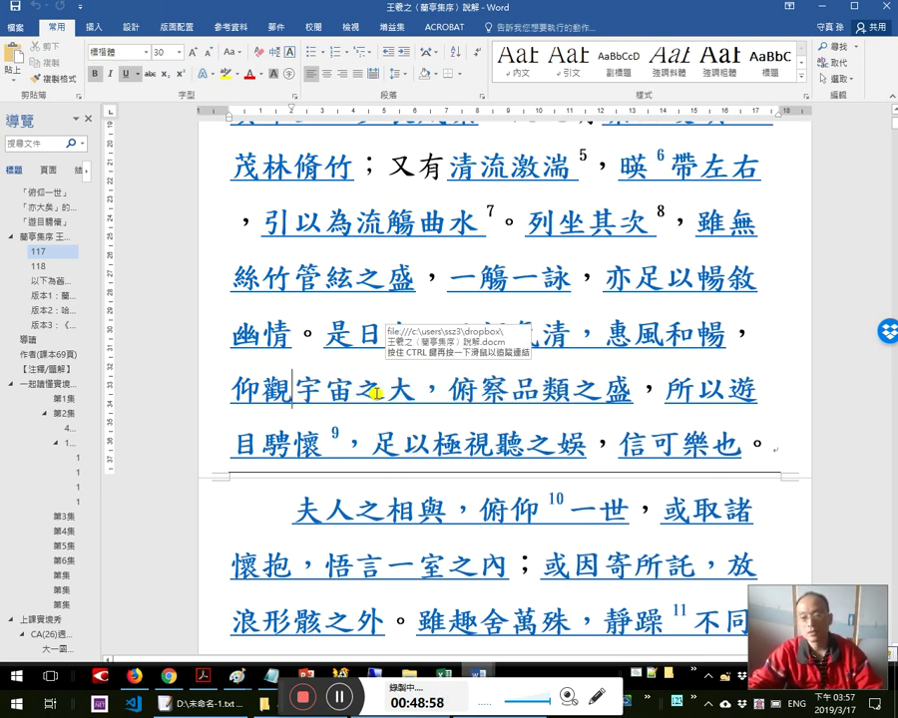
{"action": "left_click", "coordinate": [371, 393]}
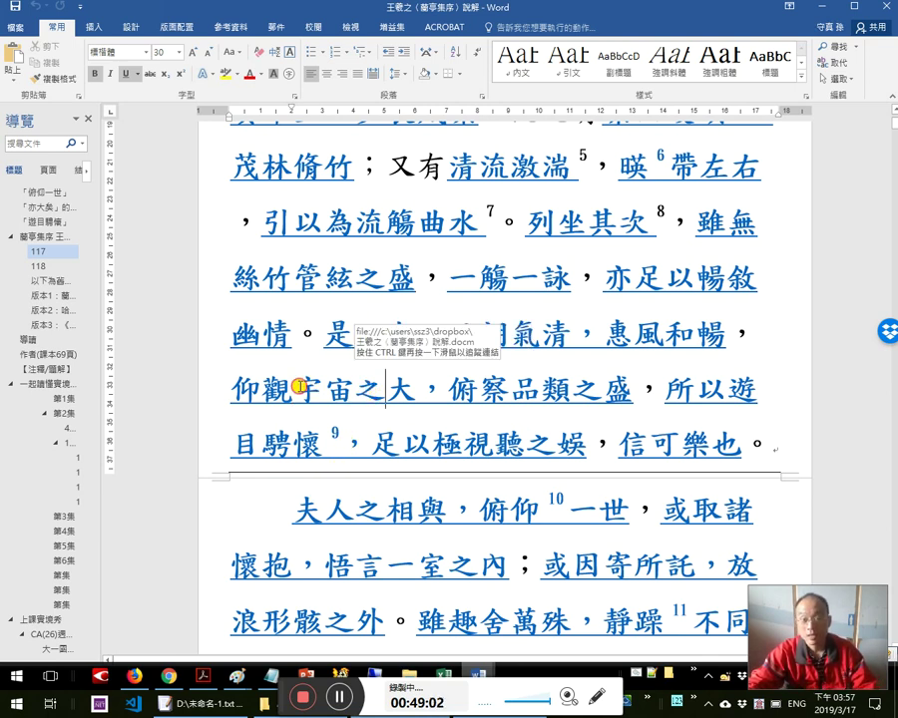
{"action": "left_click_drag", "start_coordinate": [291, 389], "coordinate": [360, 403]}
{"action": "left_click", "coordinate": [358, 405]}
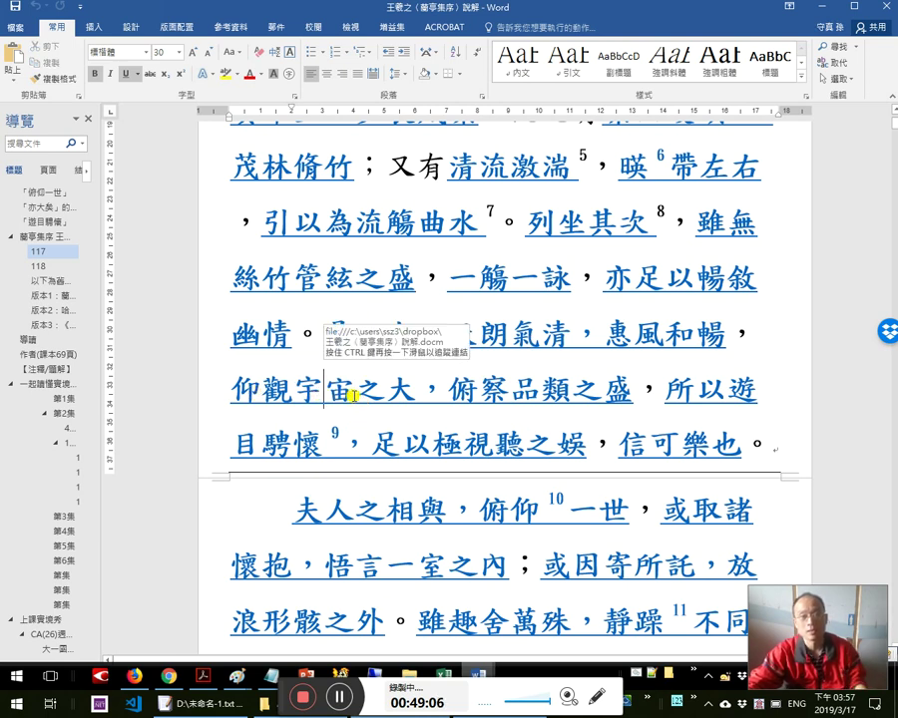
{"action": "left_click", "coordinate": [420, 383]}
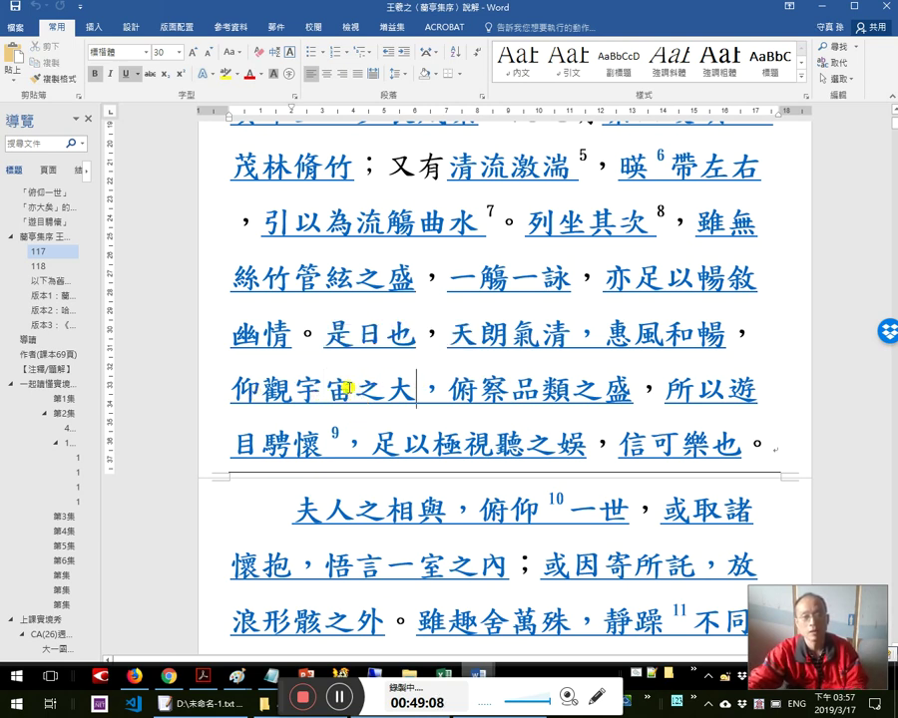
{"action": "left_click_drag", "start_coordinate": [348, 388], "coordinate": [413, 392]}
{"action": "left_click", "coordinate": [401, 437]}
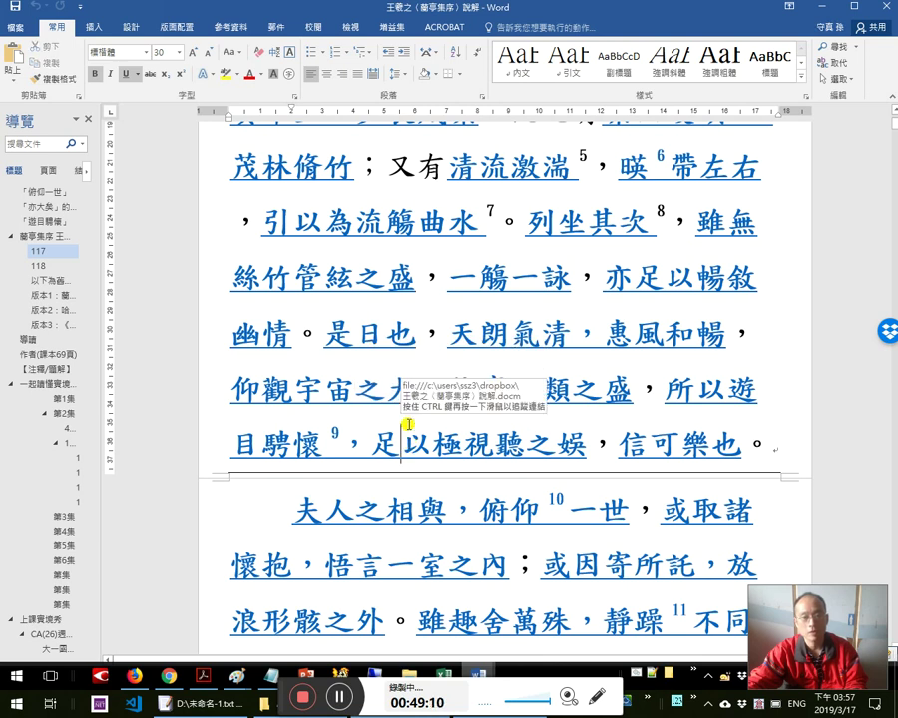
{"action": "left_click", "coordinate": [356, 388]}
{"action": "left_click", "coordinate": [414, 390]}
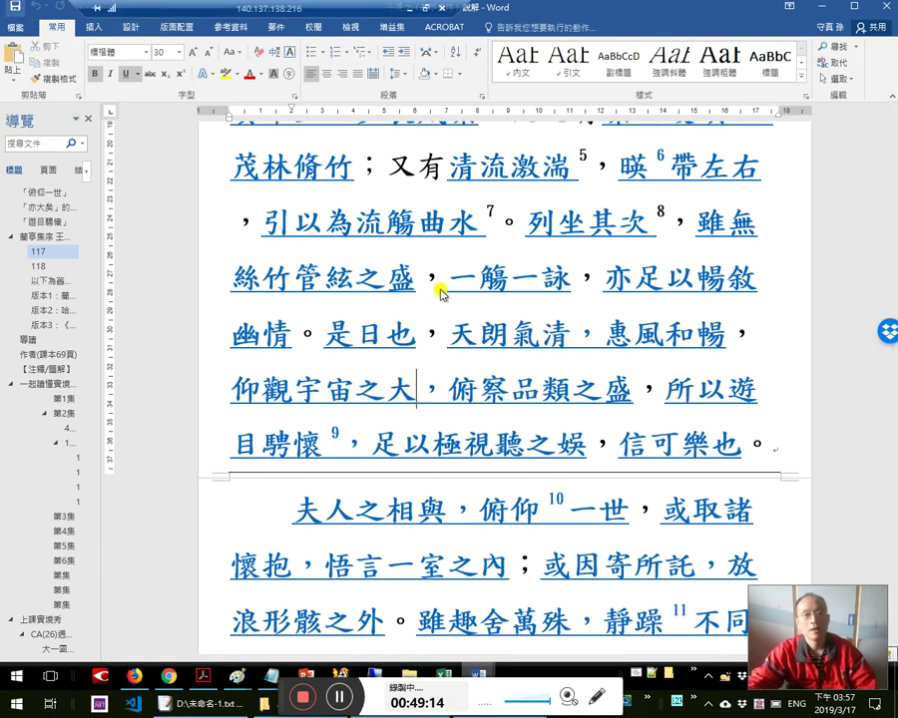
{"action": "left_click", "coordinate": [323, 390]}
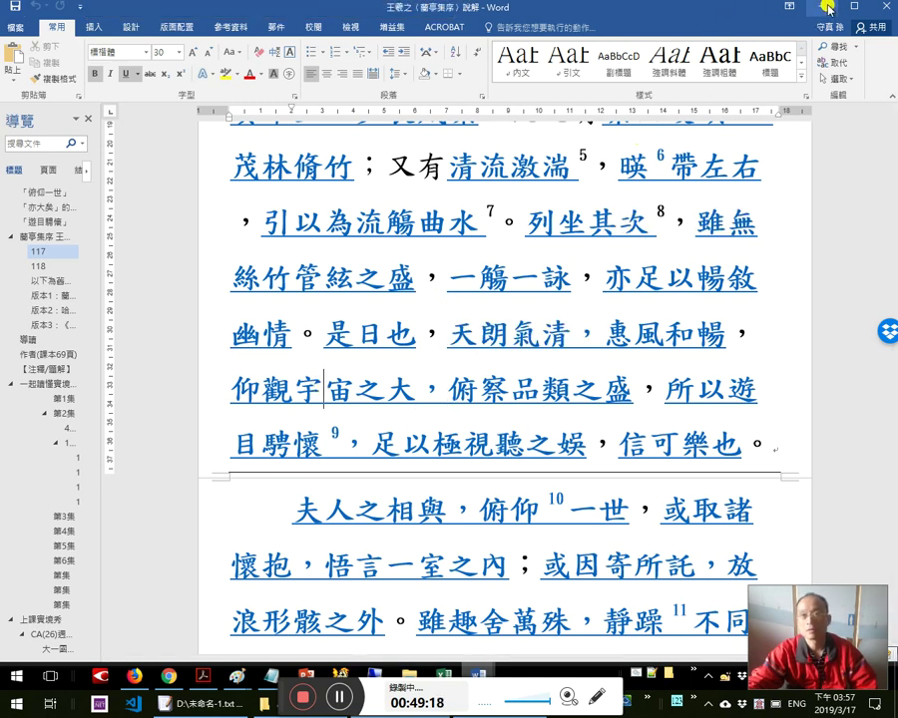
{"action": "left_click", "coordinate": [479, 388]}
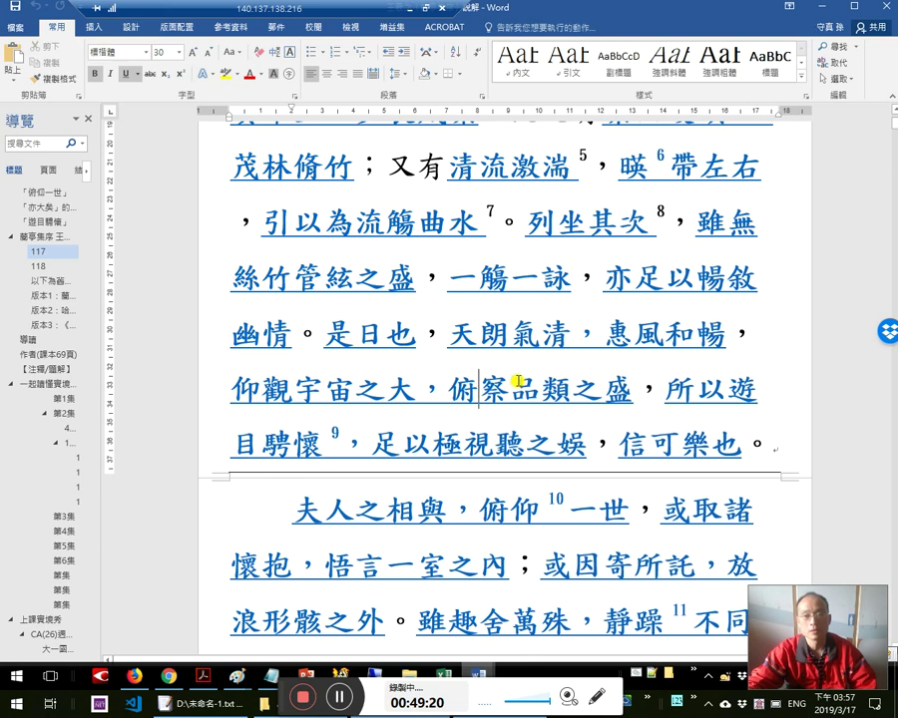
Close the 〈蘭亭集序〉 document and go to the open 袁枚〈官癖〉 document in Word.
{"action": "left_click", "coordinate": [884, 10]}
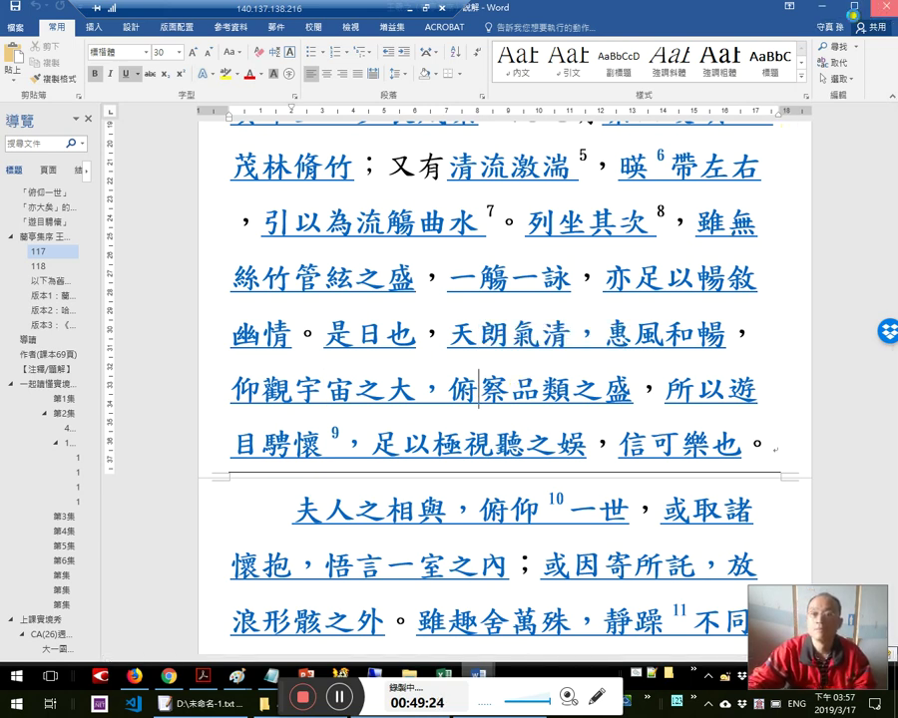
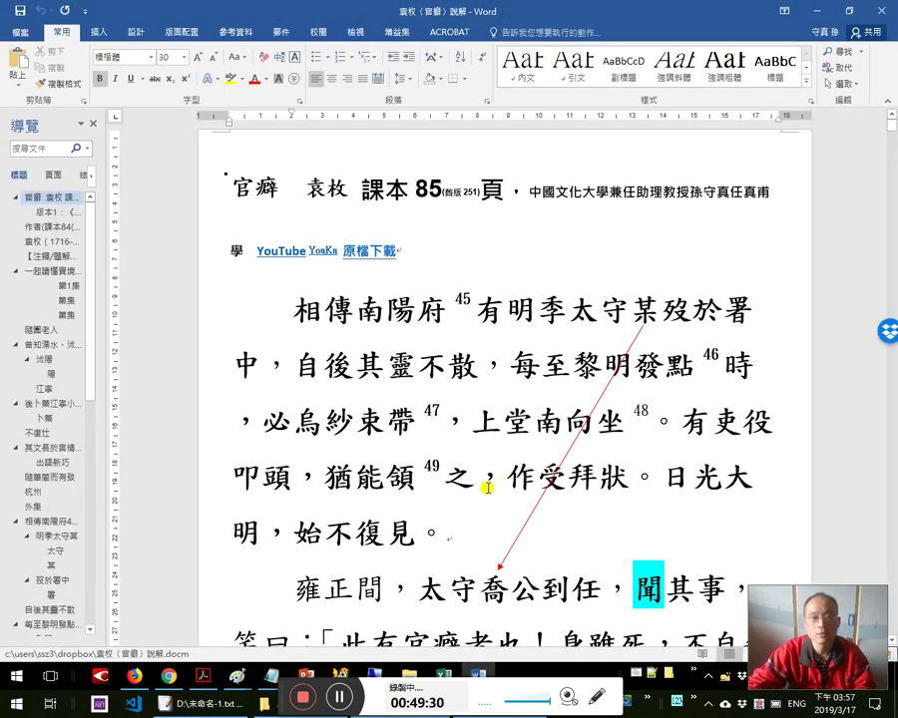
{"action": "key", "text": "alt+Tab"}
{"action": "key", "text": "alt+shift+Tab"}
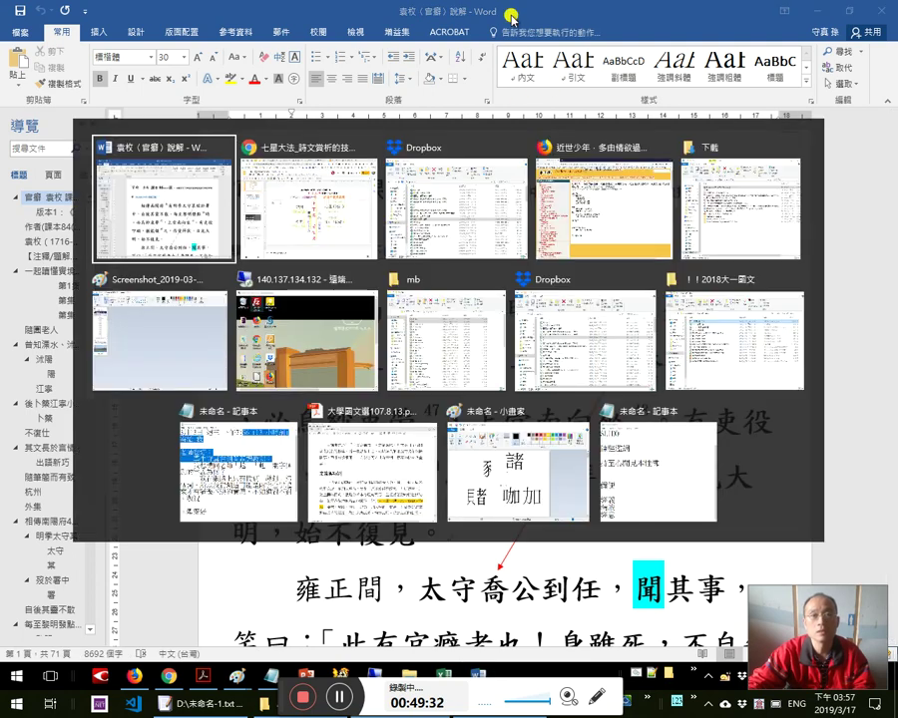
Minimize the remote desktop session and the Templates folder window to reach the local computer's desktop.
{"action": "mouse_move", "coordinate": [494, 5]}
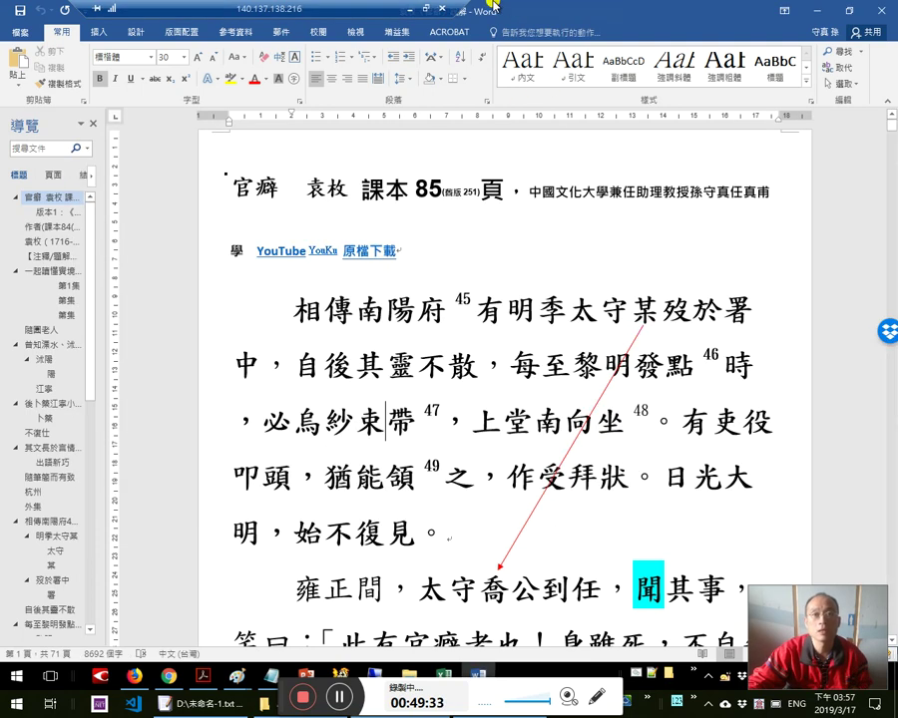
{"action": "left_click", "coordinate": [417, 9]}
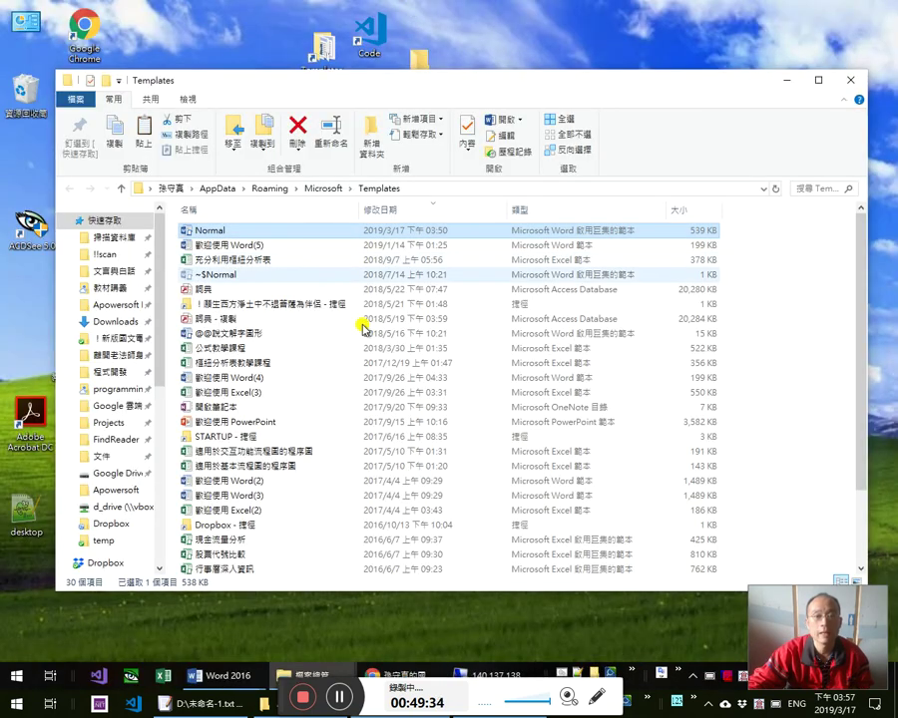
{"action": "left_click", "coordinate": [788, 80]}
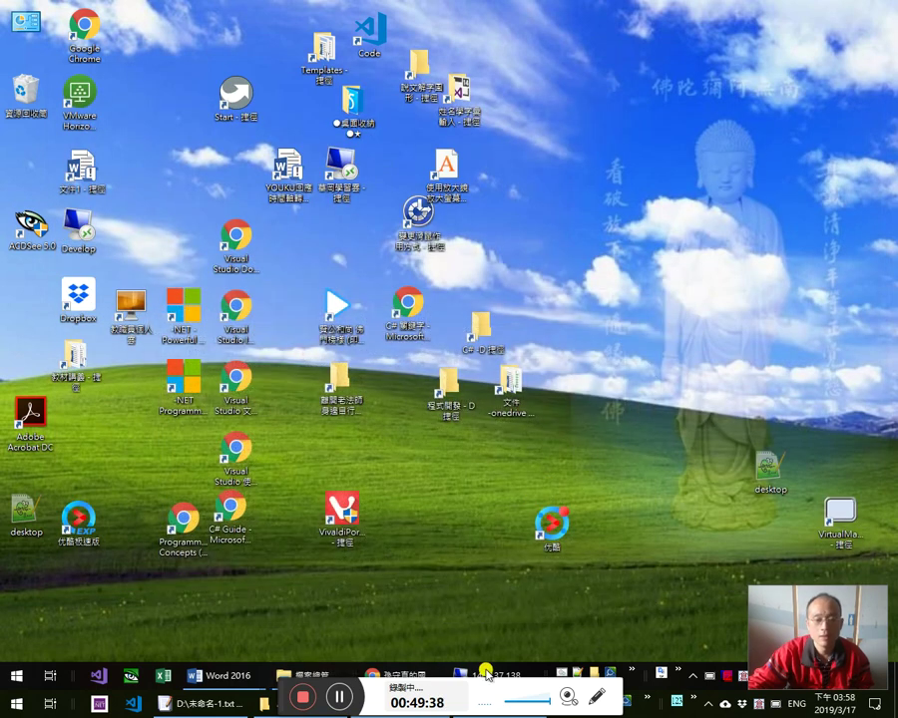
{"action": "left_click", "coordinate": [487, 671]}
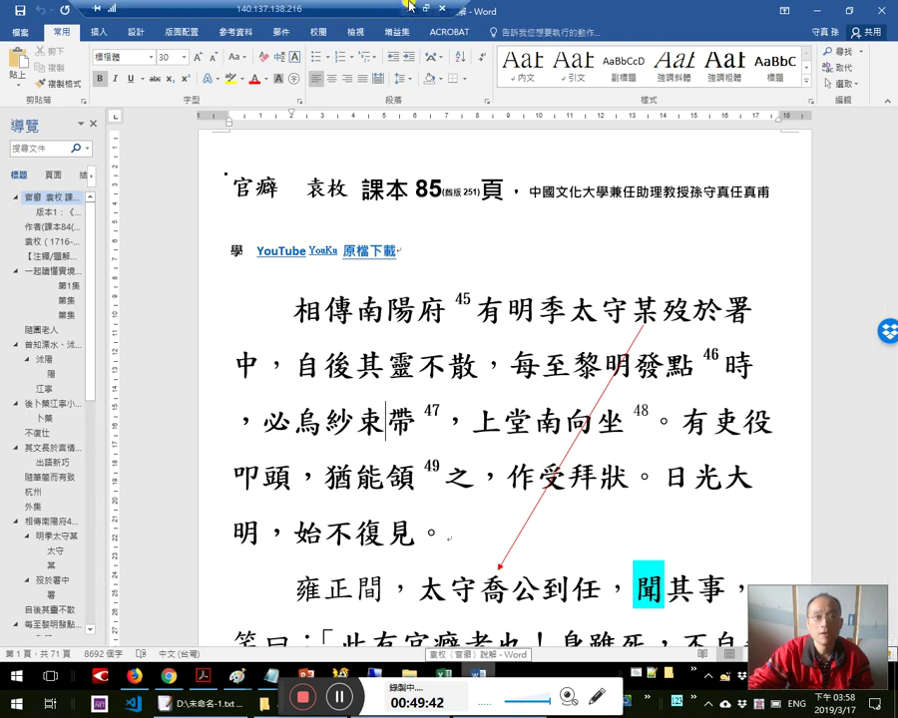
{"action": "left_click", "coordinate": [406, 10]}
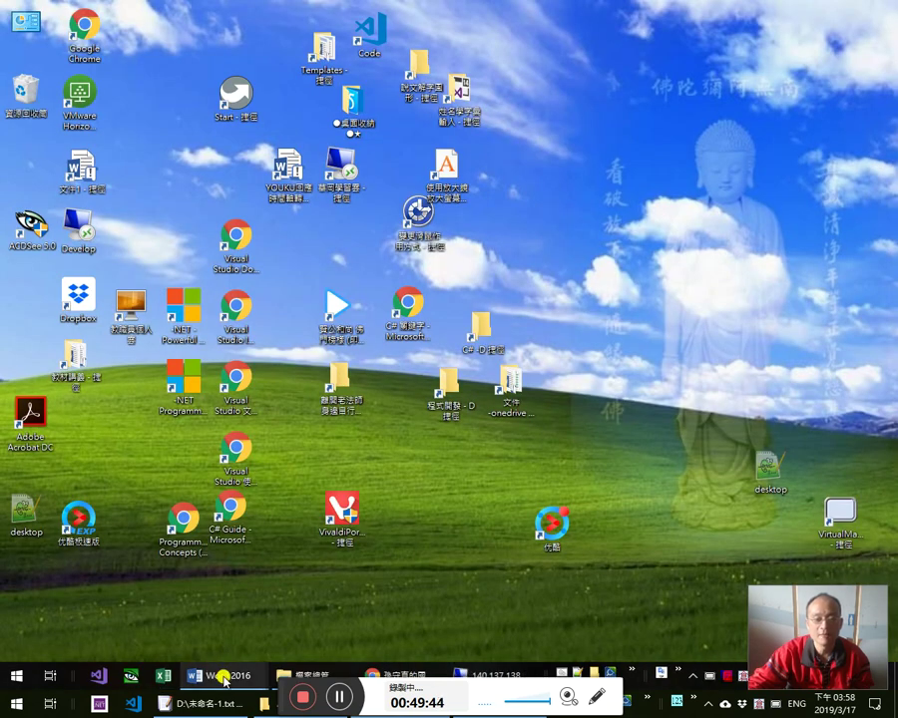
Switch to the second window of Word's 林占梅〈地震歌〉說解 document and go to the beginning of the 地震歌 text.
{"action": "mouse_move", "coordinate": [235, 679]}
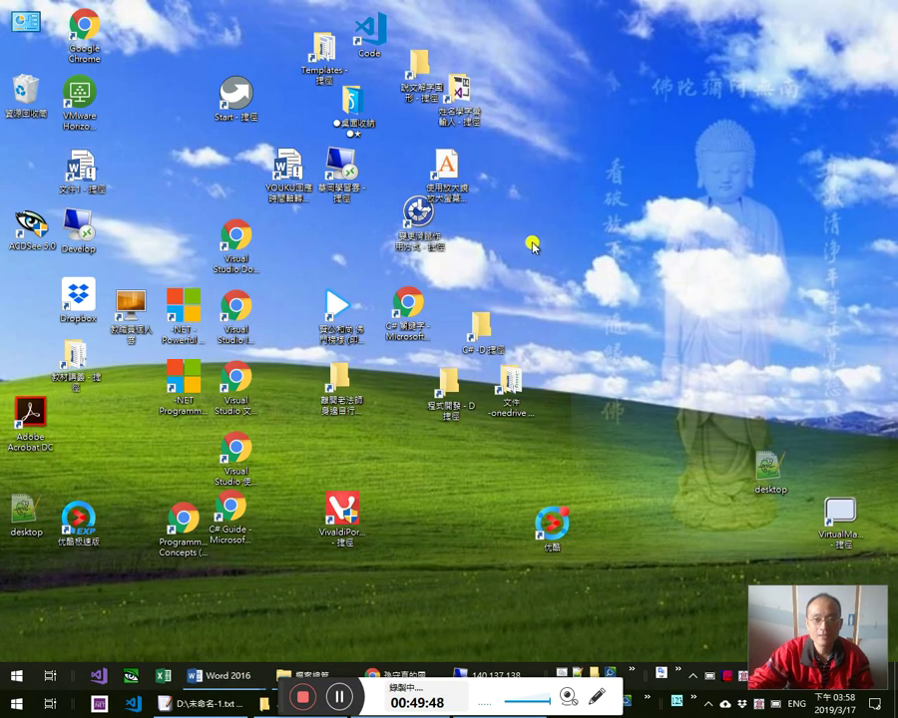
{"action": "left_click", "coordinate": [231, 676]}
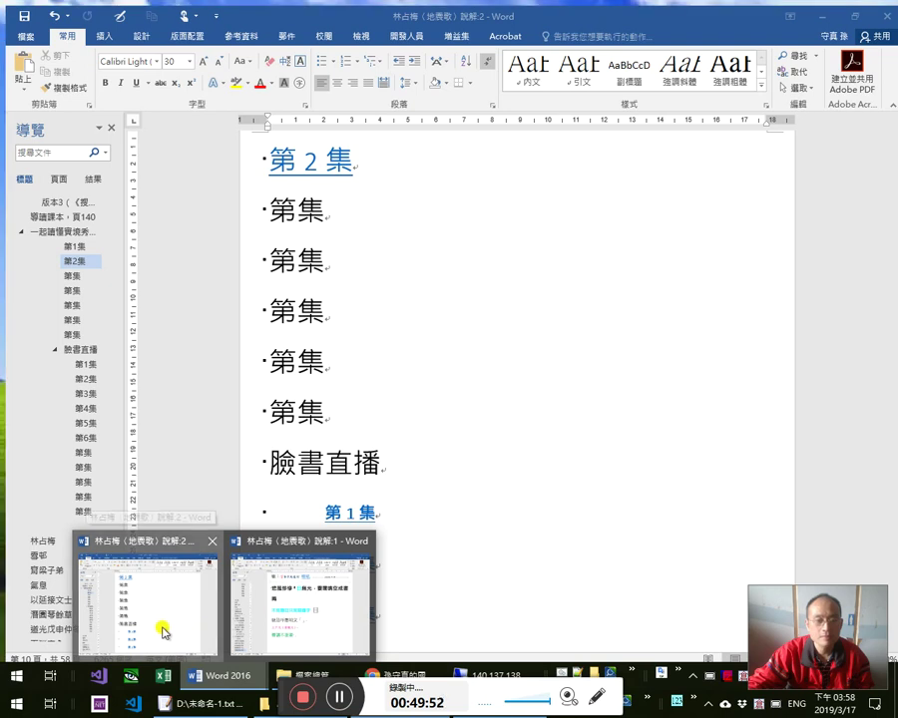
{"action": "left_click", "coordinate": [150, 613]}
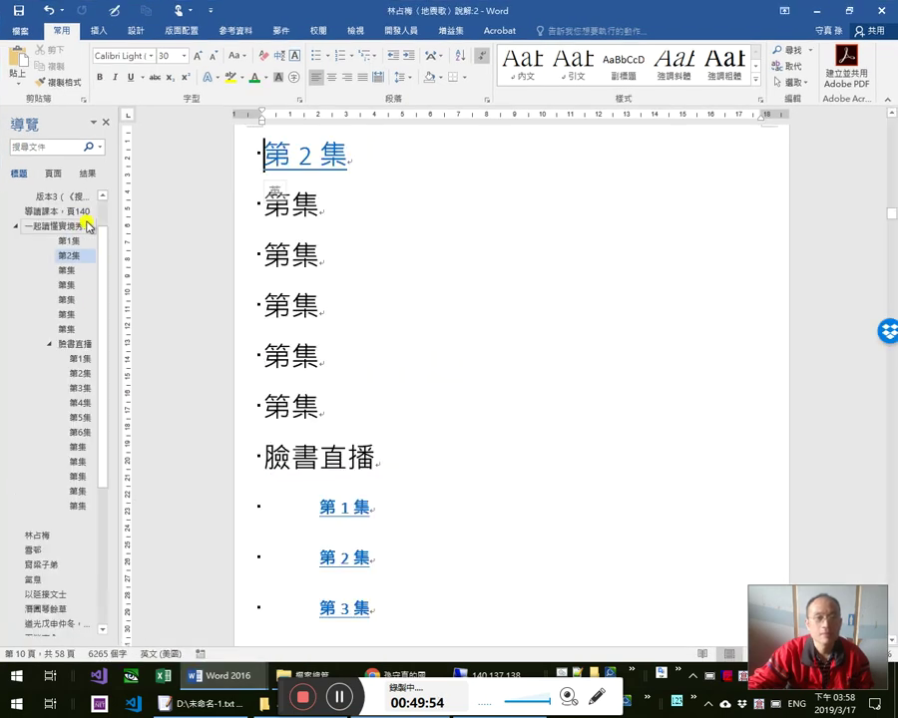
{"action": "left_click", "coordinate": [88, 225]}
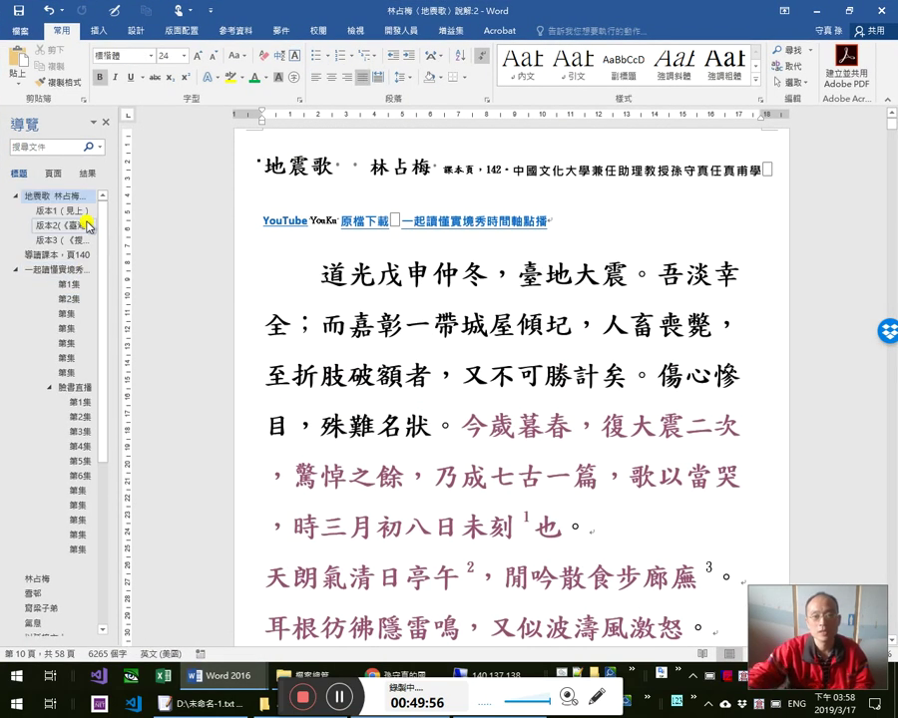
{"action": "left_click", "coordinate": [601, 471]}
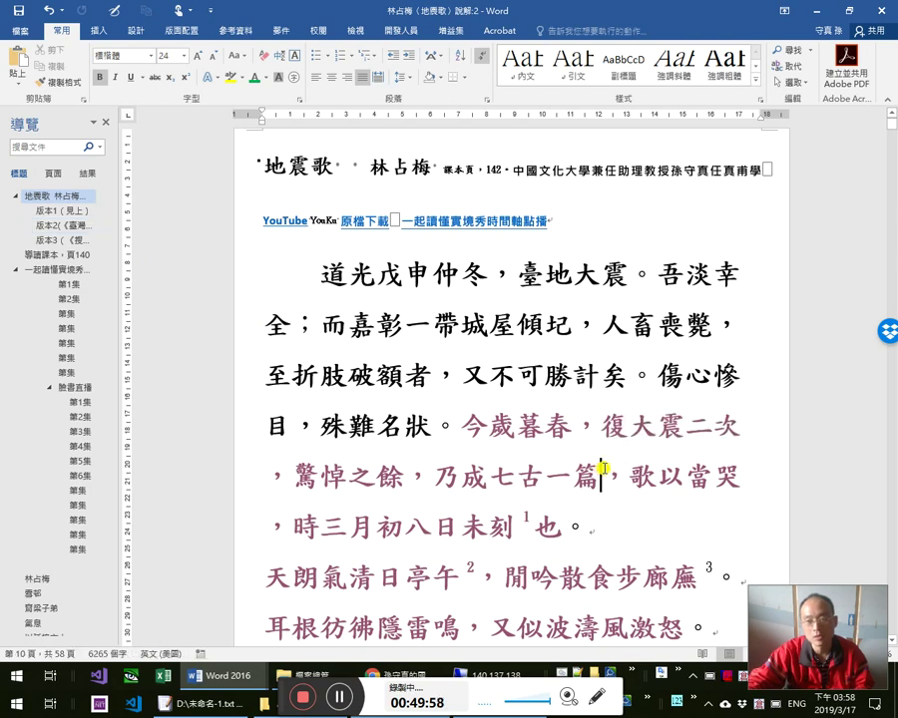
Draw a near-vertical red arrow about 2.2 cm long from between the 悲風慘慘 line's 日 up past 犬 in the line above.
{"action": "scroll", "coordinate": [589, 498], "scroll_direction": "down", "scroll_amount": 3}
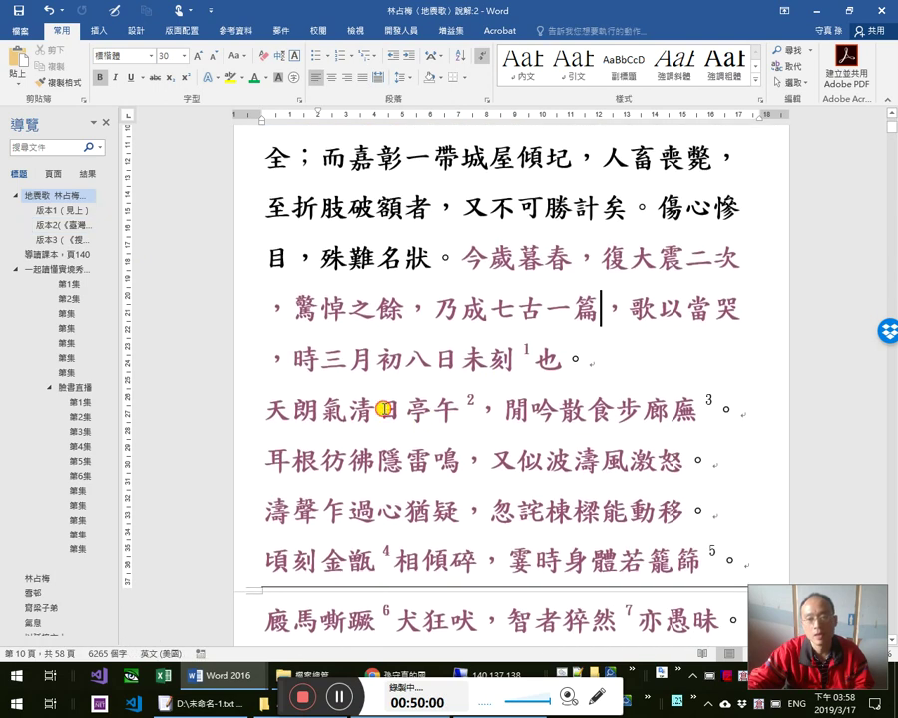
{"action": "left_click", "coordinate": [376, 410]}
{"action": "scroll", "coordinate": [240, 149], "scroll_direction": "down", "scroll_amount": 1}
{"action": "left_click", "coordinate": [97, 31]}
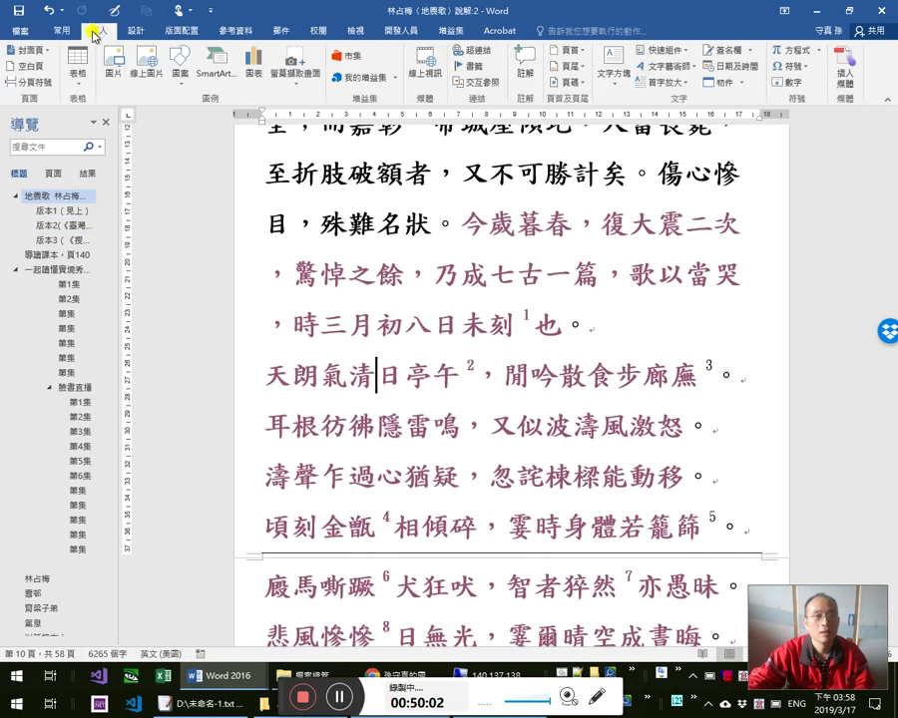
{"action": "scroll", "coordinate": [407, 371], "scroll_direction": "down", "scroll_amount": 2}
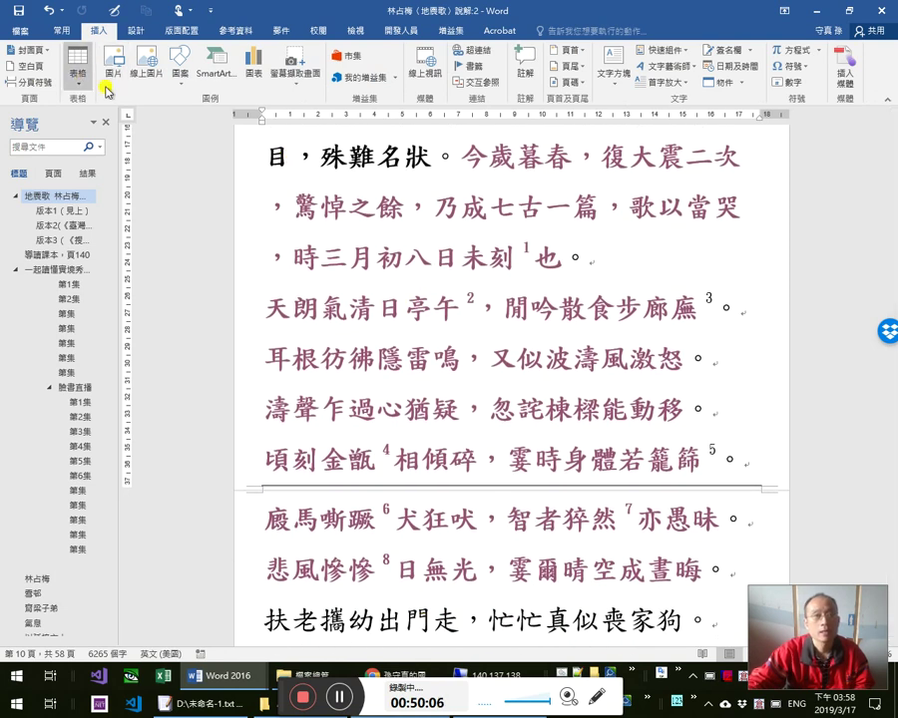
{"action": "left_click", "coordinate": [180, 68]}
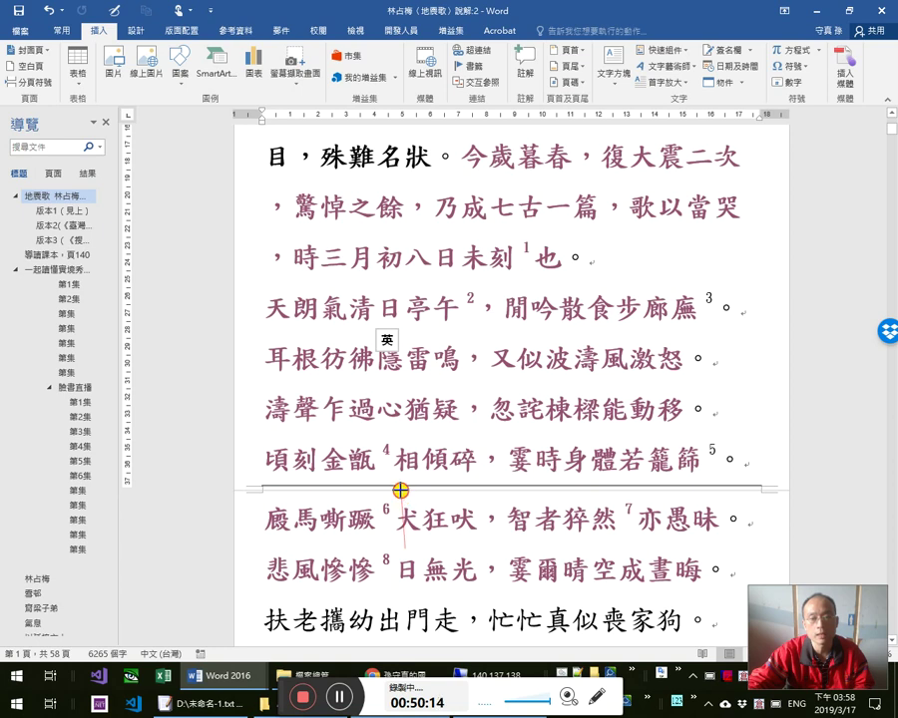
{"action": "left_click_drag", "start_coordinate": [400, 490], "coordinate": [400, 491]}
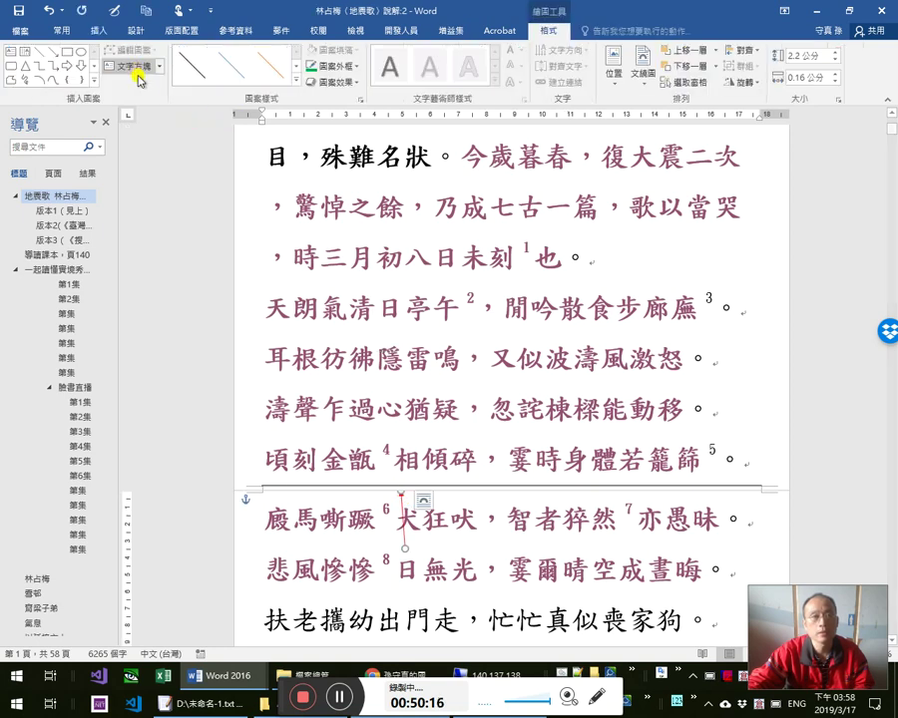
Choose the arrow line shape again for another mark on the 地震歌 verses.
{"action": "left_click", "coordinate": [52, 50]}
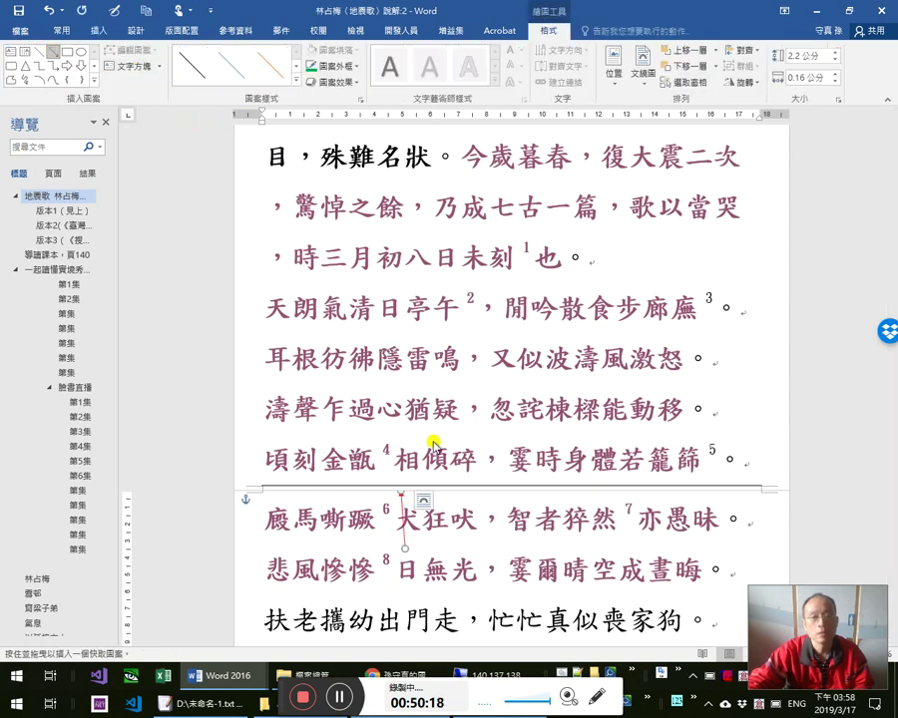
Draw a red arrow, about 5.93 cm by 0.4 cm, from 相 in 相傾碎 up to 日 in 日亭午, and save the document.
{"action": "left_click_drag", "start_coordinate": [397, 476], "coordinate": [387, 322]}
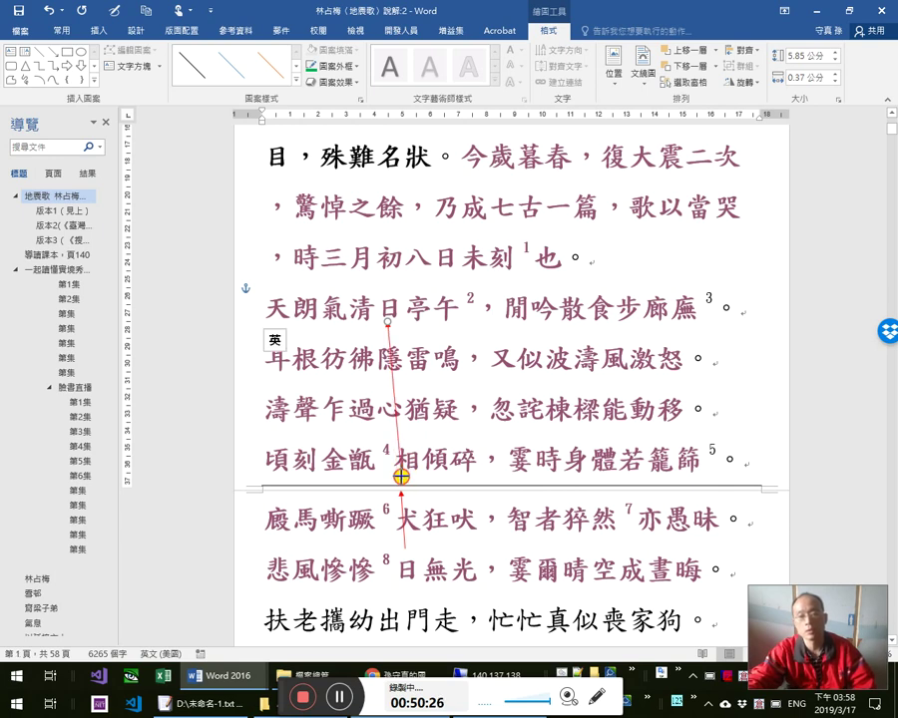
{"action": "left_click_drag", "start_coordinate": [401, 476], "coordinate": [404, 475]}
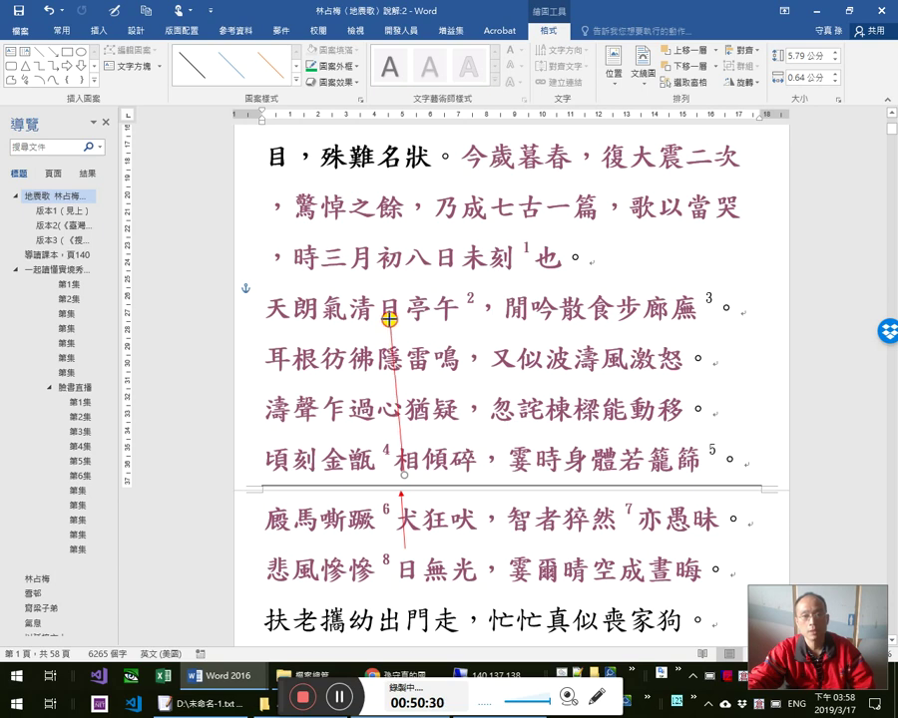
{"action": "left_click_drag", "start_coordinate": [392, 325], "coordinate": [391, 320]}
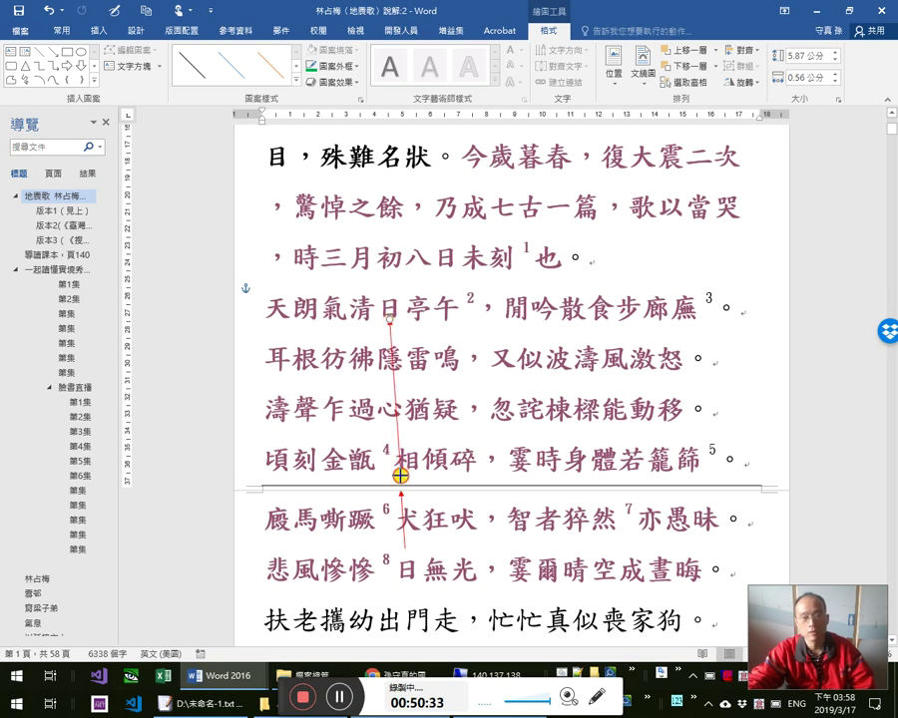
{"action": "left_click_drag", "start_coordinate": [400, 476], "coordinate": [400, 476]}
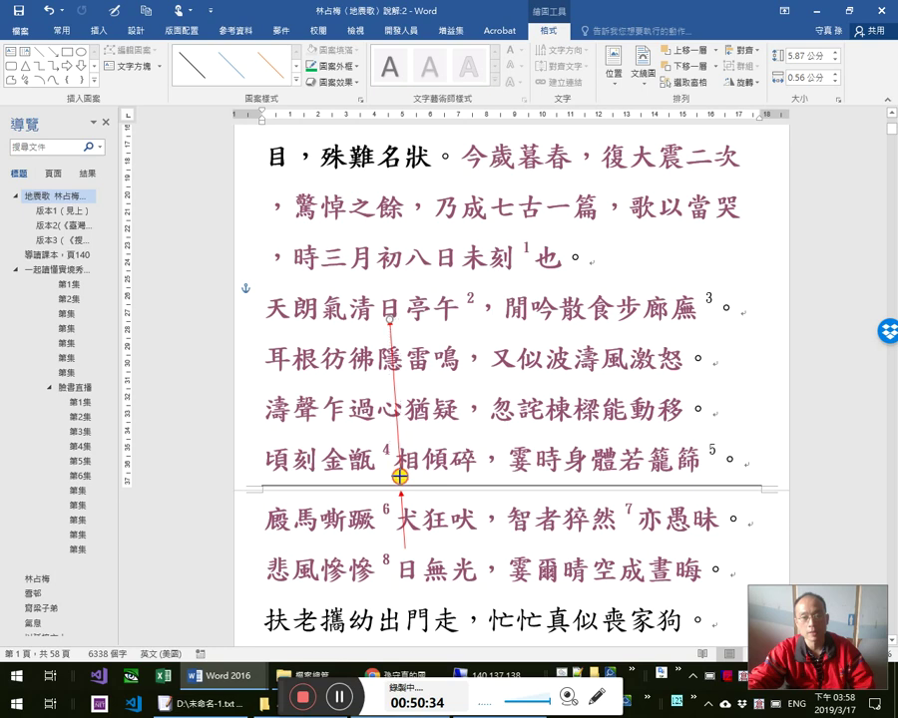
{"action": "left_click", "coordinate": [534, 449]}
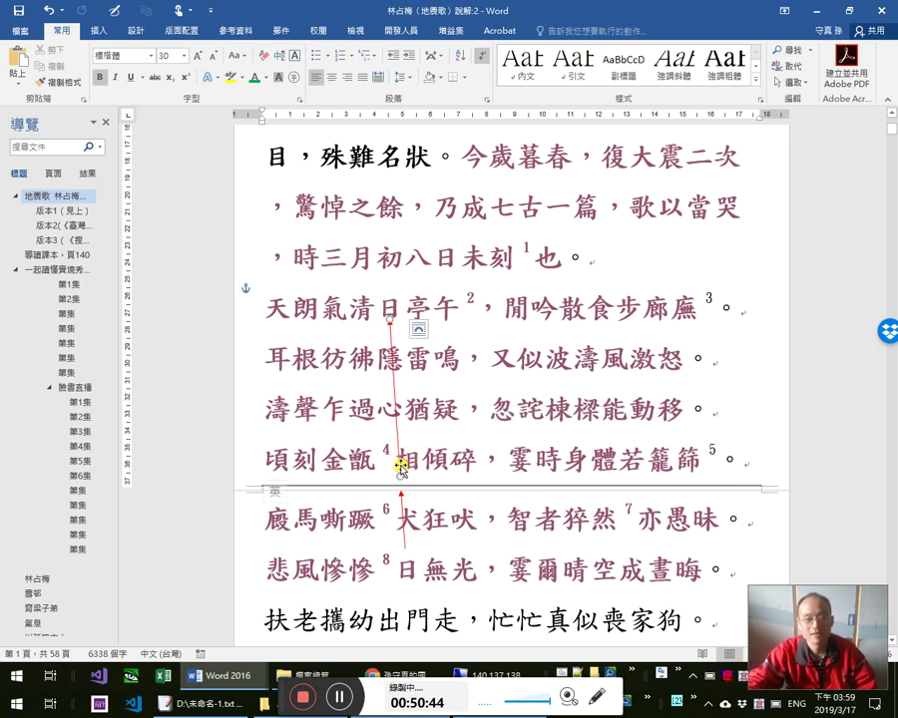
{"action": "left_click", "coordinate": [397, 462]}
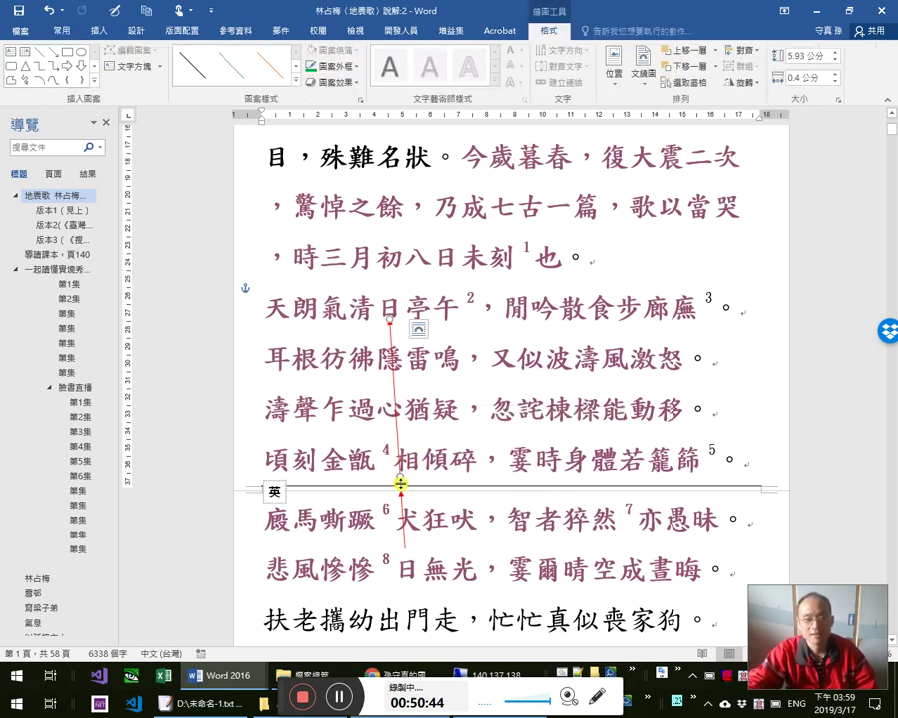
{"action": "left_click", "coordinate": [527, 427]}
{"action": "left_click", "coordinate": [399, 476]}
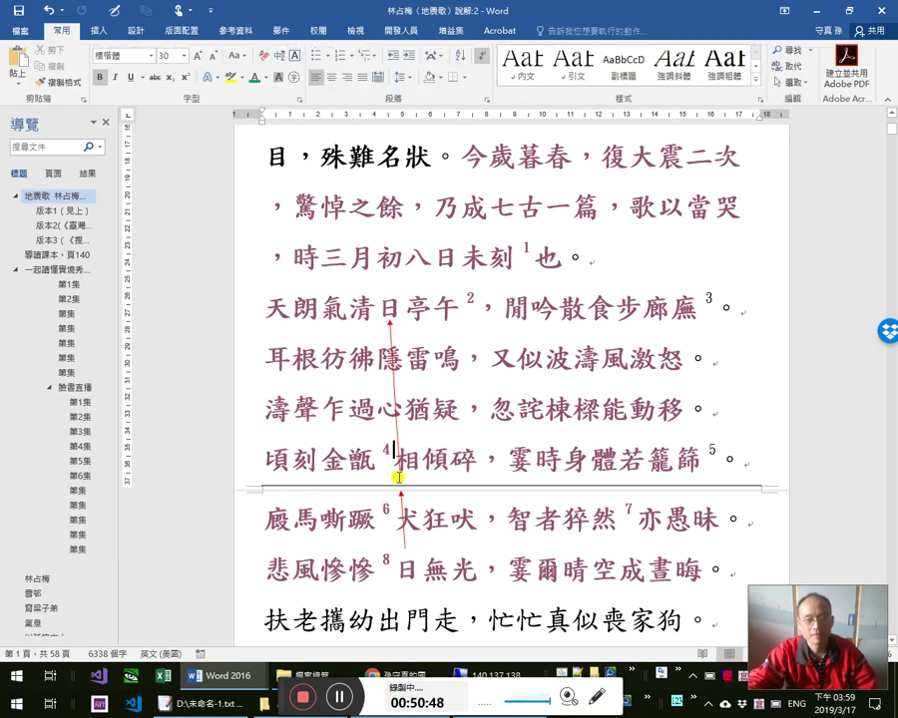
{"action": "left_click", "coordinate": [47, 10]}
{"action": "left_click", "coordinate": [18, 10]}
{"action": "left_click", "coordinate": [566, 417]}
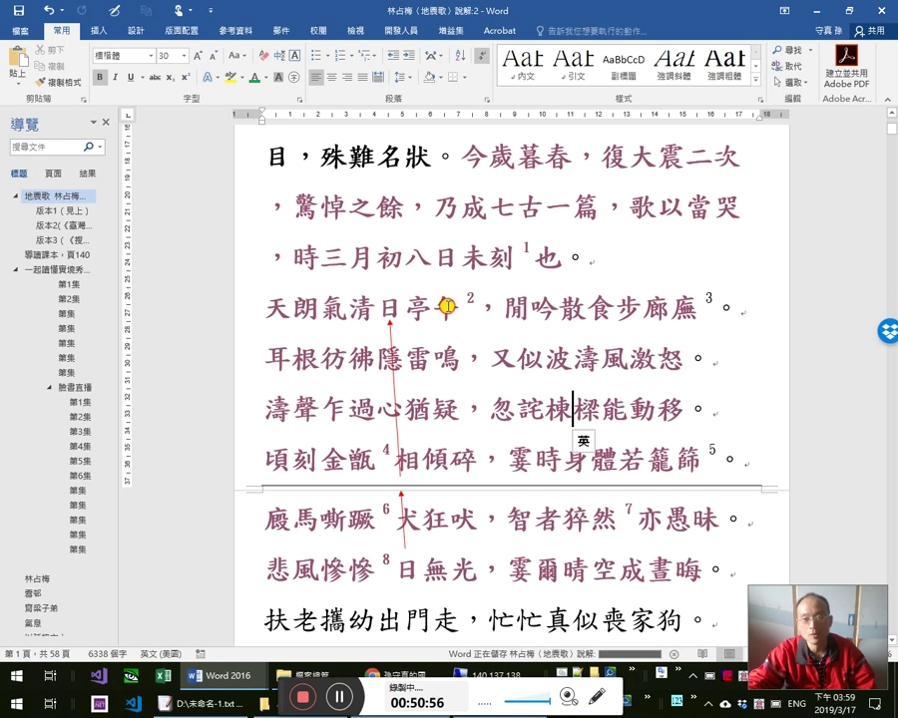
Copy the verse line 天朗氣清日亭午,閒吟散食步廊廡, leaving out its closing footnote mark and full stop.
{"action": "left_click_drag", "start_coordinate": [380, 306], "coordinate": [461, 309]}
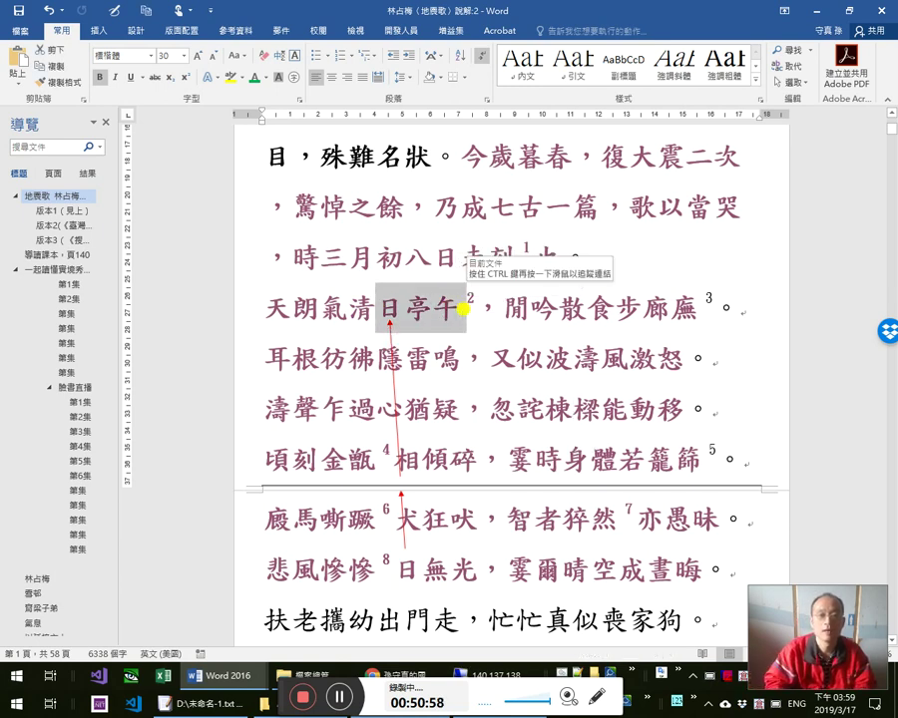
{"action": "triple_click", "coordinate": [463, 310]}
{"action": "key", "text": "ctrl+c"}
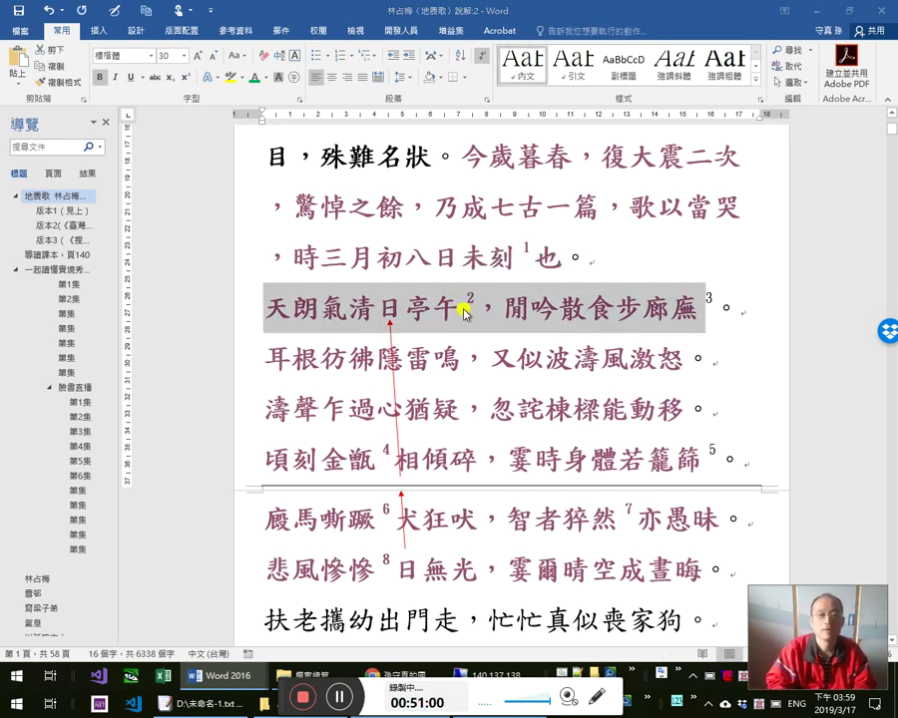
{"action": "left_click", "coordinate": [465, 312]}
{"action": "key", "text": "alt+Tab"}
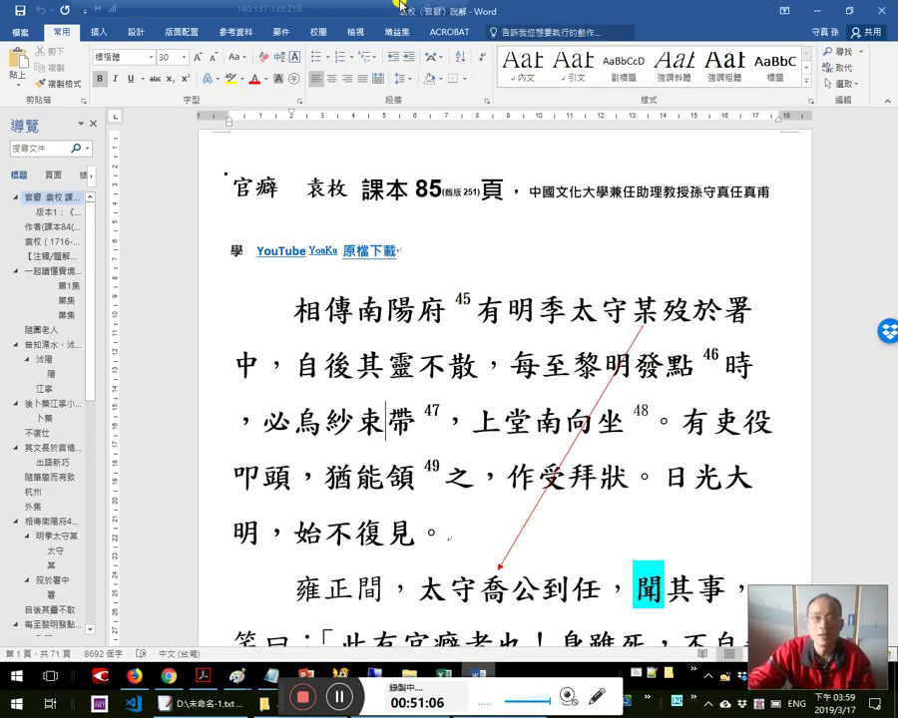
{"action": "left_click", "coordinate": [408, 10]}
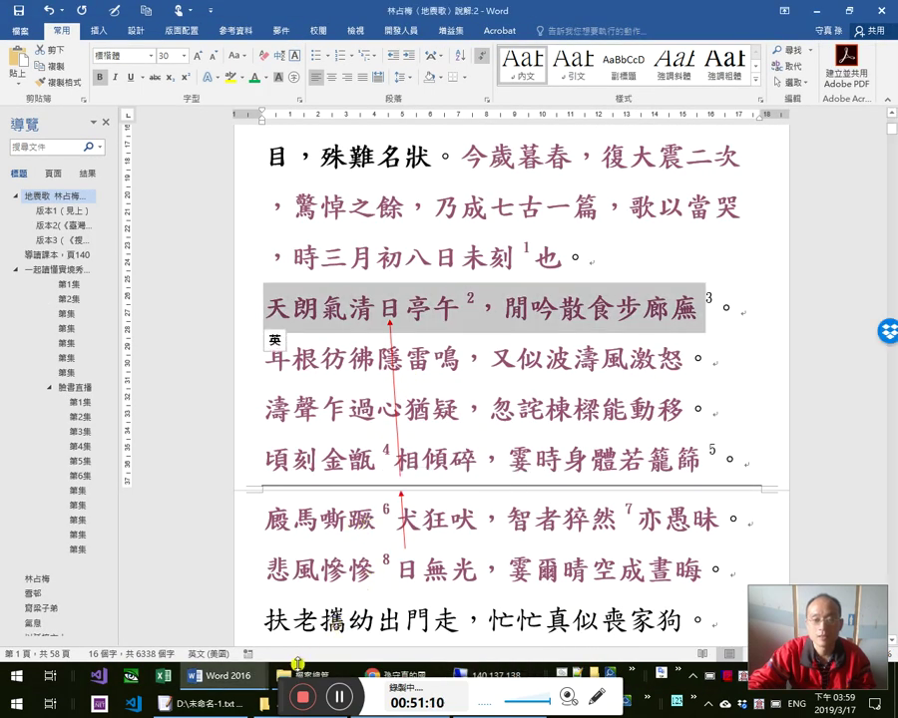
{"action": "left_click", "coordinate": [469, 676]}
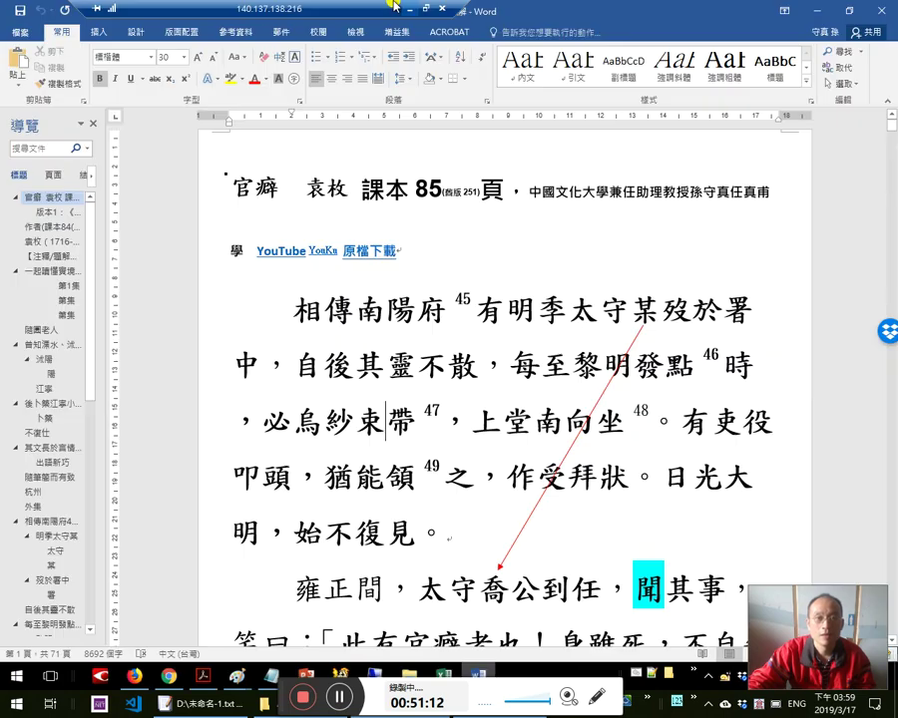
{"action": "left_click", "coordinate": [408, 10]}
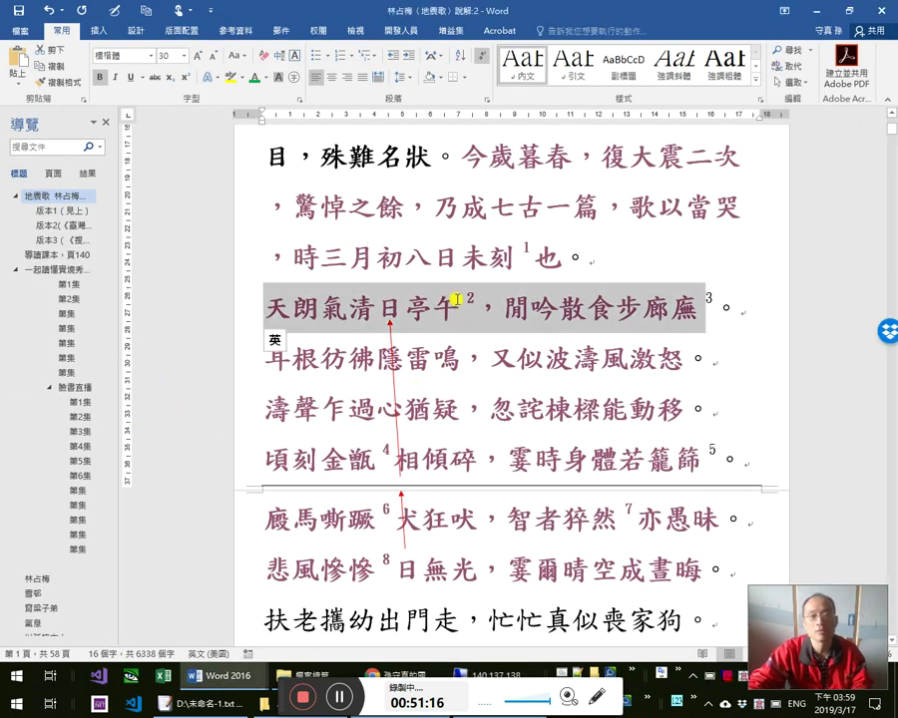
{"action": "key", "text": "alt+Tab"}
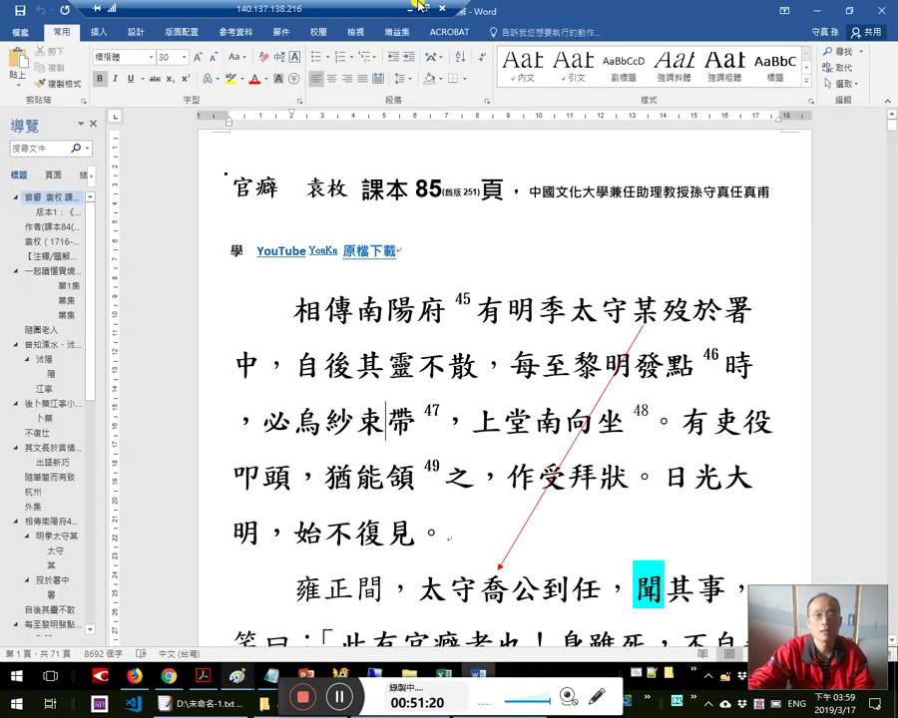
{"action": "left_click", "coordinate": [408, 9]}
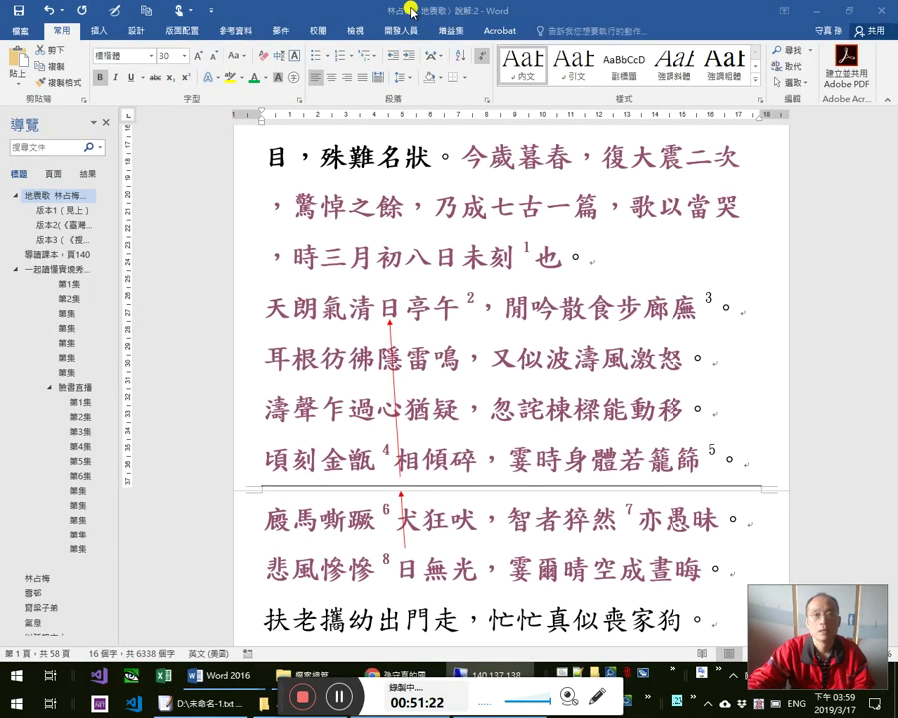
{"action": "key", "text": "alt+Tab"}
{"action": "key", "text": "Tab"}
{"action": "key", "text": "Tab"}
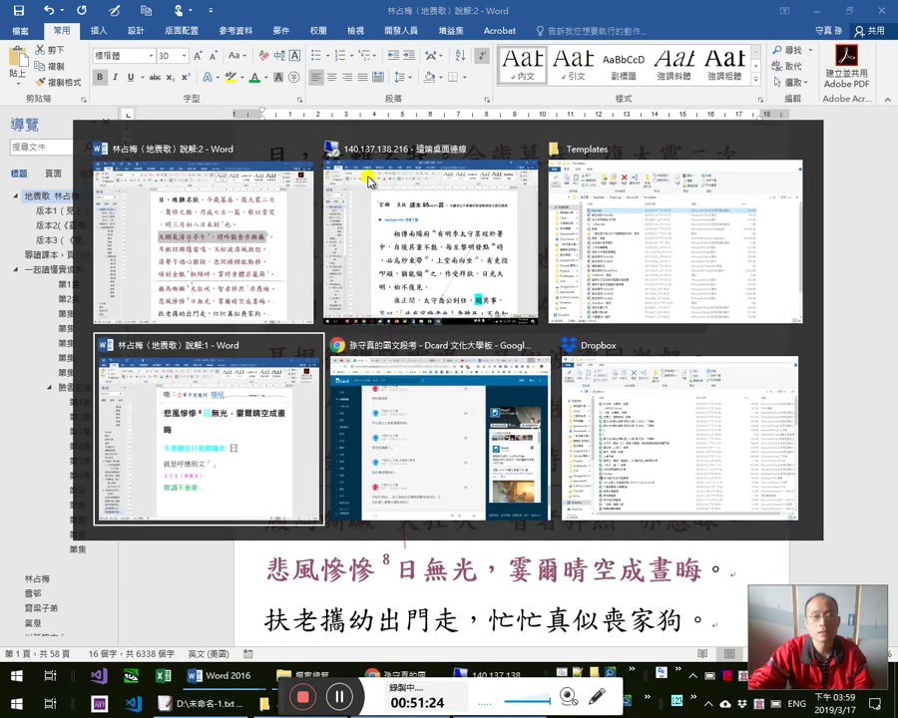
{"action": "key", "text": "alt+Tab"}
{"action": "left_click", "coordinate": [368, 180]}
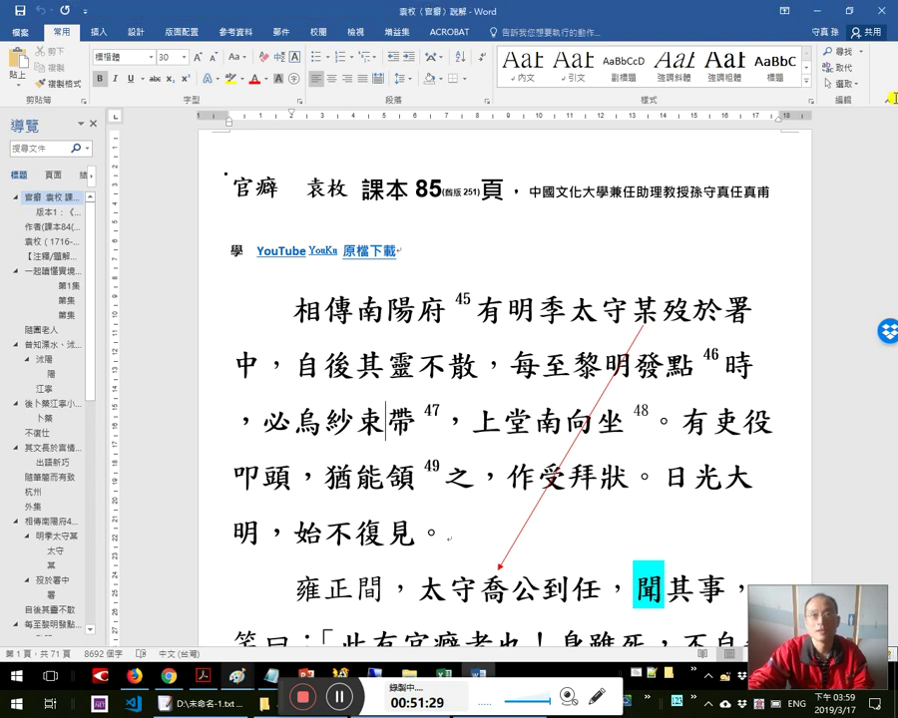
{"action": "left_click", "coordinate": [816, 10]}
{"action": "left_click", "coordinate": [816, 10]}
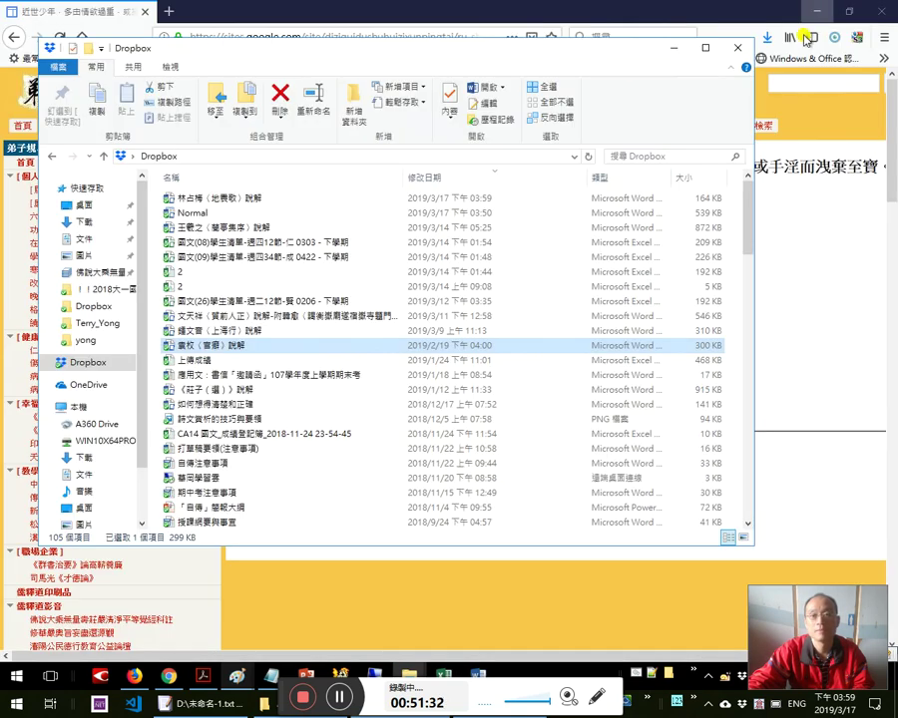
{"action": "left_click", "coordinate": [165, 680]}
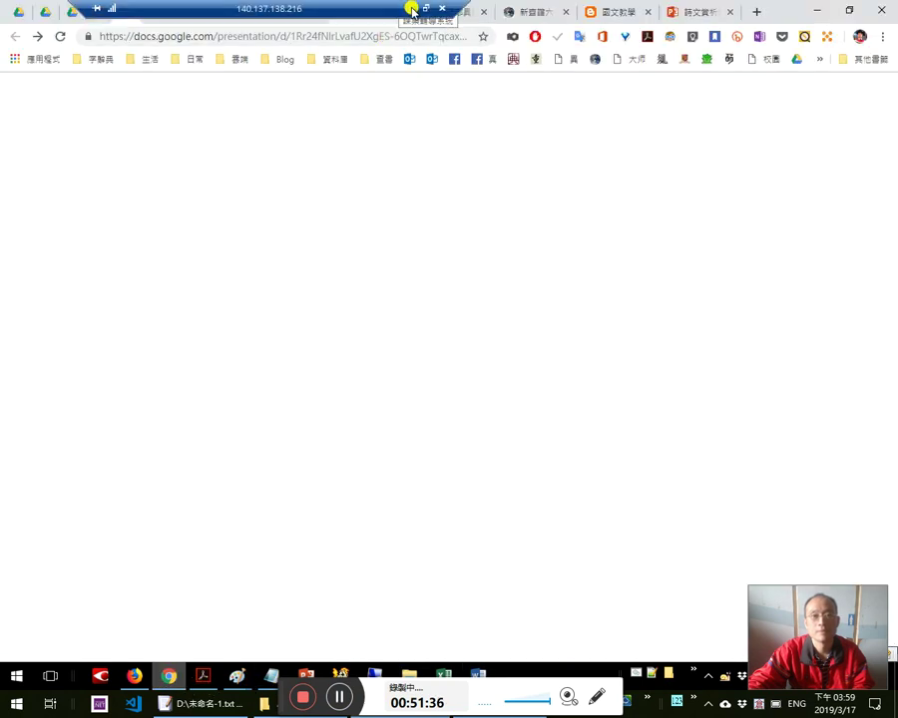
Switch to the document's explanation window and paste the copied verse line inside the empty brackets after 就是呼應前文.
{"action": "left_click", "coordinate": [409, 8]}
{"action": "left_click", "coordinate": [524, 426]}
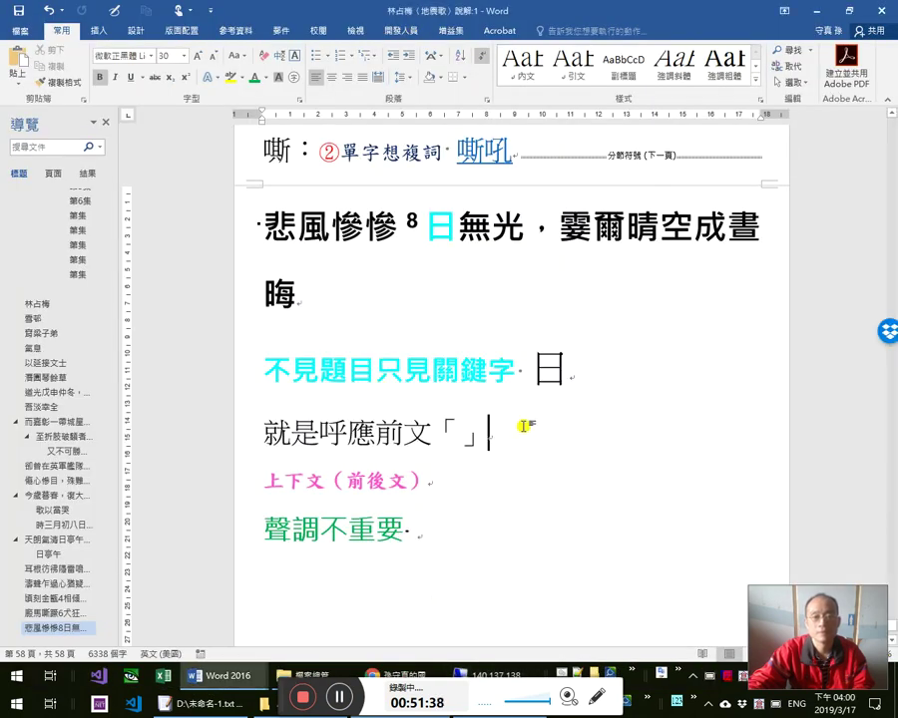
{"action": "key", "text": "Left"}
{"action": "key", "text": "ctrl+v"}
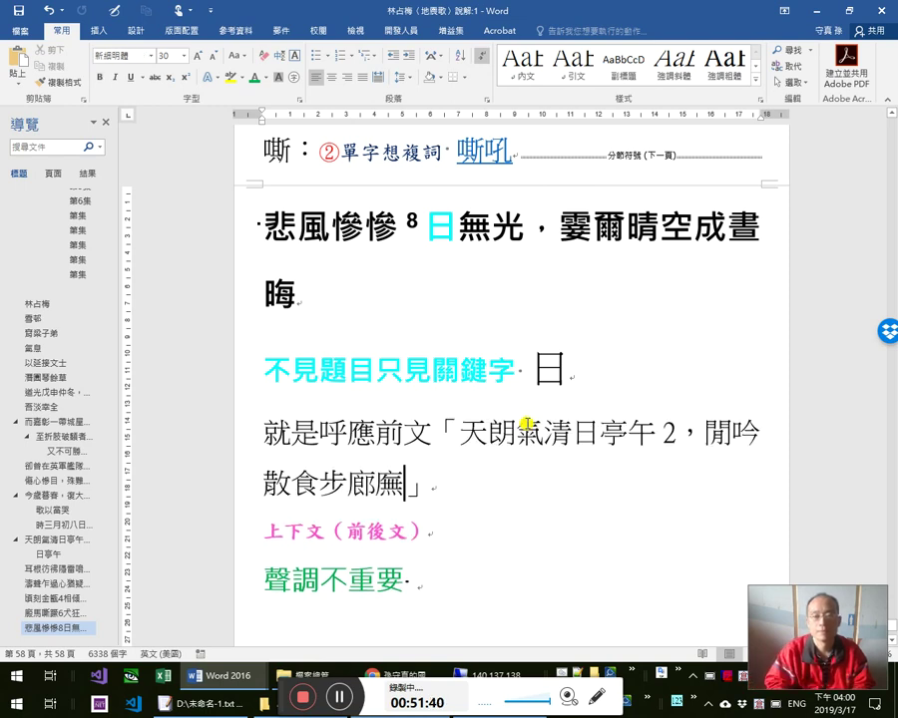
Trim the pasted quotation to 天朗氣清日亭午 and add 的「日」 after its closing bracket.
{"action": "key", "text": "shift+Left"}
{"action": "key", "text": "shift+Left"}
{"action": "key", "text": "shift+Left"}
{"action": "key", "text": "shift+Left"}
{"action": "key", "text": "shift+Left"}
{"action": "key", "text": "shift+Left"}
{"action": "key", "text": "shift+Left"}
{"action": "key", "text": "shift+Left"}
{"action": "key", "text": "shift+Left"}
{"action": "key", "text": "shift+Left"}
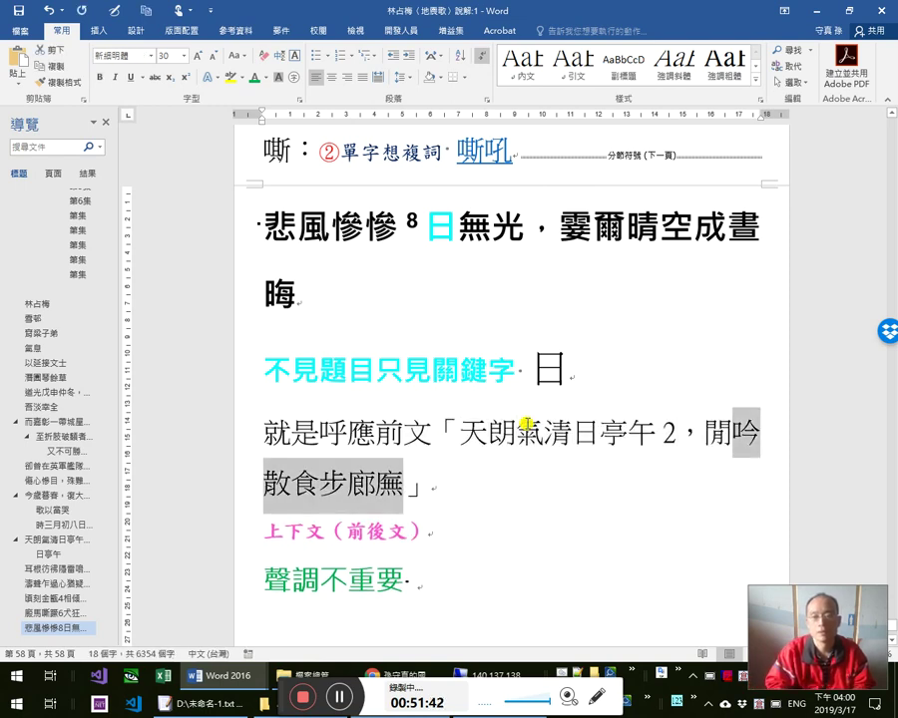
{"action": "key", "text": "Left"}
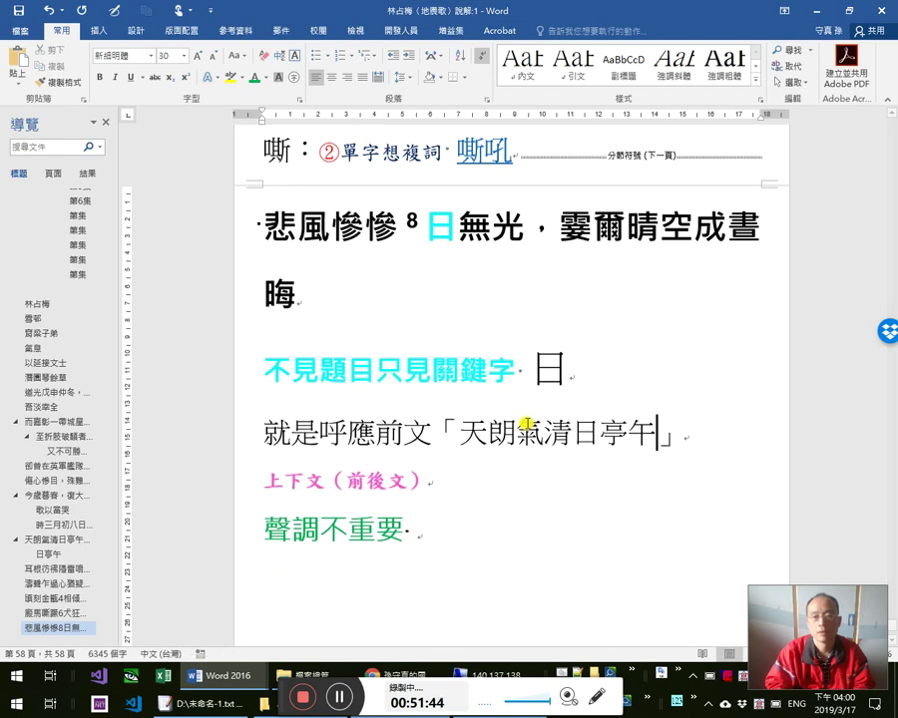
{"action": "type", "text": "的「日」"}
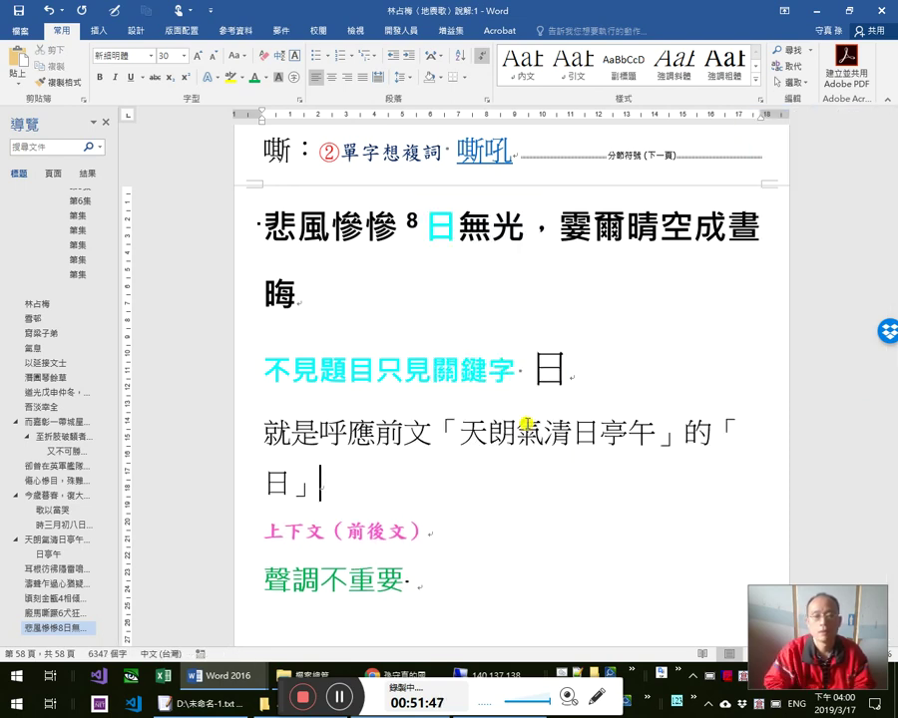
Paste the verse line again on a new line below 的「日」, and replace the green 聲調不重要 line with an empty paragraph.
{"action": "key", "text": "Return"}
{"action": "key", "text": "ctrl+v"}
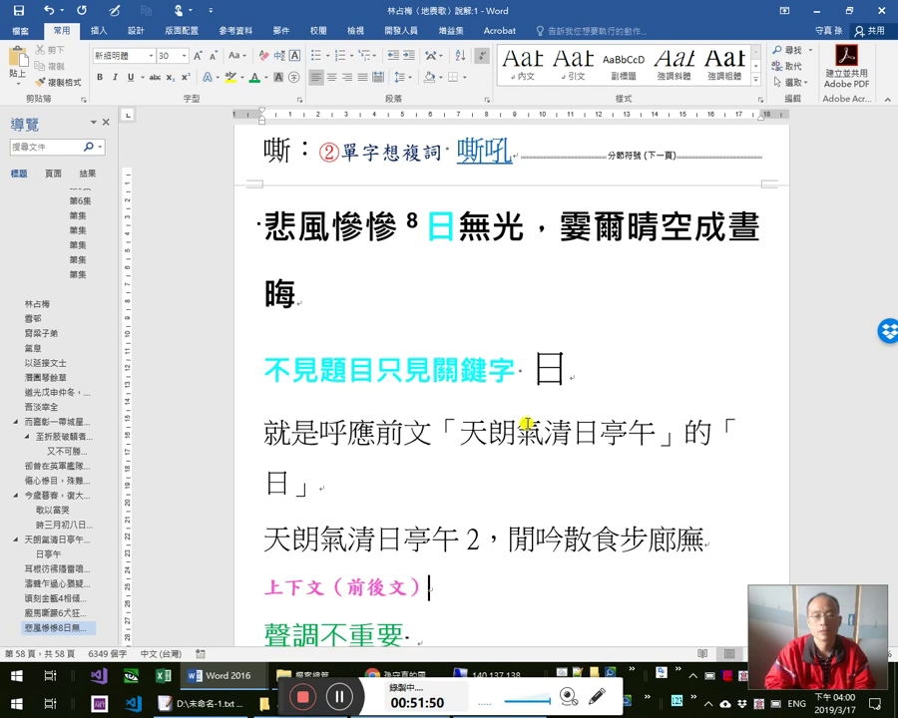
{"action": "key", "text": "Down"}
{"action": "key", "text": "shift+Home"}
{"action": "key", "text": "BackSpace"}
{"action": "key", "text": "BackSpace"}
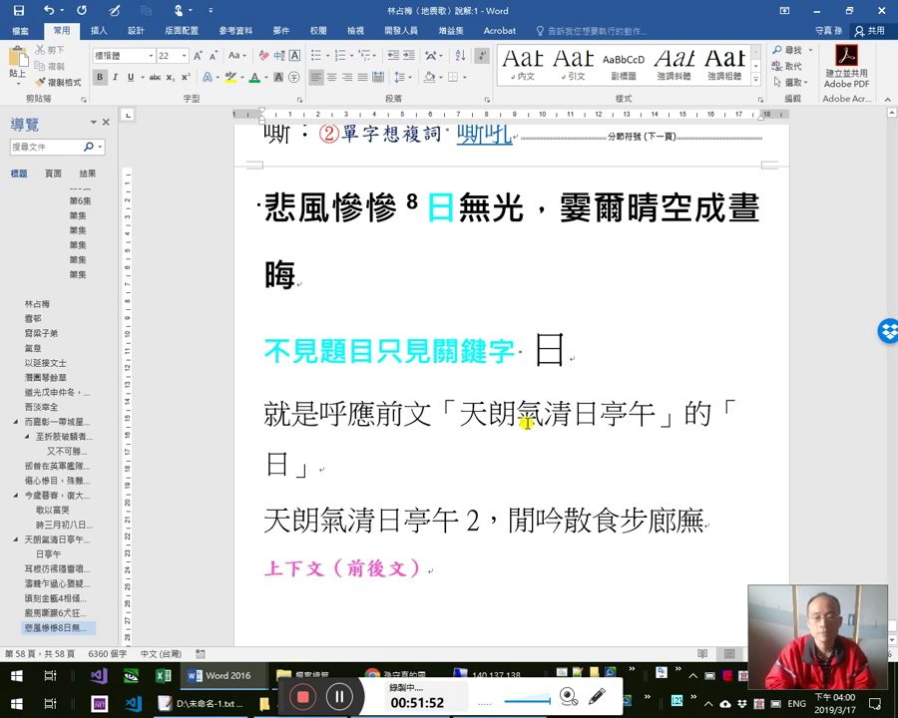
{"action": "key", "text": "Up"}
{"action": "key", "text": "Return"}
{"action": "key", "text": "BackSpace"}
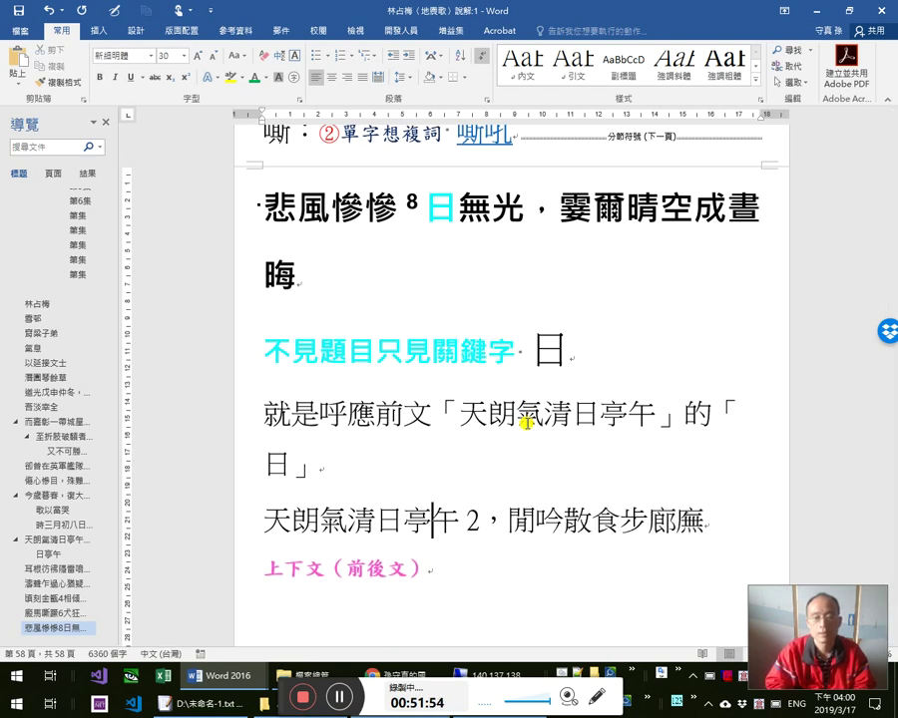
{"action": "key", "text": "Return"}
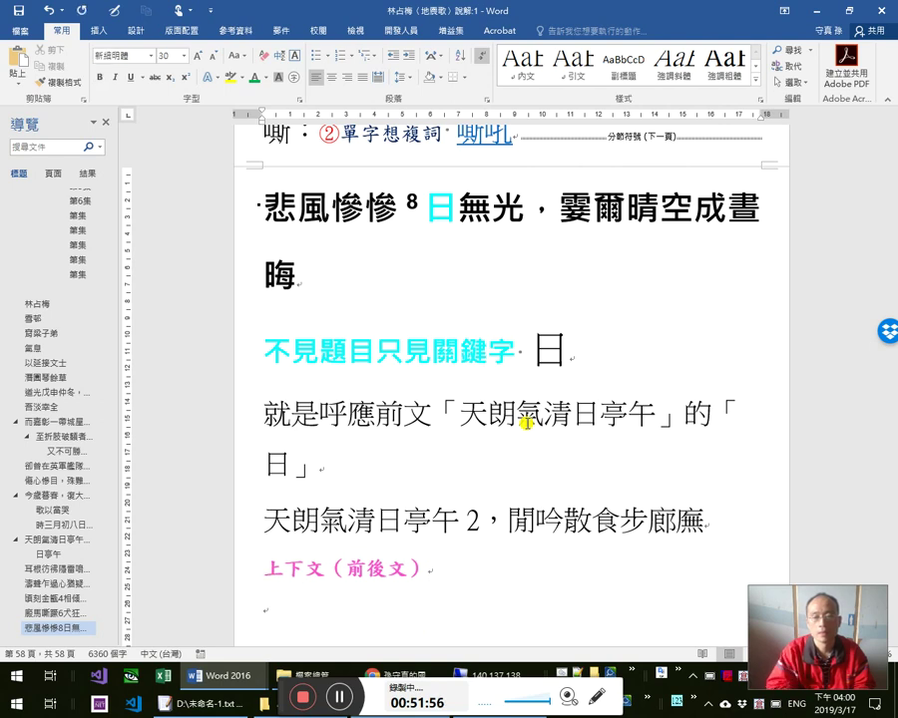
Enclose 天朗氣清日亭午 in 「」 brackets on the new line and add 與這裡的 after the closing bracket.
{"action": "type", "text": "「"}
{"action": "key", "text": "Right"}
{"action": "key", "text": "Right"}
{"action": "key", "text": "Right"}
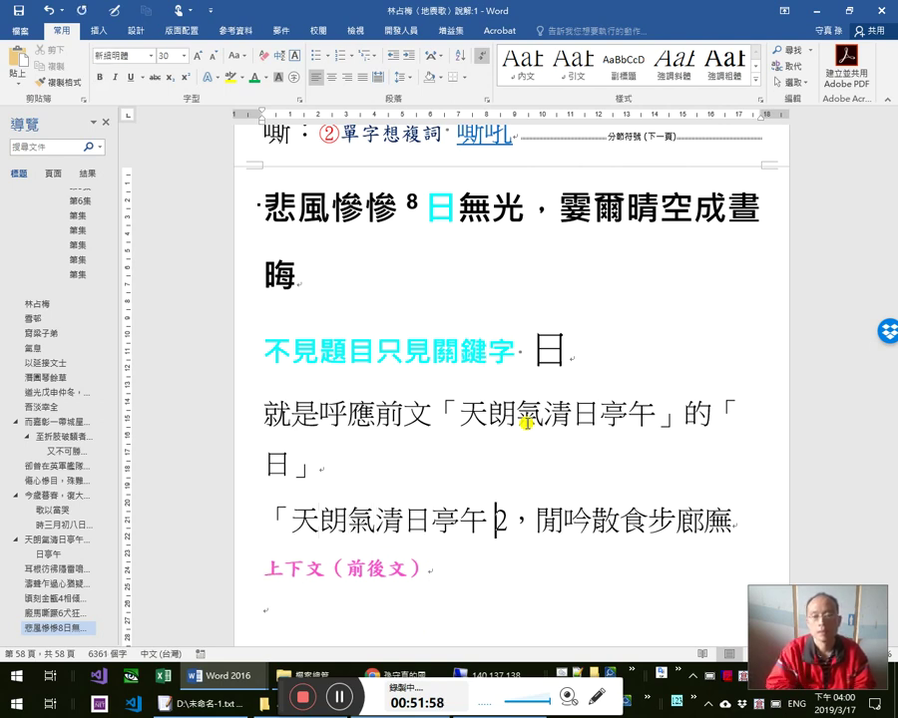
{"action": "type", "text": "」與這裡"}
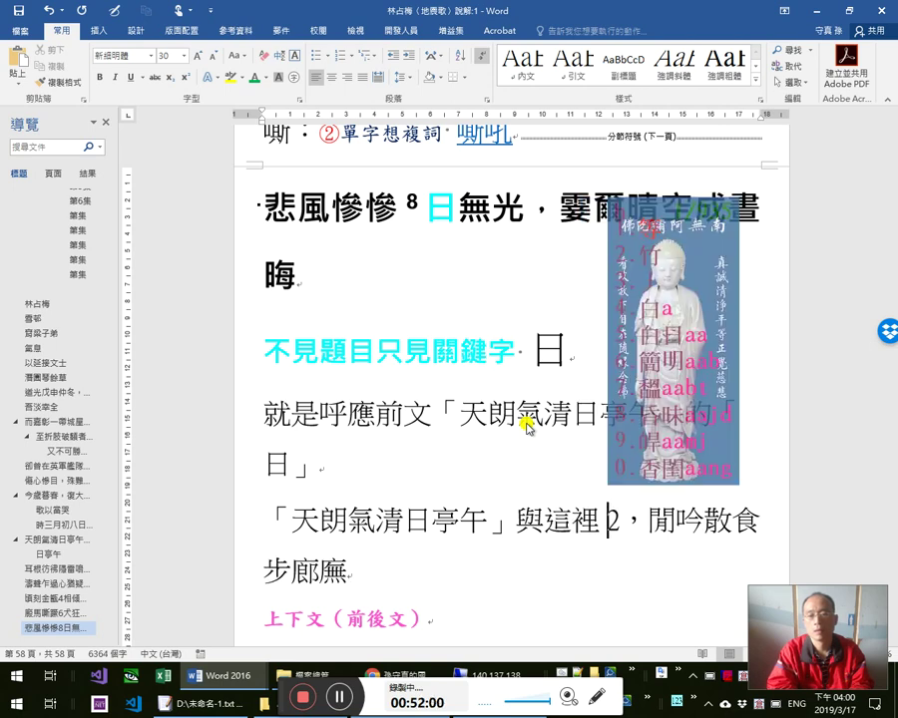
{"action": "type", "text": "的"}
Copy 悲風慘慘8日無光 from the verse heading and paste it behind a new opening 「 bracket after 與這裡的.
{"action": "left_click", "coordinate": [520, 209]}
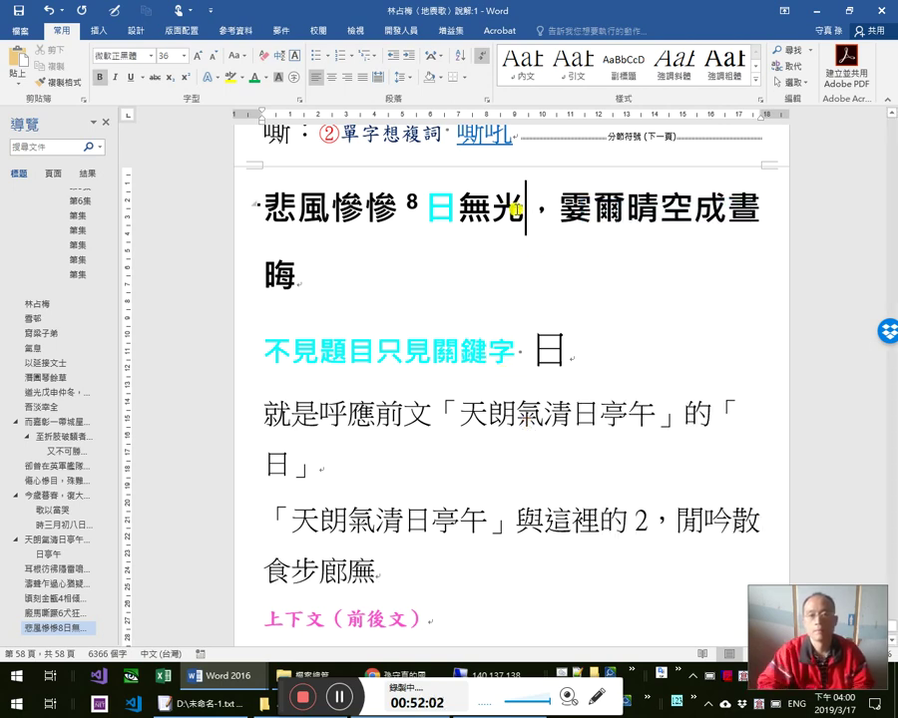
{"action": "key", "text": "shift+Home"}
{"action": "key", "text": "ctrl+c"}
{"action": "key", "text": "Down"}
{"action": "key", "text": "Down"}
{"action": "key", "text": "Down"}
{"action": "key", "text": "Down"}
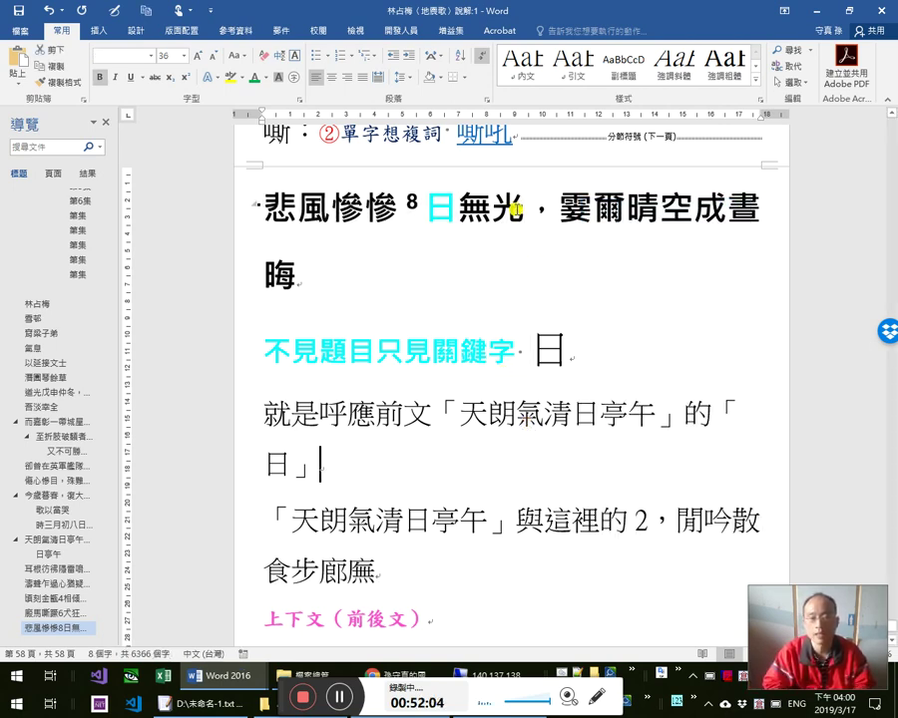
{"action": "key", "text": "Down"}
{"action": "key", "text": "Right"}
{"action": "key", "text": "Right"}
{"action": "key", "text": "Right"}
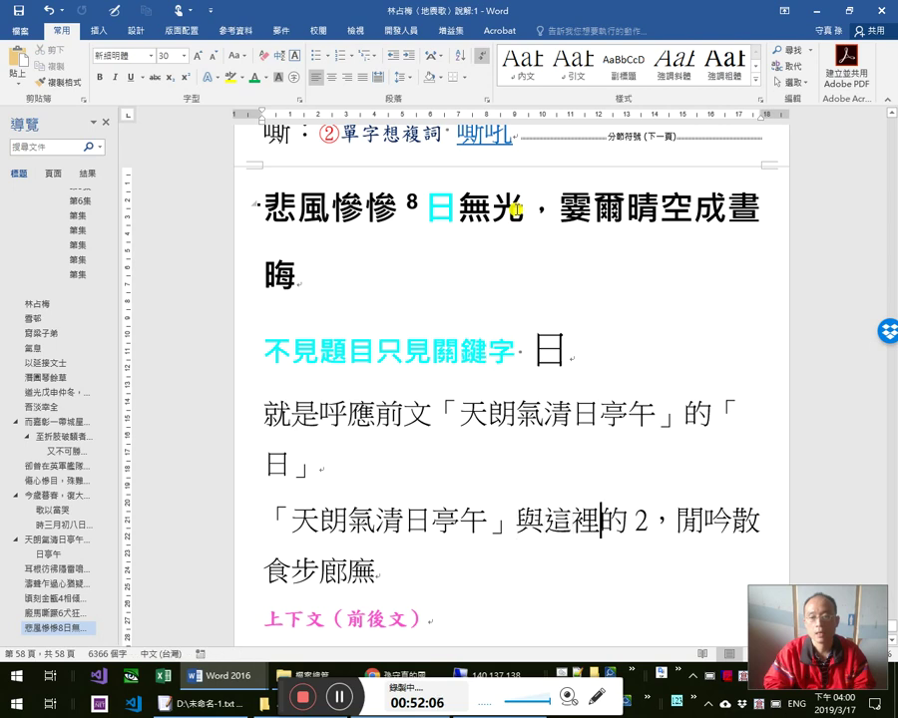
{"action": "type", "text": "「"}
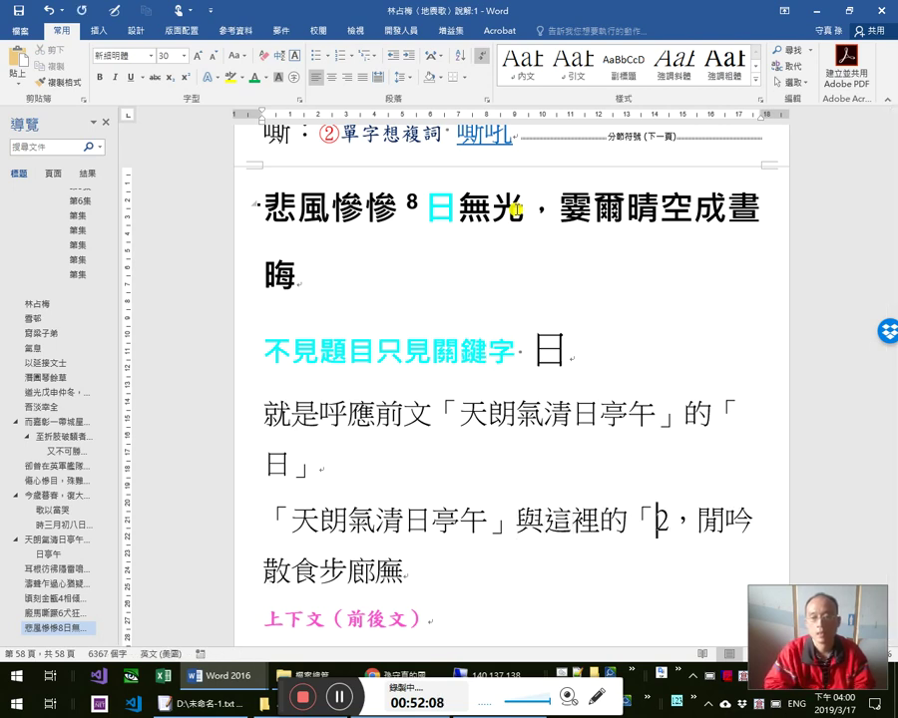
{"action": "key", "text": "ctrl+v"}
Replace the leftover verse text after the pasted quotation with a closing 」 bracket and delete the 8 before 日無光.
{"action": "key", "text": "shift+End"}
{"action": "key", "text": "Left"}
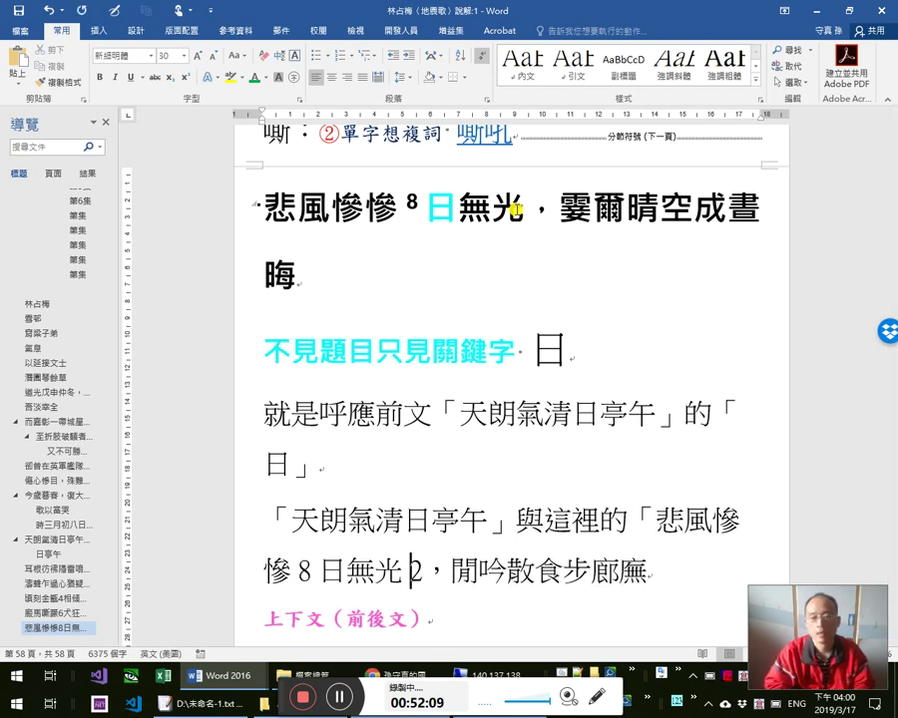
{"action": "key", "text": "shift+End"}
{"action": "type", "text": "」"}
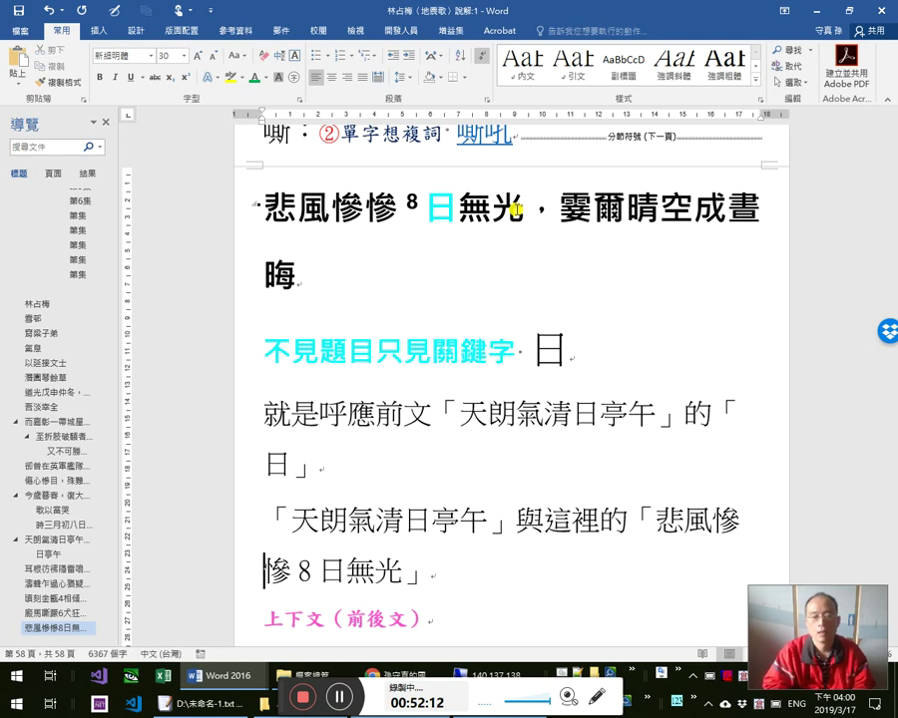
{"action": "key", "text": "Delete"}
{"action": "key", "text": "End"}
Add 正好作對比 after the closing bracket of 「悲風慘慘日無光」.
{"action": "type", "text": "v"}
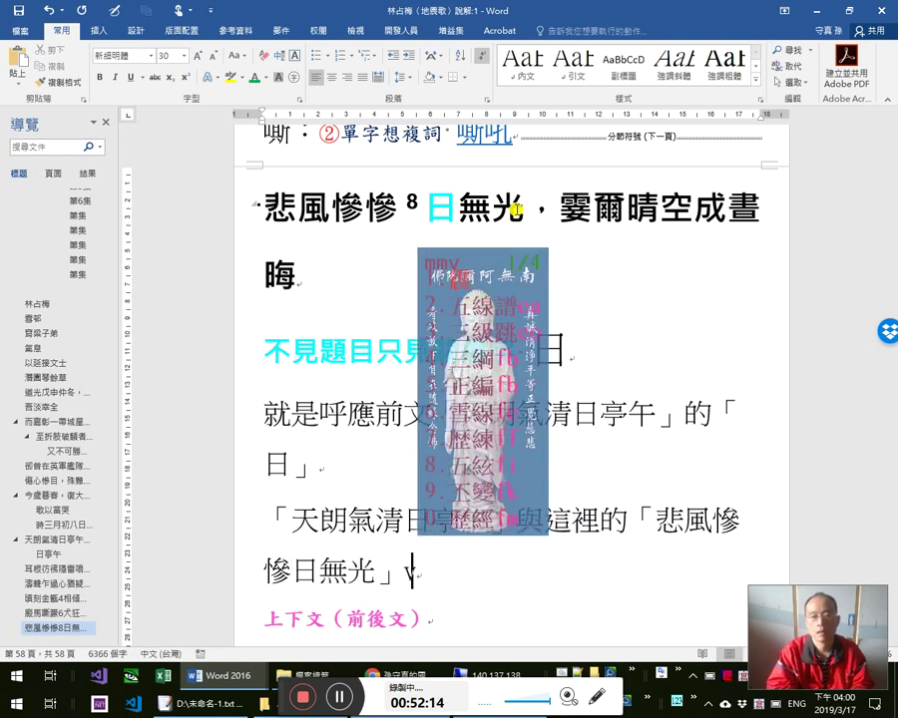
{"action": "type", "text": "正好作"}
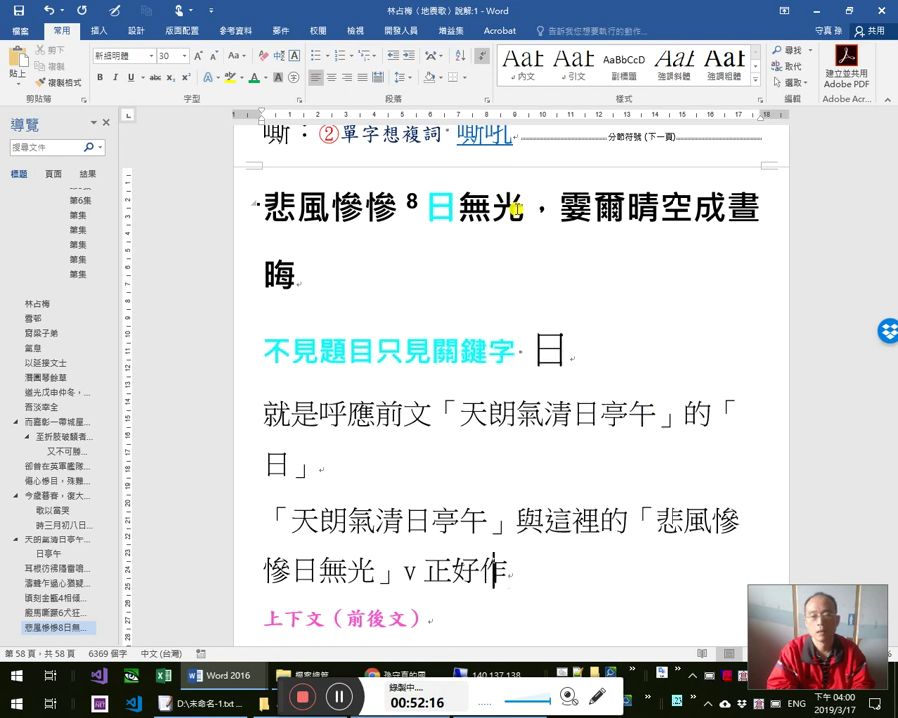
{"action": "key", "text": "Left"}
{"action": "key", "text": "Left"}
{"action": "key", "text": "Left"}
{"action": "key", "text": "Delete"}
{"action": "key", "text": "End"}
{"action": "type", "text": "對比"}
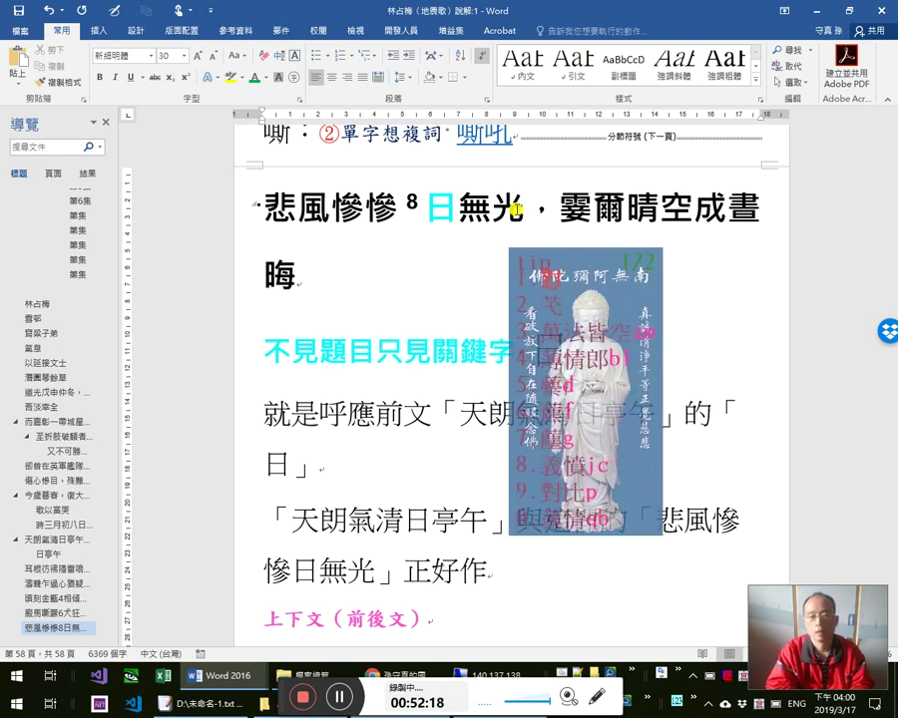
Start a new line below the comparison note with 氣 有氣才有「風.
{"action": "key", "text": "Return"}
{"action": "type", "text": "氣"}
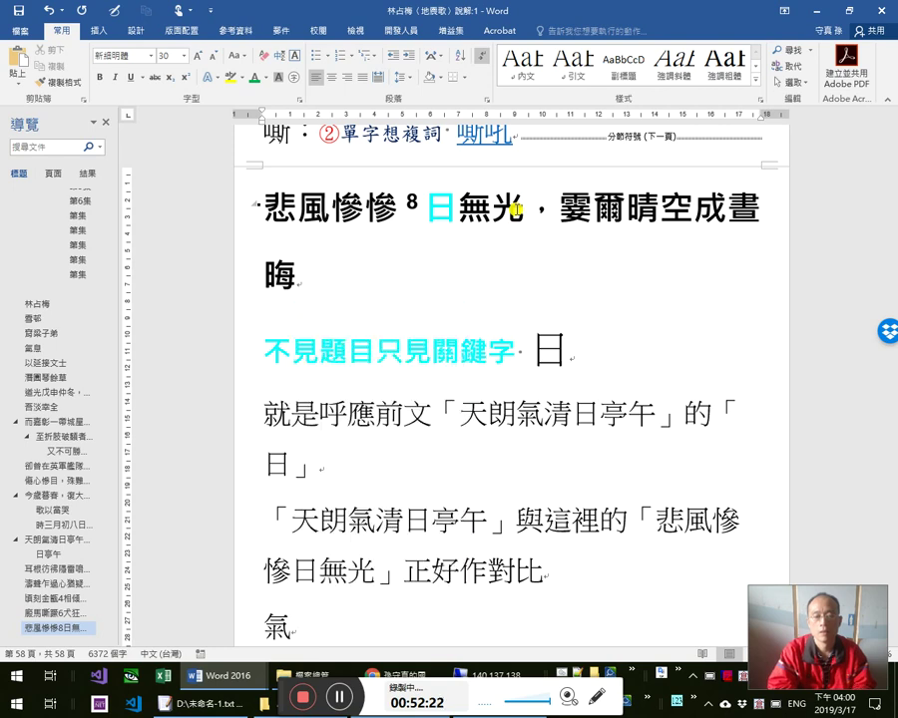
{"action": "type", "text": " 有"}
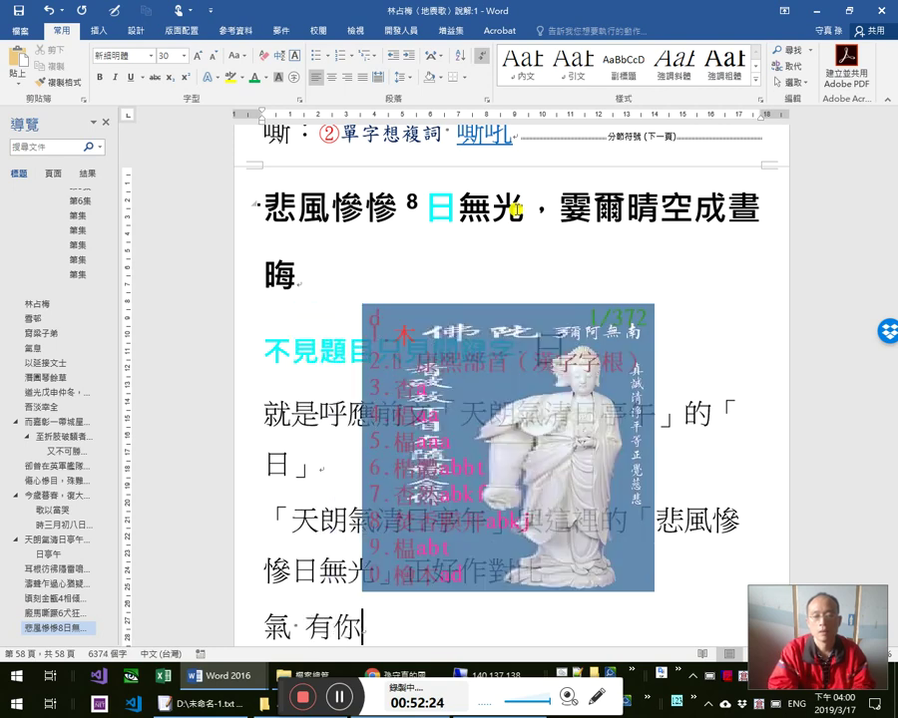
{"action": "type", "text": "人氣才有"}
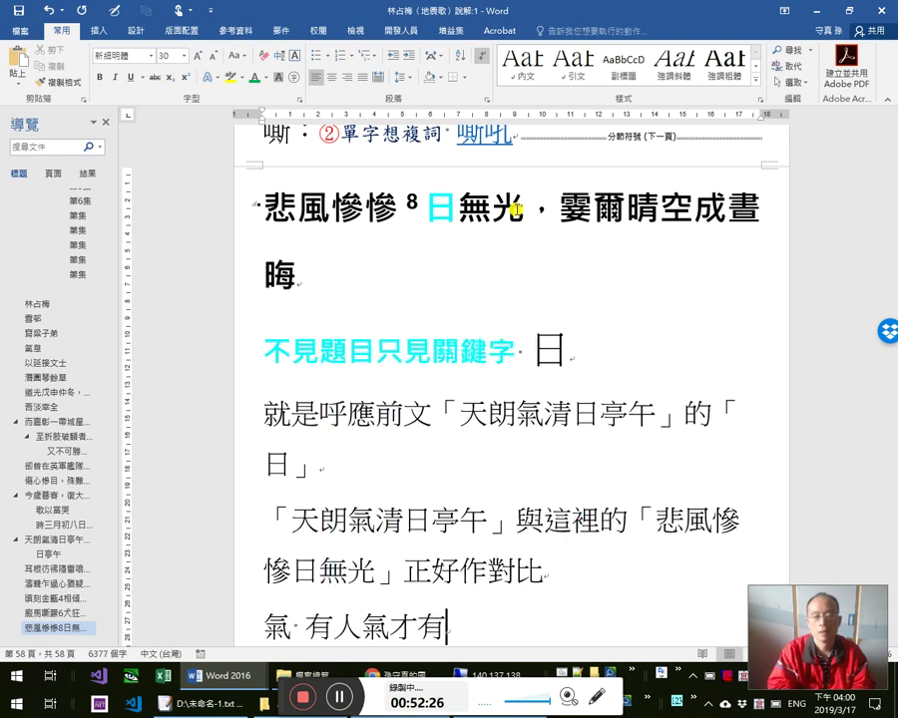
{"action": "left_click", "coordinate": [333, 626]}
{"action": "key", "text": "Delete"}
{"action": "left_click", "coordinate": [416, 626]}
{"action": "type", "text": "風"}
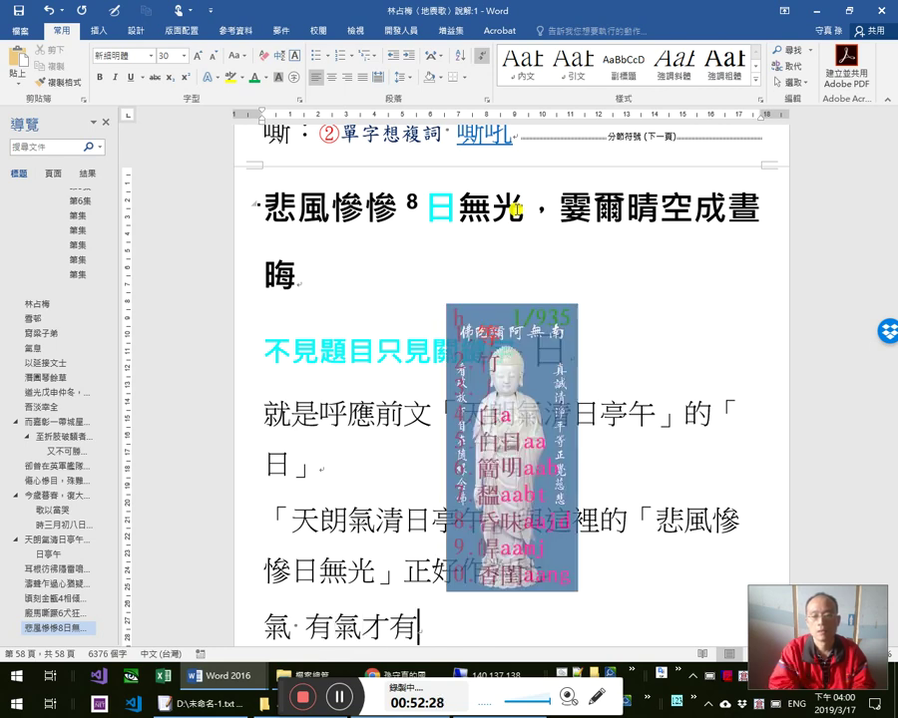
{"action": "type", "text": "「風"}
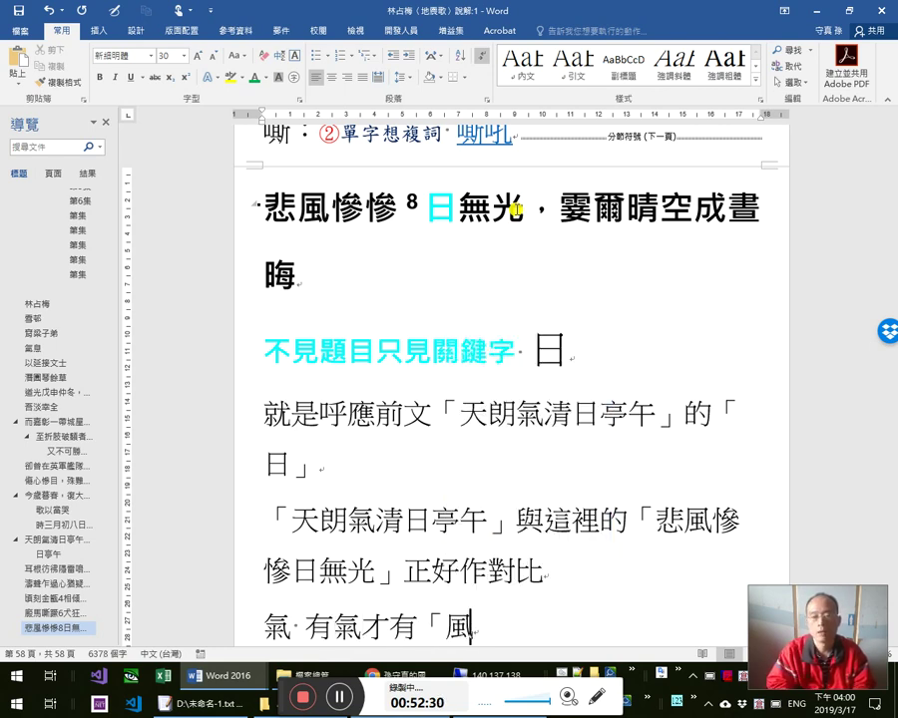
{"action": "key", "text": "End"}
Close the bracket after 風 and continue the line with 所以這裡的「風」.
{"action": "type", "text": "」 所以"}
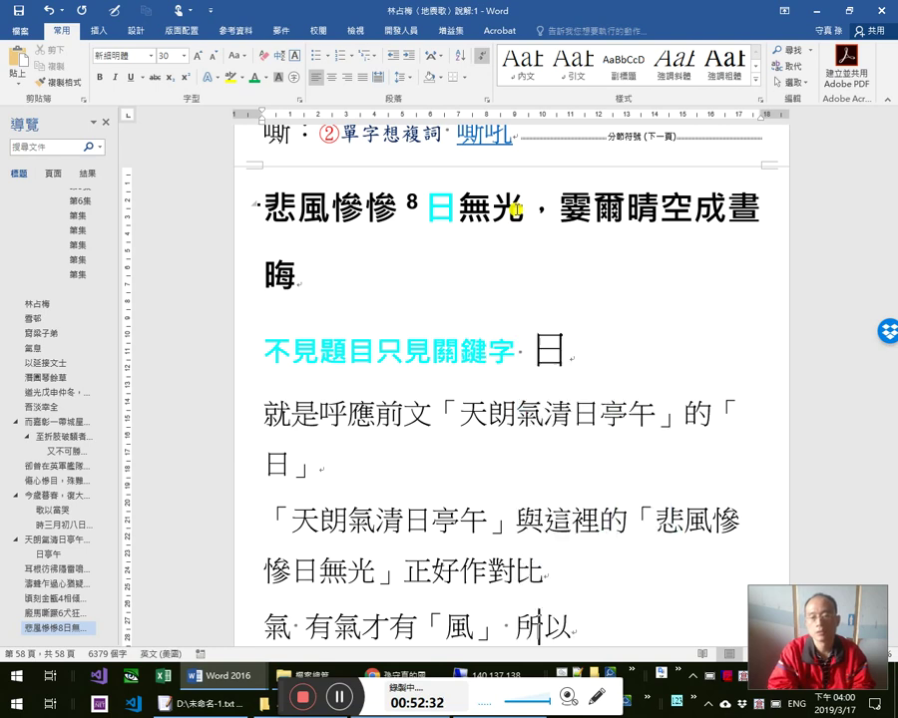
{"action": "type", "text": "「風」"}
{"action": "key", "text": "Left"}
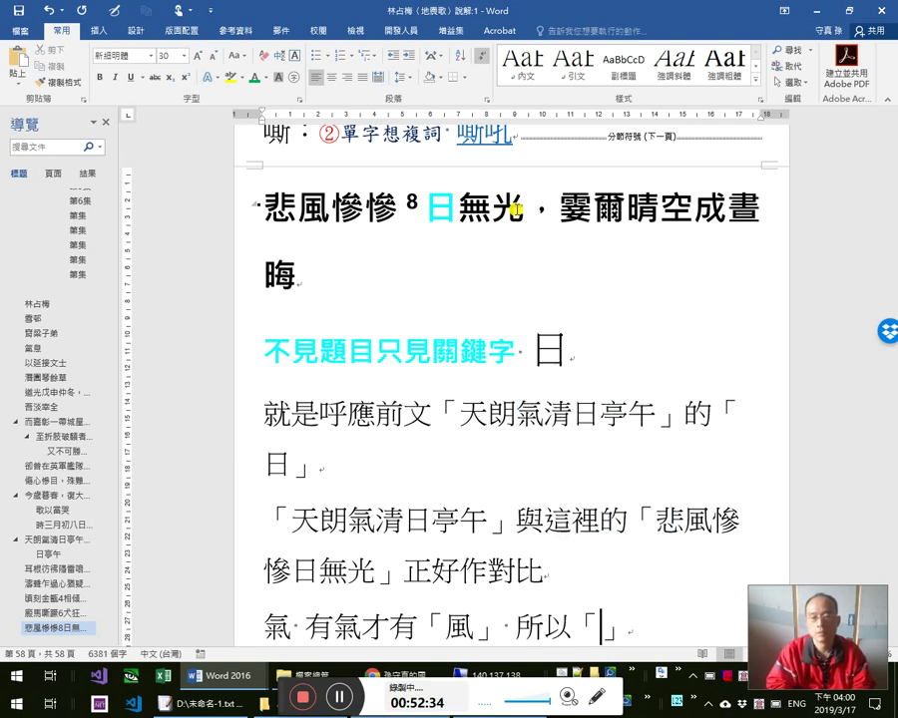
{"action": "type", "text": "風」 所以"}
{"action": "type", "text": "這裡的"}
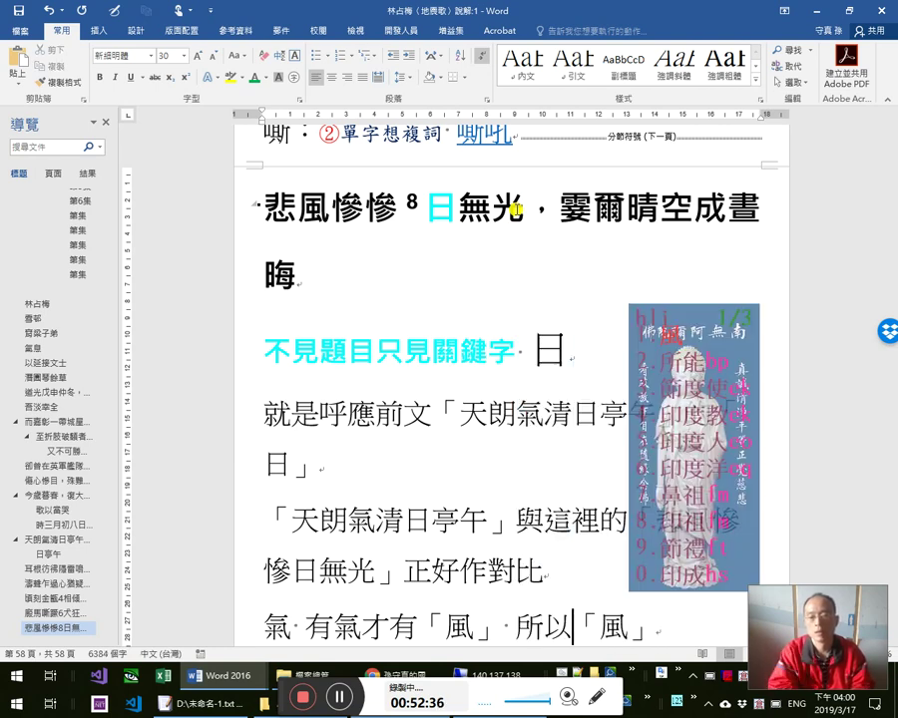
{"action": "key", "text": "End"}
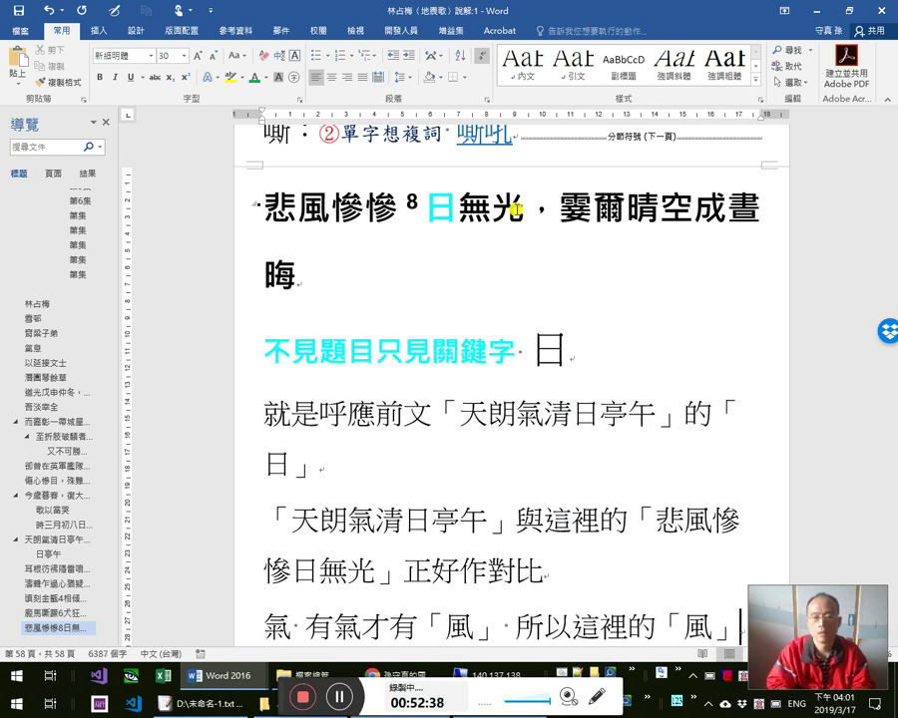
Complete the sentence about 風 with 就是前文的「氣」.
{"action": "type", "text": "就是了"}
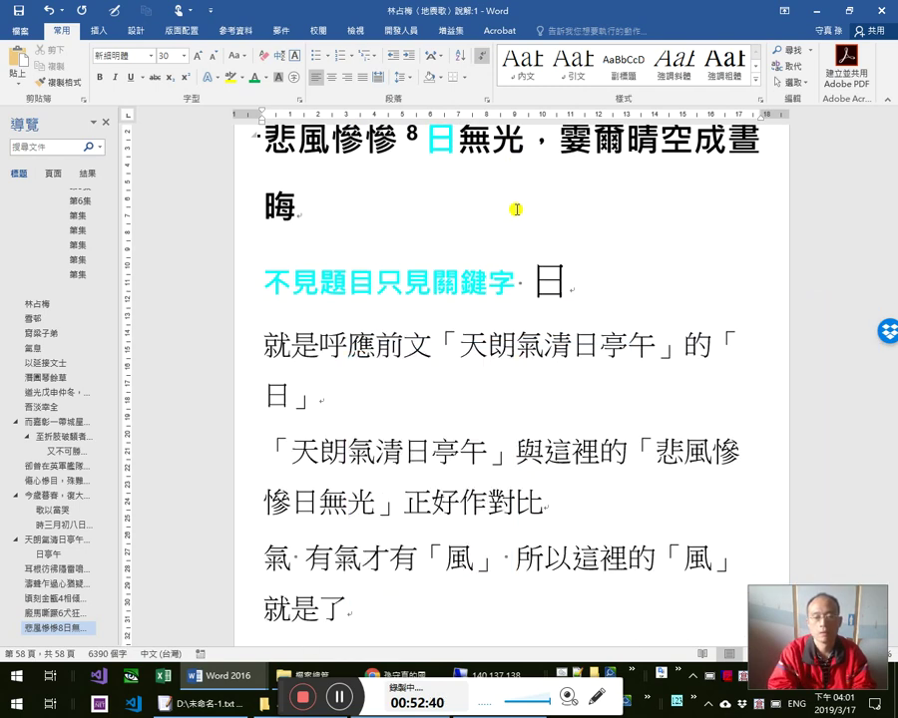
{"action": "type", "text": "前文的"}
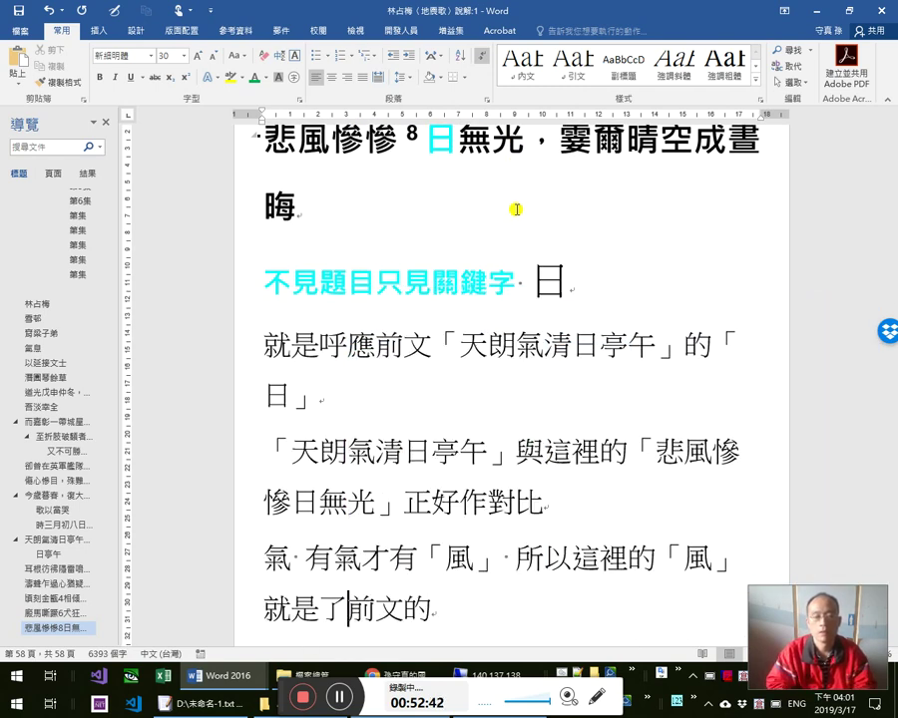
{"action": "type", "text": "上下文（前後文）"}
{"action": "key", "text": "ctrl+z"}
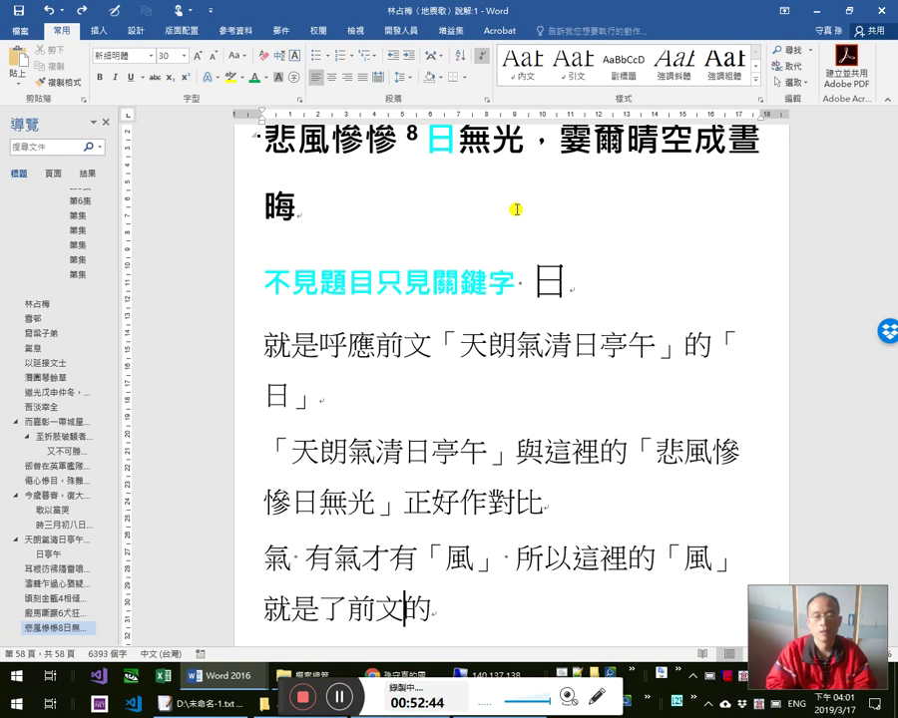
{"action": "key", "text": "Delete"}
{"action": "type", "text": "「」"}
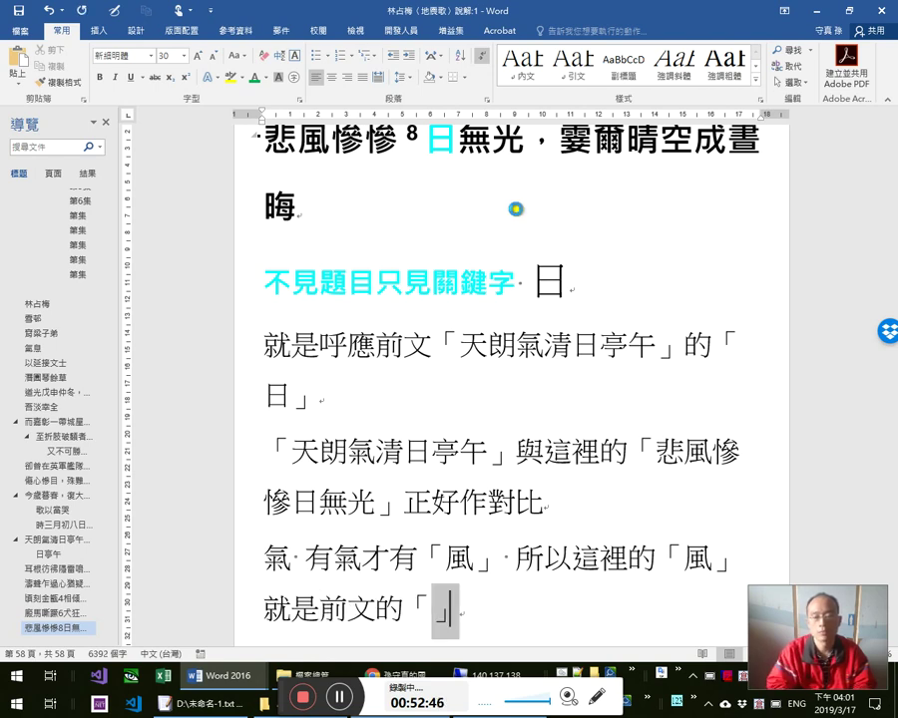
{"action": "key", "text": "Left"}
{"action": "type", "text": "氣"}
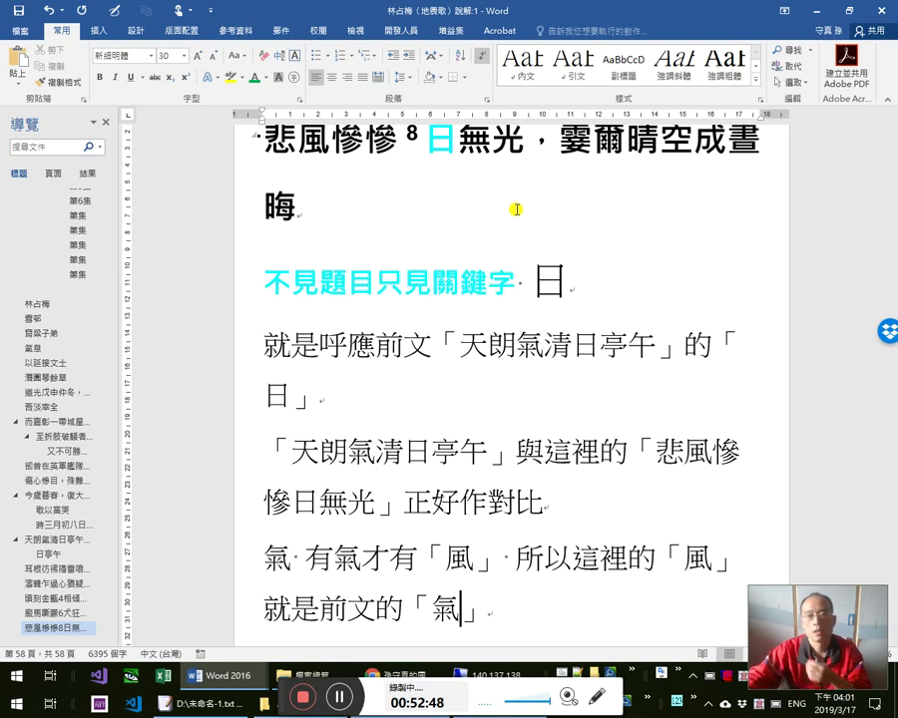
{"action": "left_click", "coordinate": [315, 458]}
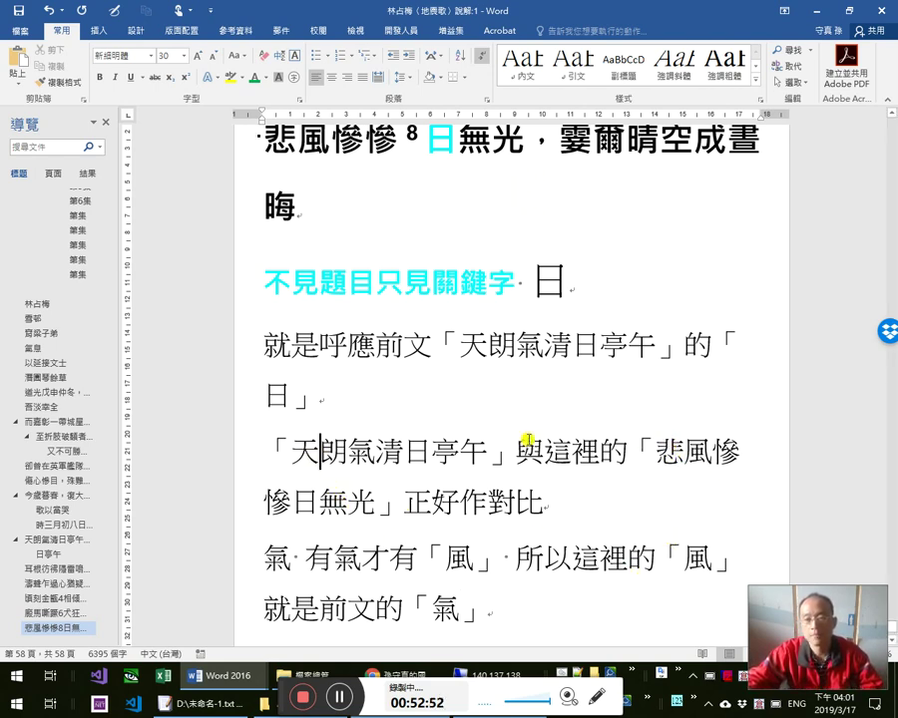
{"action": "left_click", "coordinate": [292, 501]}
{"action": "left_click_drag", "start_coordinate": [403, 455], "coordinate": [486, 459]}
{"action": "mouse_move", "coordinate": [470, 710]}
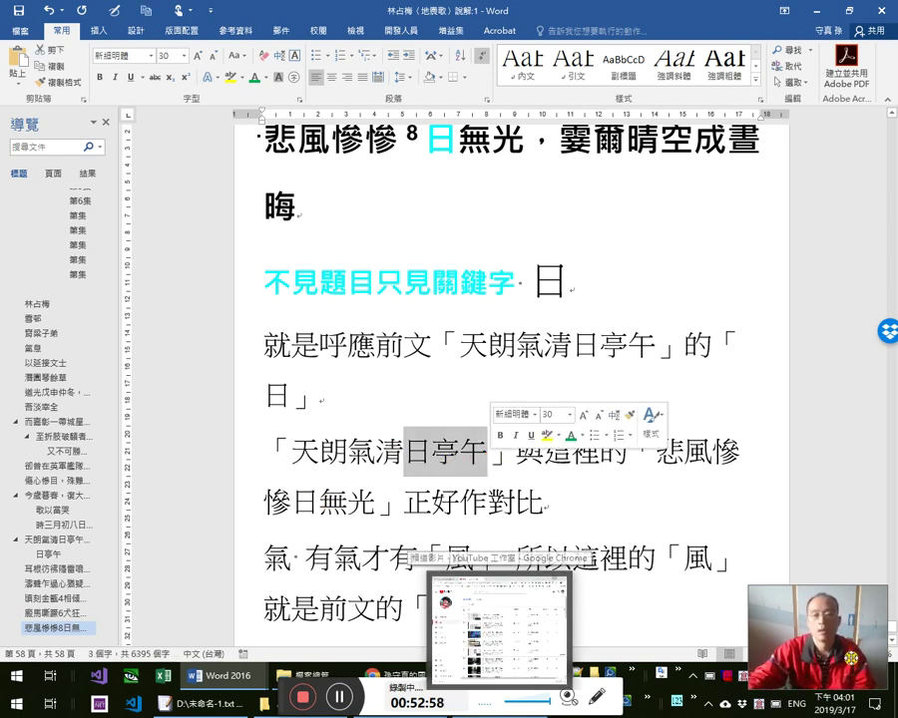
{"action": "left_click", "coordinate": [643, 502]}
Add a new line below 就是前文的「氣」 reading 原來是「悲風慘慘8日無光」.
{"action": "scroll", "coordinate": [590, 581], "scroll_direction": "down", "scroll_amount": 1}
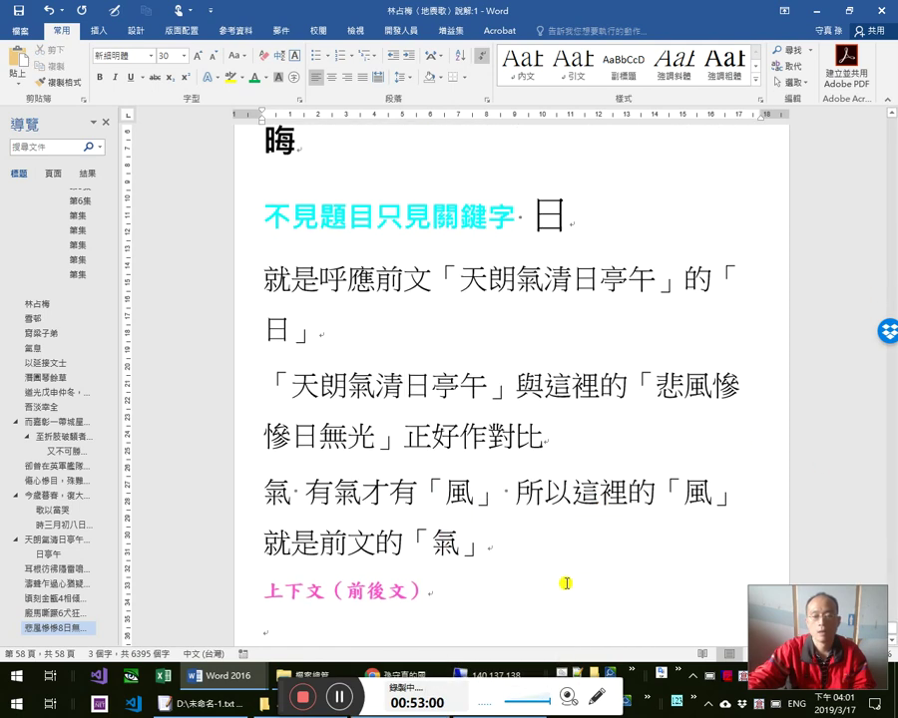
{"action": "left_click", "coordinate": [588, 551]}
{"action": "key", "text": "Return"}
{"action": "type", "text": "原來是「」"}
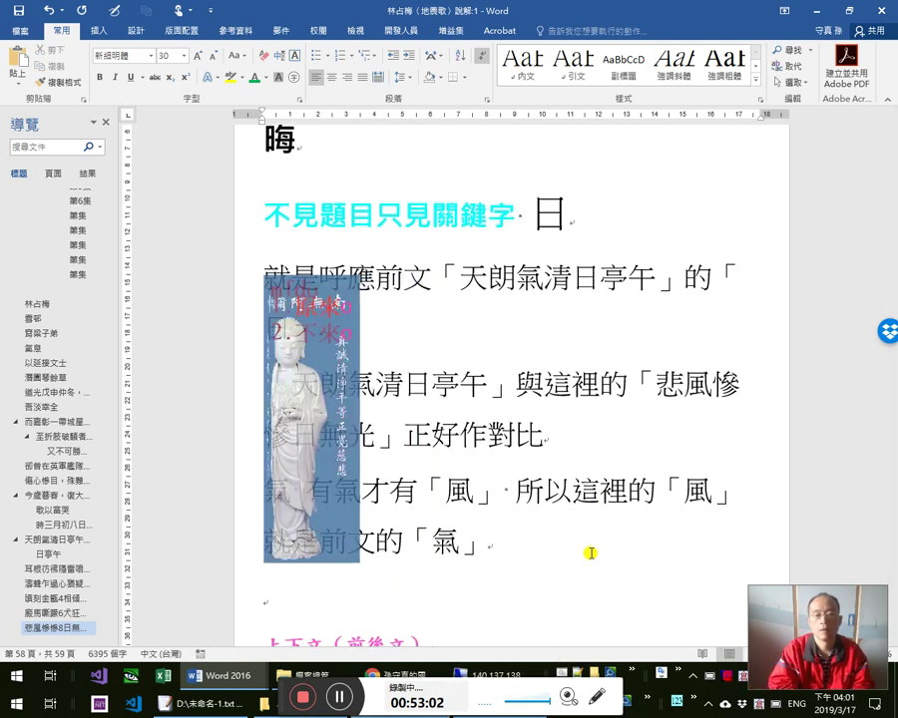
{"action": "type", "text": "悲風慘慘8日無光"}
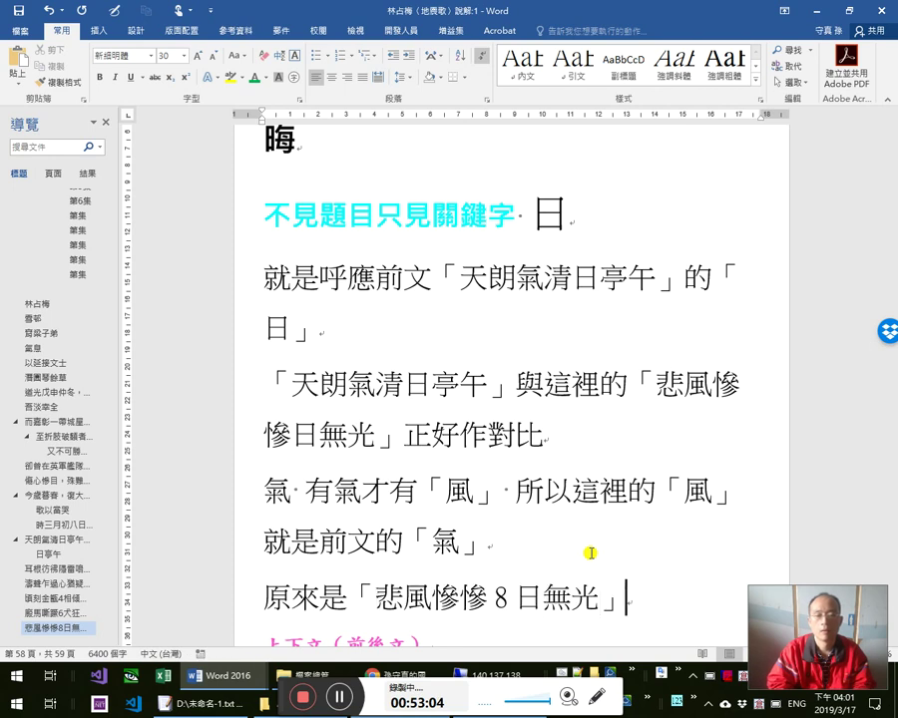
Trim the quotation after 原來是 to 「日無光」 and insert 「日 in front of it.
{"action": "key", "text": "Left"}
{"action": "key", "text": "Left"}
{"action": "key", "text": "Left"}
{"action": "key", "text": "Left"}
{"action": "key", "text": "shift+Left"}
{"action": "key", "text": "shift+Left"}
{"action": "key", "text": "shift+Left"}
{"action": "key", "text": "shift+Left"}
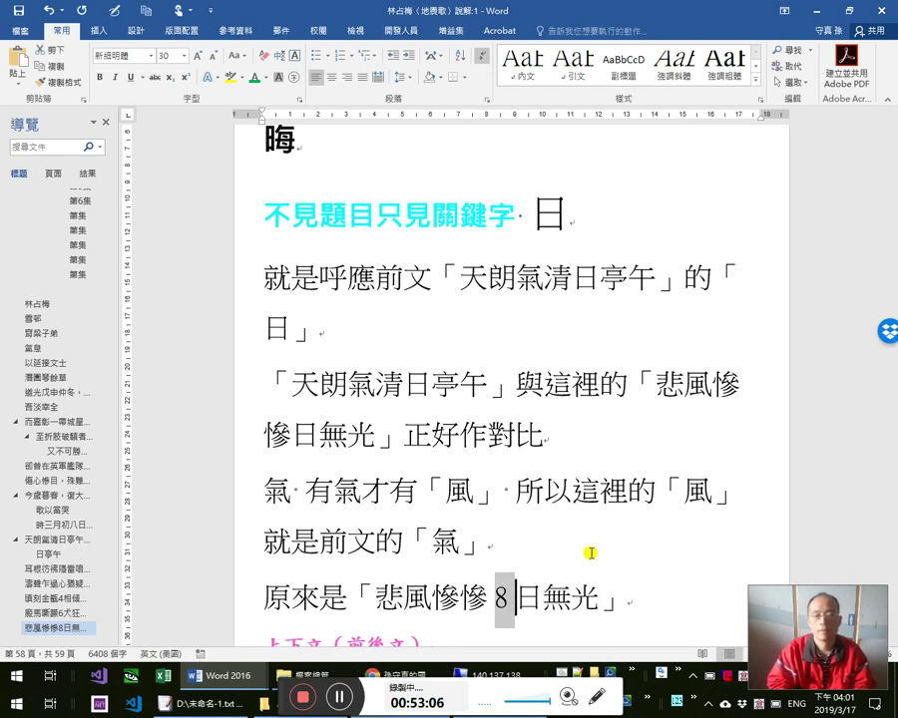
{"action": "key", "text": "shift+Left"}
{"action": "key", "text": "BackSpace"}
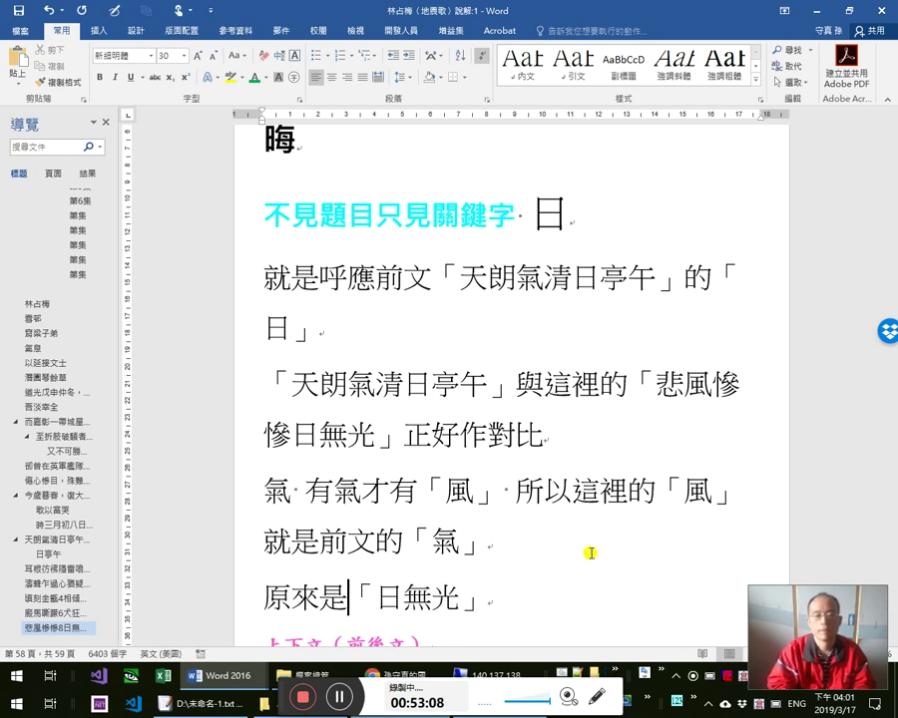
{"action": "type", "text": "日「"}
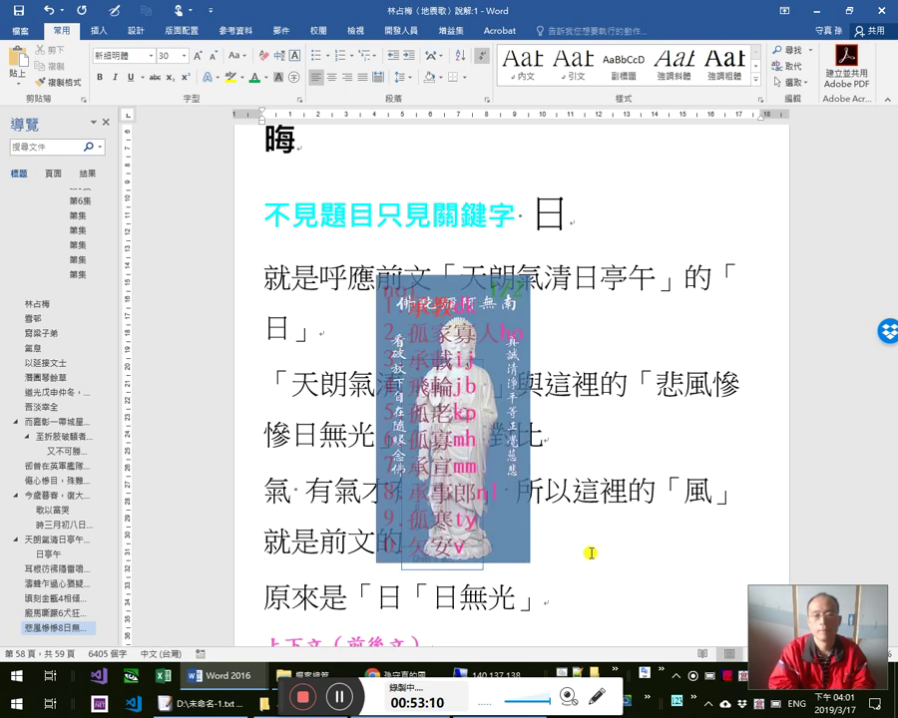
{"action": "key", "text": "Return"}
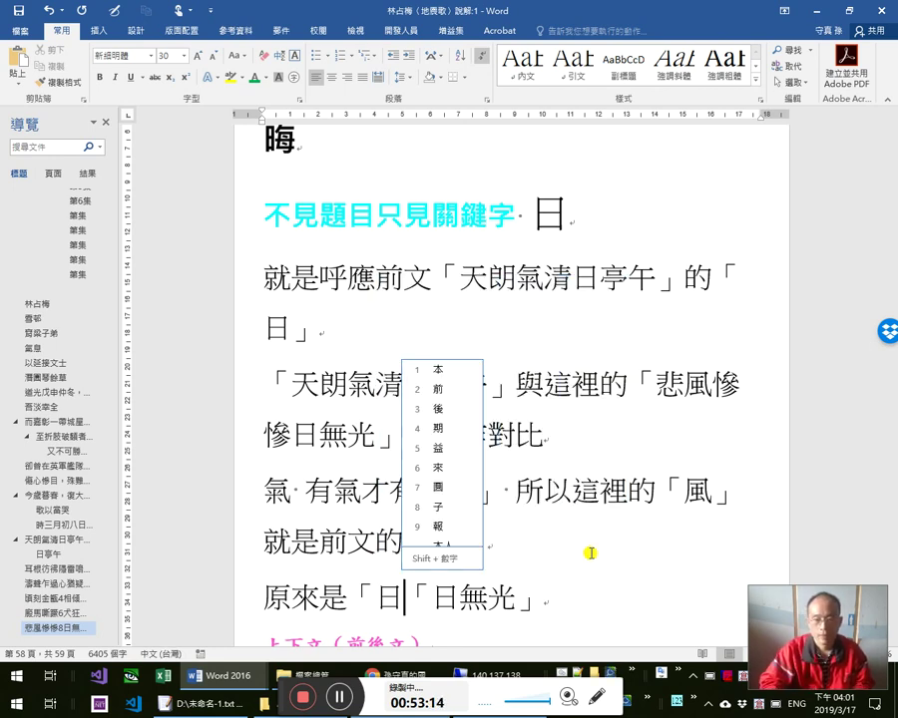
Switch to Notepad++ with the cj5-ftzk.txt word list open.
{"action": "left_click", "coordinate": [593, 541]}
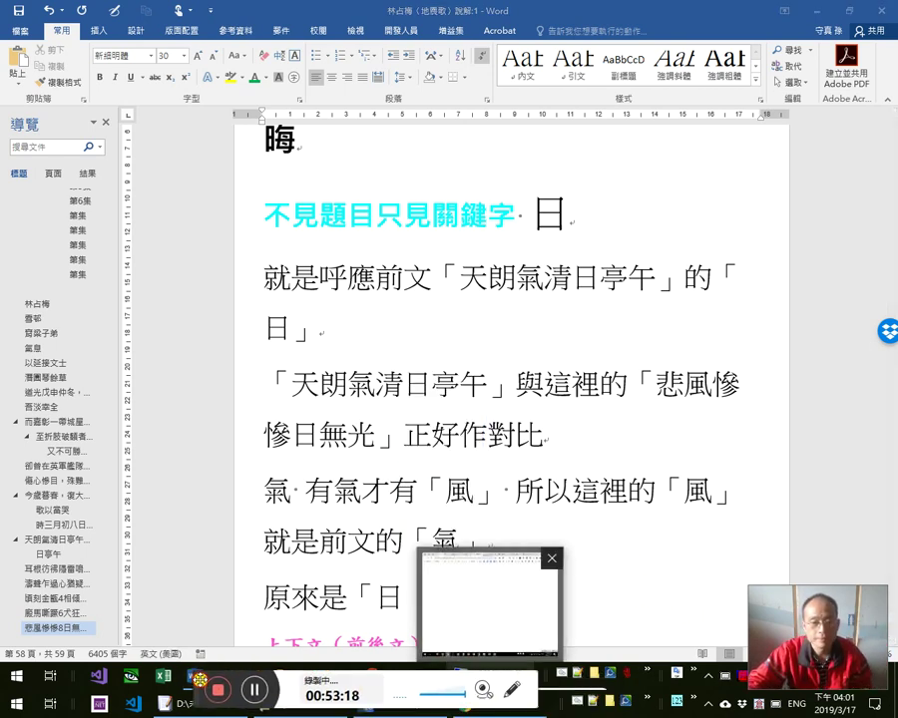
{"action": "type", "text": "「日無光」"}
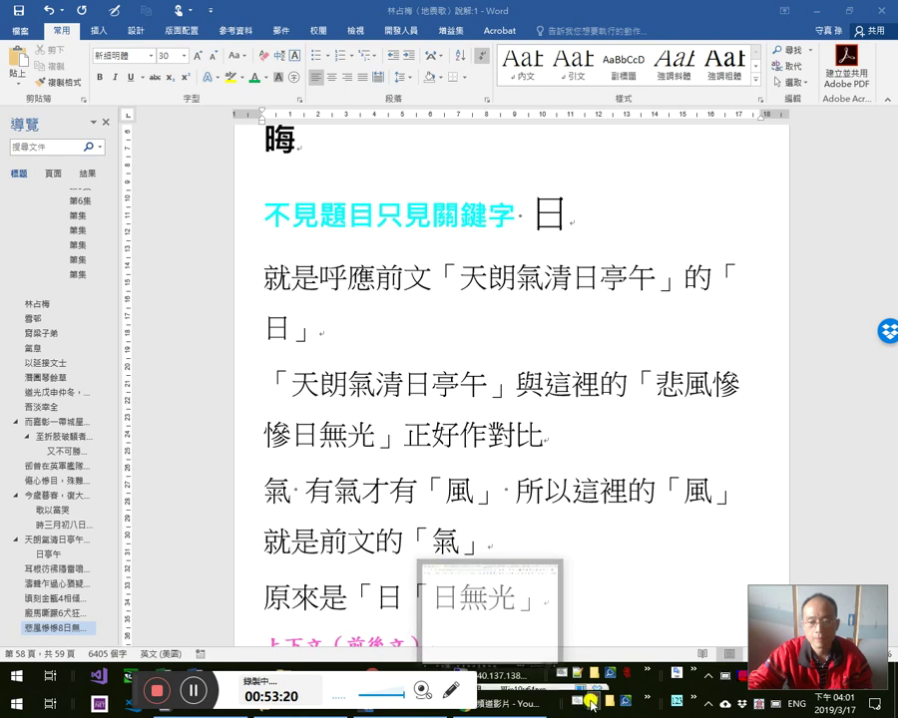
{"action": "left_click", "coordinate": [594, 706]}
{"action": "left_click", "coordinate": [536, 374]}
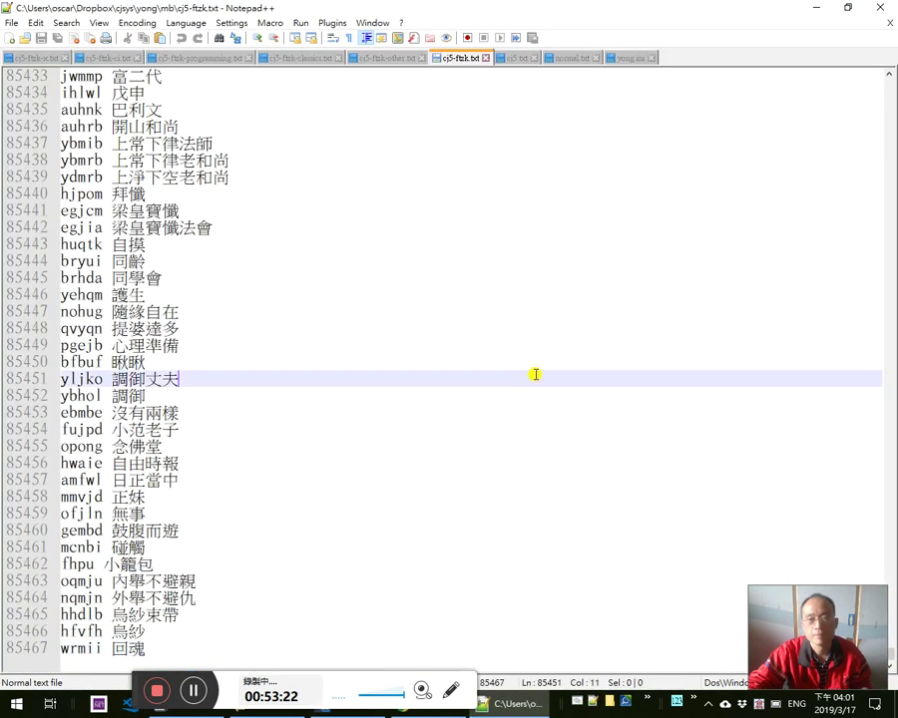
Search the word list for all occurrences of 亭午.
{"action": "key", "text": "ctrl+shift+Left"}
{"action": "key", "text": "ctrl+f"}
{"action": "type", "text": "a"}
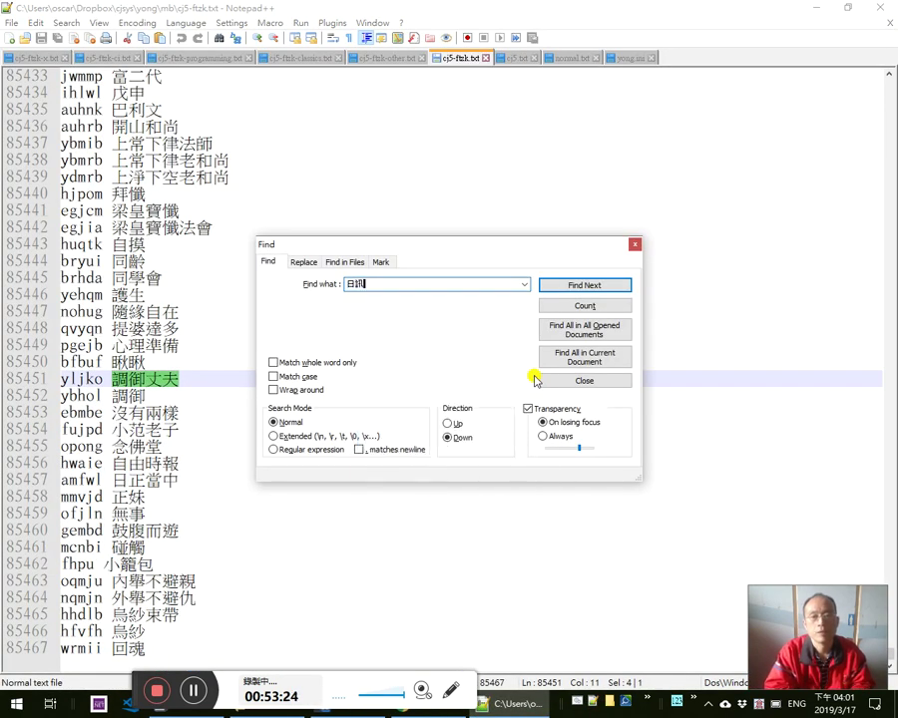
{"action": "key", "text": "BackSpace"}
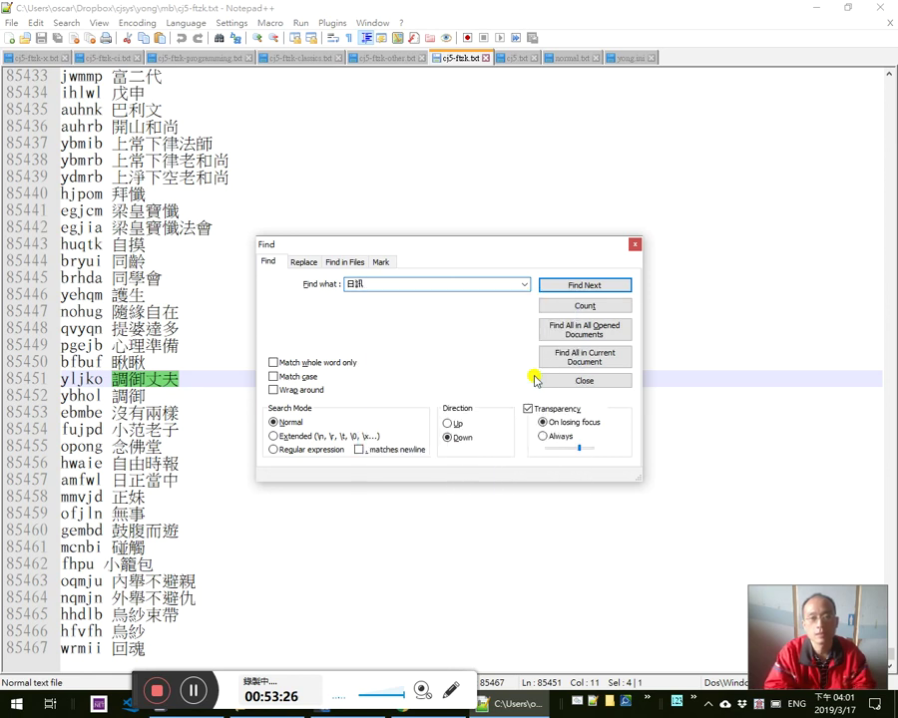
{"action": "key", "text": "Page_Down"}
{"action": "key", "text": "Page_Down"}
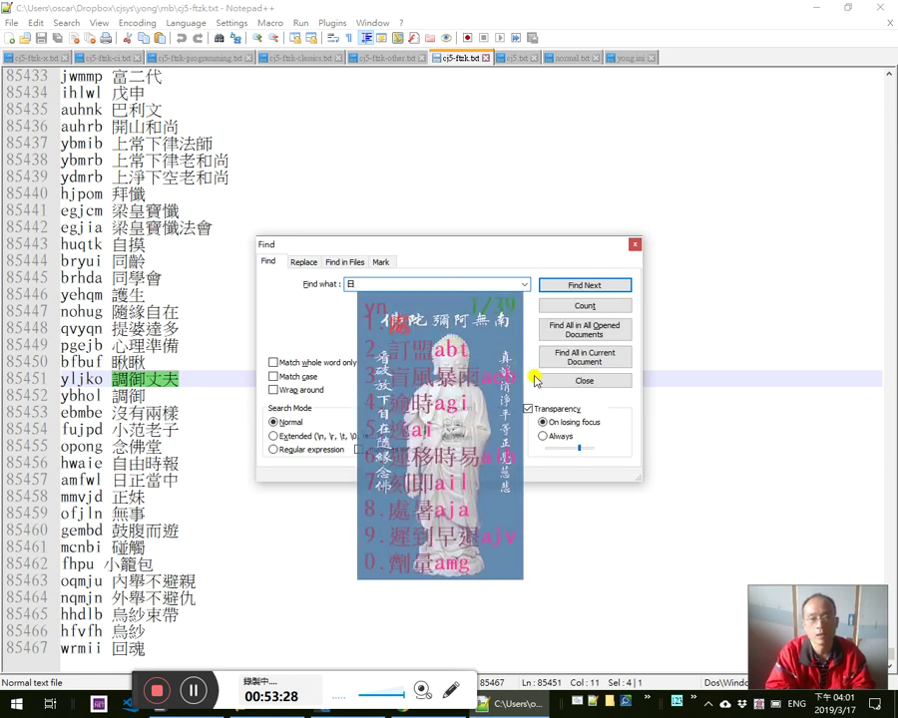
{"action": "key", "text": "Page_Up"}
{"action": "key", "text": "Page_Up"}
{"action": "type", "text": "y"}
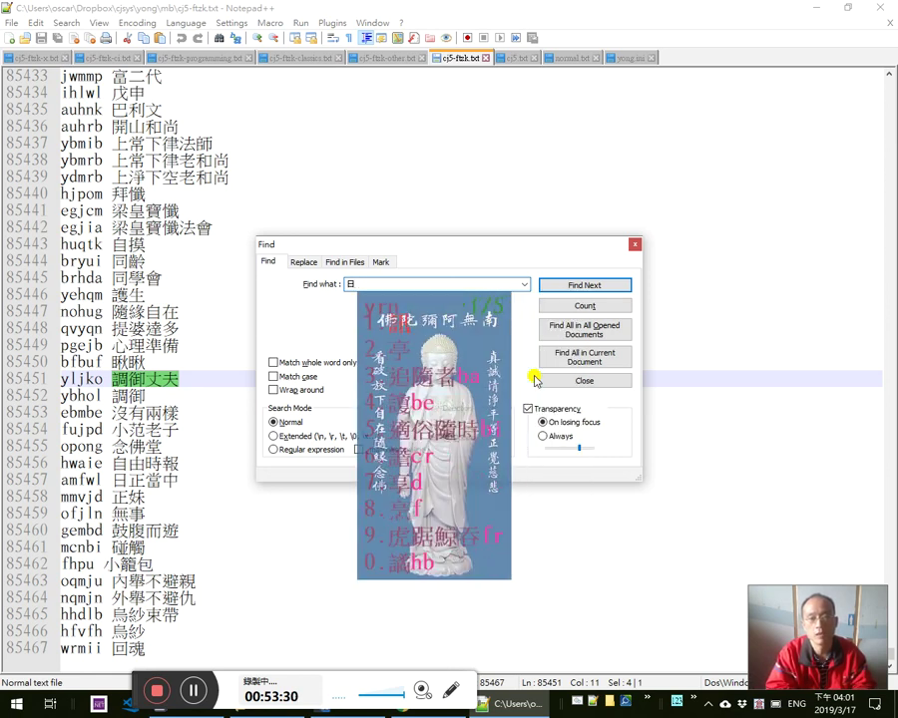
{"action": "key", "text": "space"}
{"action": "type", "text": "o"}
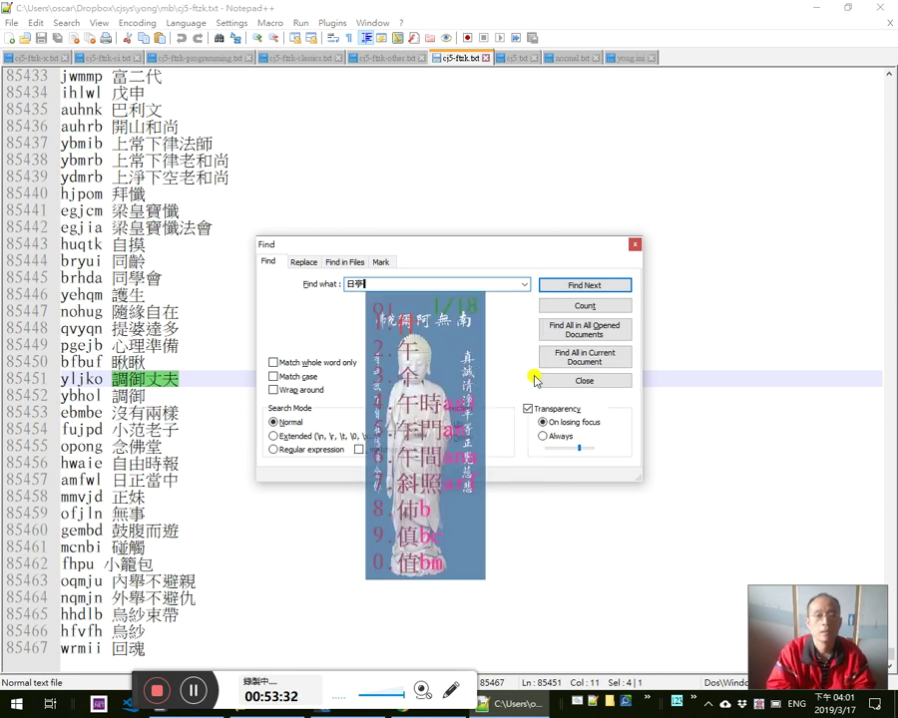
{"action": "key", "text": "space"}
{"action": "left_click", "coordinate": [536, 367]}
{"action": "key", "text": "ctrl+c"}
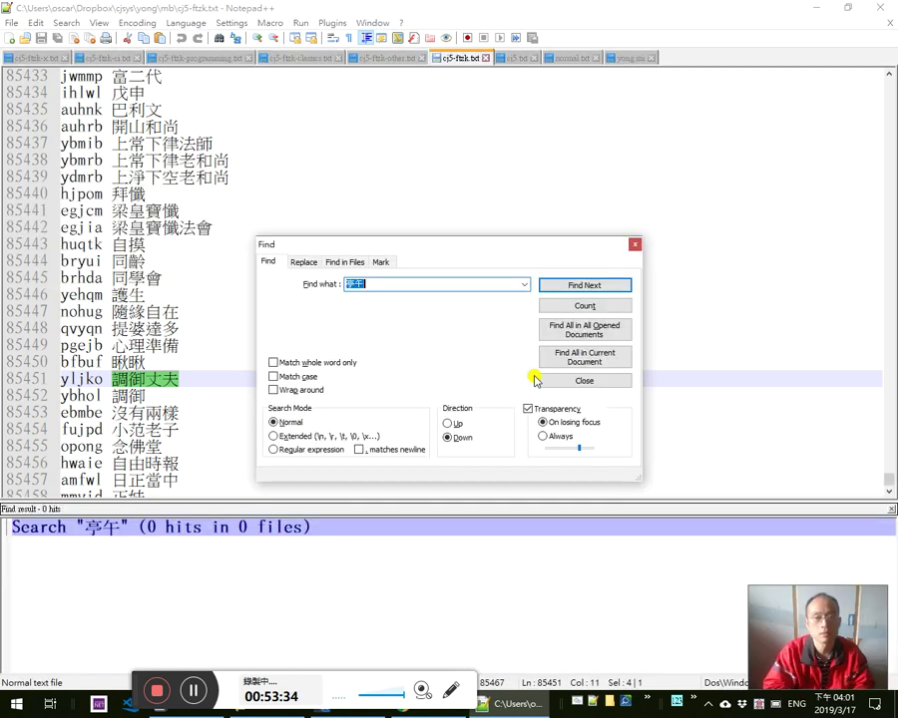
{"action": "left_click", "coordinate": [535, 379]}
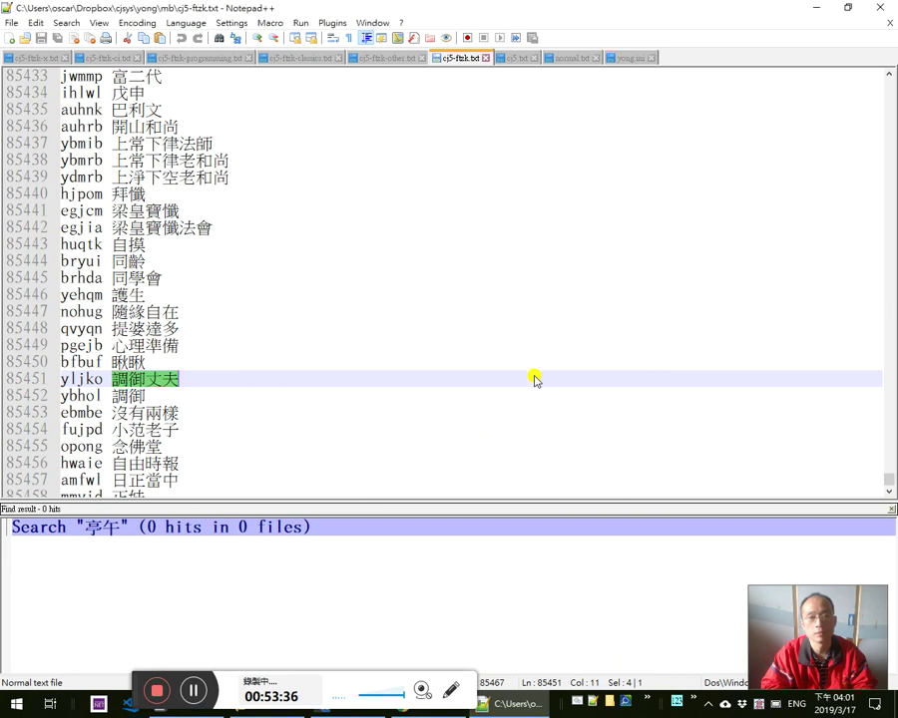
Append the entry ynoj 亭午 on a new last line of cj5-ftzk.txt, save the file and return to Word.
{"action": "left_click_drag", "start_coordinate": [535, 375], "coordinate": [529, 362]}
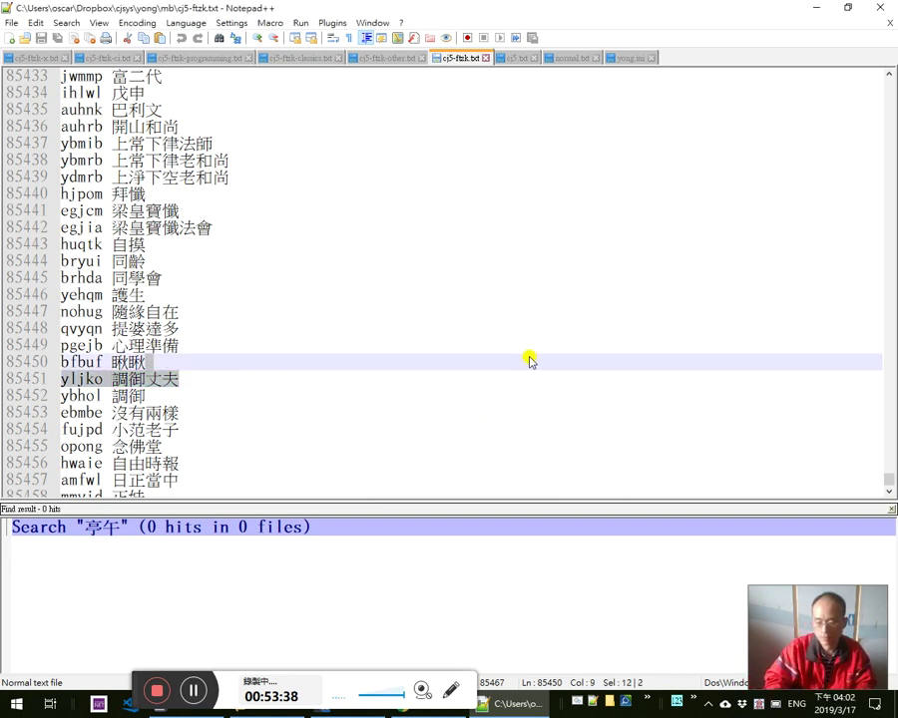
{"action": "key", "text": "ctrl+End"}
{"action": "key", "text": "Return"}
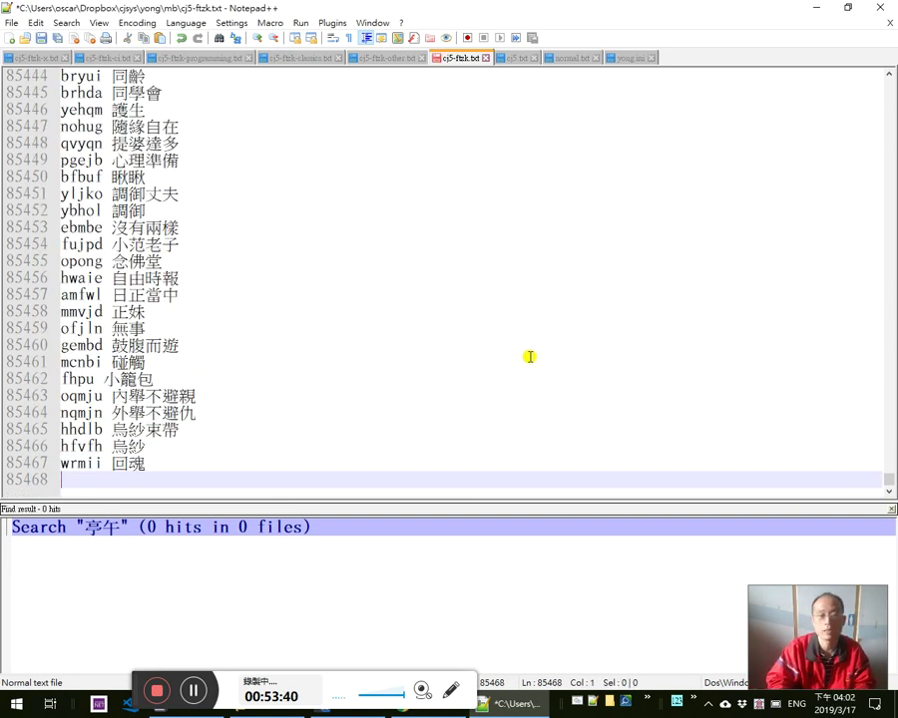
{"action": "key", "text": "ctrl+v"}
{"action": "type", "text": "ynoj"}
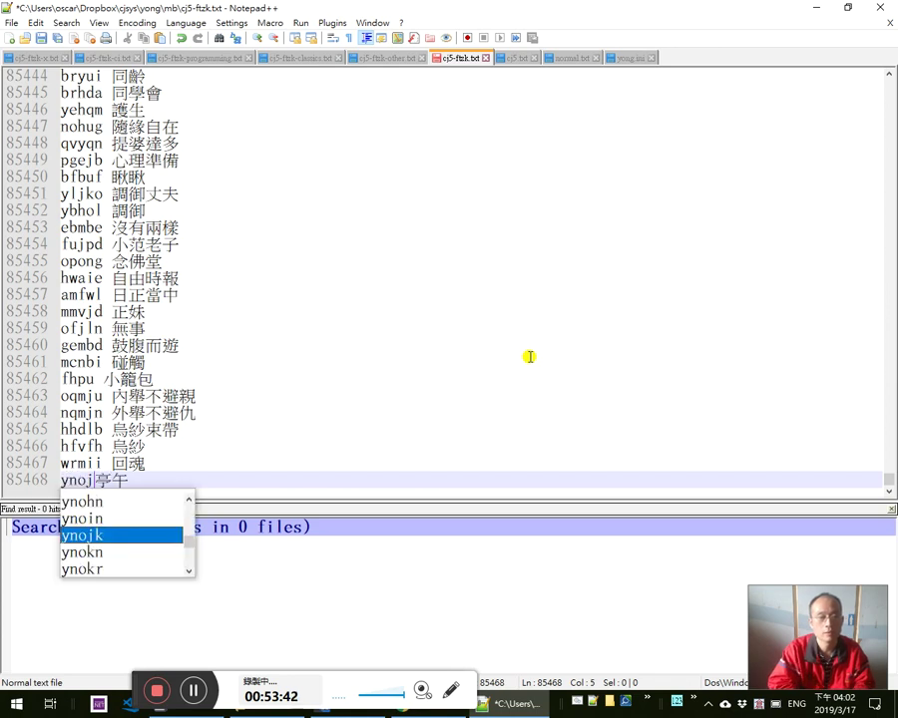
{"action": "key", "text": "ctrl+s"}
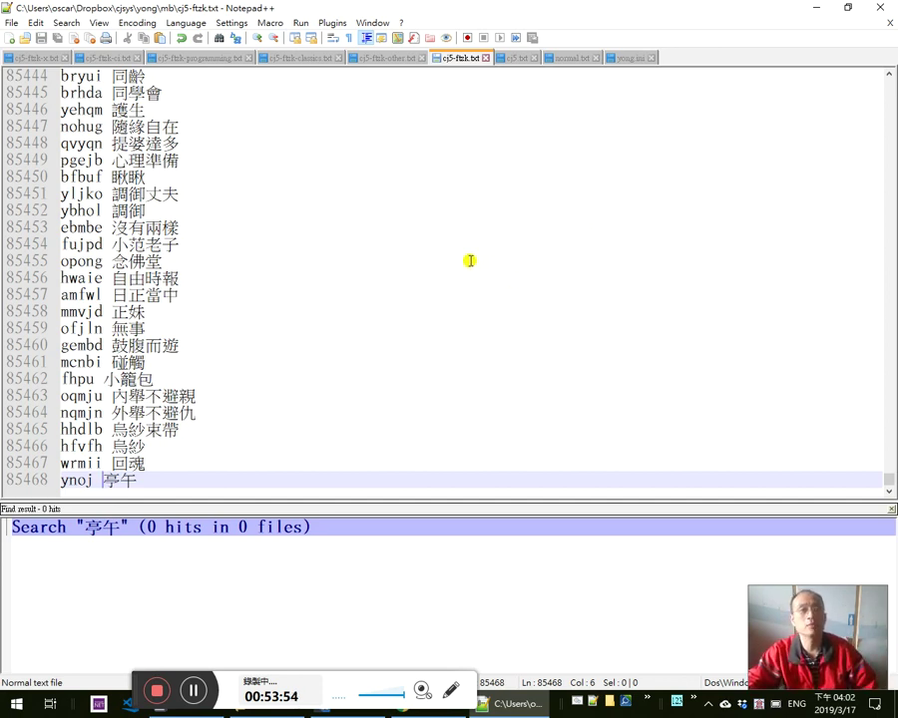
{"action": "left_click", "coordinate": [281, 397]}
{"action": "left_click", "coordinate": [333, 477]}
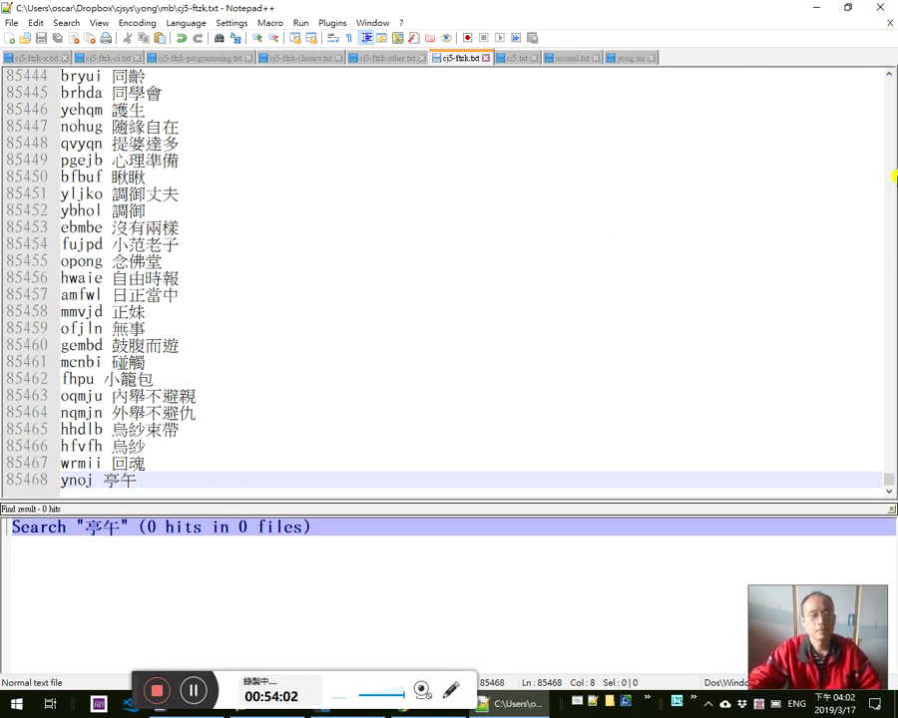
{"action": "left_click", "coordinate": [879, 7]}
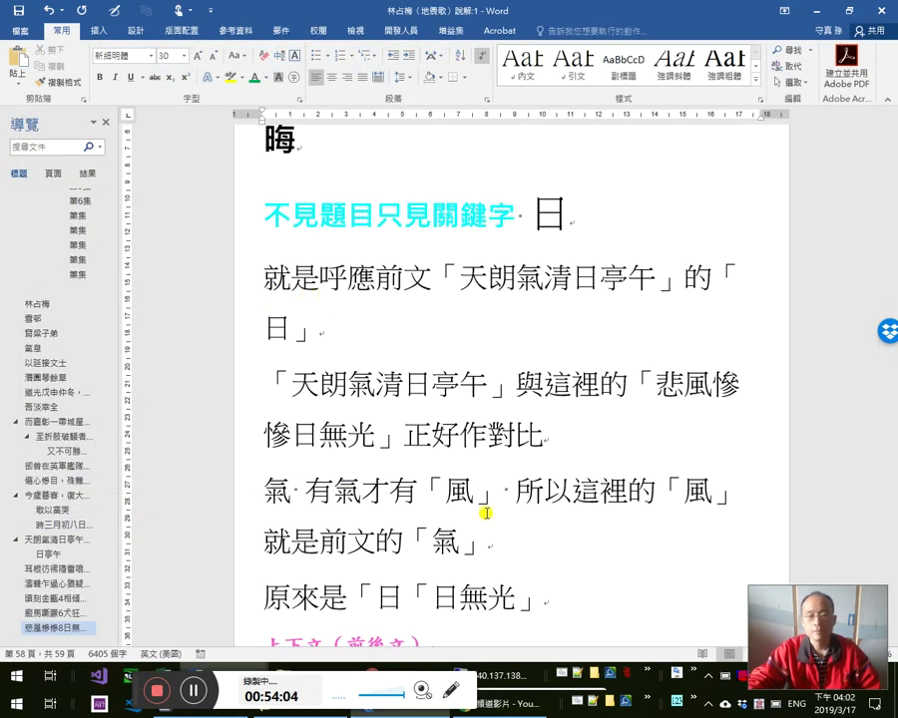
Reopen the word list in Notepad++, check it for all occurrences of 亭午, and return to Word.
{"action": "left_click", "coordinate": [600, 705]}
{"action": "key", "text": "ctrl+f"}
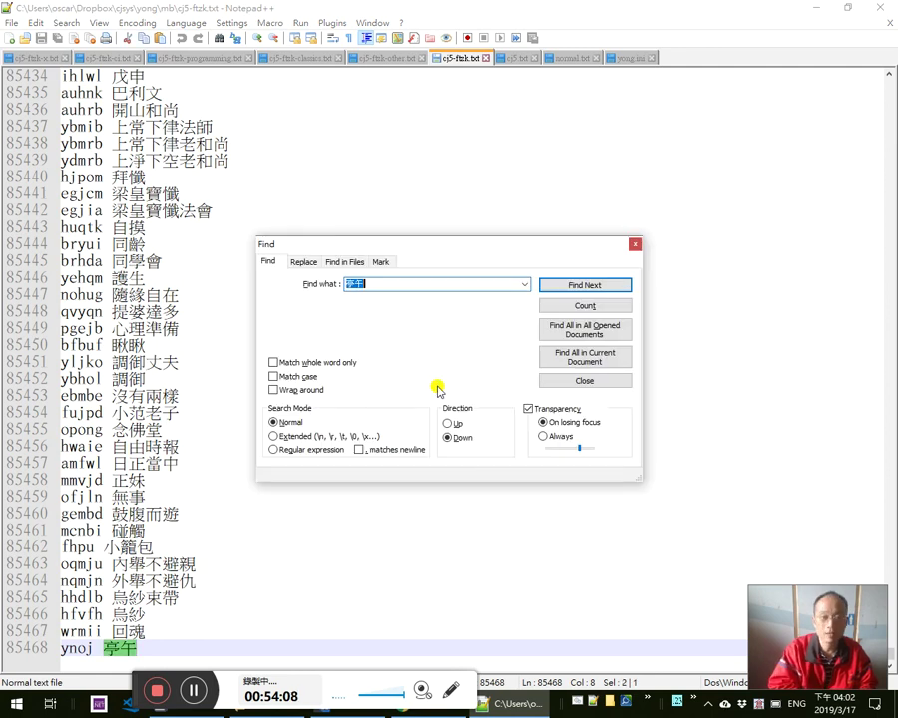
{"action": "key", "text": "alt+d"}
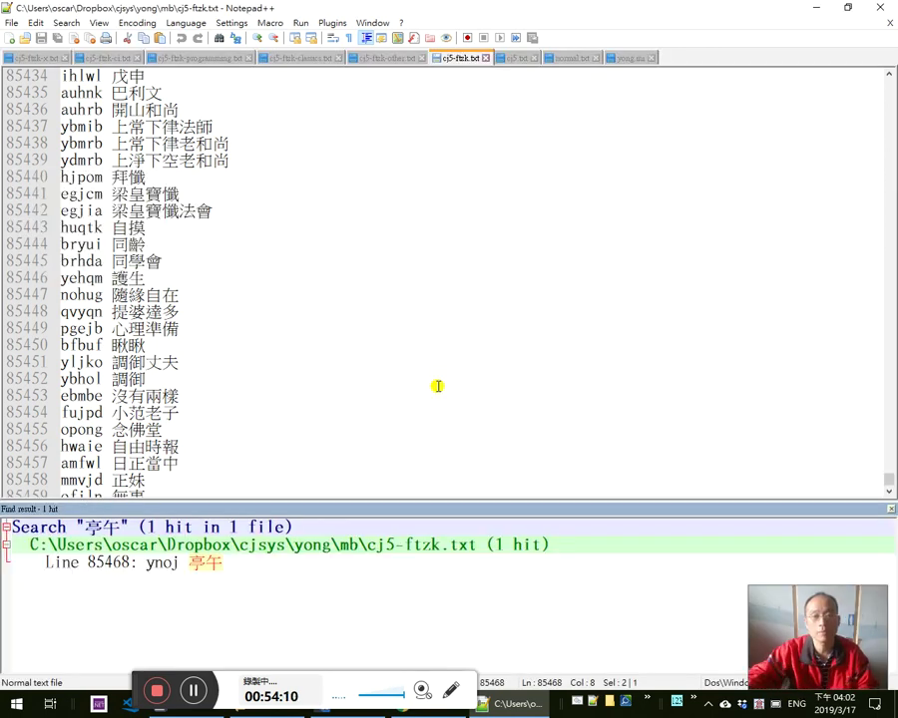
{"action": "left_click", "coordinate": [437, 381]}
{"action": "left_click", "coordinate": [878, 7]}
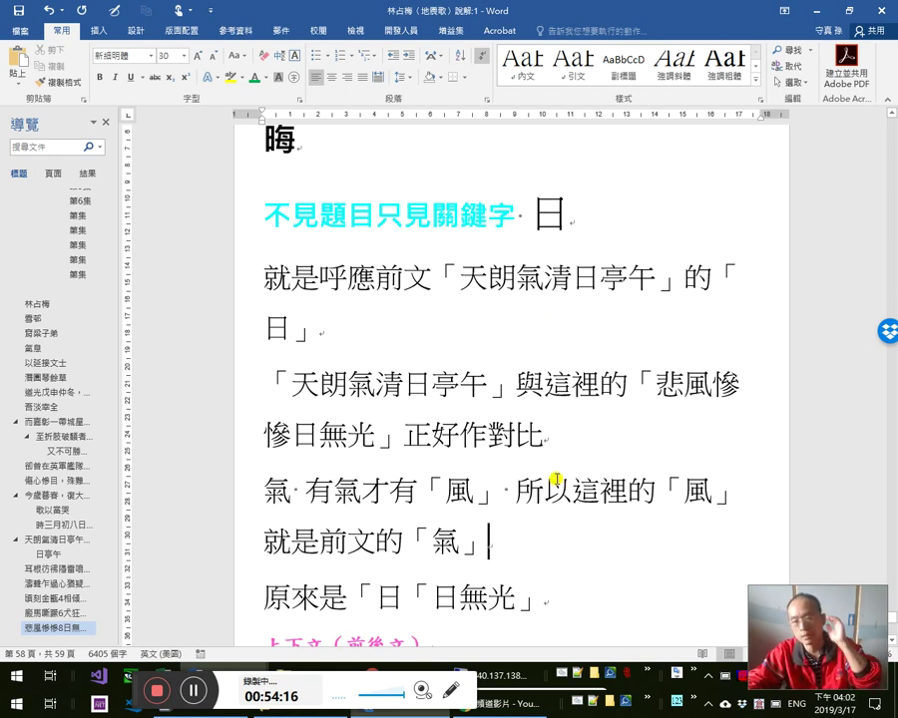
Review the notes under the verse 悲風慘慘日無光 through to the 上下文（前後文） line.
{"action": "left_click", "coordinate": [548, 489]}
{"action": "scroll", "coordinate": [571, 473], "scroll_direction": "down", "scroll_amount": 3}
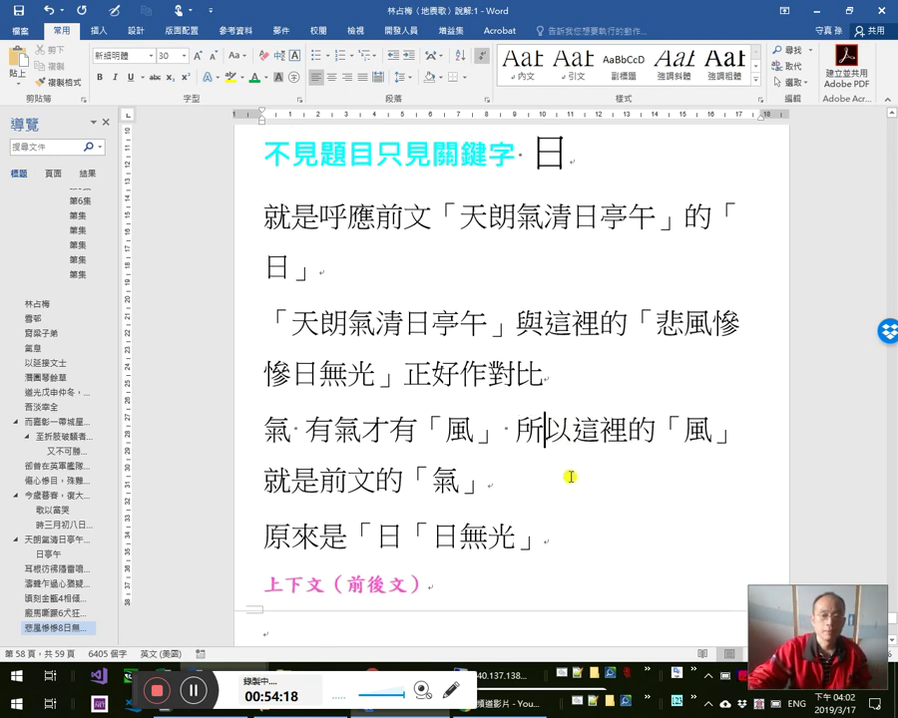
{"action": "left_click", "coordinate": [521, 570]}
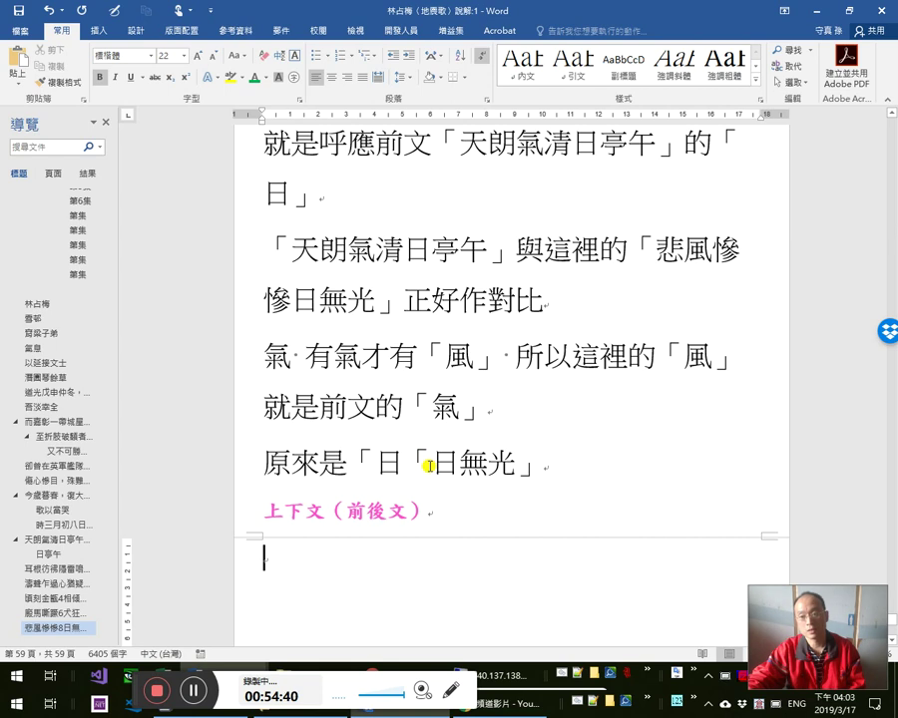
{"action": "scroll", "coordinate": [457, 523], "scroll_direction": "up", "scroll_amount": 2}
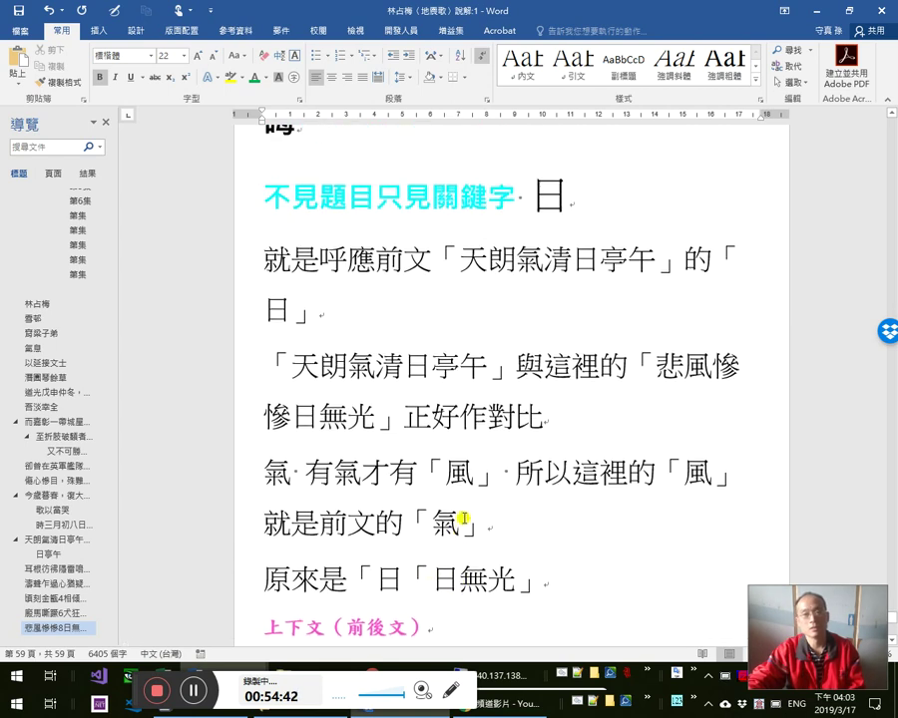
{"action": "scroll", "coordinate": [464, 518], "scroll_direction": "up", "scroll_amount": 4}
{"action": "scroll", "coordinate": [464, 512], "scroll_direction": "down", "scroll_amount": 2}
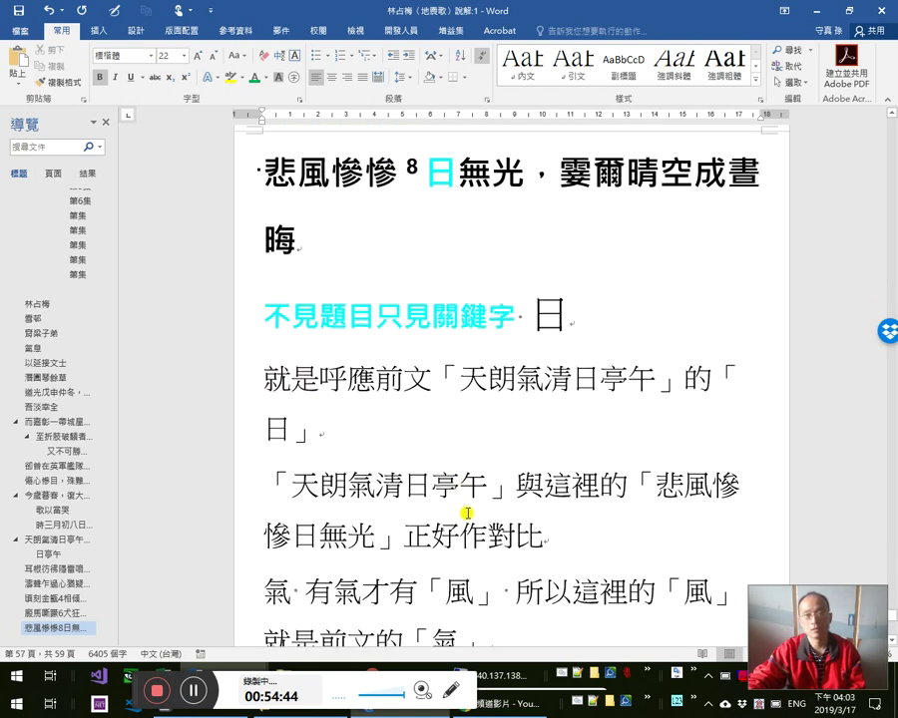
{"action": "scroll", "coordinate": [464, 513], "scroll_direction": "up", "scroll_amount": 2}
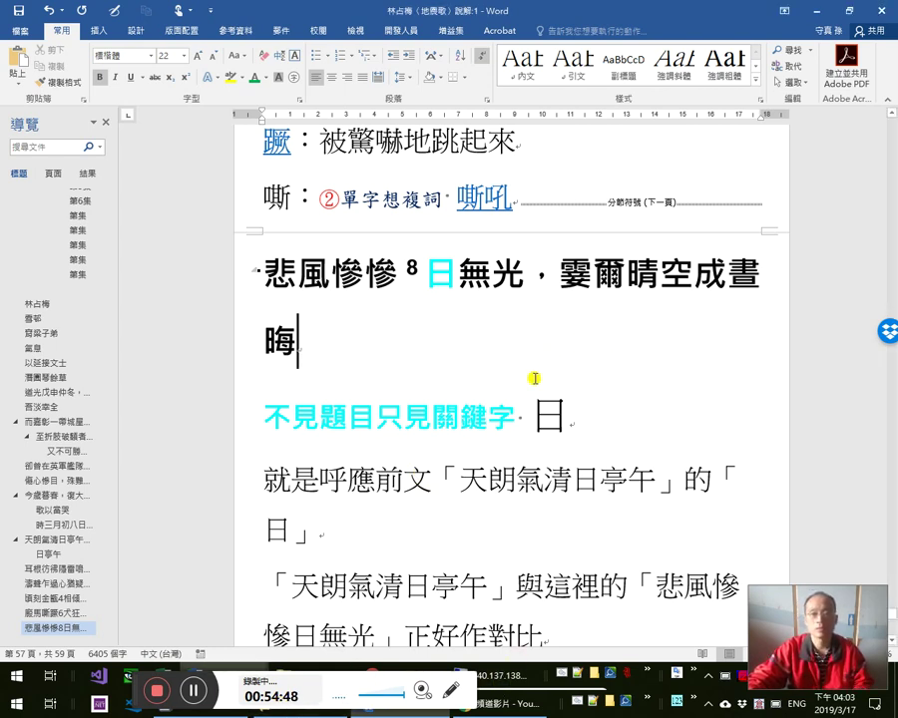
Switch to the Facebook profile in Chrome and read the shared 動態回顧 post with the poem.
{"action": "key", "text": "alt+Tab"}
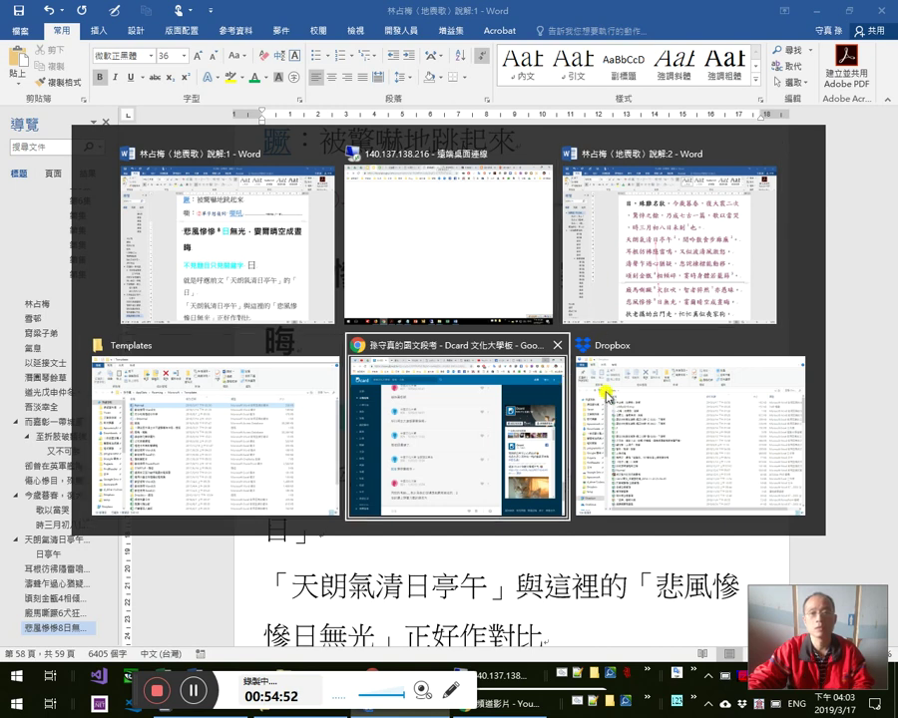
{"action": "left_click", "coordinate": [538, 399]}
{"action": "left_click", "coordinate": [630, 17]}
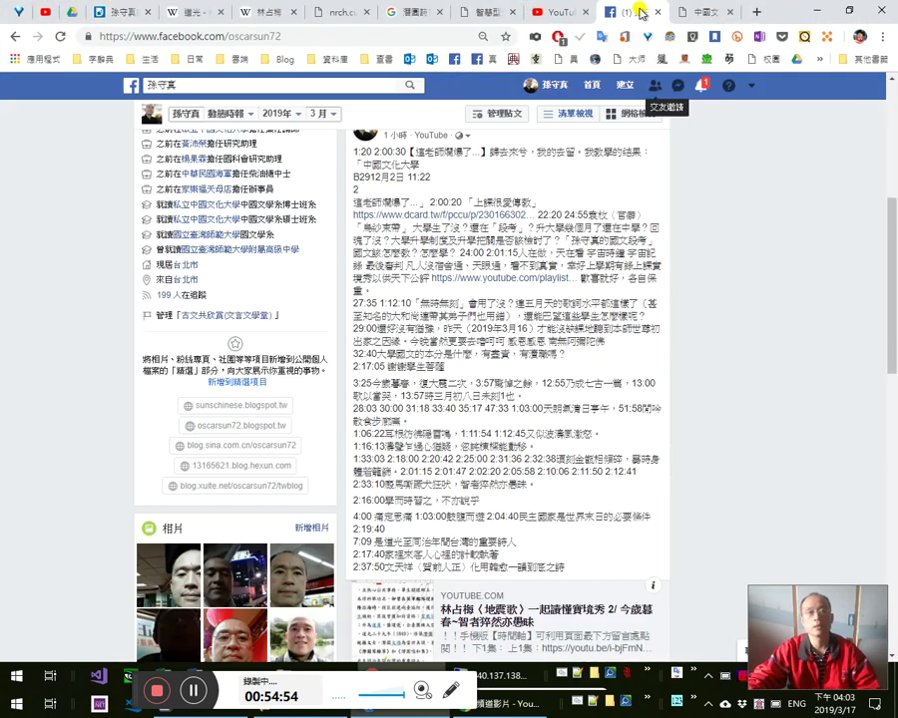
{"action": "scroll", "coordinate": [518, 379], "scroll_direction": "down", "scroll_amount": 7}
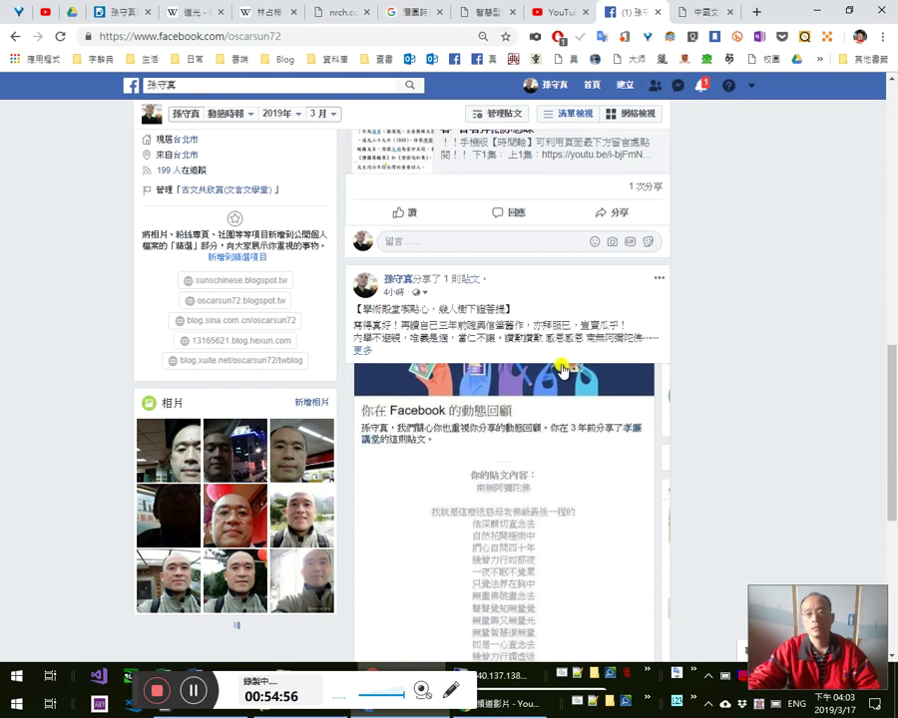
{"action": "scroll", "coordinate": [504, 348], "scroll_direction": "up", "scroll_amount": 2}
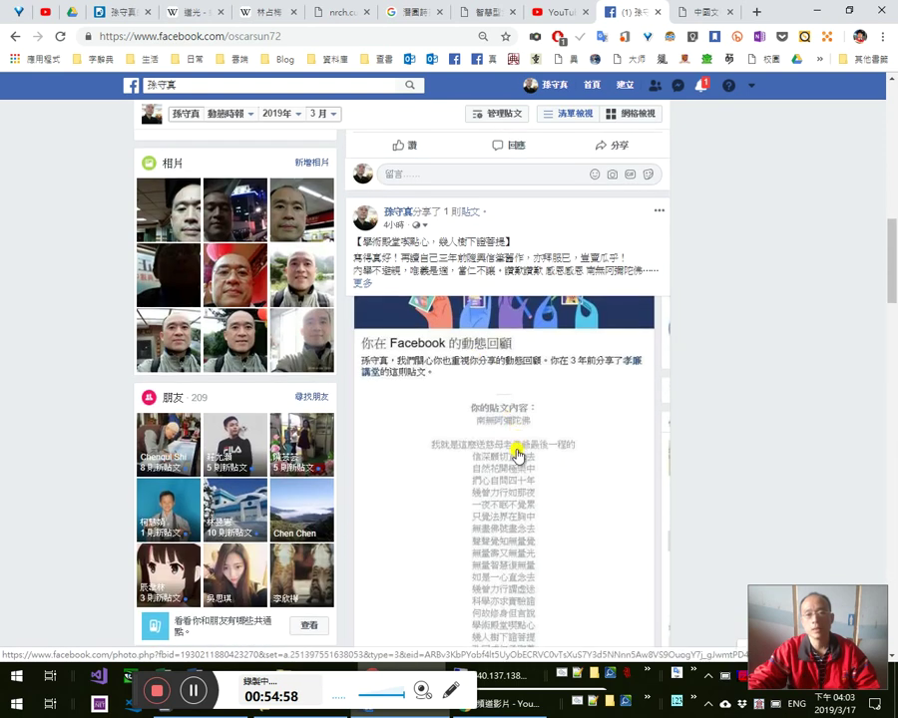
{"action": "scroll", "coordinate": [513, 439], "scroll_direction": "down", "scroll_amount": 6}
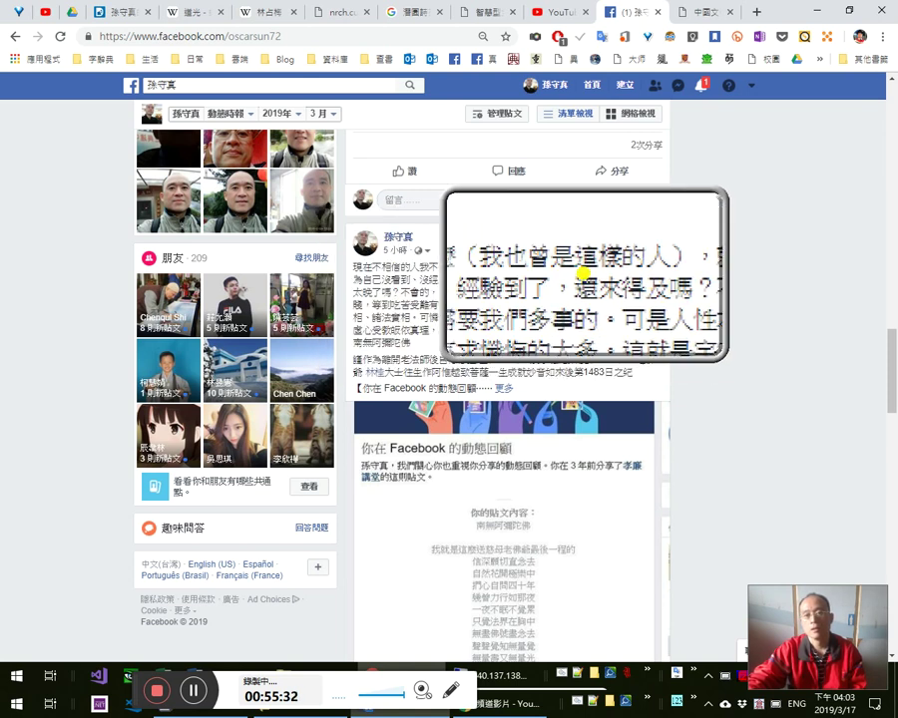
{"action": "key", "text": "Escape"}
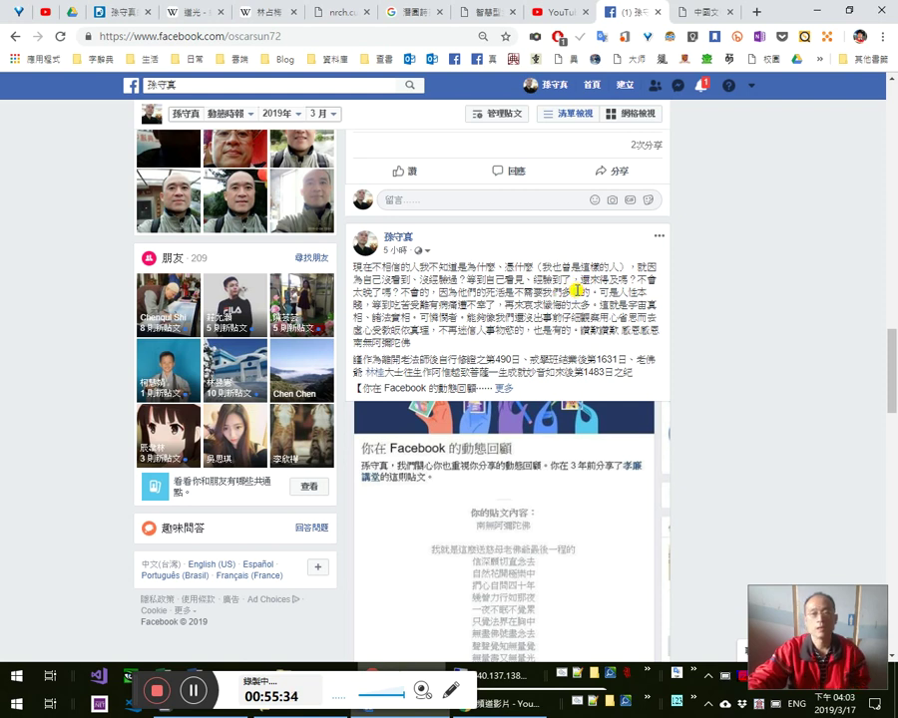
{"action": "scroll", "coordinate": [631, 325], "scroll_direction": "up", "scroll_amount": 1}
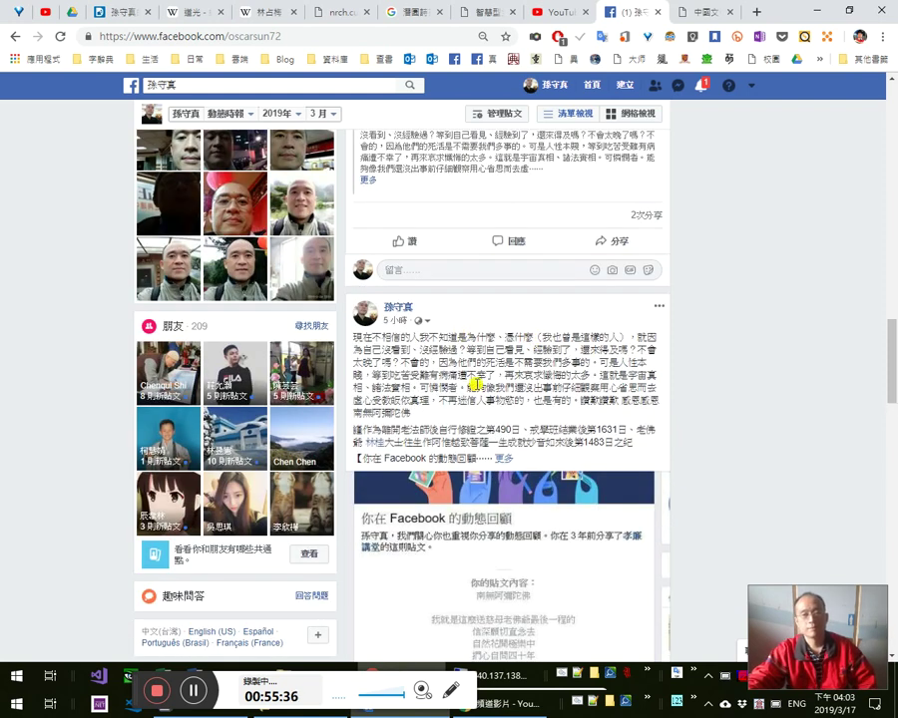
{"action": "scroll", "coordinate": [477, 384], "scroll_direction": "down", "scroll_amount": 3}
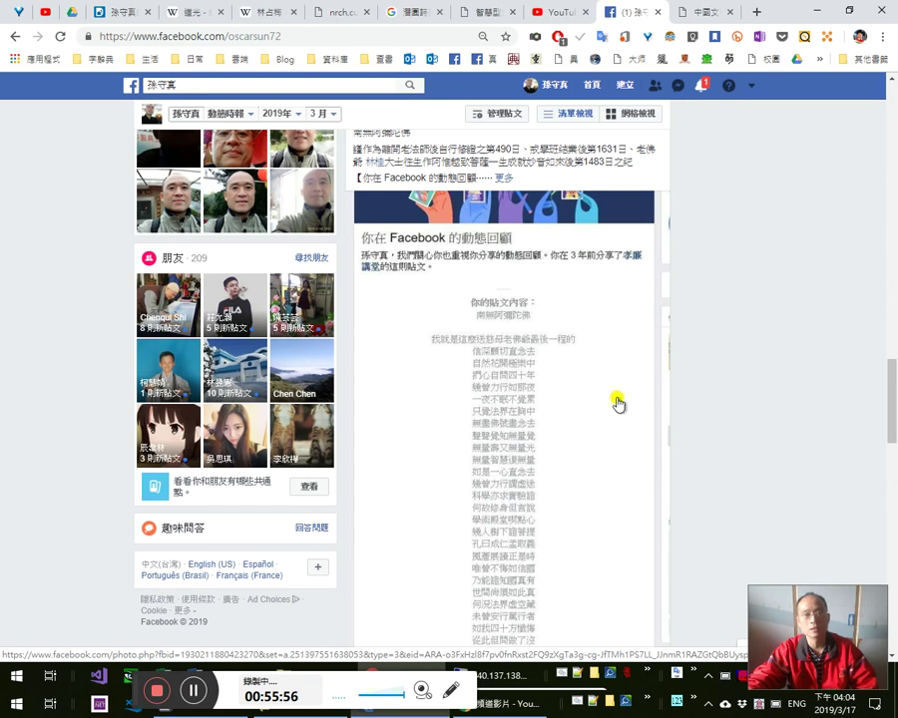
{"action": "scroll", "coordinate": [613, 399], "scroll_direction": "down", "scroll_amount": 1}
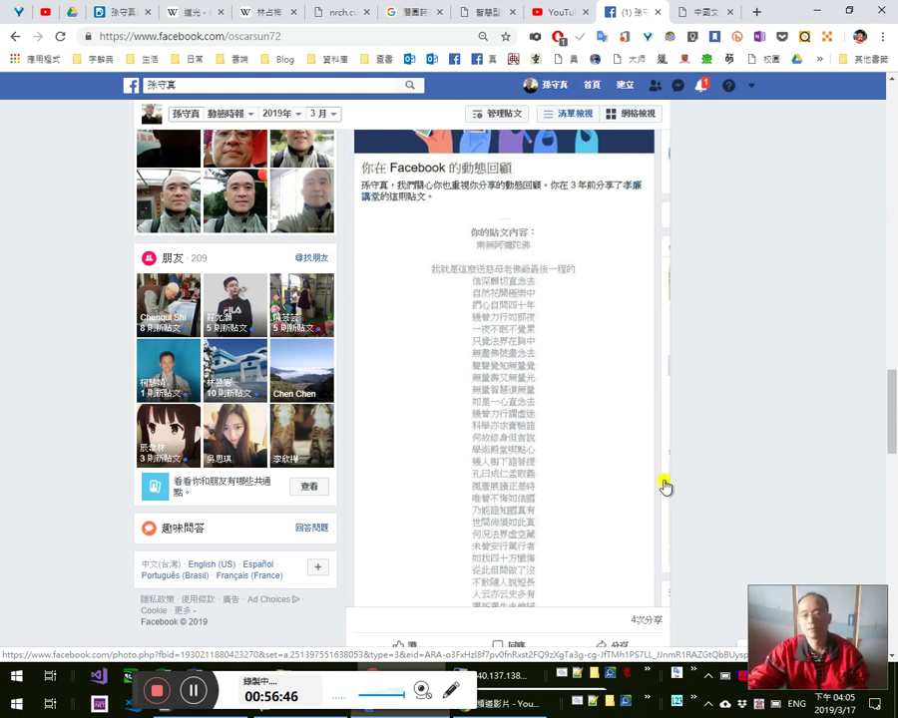
Look back over the Facebook timeline up to the newest post at the start of the profile.
{"action": "scroll", "coordinate": [648, 461], "scroll_direction": "down", "scroll_amount": 3}
{"action": "scroll", "coordinate": [597, 460], "scroll_direction": "up", "scroll_amount": 3}
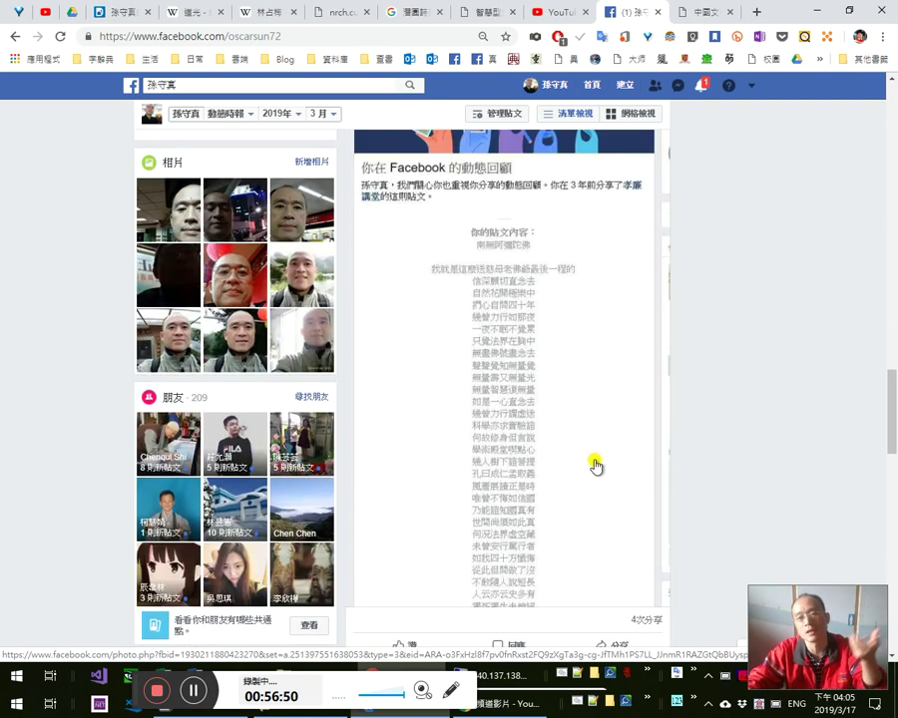
{"action": "scroll", "coordinate": [595, 462], "scroll_direction": "up", "scroll_amount": 3}
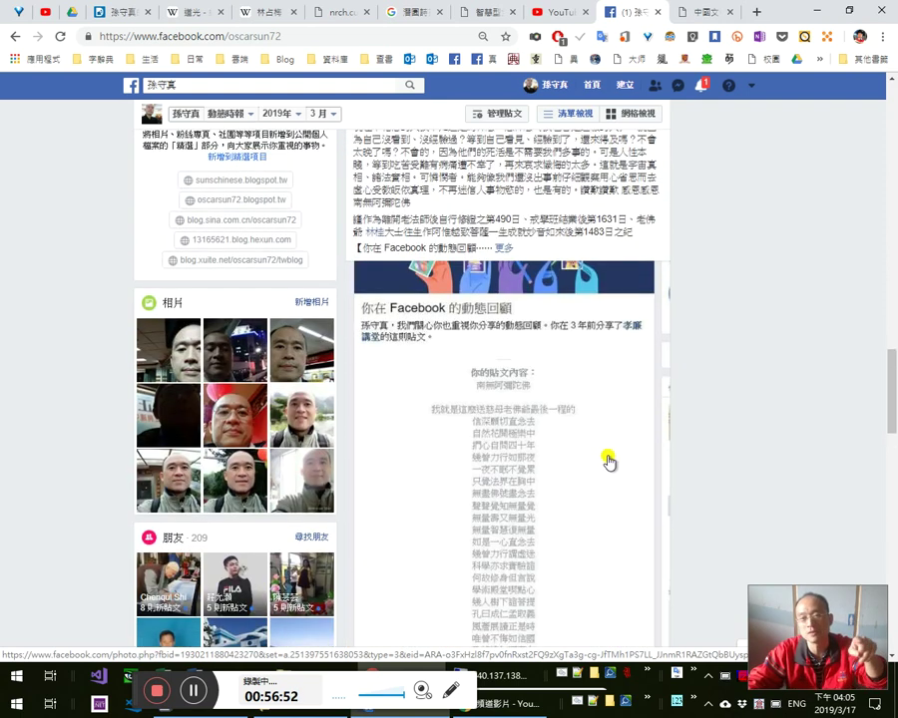
{"action": "scroll", "coordinate": [611, 459], "scroll_direction": "up", "scroll_amount": 8}
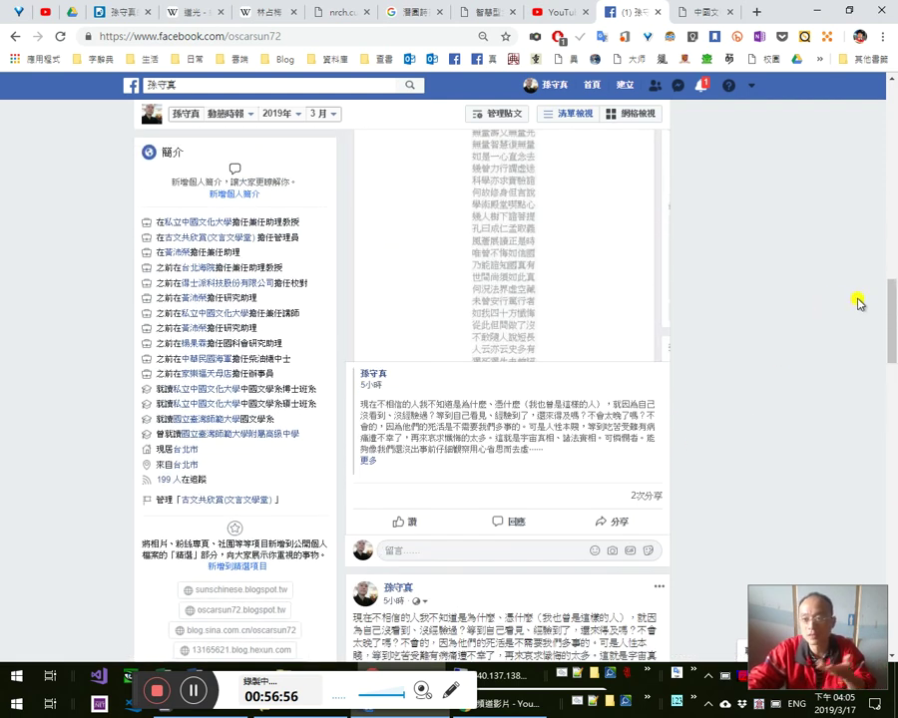
{"action": "left_click_drag", "start_coordinate": [890, 305], "coordinate": [894, 252]}
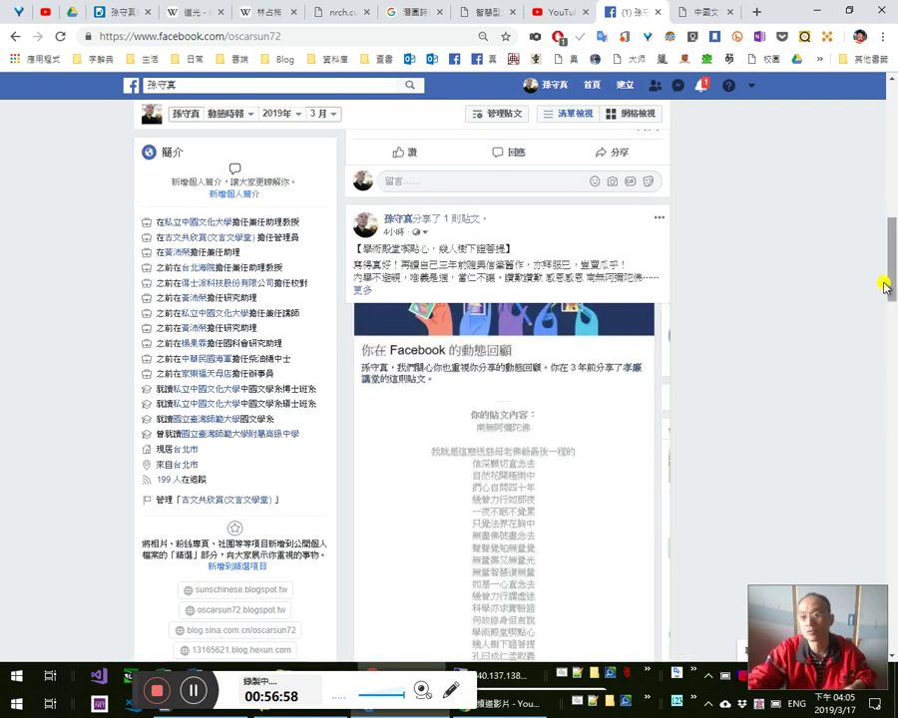
{"action": "scroll", "coordinate": [756, 526], "scroll_direction": "up", "scroll_amount": 4}
{"action": "scroll", "coordinate": [738, 507], "scroll_direction": "up", "scroll_amount": 15}
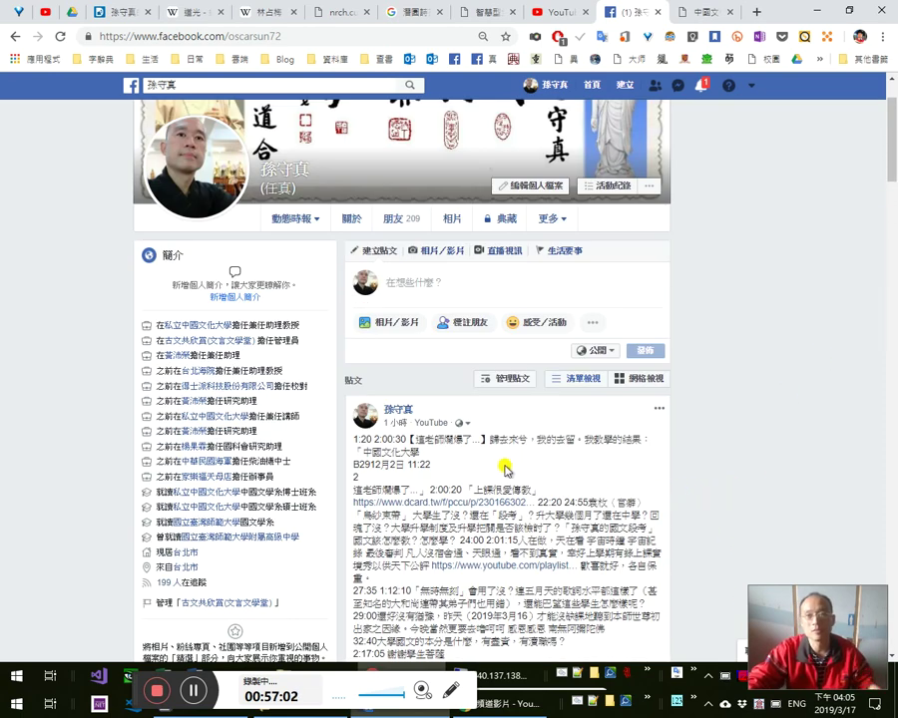
Find the shared post 【學術殿堂喫點心，幾人樹下證菩提】 on the timeline and expand its full text.
{"action": "scroll", "coordinate": [510, 461], "scroll_direction": "down", "scroll_amount": 7}
{"action": "scroll", "coordinate": [564, 483], "scroll_direction": "down", "scroll_amount": 5}
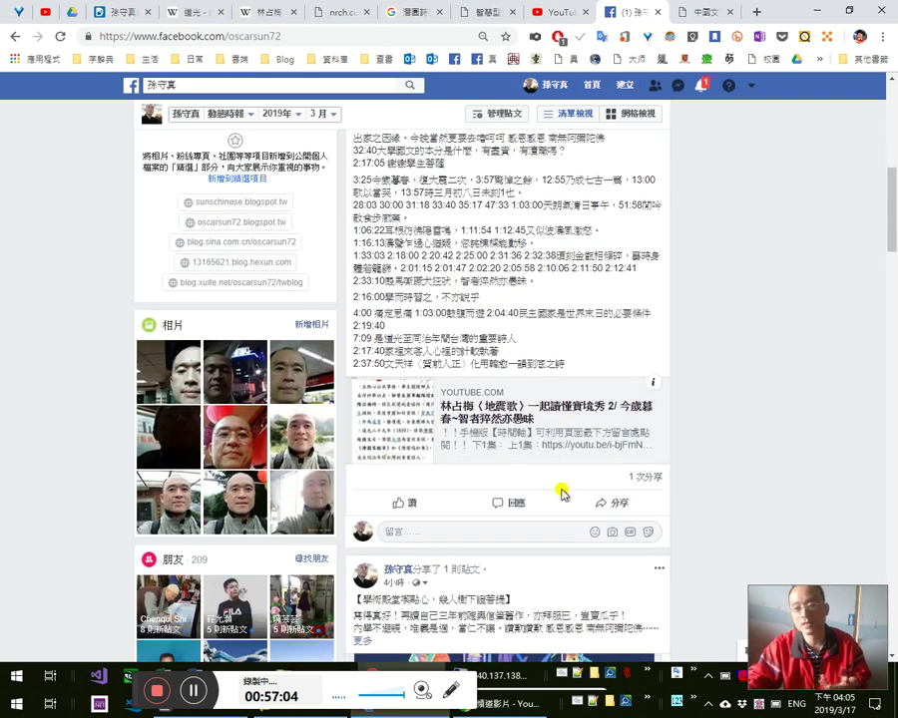
{"action": "scroll", "coordinate": [551, 490], "scroll_direction": "down", "scroll_amount": 4}
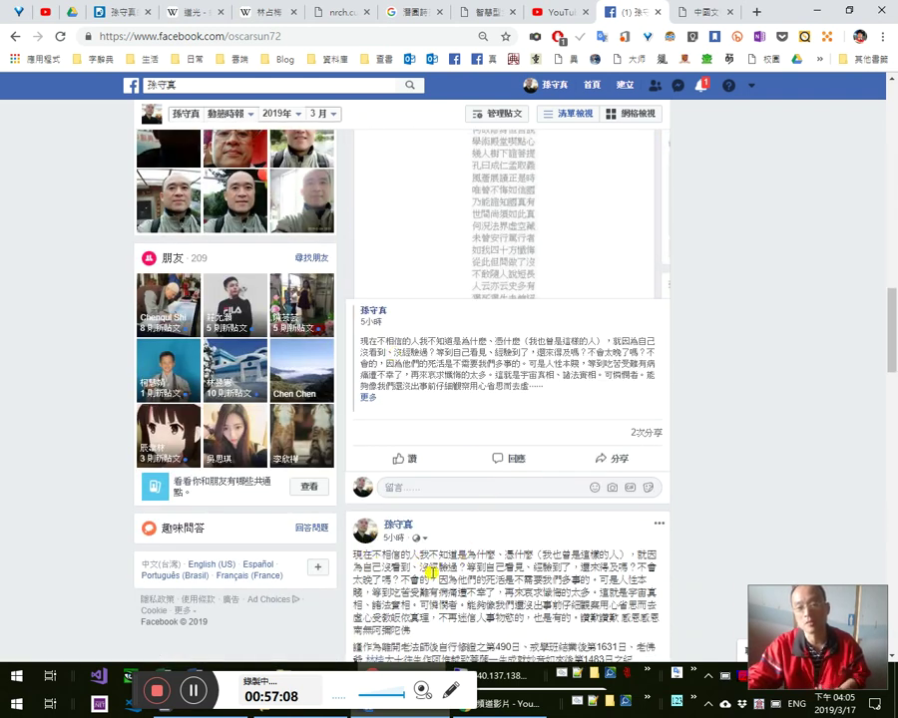
{"action": "scroll", "coordinate": [552, 576], "scroll_direction": "up", "scroll_amount": 4}
{"action": "scroll", "coordinate": [552, 573], "scroll_direction": "up", "scroll_amount": 3}
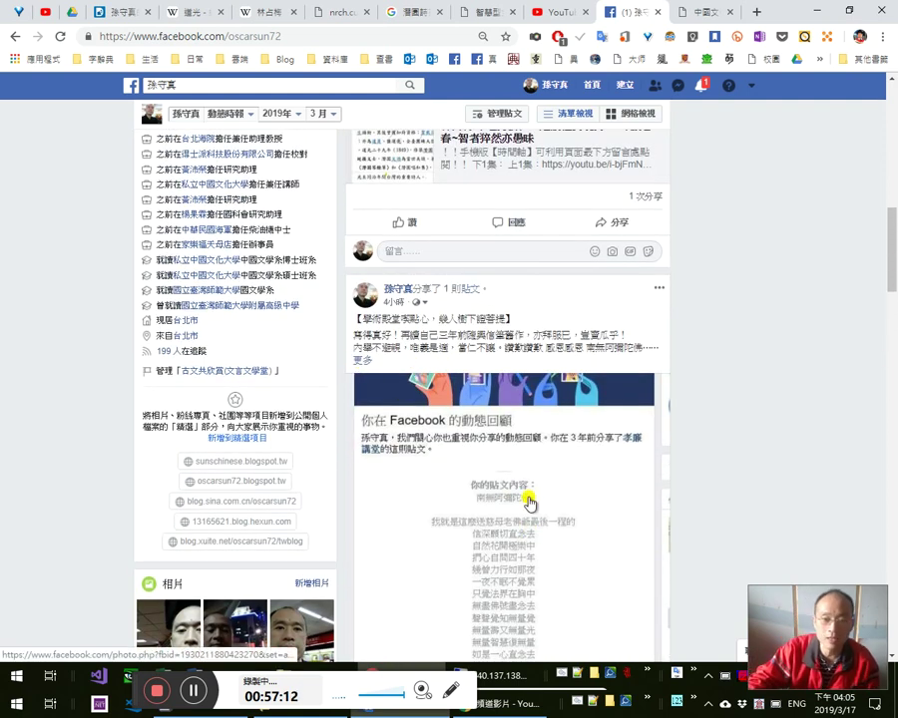
{"action": "left_click", "coordinate": [362, 365]}
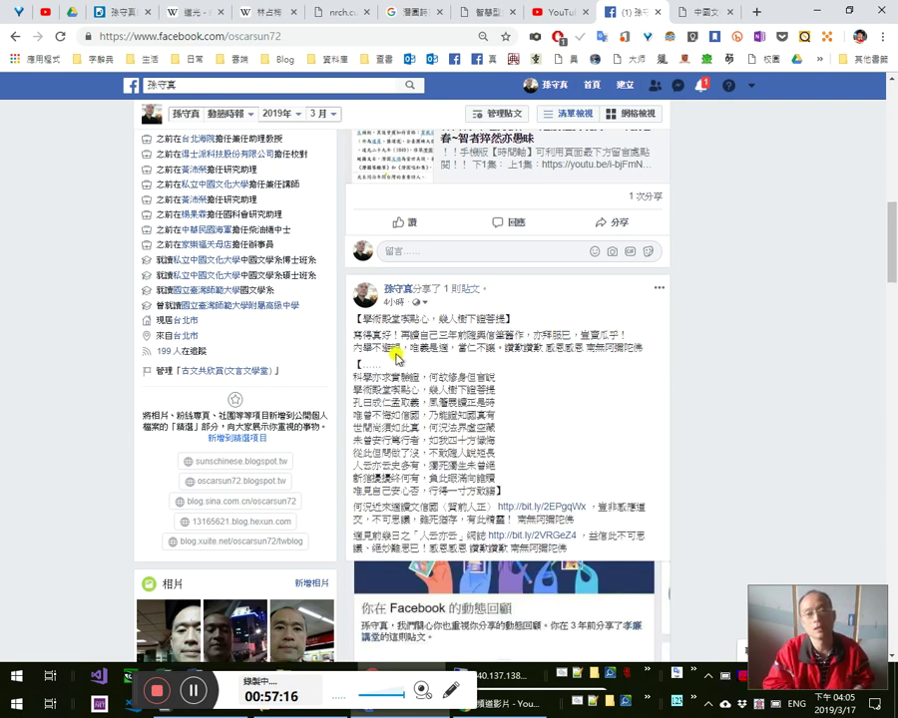
Read the expanded poem and the 動態回顧 card below it with the screen magnifier, closing the magnifier when done.
{"action": "key", "text": "super+plus"}
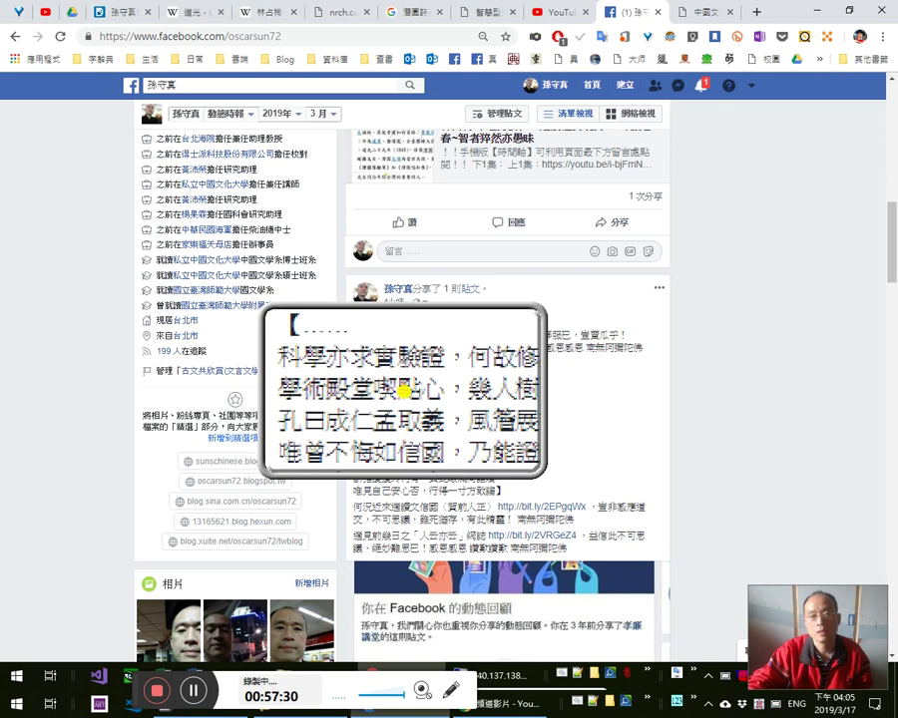
{"action": "scroll", "coordinate": [404, 392], "scroll_direction": "down", "scroll_amount": 2}
{"action": "scroll", "coordinate": [404, 392], "scroll_direction": "up", "scroll_amount": 3}
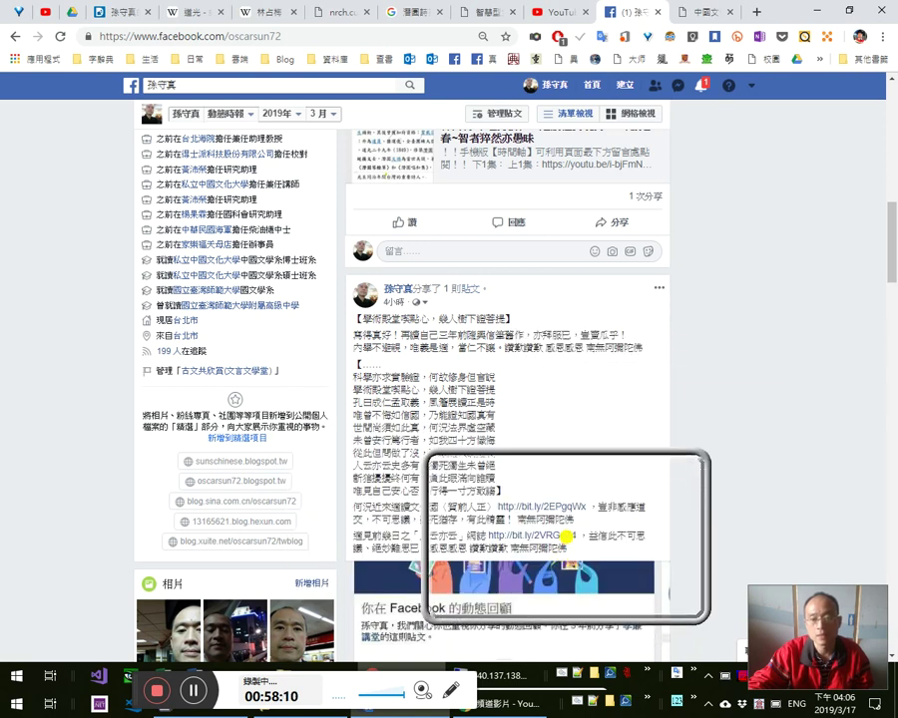
{"action": "scroll", "coordinate": [565, 539], "scroll_direction": "down", "scroll_amount": 4}
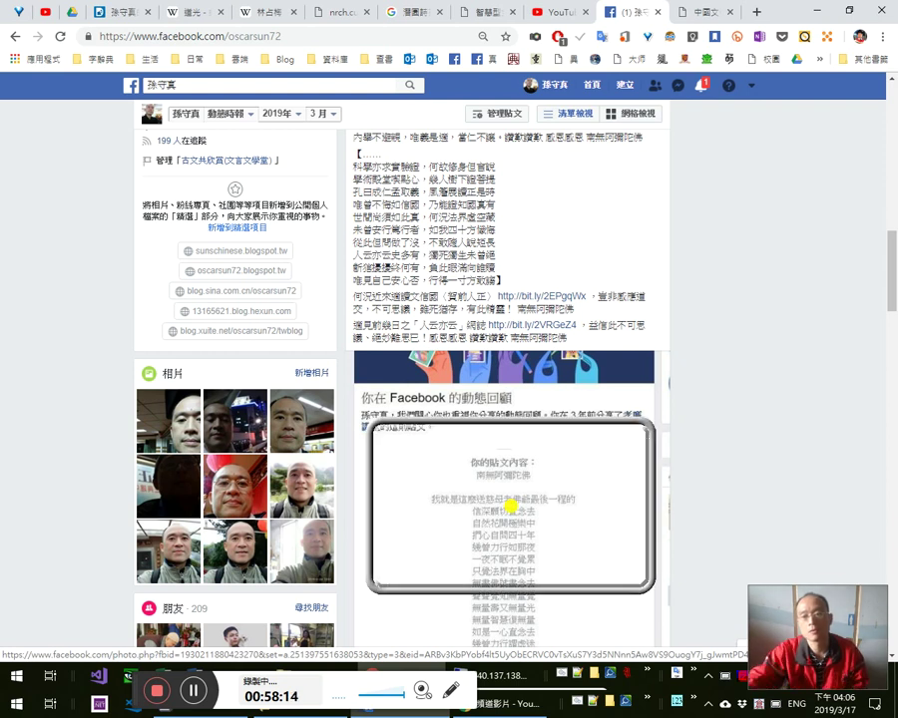
{"action": "key", "text": "super+plus"}
{"action": "key", "text": "super+plus"}
{"action": "key", "text": "super+plus"}
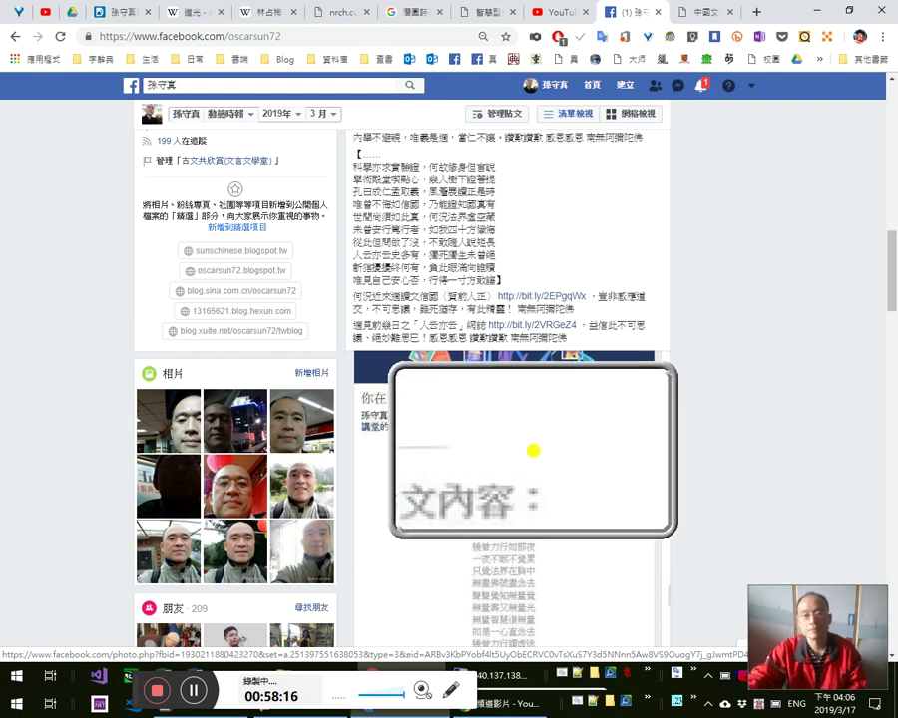
{"action": "key", "text": "super+minus"}
{"action": "key", "text": "super+minus"}
{"action": "key", "text": "super+plus"}
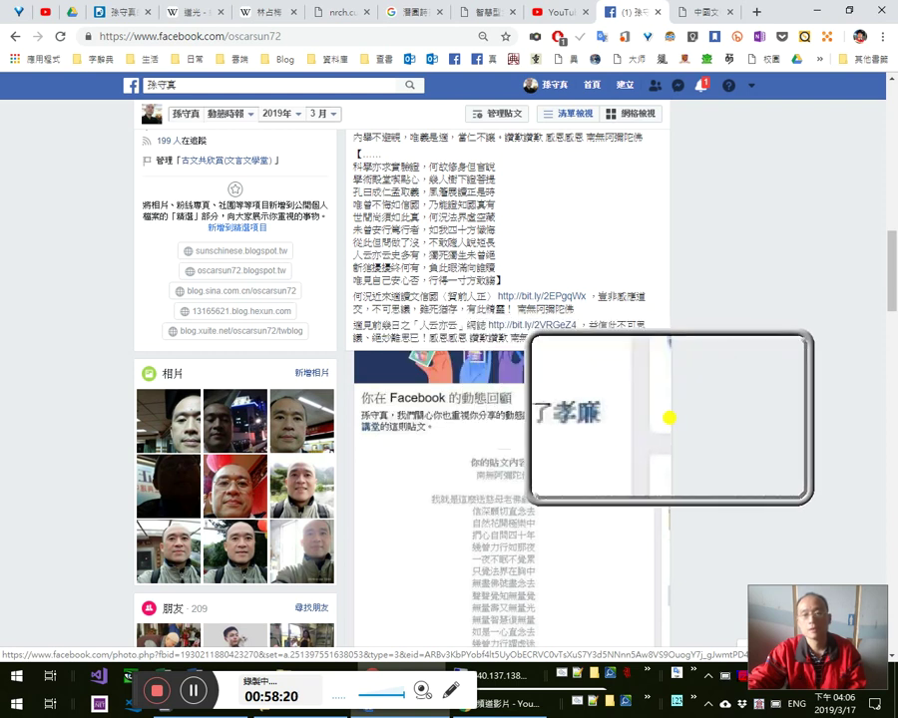
{"action": "key", "text": "super+Escape"}
Point out the verse 唯曾不悔如信國 by highlighting it and reading it under magnification.
{"action": "left_click_drag", "start_coordinate": [396, 203], "coordinate": [505, 210]}
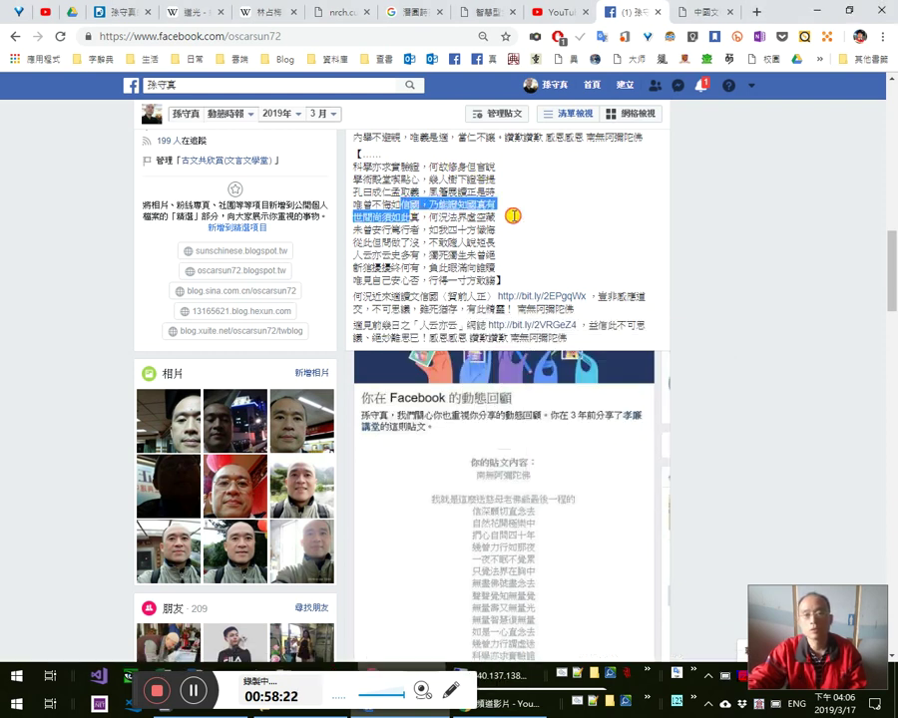
{"action": "left_click", "coordinate": [455, 204]}
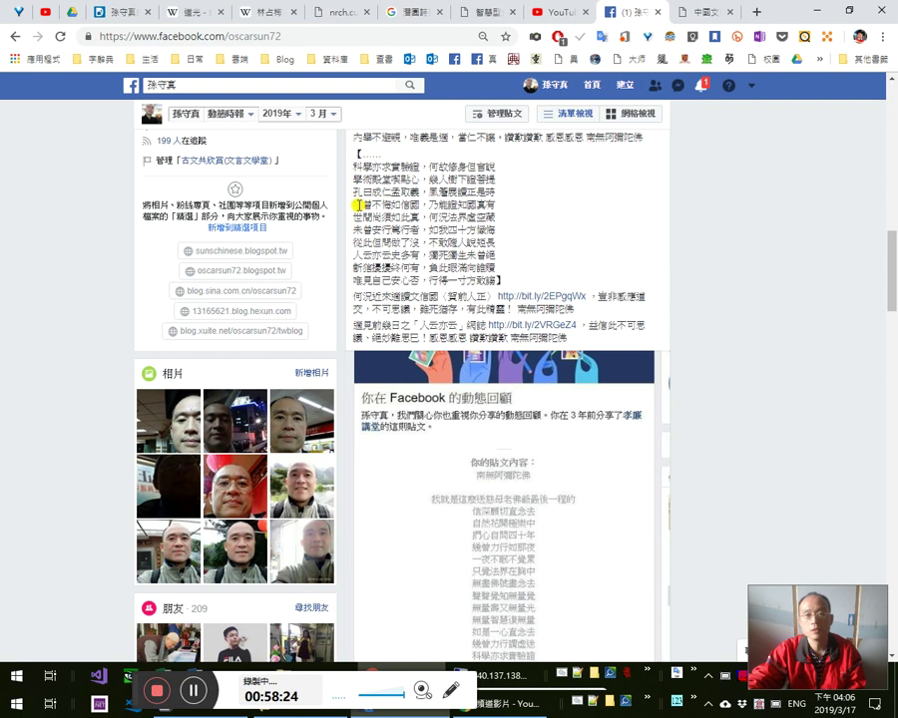
{"action": "key", "text": "super+plus"}
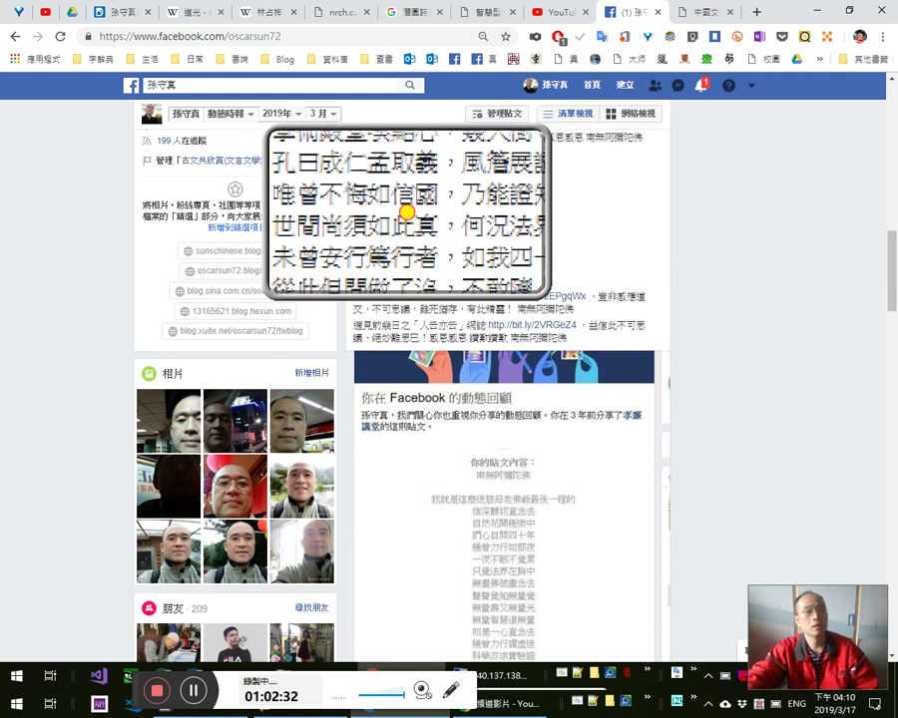
{"action": "key", "text": "Escape"}
{"action": "scroll", "coordinate": [559, 299], "scroll_direction": "up", "scroll_amount": 1}
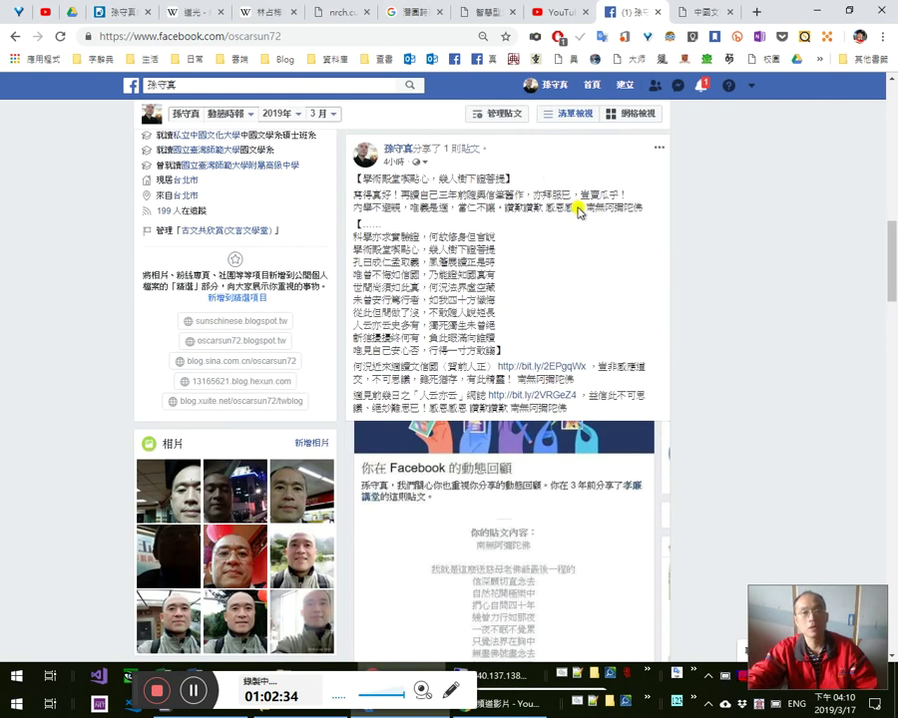
Highlight the bracketed poem for discussion, singling out 信國 and the 證 of 科學亦求實驗證.
{"action": "left_click_drag", "start_coordinate": [346, 228], "coordinate": [519, 316]}
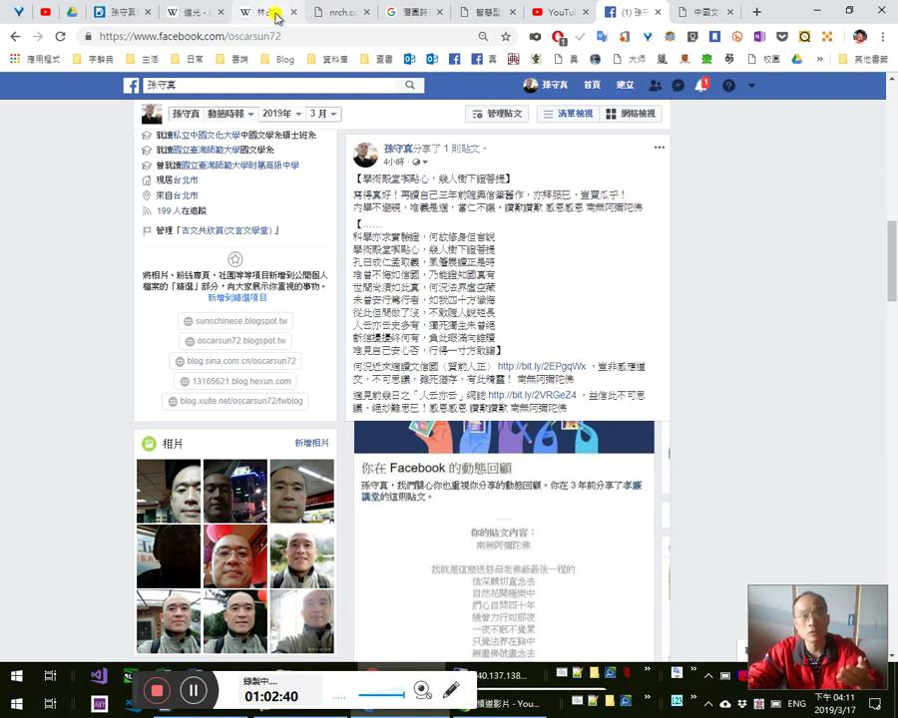
{"action": "double_click", "coordinate": [359, 224]}
{"action": "left_click", "coordinate": [534, 366], "text": "shift"}
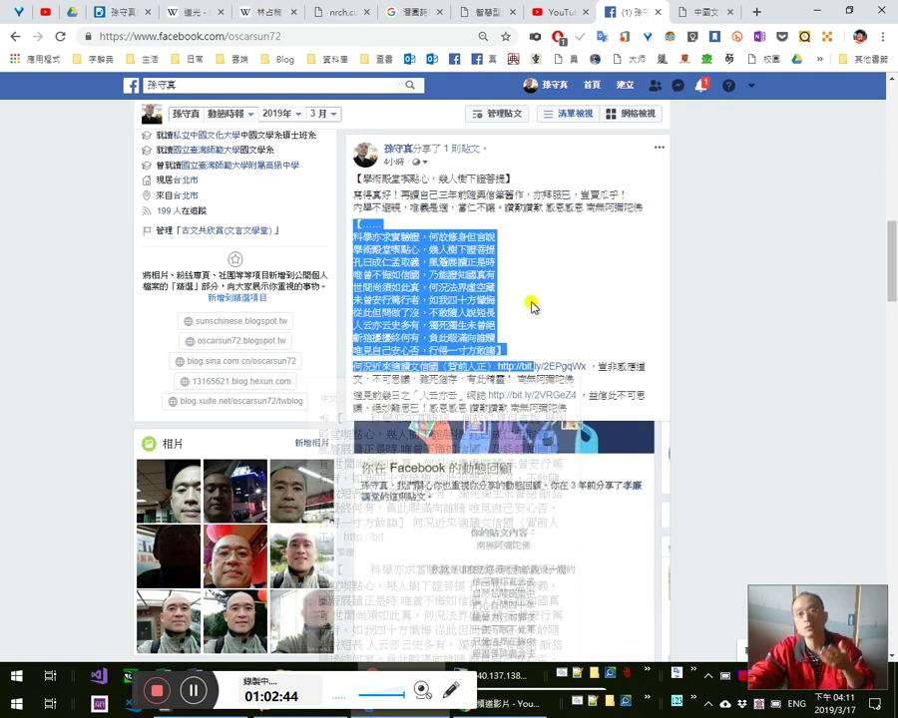
{"action": "left_click", "coordinate": [361, 323]}
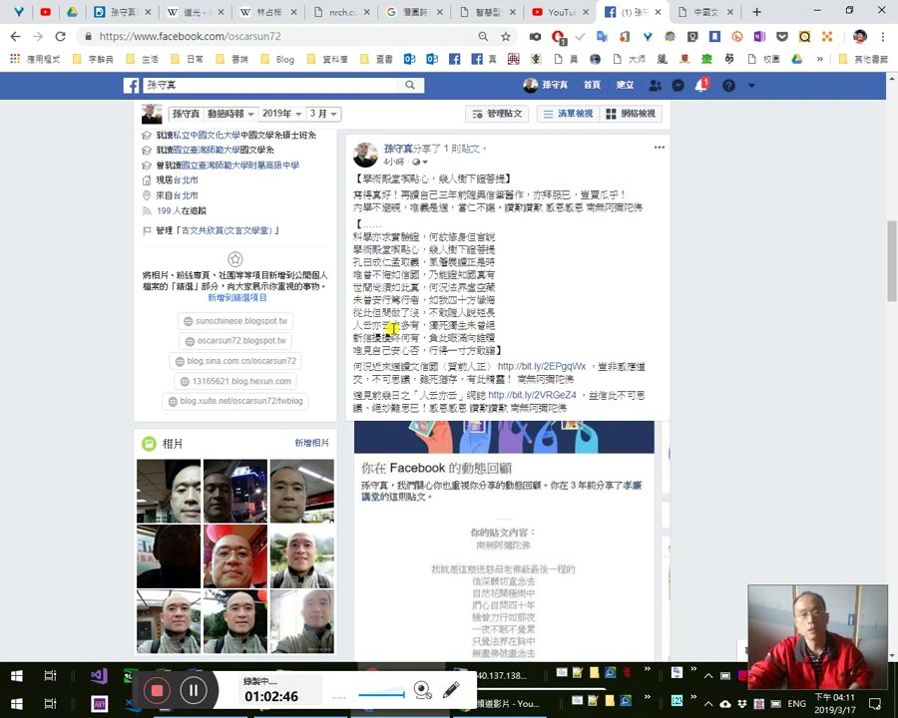
{"action": "left_click_drag", "start_coordinate": [353, 299], "coordinate": [459, 313]}
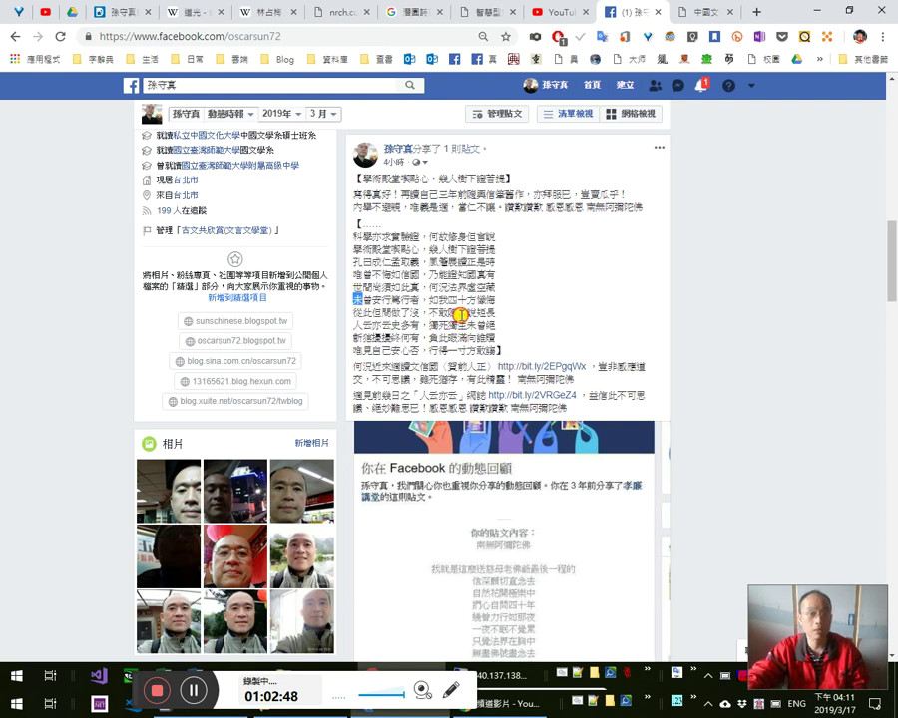
{"action": "double_click", "coordinate": [417, 275]}
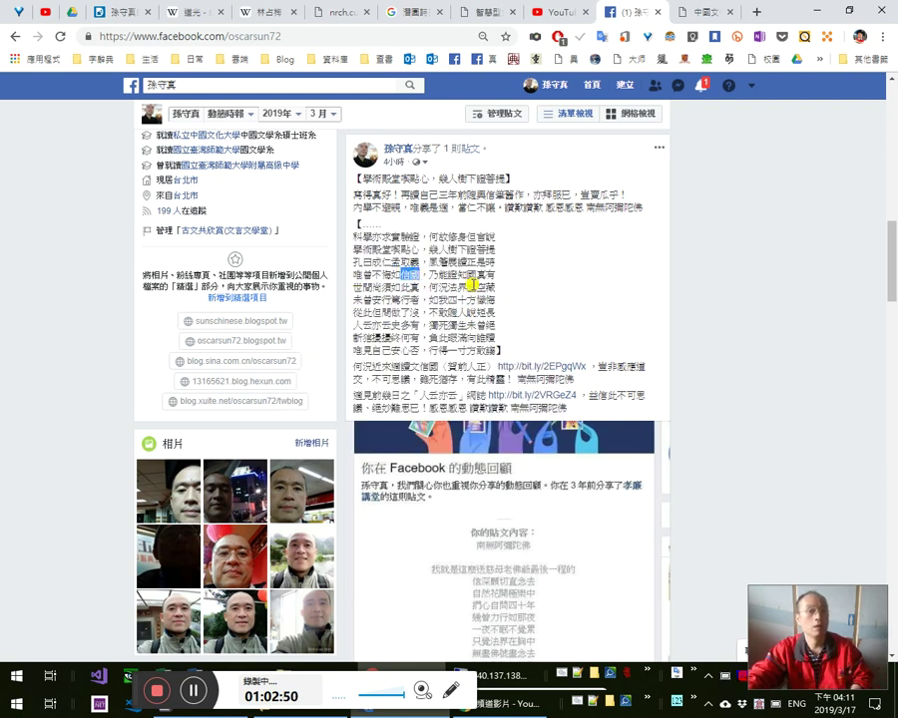
{"action": "double_click", "coordinate": [414, 236]}
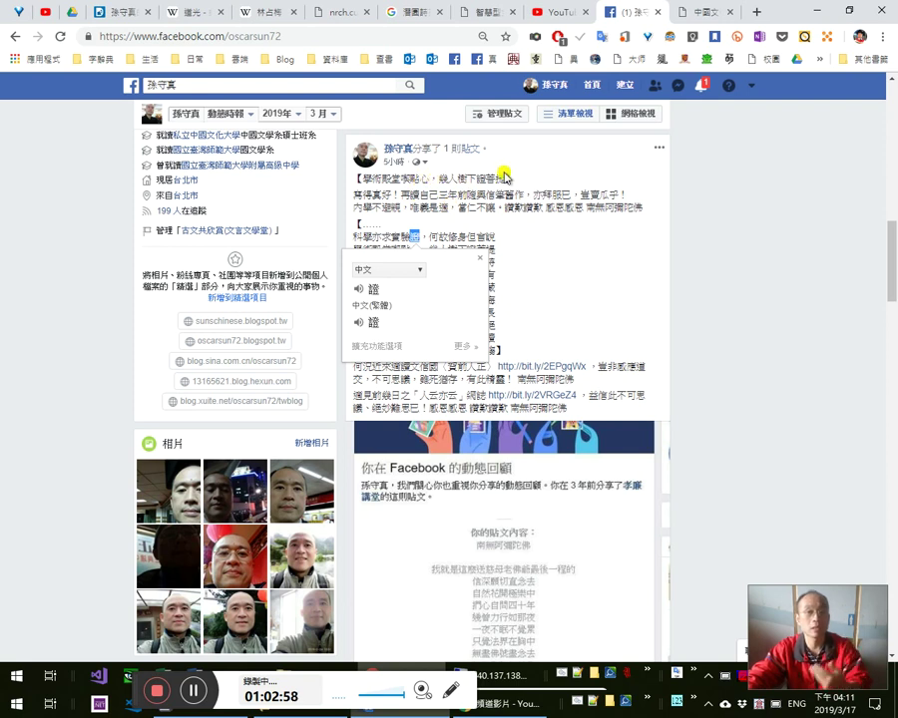
Examine the title line 【學術殿堂喫點心，幾人樹下證菩提】, highlighting 點心, 心, the whole line and 菩提.
{"action": "double_click", "coordinate": [413, 180]}
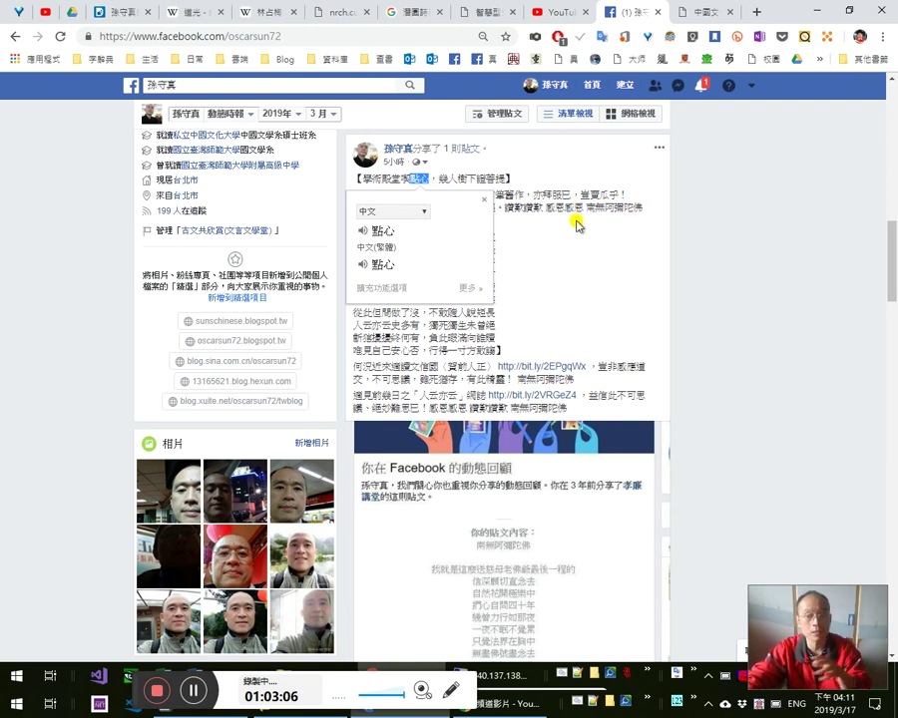
{"action": "left_click", "coordinate": [579, 257]}
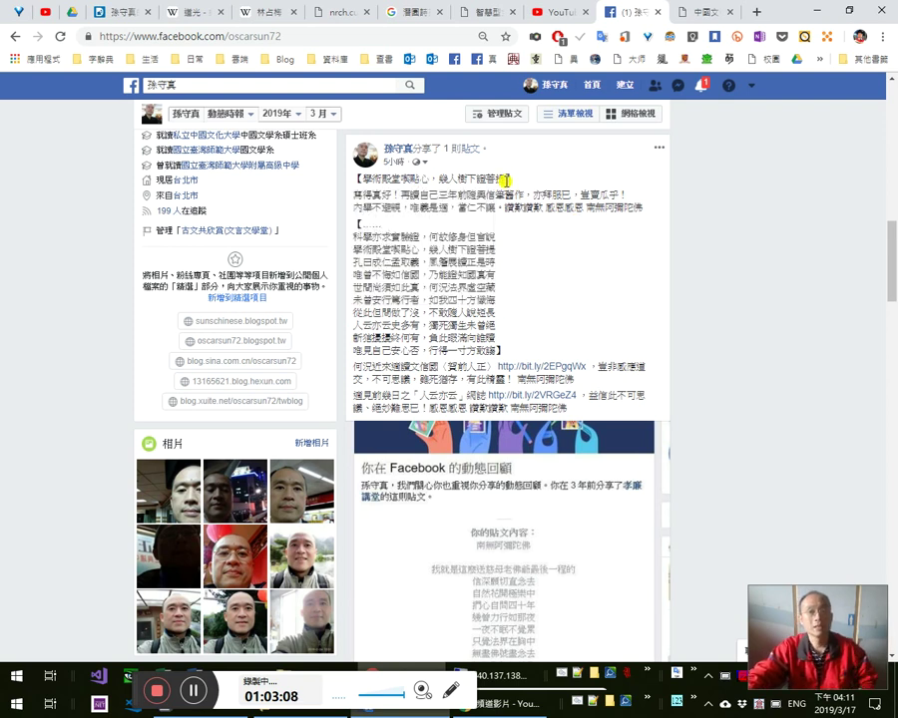
{"action": "double_click", "coordinate": [435, 182]}
{"action": "double_click", "coordinate": [434, 183]}
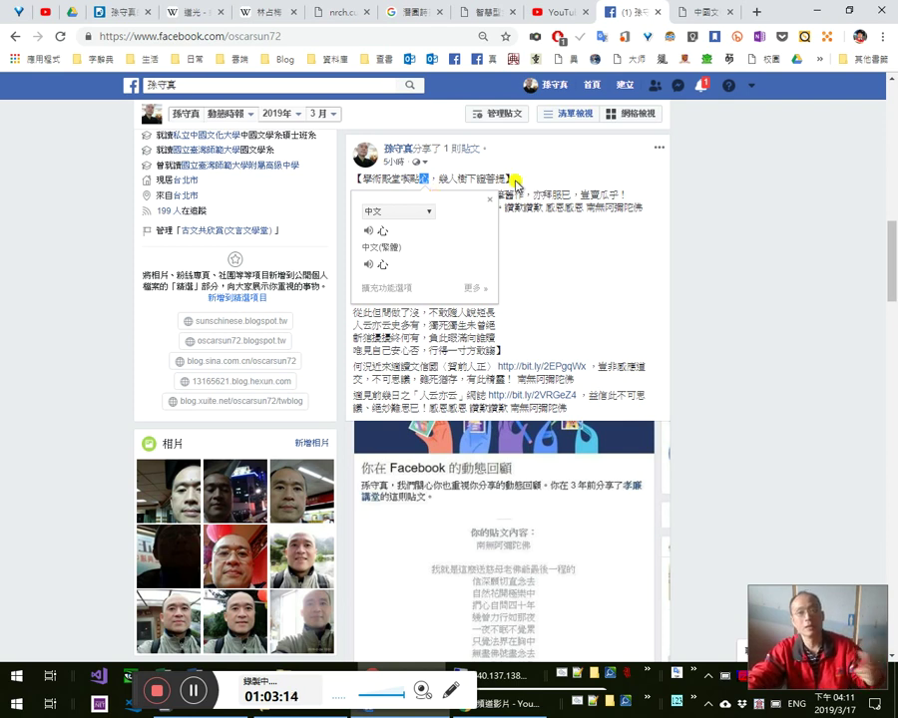
{"action": "left_click_drag", "start_coordinate": [515, 180], "coordinate": [355, 177]}
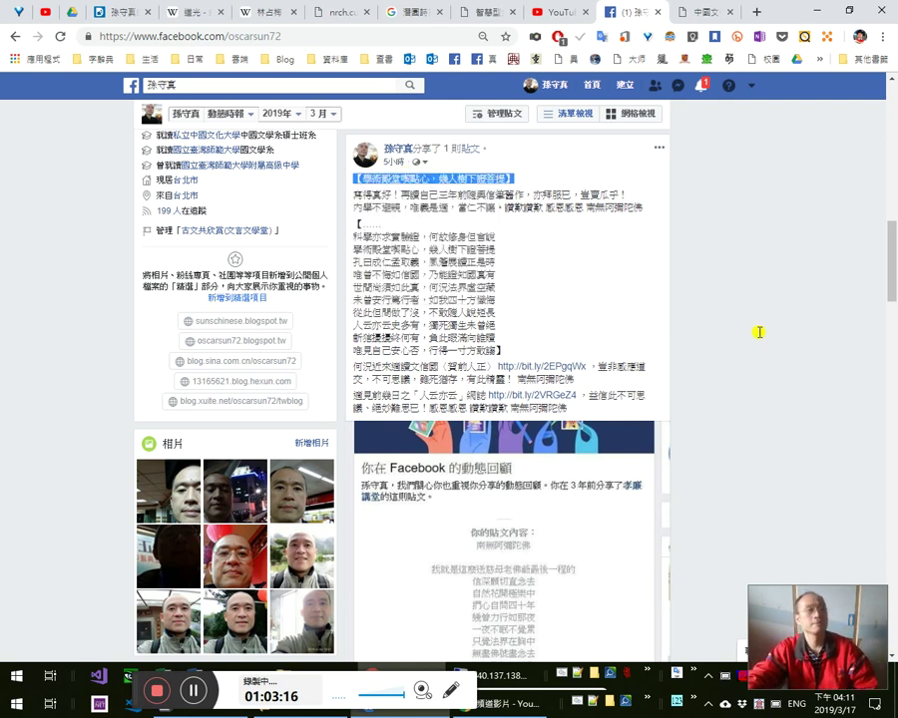
{"action": "left_click_drag", "start_coordinate": [427, 299], "coordinate": [592, 309]}
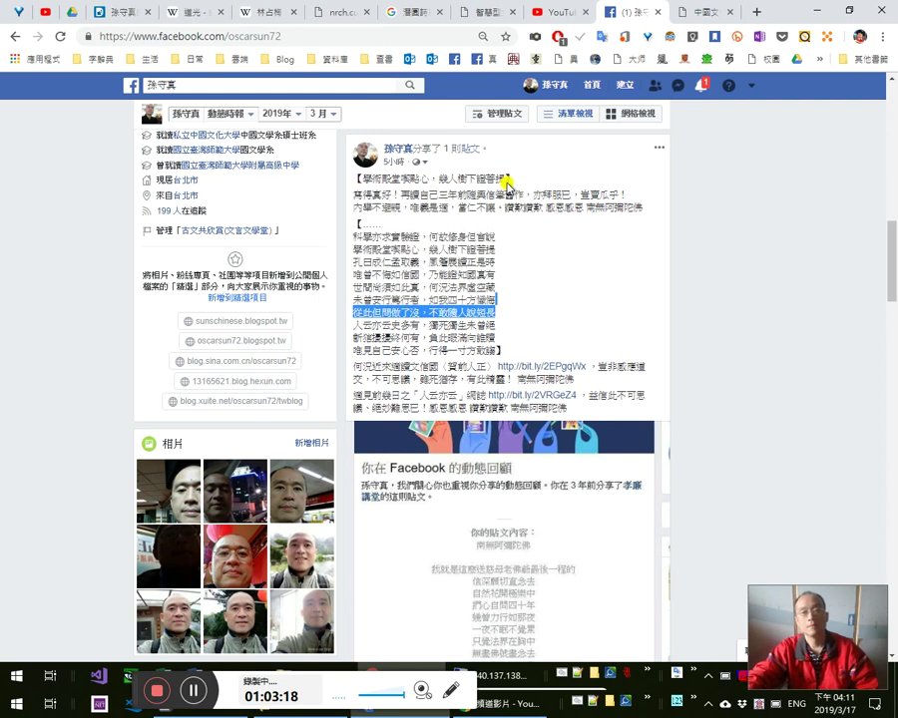
{"action": "left_click_drag", "start_coordinate": [487, 179], "coordinate": [507, 178]}
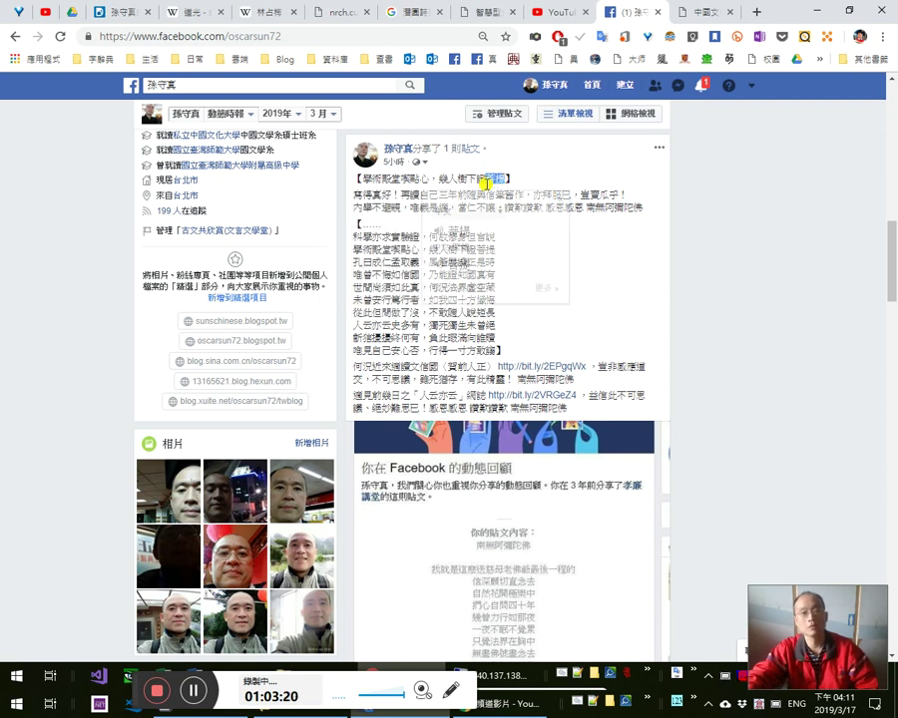
{"action": "left_click", "coordinate": [585, 349]}
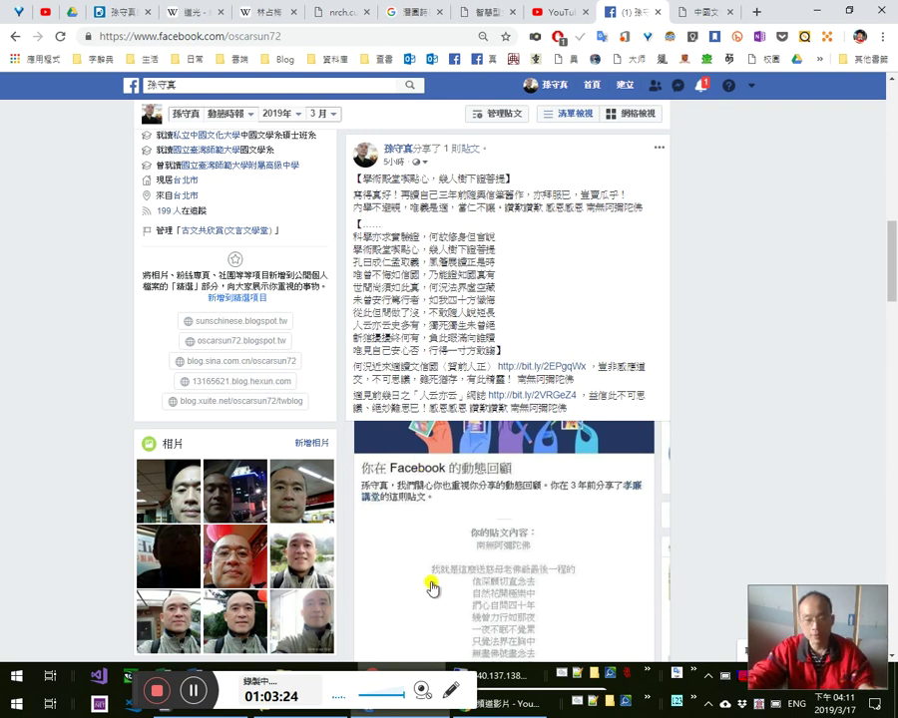
Highlight the post's opening remarks and quoted poem, and compare them with the original text in the 動態回顧 card.
{"action": "left_click_drag", "start_coordinate": [354, 175], "coordinate": [566, 196]}
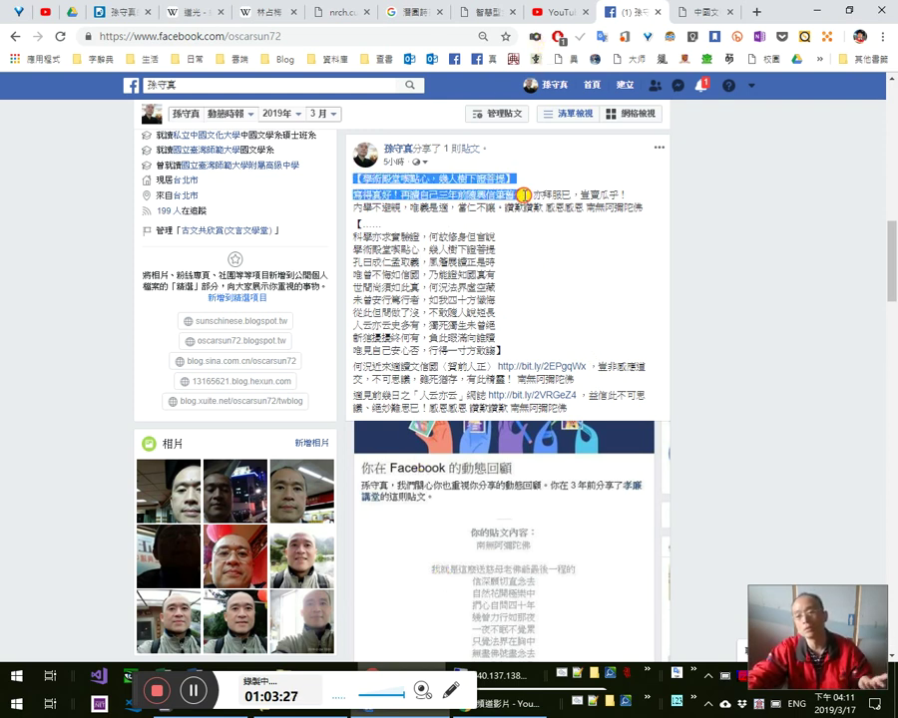
{"action": "left_click", "coordinate": [611, 218]}
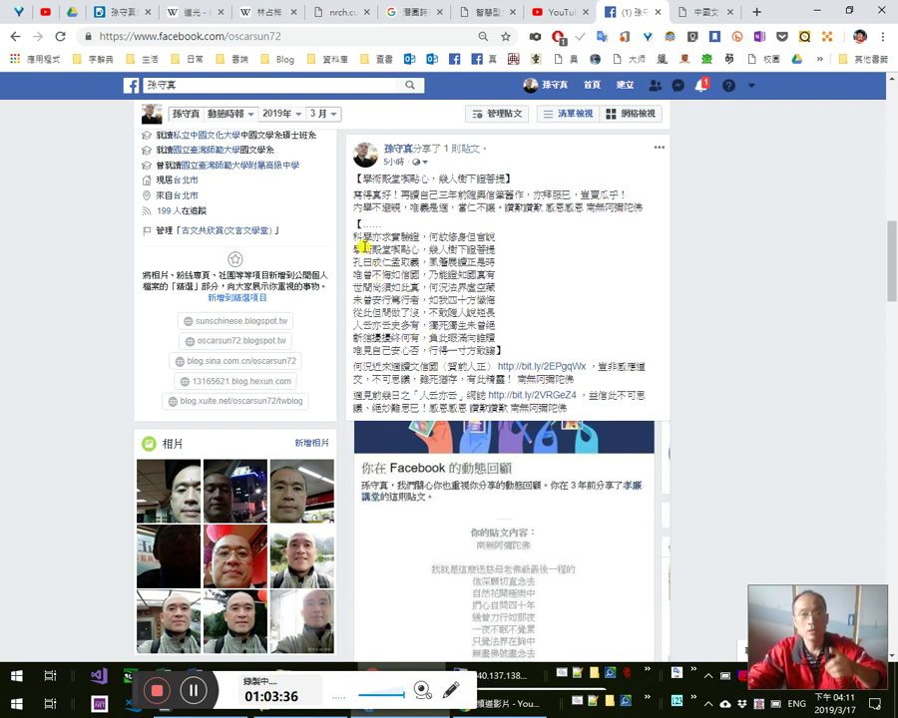
{"action": "left_click_drag", "start_coordinate": [356, 223], "coordinate": [499, 330]}
{"action": "scroll", "coordinate": [498, 449], "scroll_direction": "down", "scroll_amount": 1}
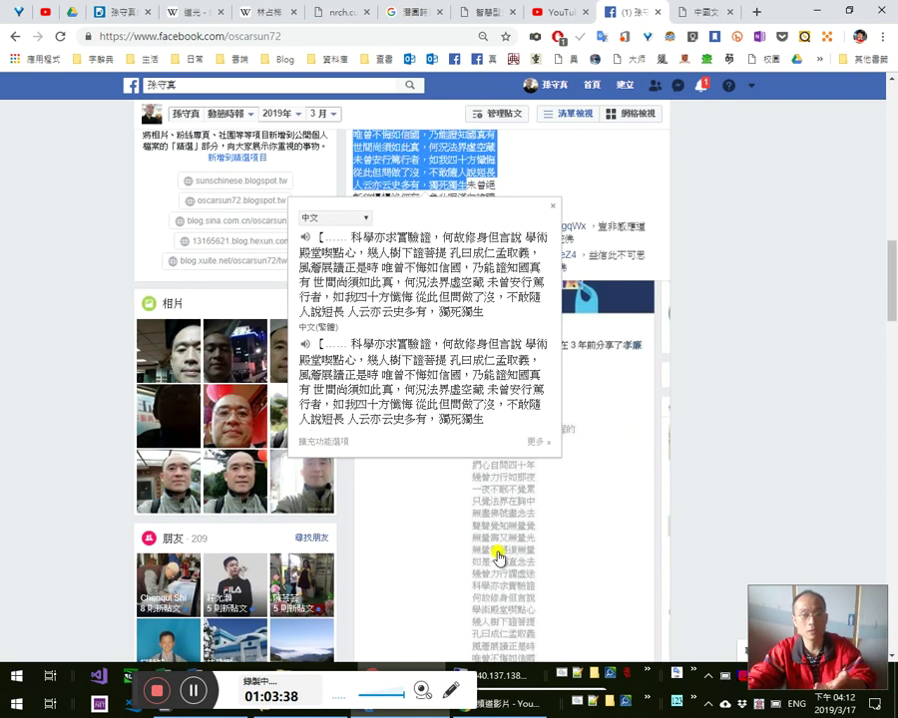
{"action": "scroll", "coordinate": [504, 554], "scroll_direction": "down", "scroll_amount": 3}
{"action": "scroll", "coordinate": [459, 454], "scroll_direction": "up", "scroll_amount": 3}
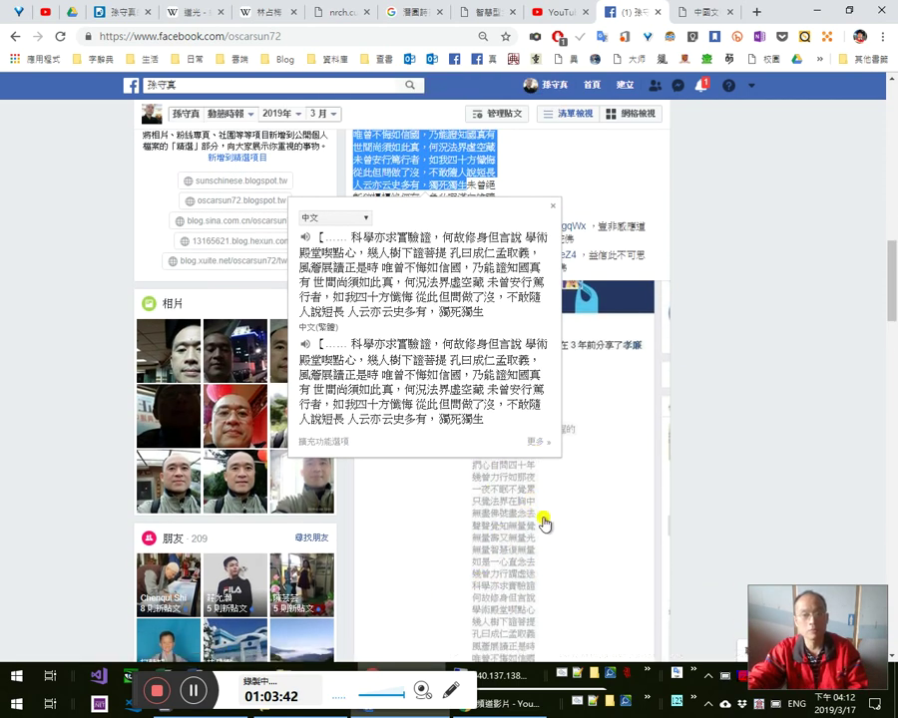
{"action": "left_click", "coordinate": [569, 161]}
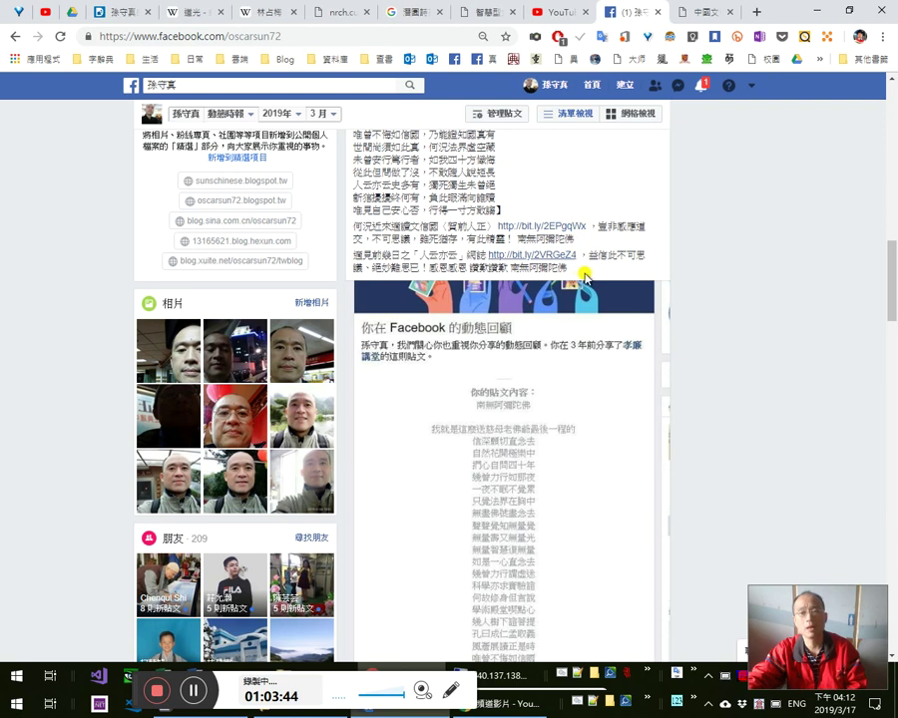
Highlight the verses from 未曾安行篤行者 to the poem's end, single out 如我四十方懺悔, and switch to the Word document 林占梅〈地震歌〉說解.
{"action": "scroll", "coordinate": [586, 278], "scroll_direction": "up", "scroll_amount": 1}
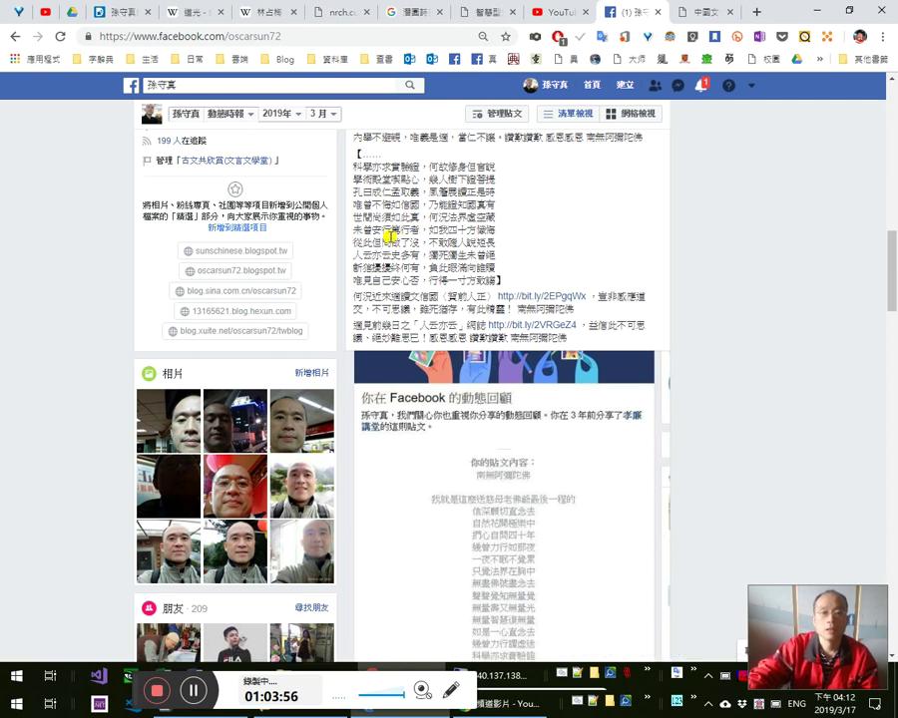
{"action": "left_click_drag", "start_coordinate": [356, 227], "coordinate": [507, 284]}
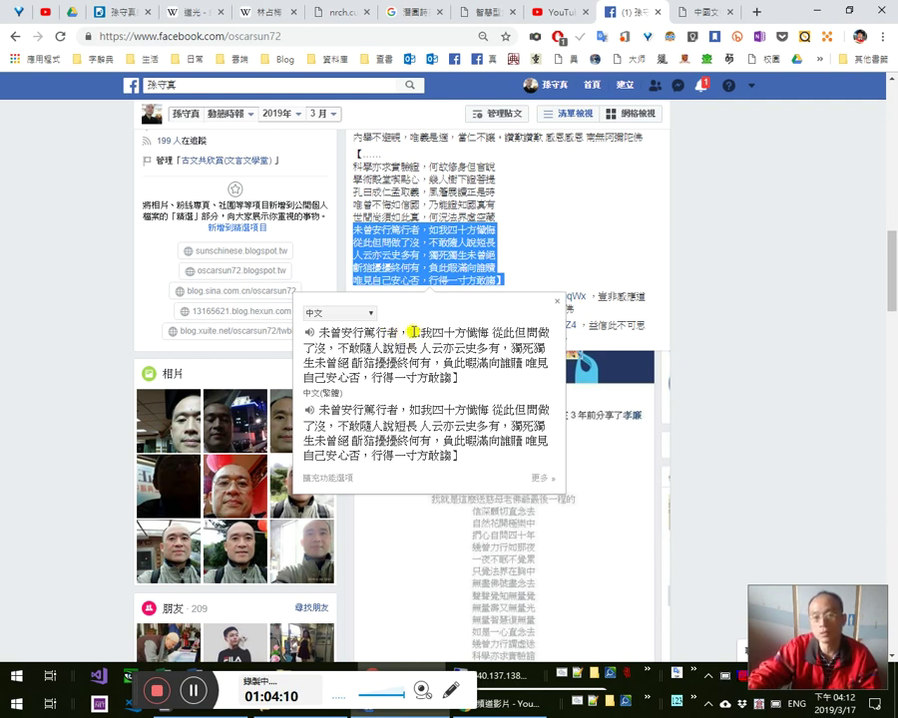
{"action": "left_click_drag", "start_coordinate": [489, 332], "coordinate": [413, 334]}
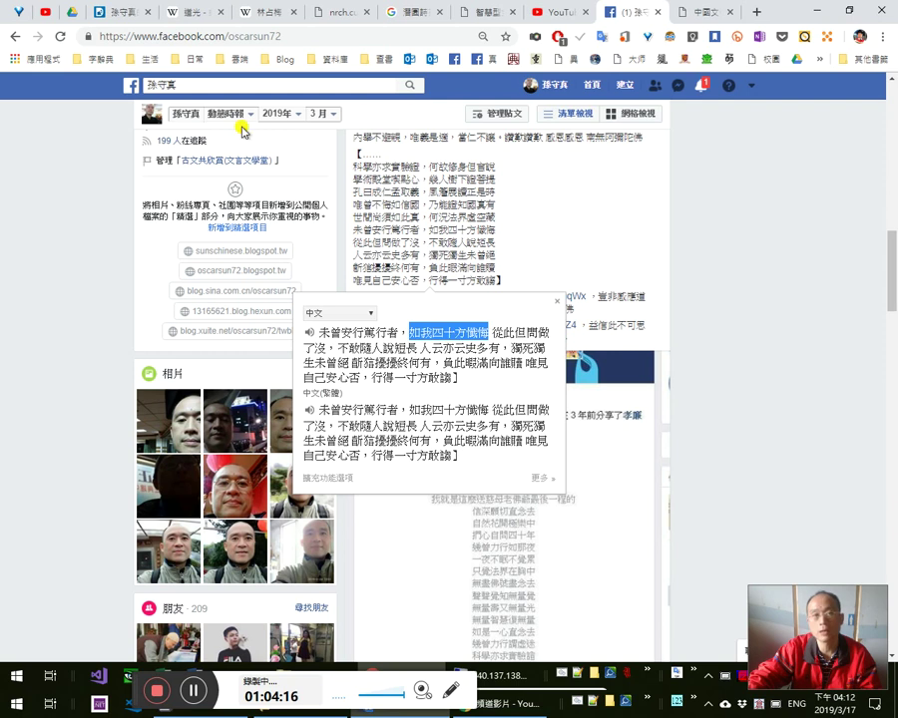
{"action": "key", "text": "alt+Tab"}
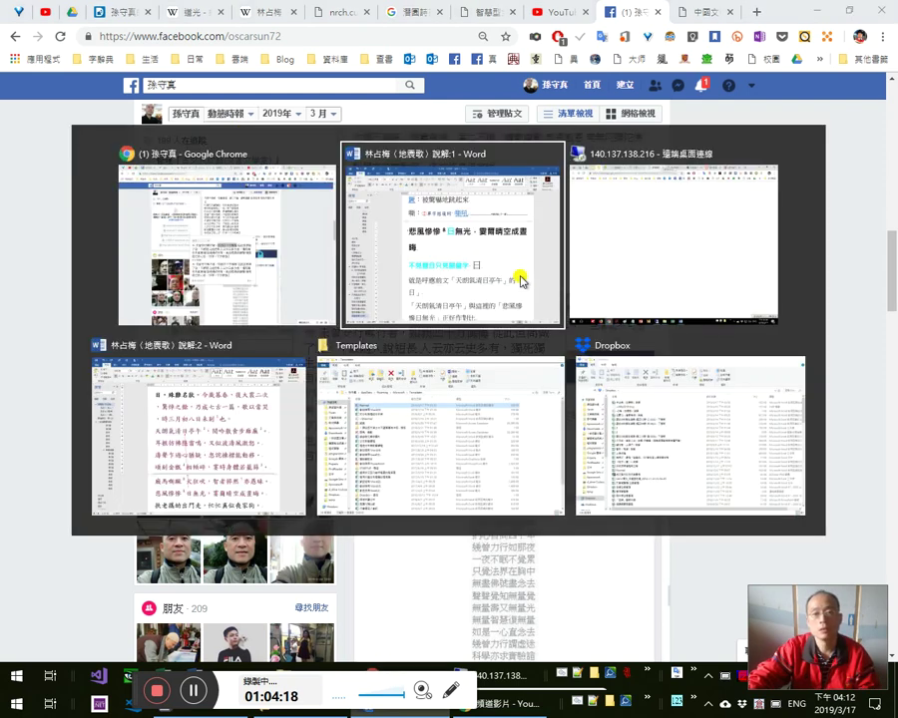
Review the poem in the document's second Word window, highlighting the verse 天朗氣清日亭午，閒吟散食步廊廡 against 悲風慘慘日無光.
{"action": "left_click", "coordinate": [522, 283]}
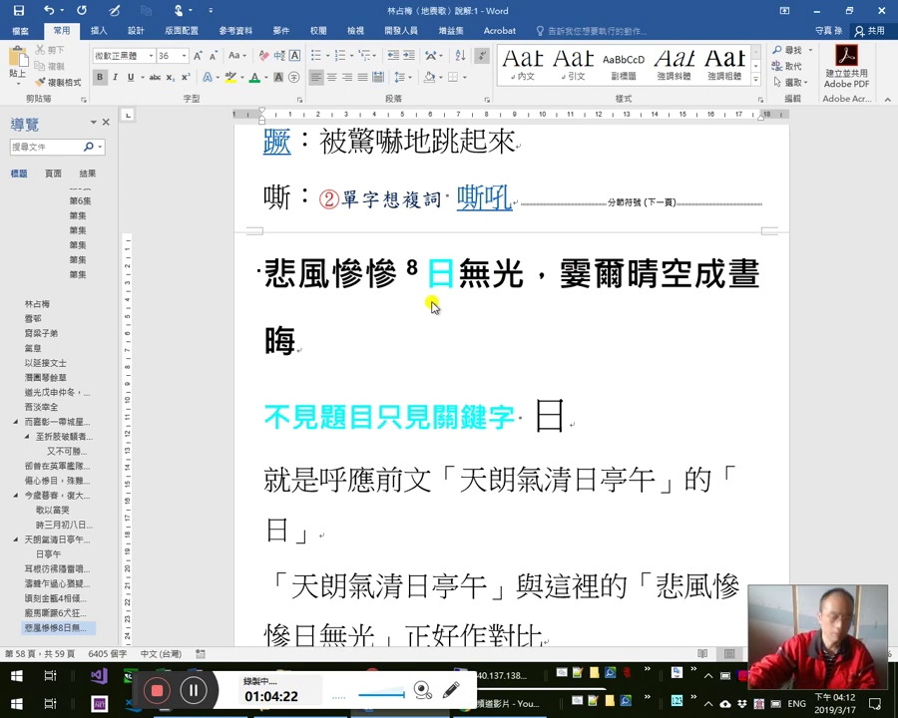
{"action": "key", "text": "alt+Tab"}
{"action": "key", "text": "alt+Tab"}
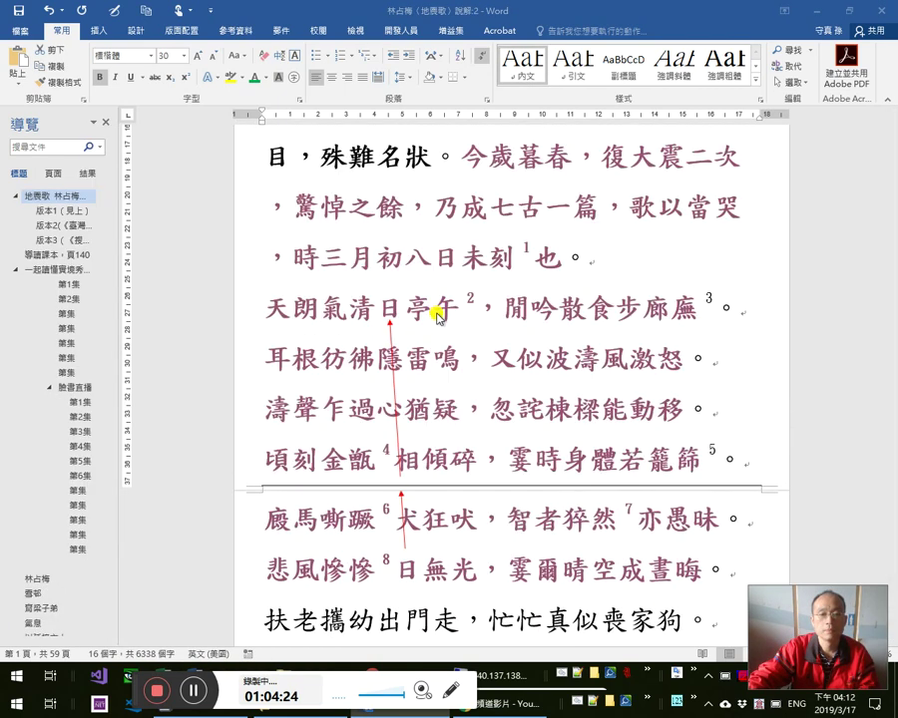
{"action": "scroll", "coordinate": [525, 482], "scroll_direction": "down", "scroll_amount": 1}
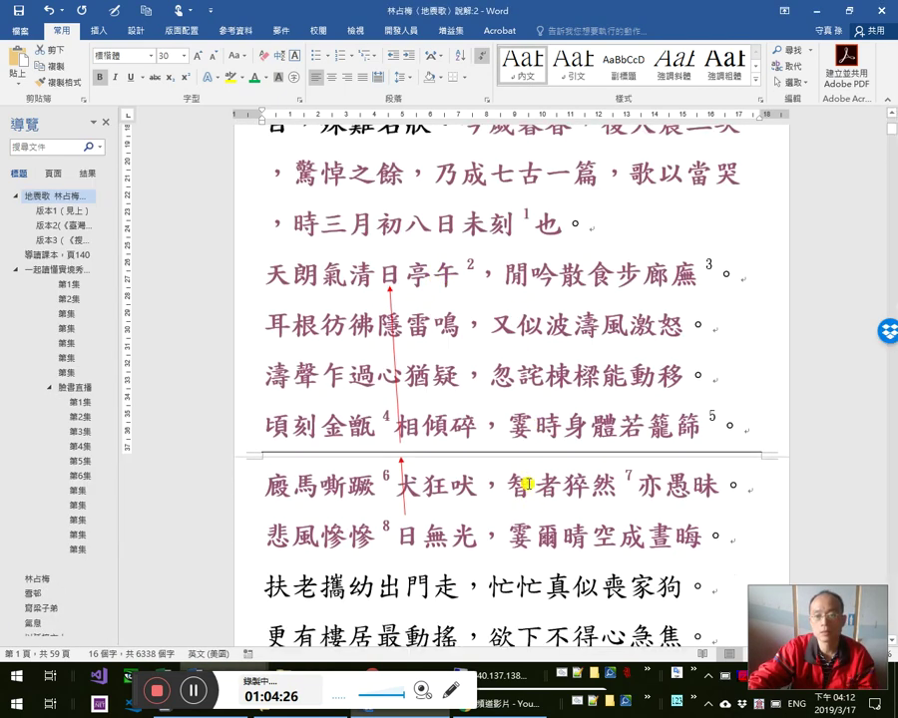
{"action": "scroll", "coordinate": [526, 483], "scroll_direction": "down", "scroll_amount": 1}
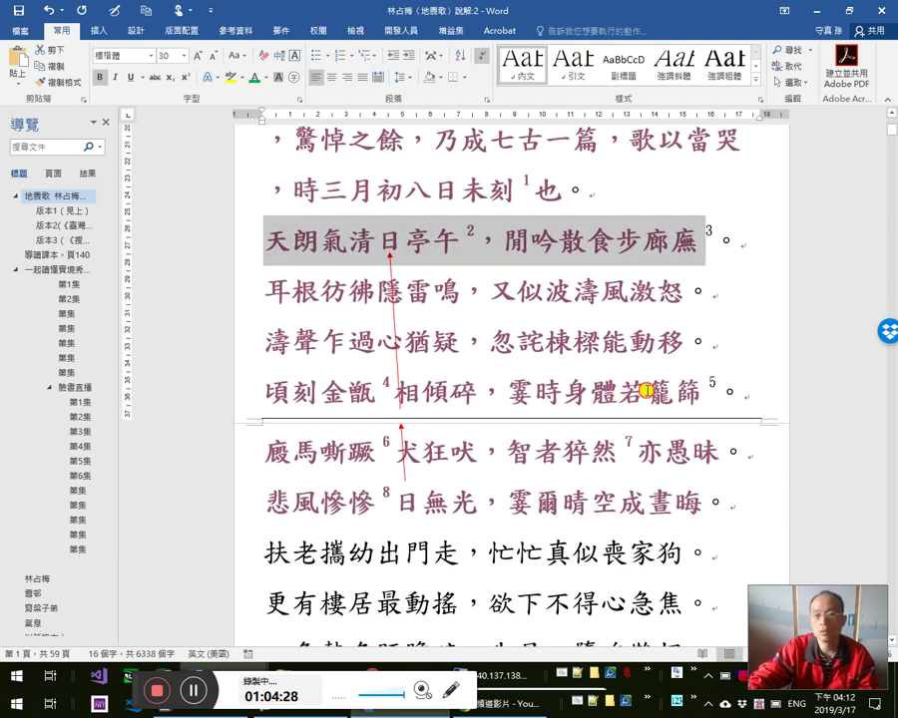
{"action": "left_click", "coordinate": [623, 392]}
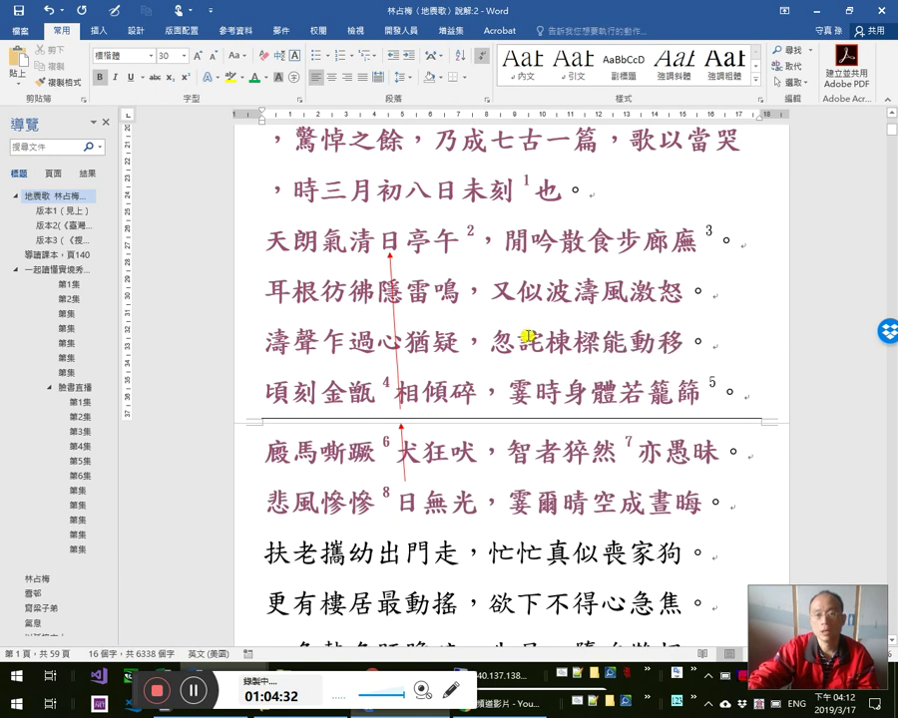
{"action": "left_click", "coordinate": [573, 291]}
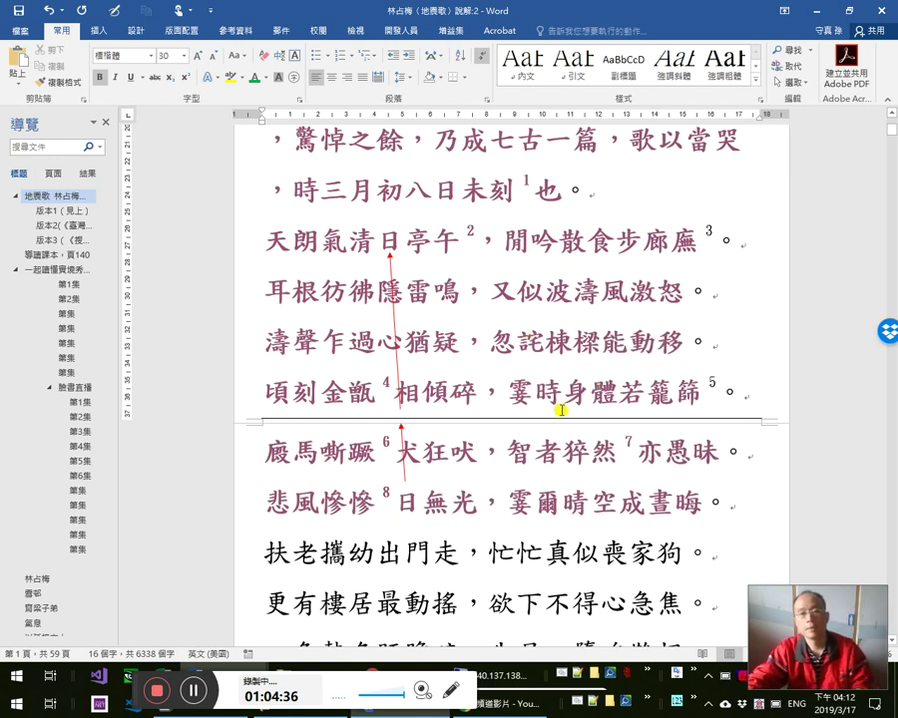
Switch back to the Facebook post in Chrome and single out 安 and 篤 in the verse 未曾安行篤行者.
{"action": "key", "text": "alt+Tab"}
{"action": "key", "text": "alt+Tab"}
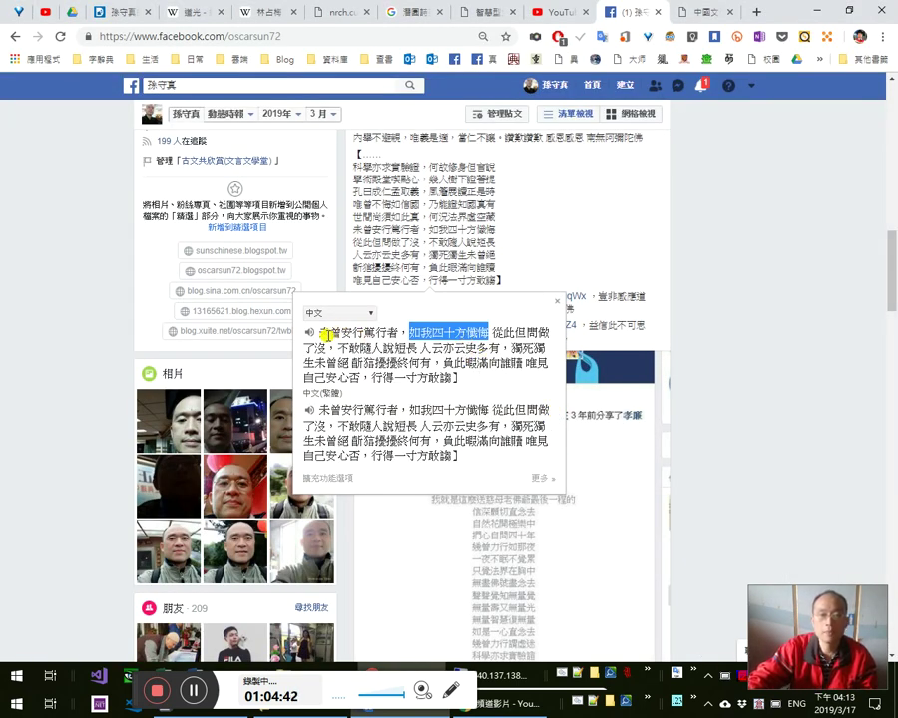
{"action": "left_click_drag", "start_coordinate": [343, 333], "coordinate": [351, 335]}
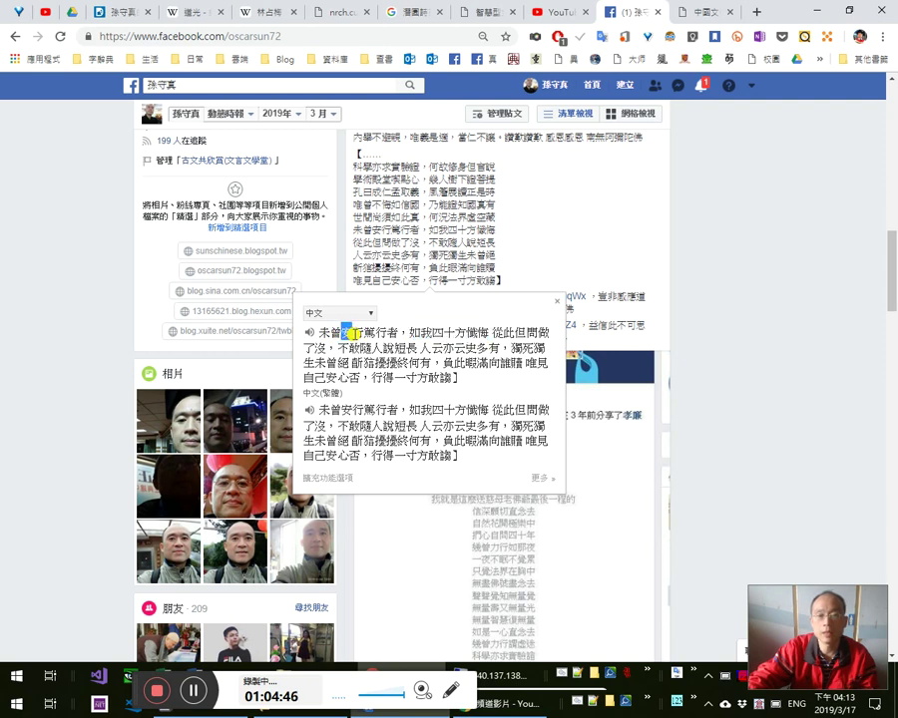
{"action": "left_click_drag", "start_coordinate": [365, 334], "coordinate": [375, 334]}
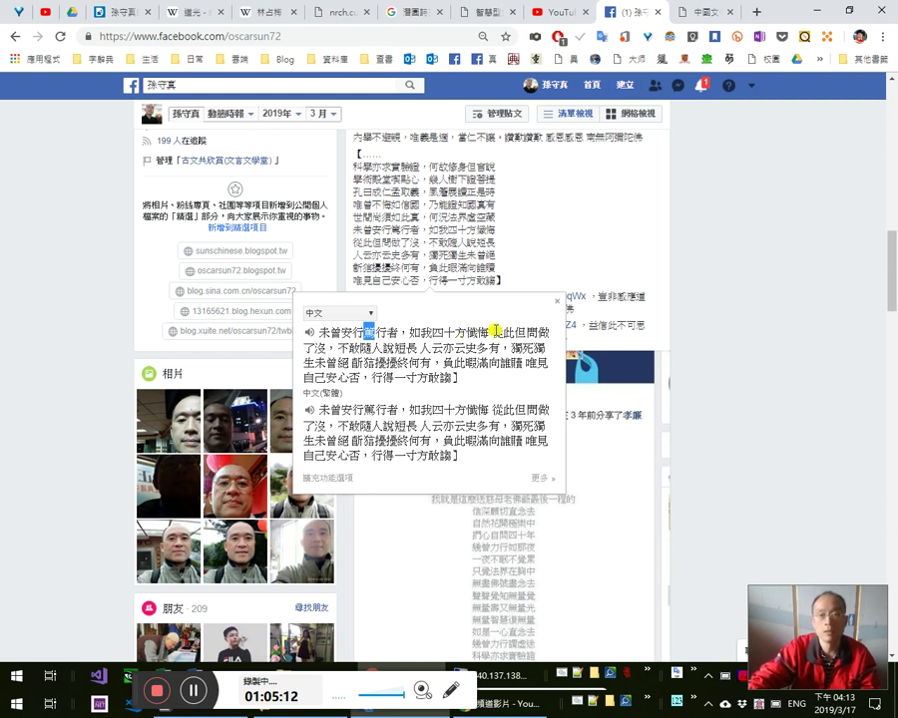
Highlight the verse 從此但問做了沒，不敢隨人說短長 for discussion, singling out 從此但問做了沒 and 隨人說短長.
{"action": "left_click_drag", "start_coordinate": [492, 334], "coordinate": [403, 356]}
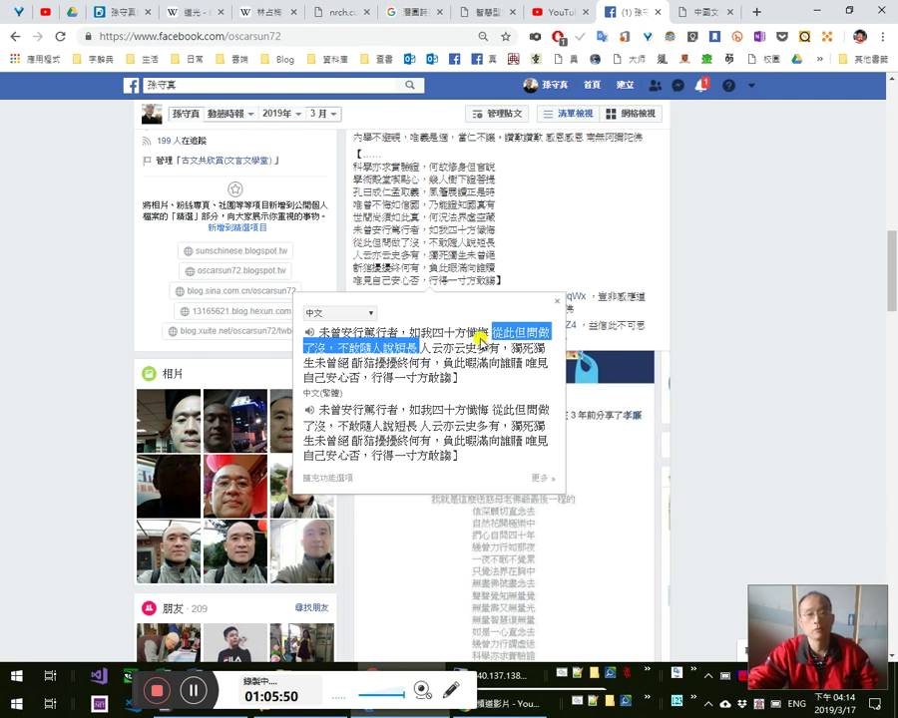
{"action": "left_click", "coordinate": [492, 351]}
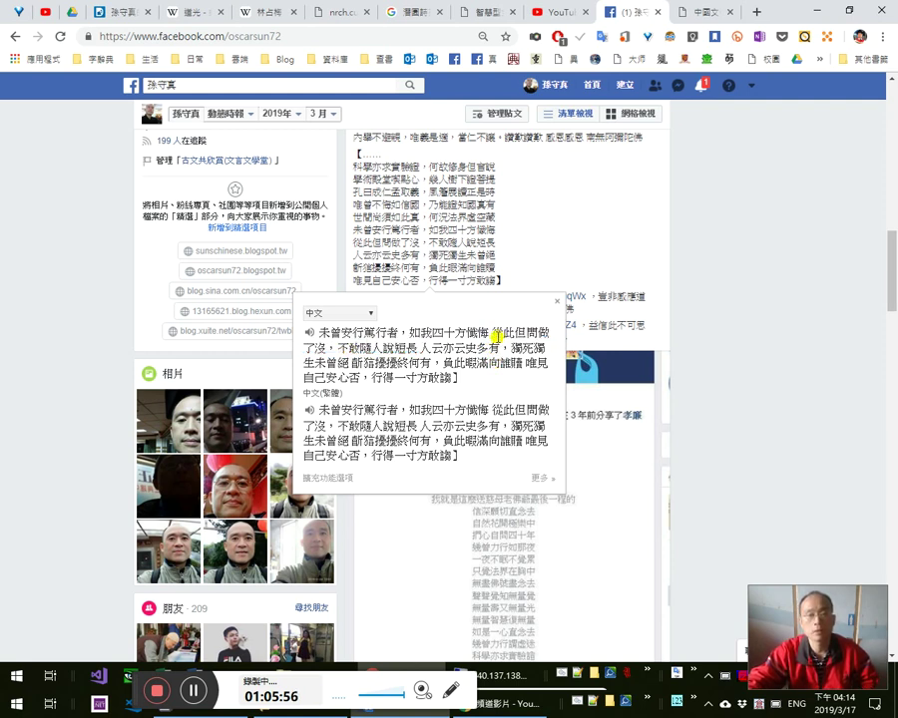
{"action": "left_click_drag", "start_coordinate": [496, 337], "coordinate": [455, 331]}
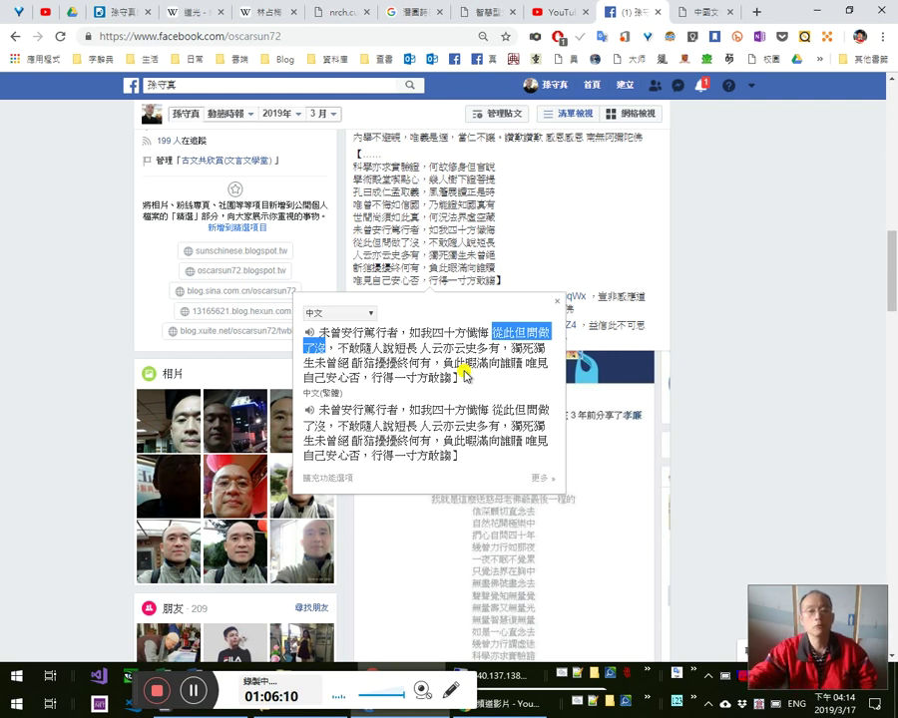
{"action": "left_click_drag", "start_coordinate": [496, 332], "coordinate": [329, 347]}
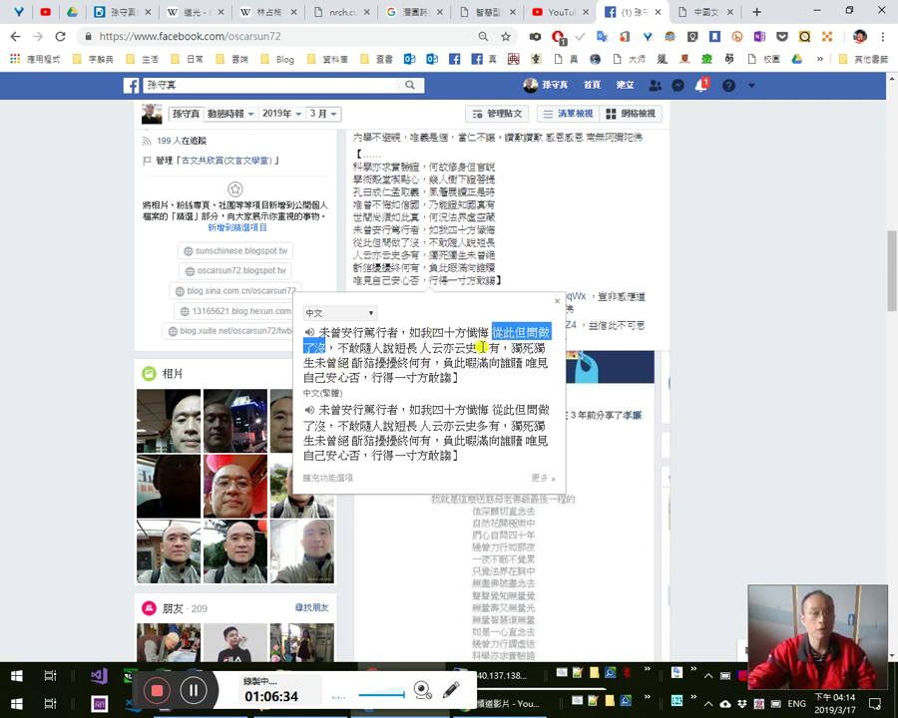
{"action": "left_click", "coordinate": [447, 355]}
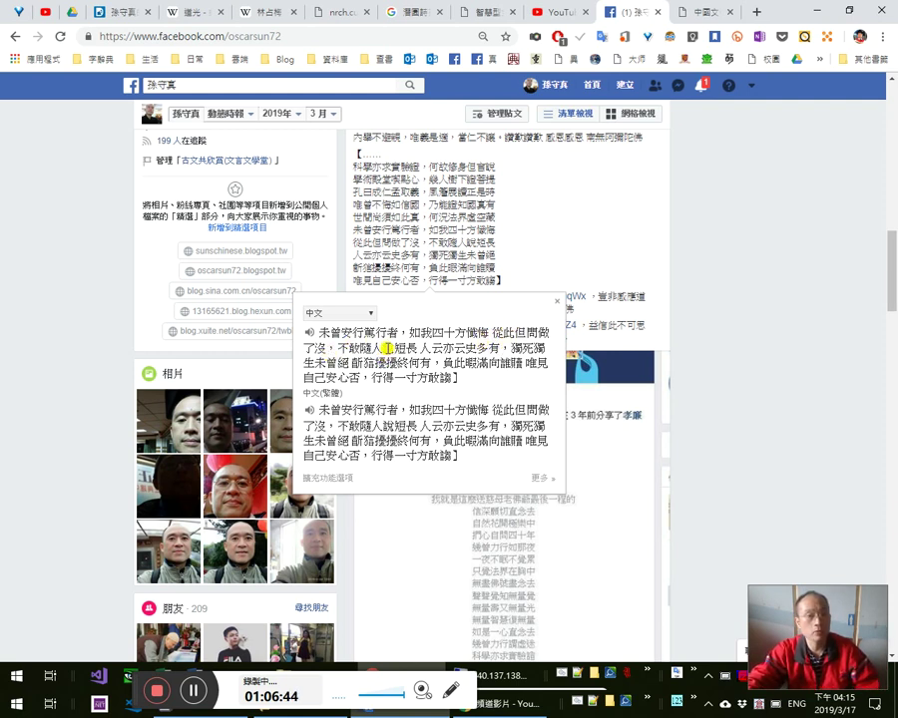
{"action": "left_click_drag", "start_coordinate": [360, 347], "coordinate": [409, 347]}
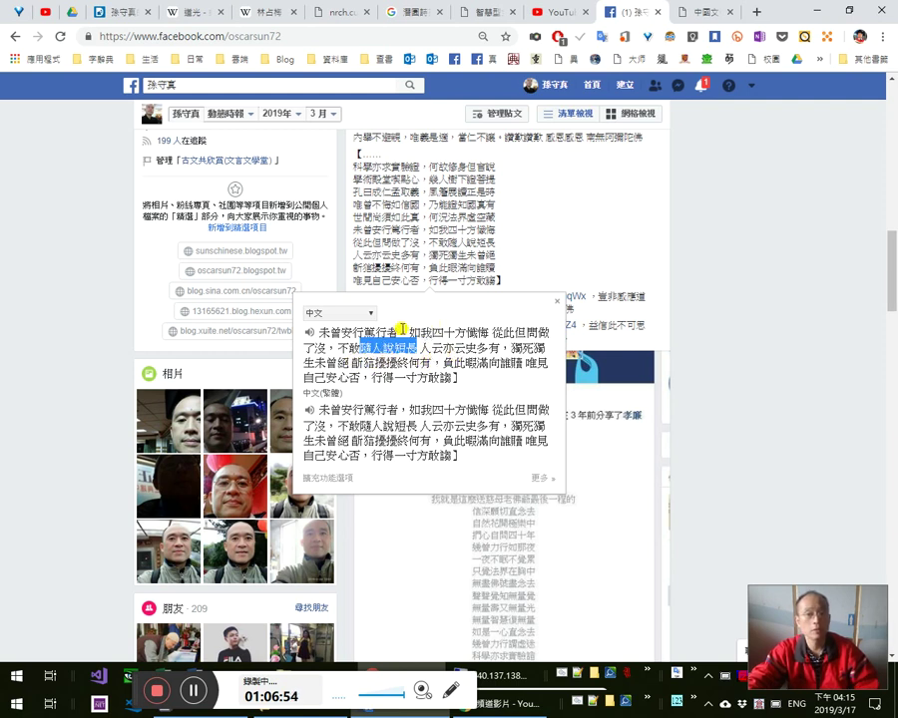
{"action": "left_click", "coordinate": [463, 363]}
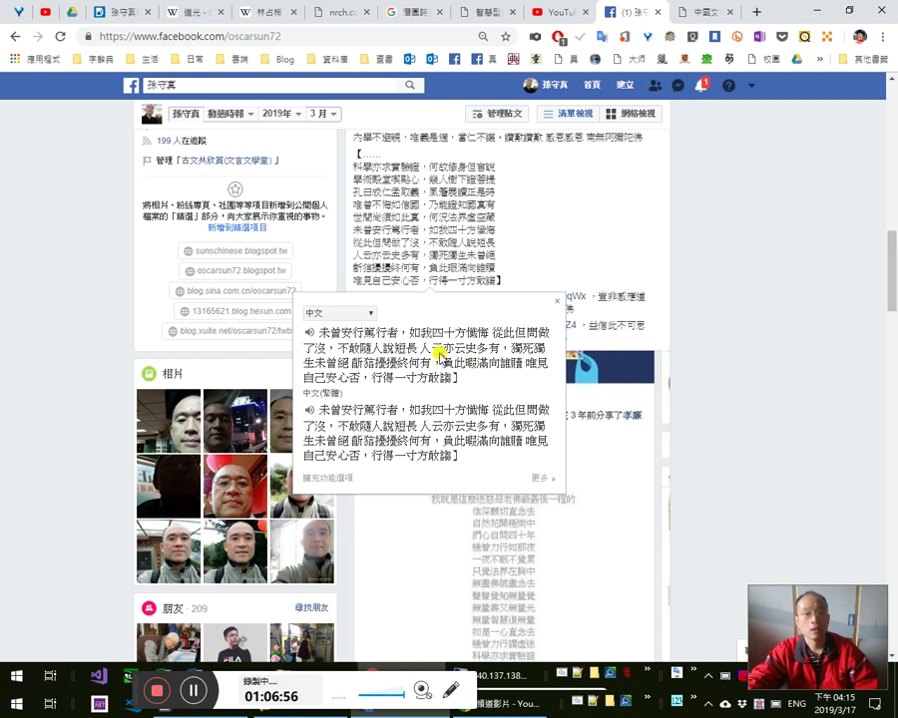
Highlight the verse 人云亦云史多有 in the translation pop-up and dismiss the pop-up.
{"action": "left_click_drag", "start_coordinate": [421, 346], "coordinate": [528, 361]}
{"action": "left_click", "coordinate": [480, 363]}
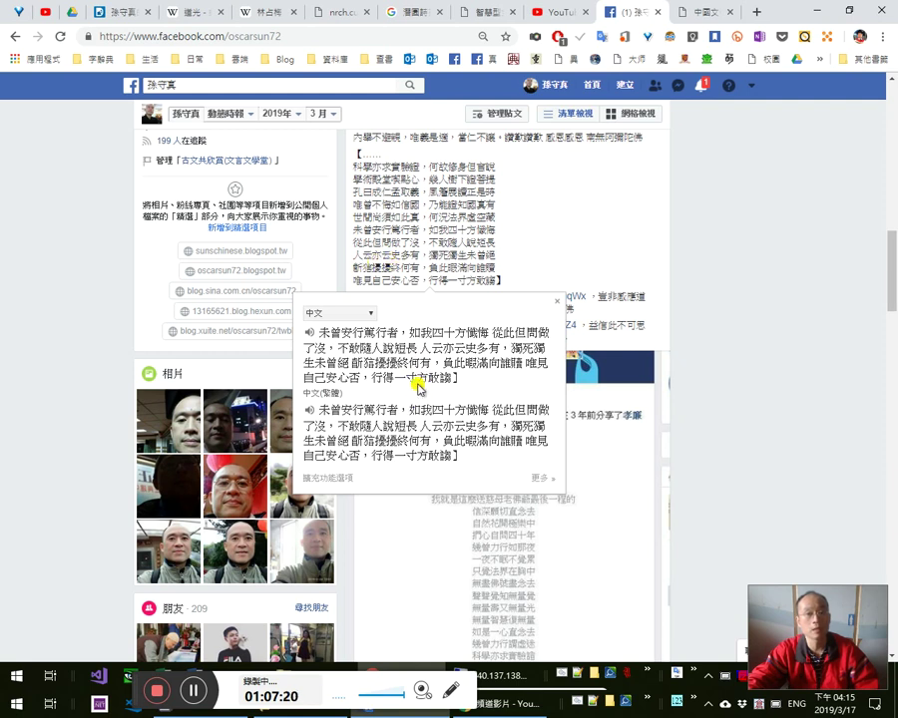
{"action": "left_click_drag", "start_coordinate": [487, 348], "coordinate": [415, 346]}
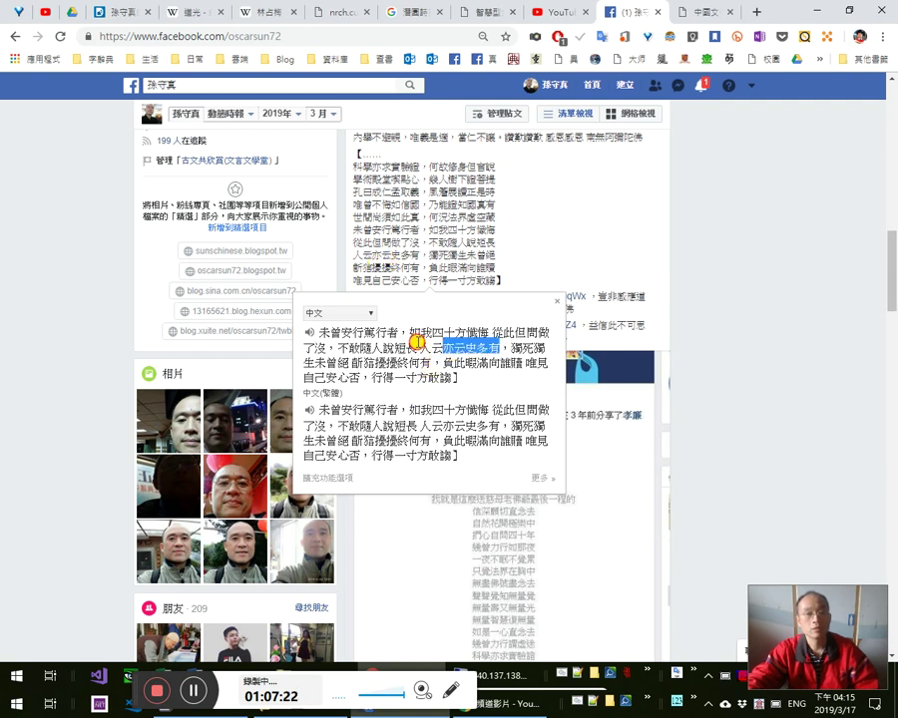
{"action": "left_click", "coordinate": [629, 290]}
{"action": "left_click", "coordinate": [599, 292]}
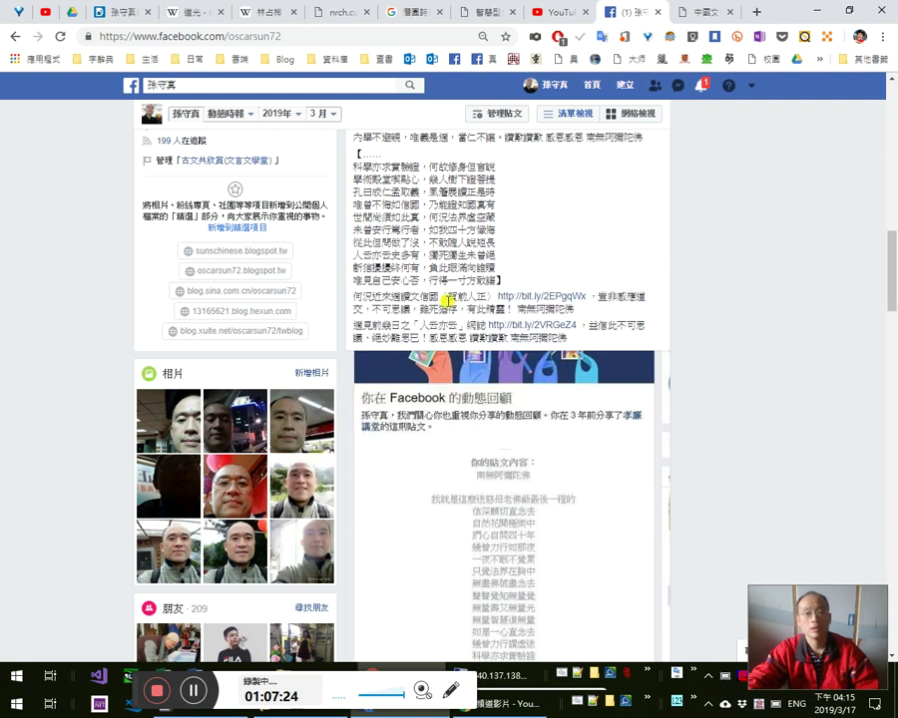
Open the 「人云亦云」網誌 linked in the post, highlight 「人云亦云、以訛傳訛、陳陳相因」 in its title, and return to the post.
{"action": "left_click_drag", "start_coordinate": [424, 326], "coordinate": [526, 331]}
{"action": "left_click", "coordinate": [528, 332]}
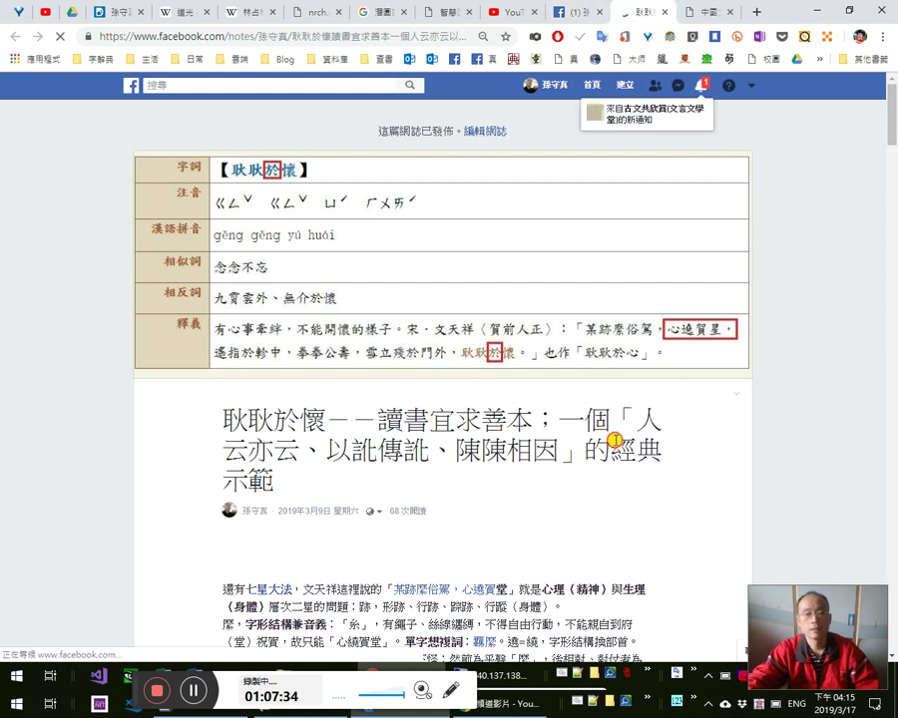
{"action": "left_click_drag", "start_coordinate": [611, 420], "coordinate": [609, 454]}
{"action": "left_click", "coordinate": [662, 13]}
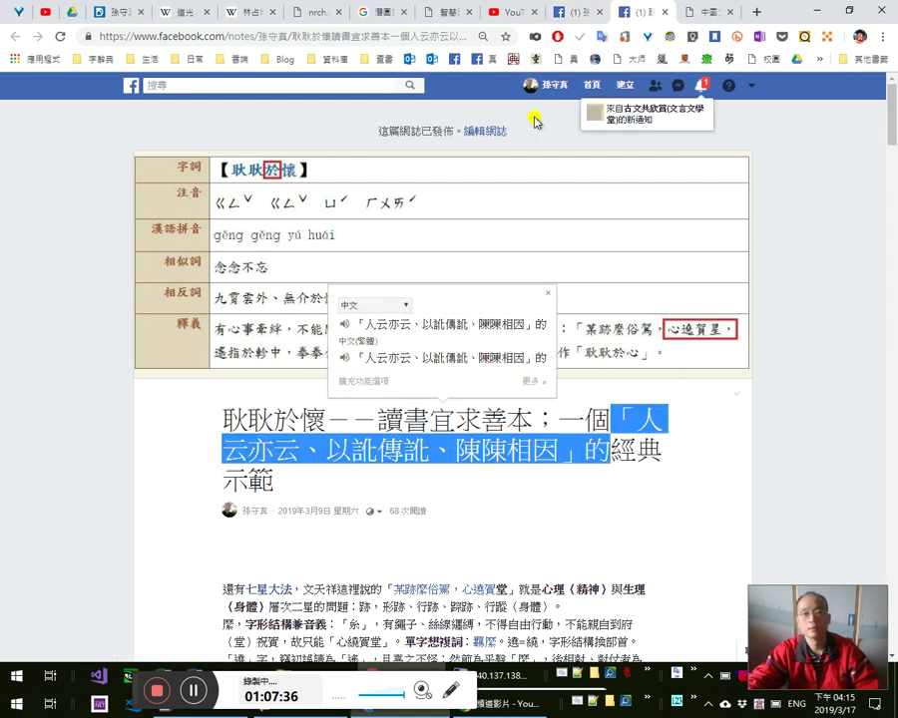
{"action": "left_click", "coordinate": [127, 18]}
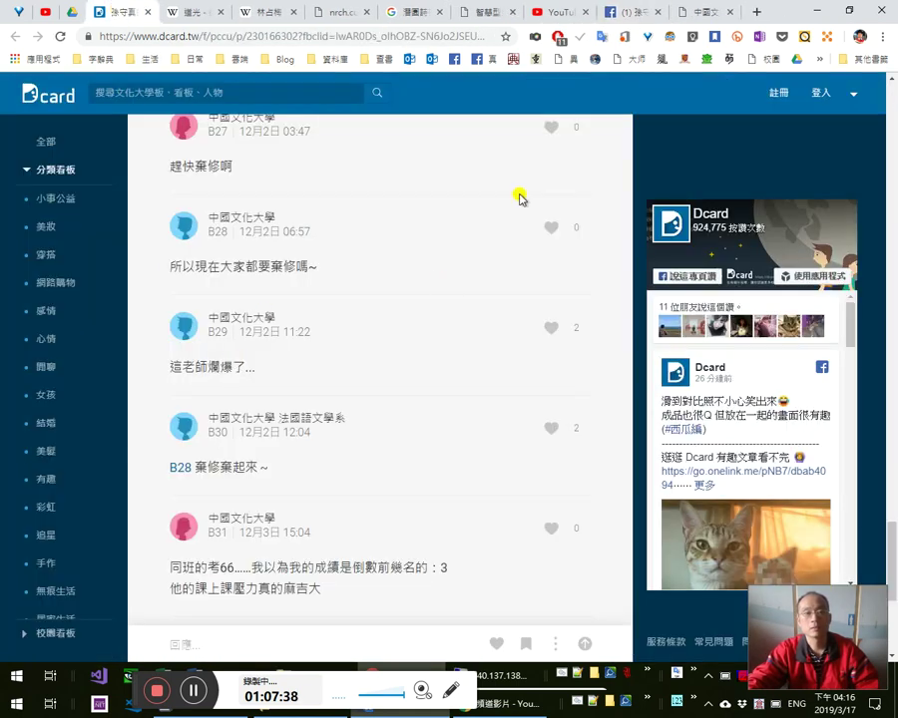
{"action": "left_click", "coordinate": [634, 14]}
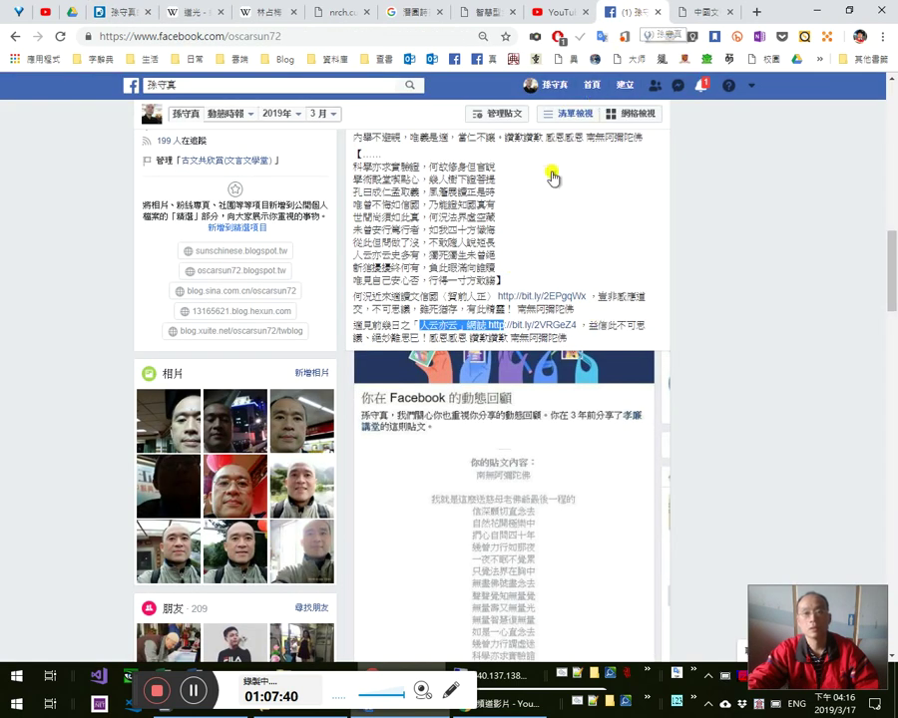
Highlight the poem's last three lines from 人云亦云史多有 to the end, singling out 獨生 and 絕.
{"action": "scroll", "coordinate": [584, 361], "scroll_direction": "up", "scroll_amount": 1}
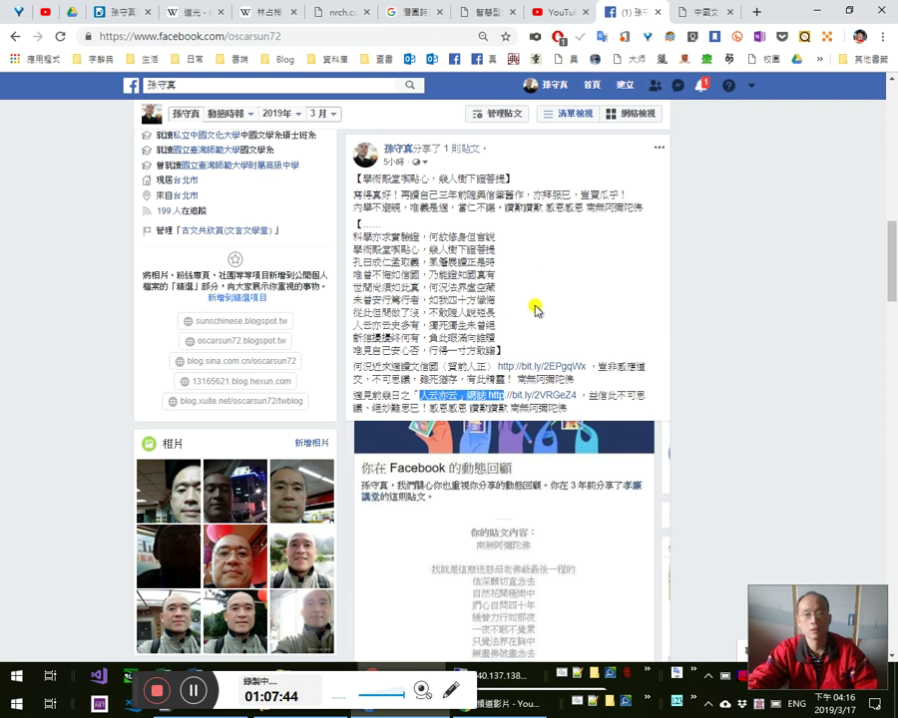
{"action": "left_click_drag", "start_coordinate": [357, 322], "coordinate": [497, 349]}
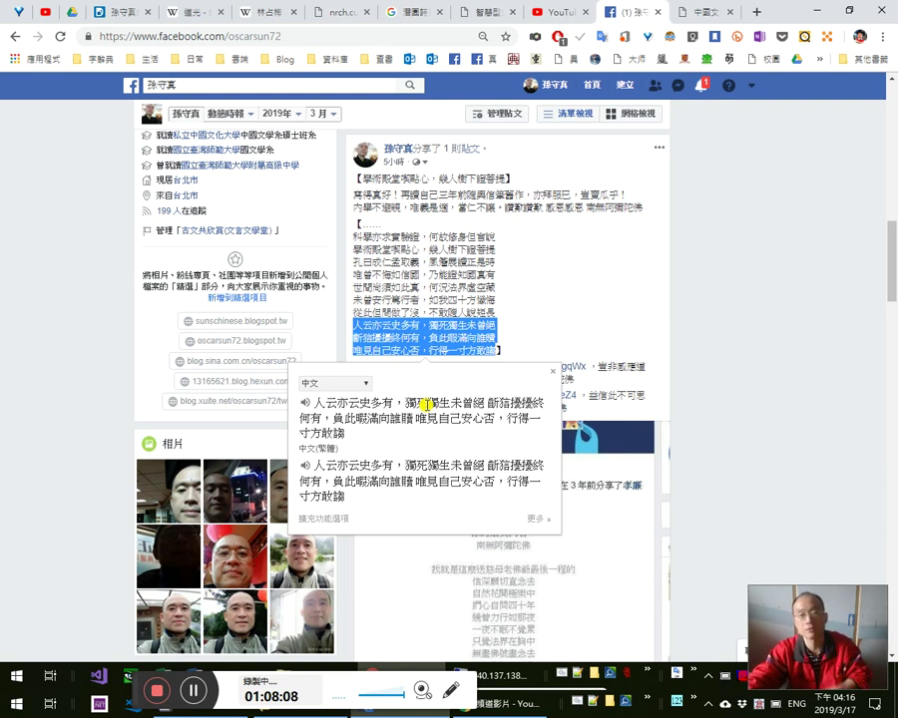
{"action": "left_click_drag", "start_coordinate": [426, 403], "coordinate": [453, 403]}
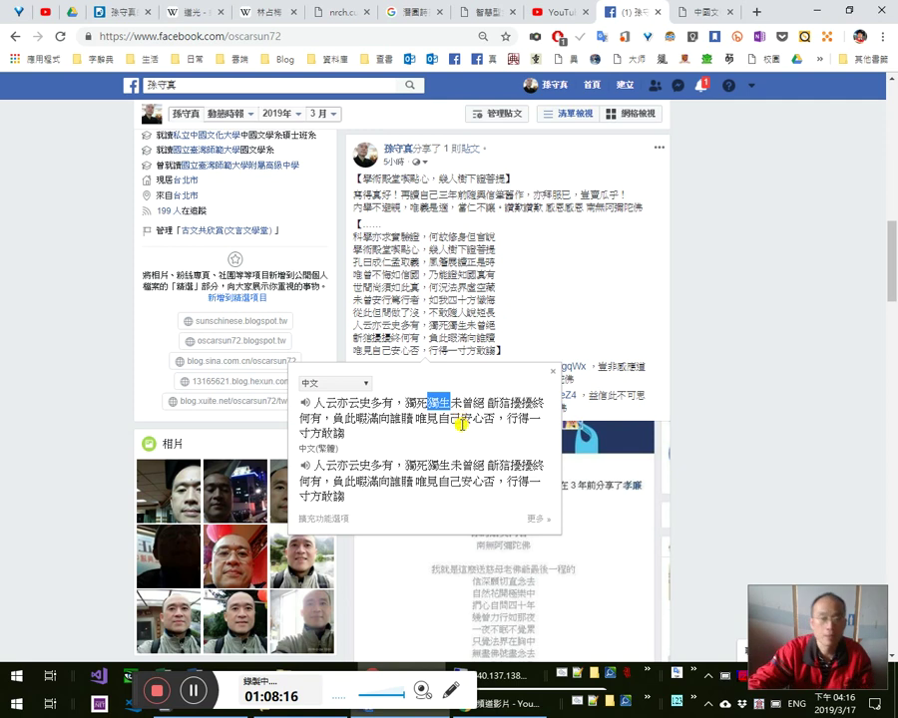
{"action": "double_click", "coordinate": [476, 402]}
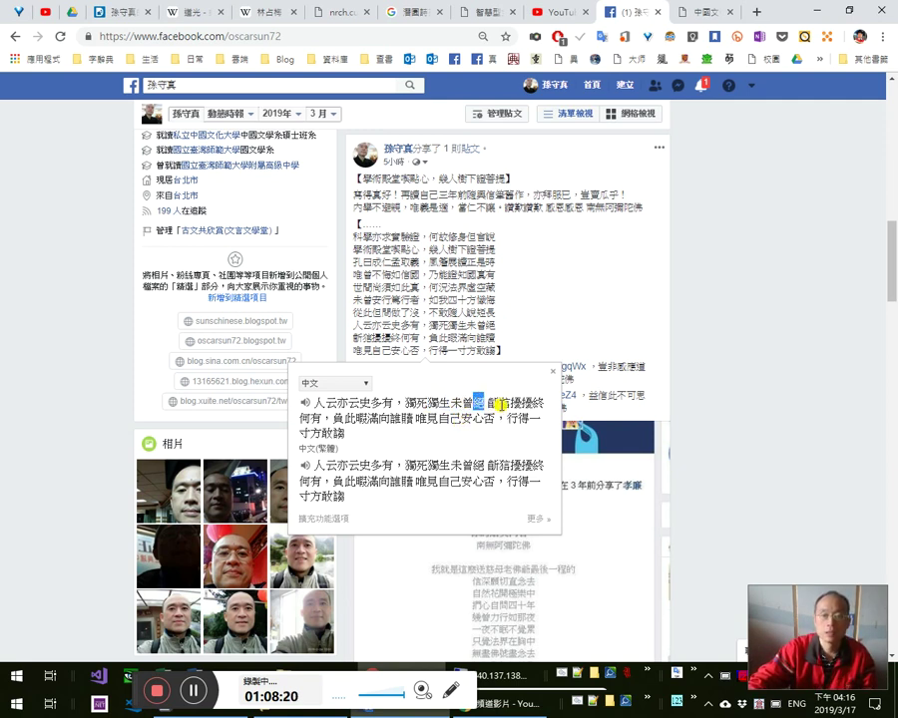
Examine the verse ending 擾擾終何有, highlighting its opening two characters and 何有.
{"action": "left_click_drag", "start_coordinate": [488, 402], "coordinate": [518, 402]}
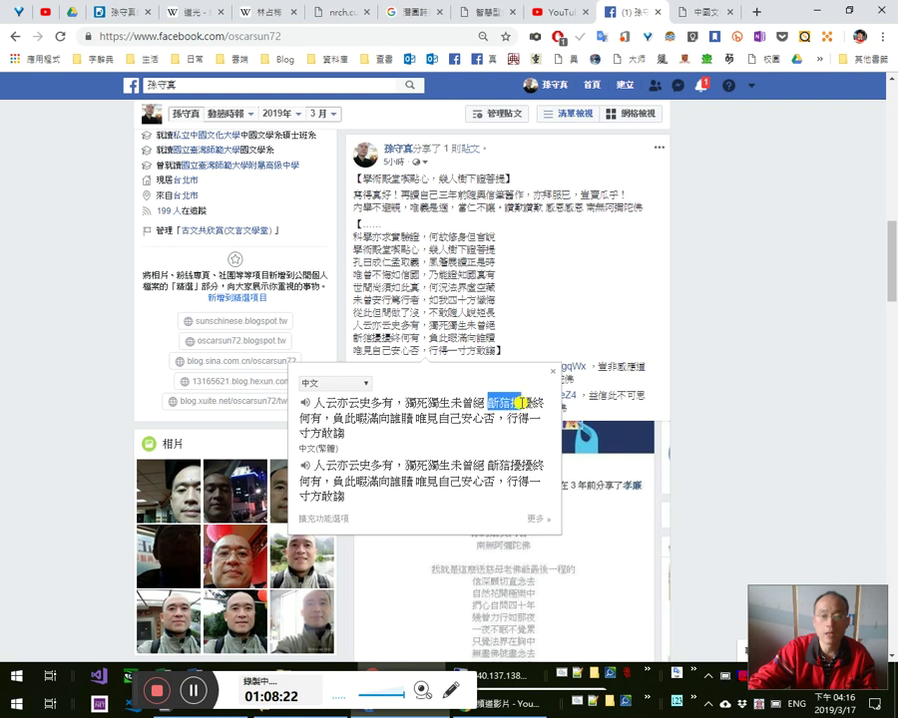
{"action": "left_click_drag", "start_coordinate": [502, 400], "coordinate": [515, 402]}
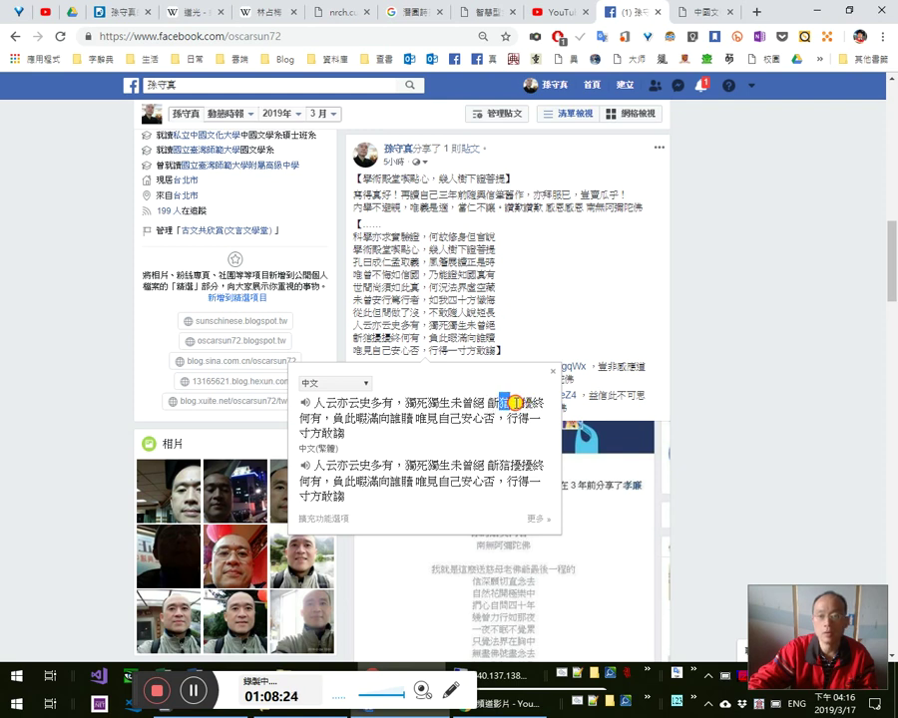
{"action": "left_click", "coordinate": [495, 404]}
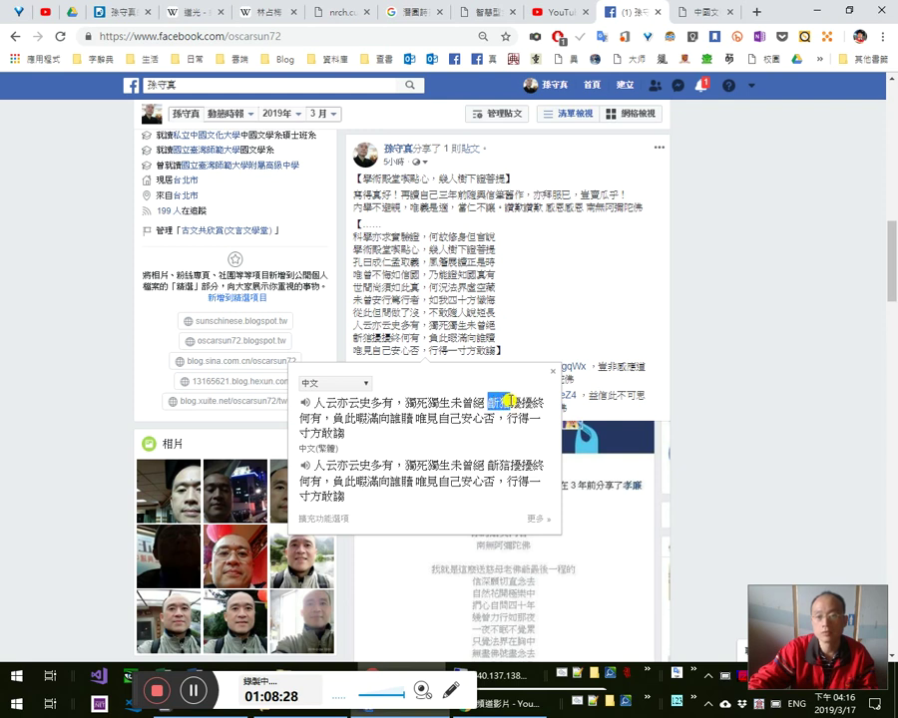
{"action": "left_click", "coordinate": [509, 400]}
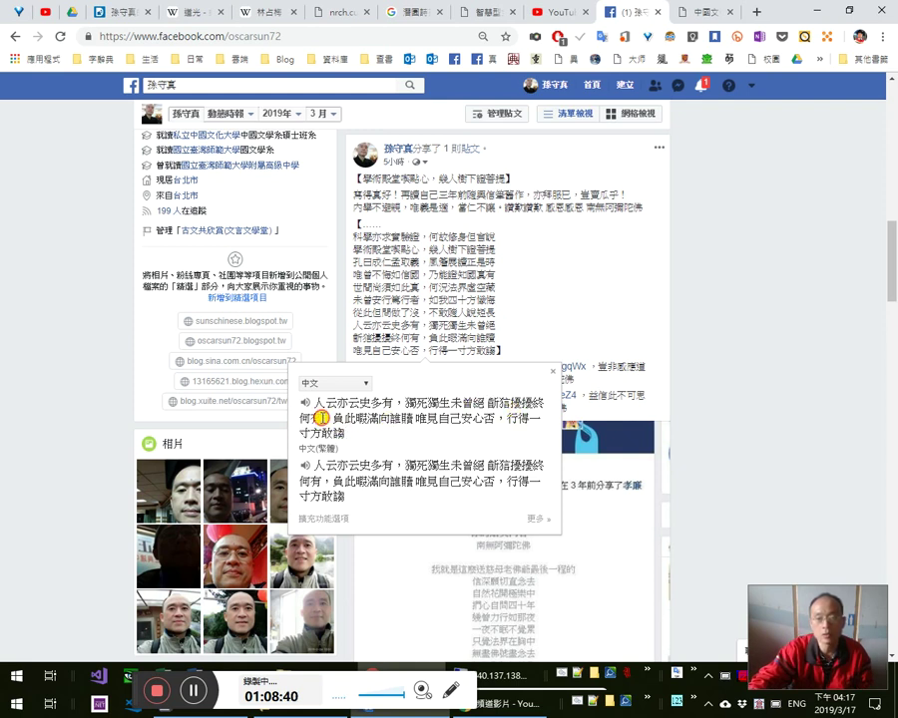
{"action": "left_click_drag", "start_coordinate": [427, 310], "coordinate": [541, 399]}
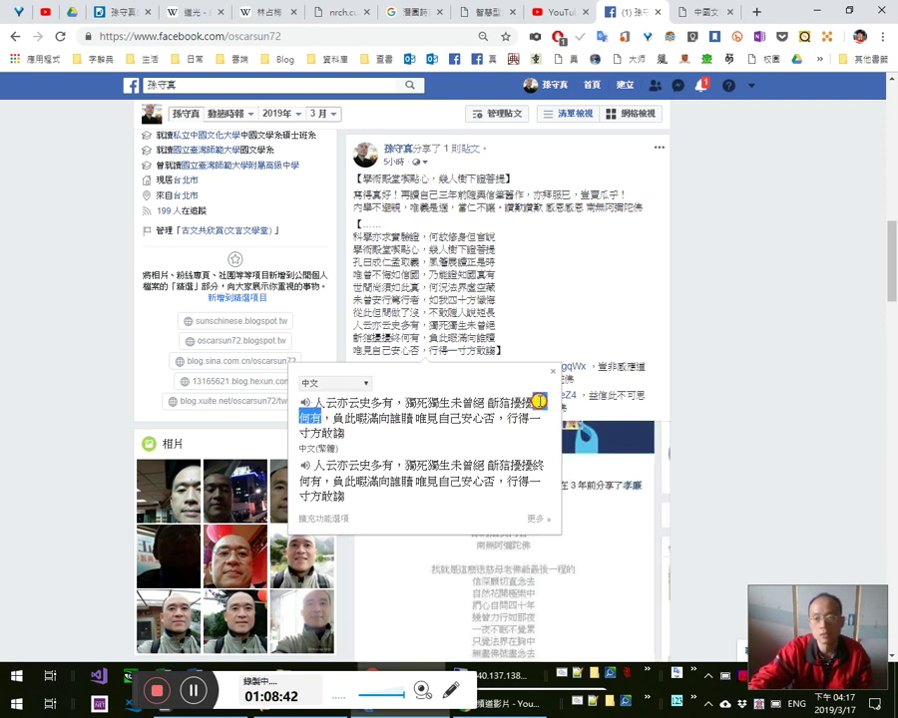
{"action": "left_click", "coordinate": [394, 429]}
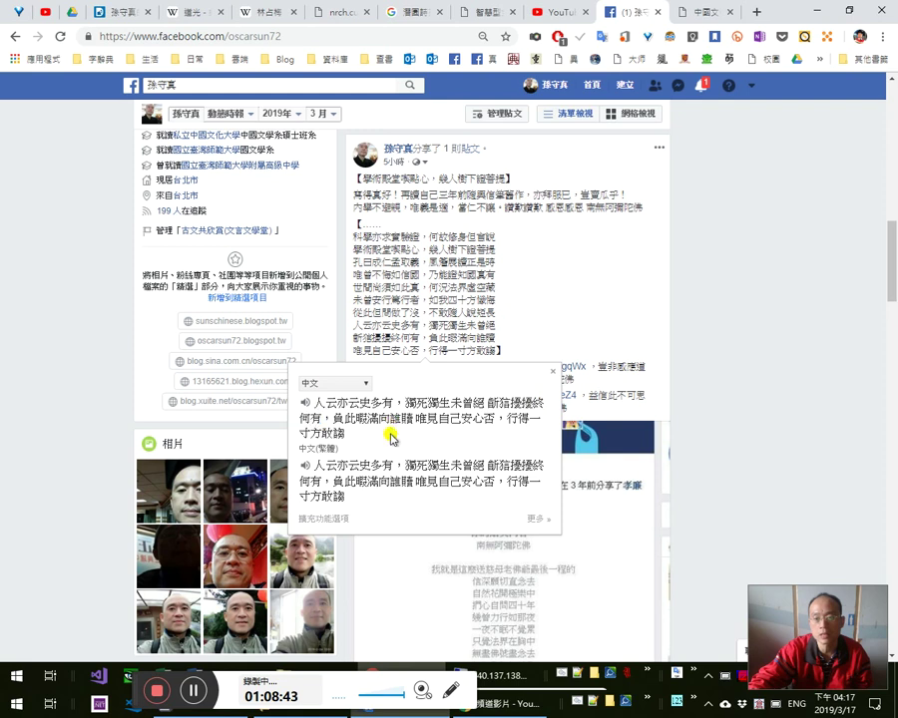
Highlight 負此暇滿向誰贖 together with the preceding verse ending 擾擾終何有.
{"action": "left_click_drag", "start_coordinate": [355, 413], "coordinate": [427, 420]}
{"action": "left_click", "coordinate": [477, 433]}
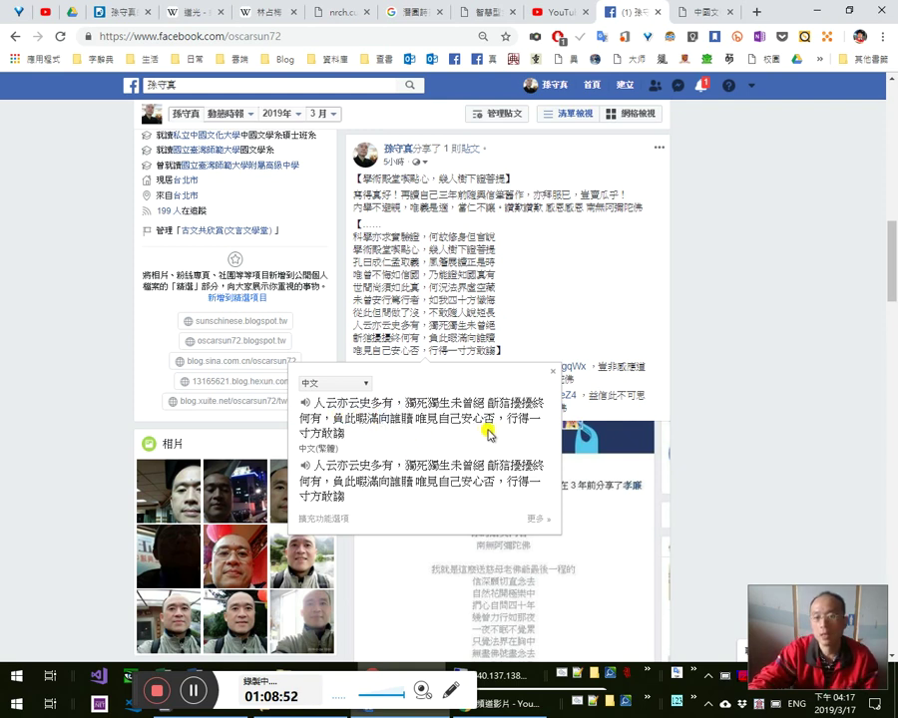
{"action": "left_click_drag", "start_coordinate": [415, 421], "coordinate": [482, 402]}
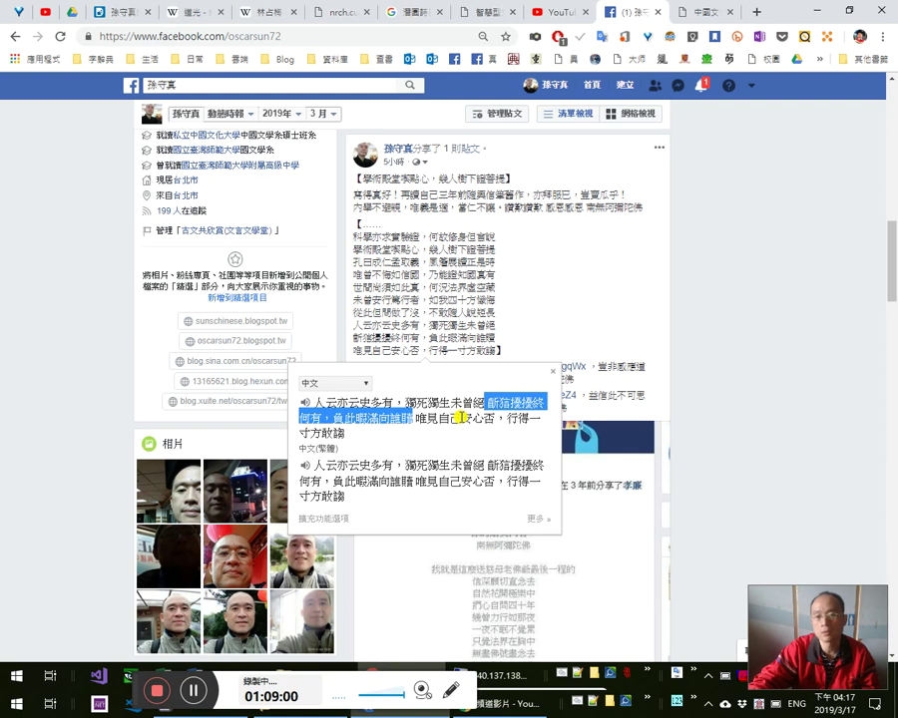
Highlight the couplet ending 負此暇滿向誰贖 in the translation pop-up, followed by 唯見自己安心否 up to the start of the next verse.
{"action": "left_click", "coordinate": [475, 429]}
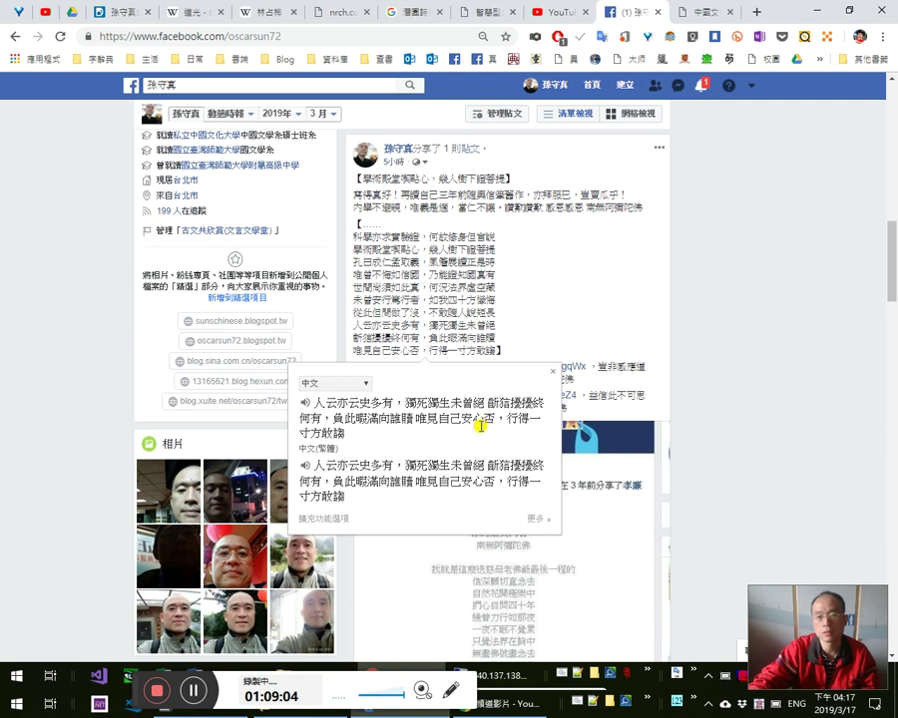
{"action": "left_click_drag", "start_coordinate": [413, 412], "coordinate": [491, 399]}
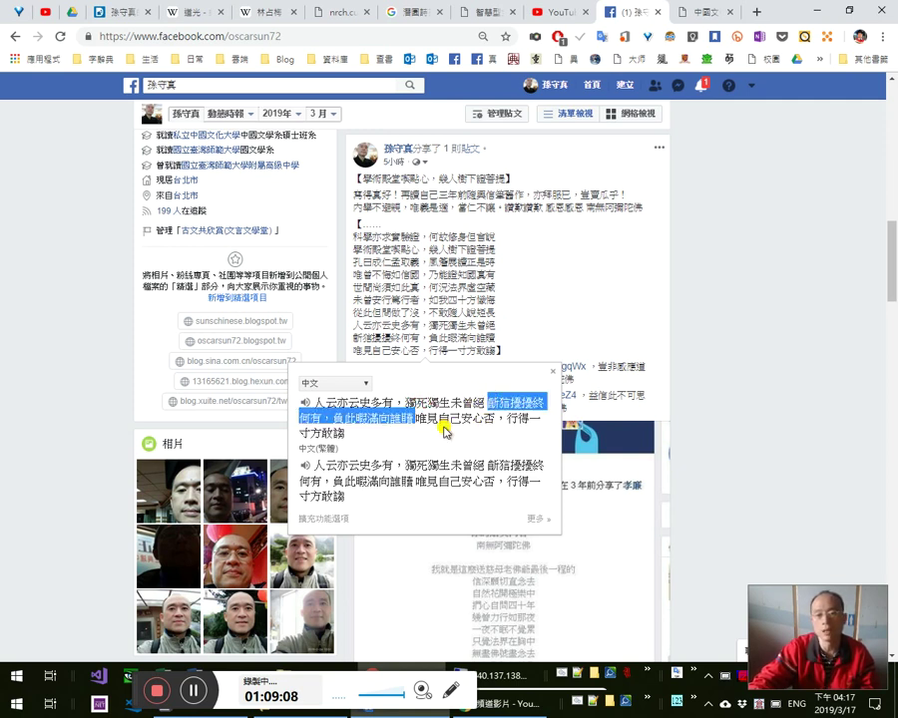
{"action": "left_click", "coordinate": [426, 418]}
{"action": "left_click_drag", "start_coordinate": [416, 418], "coordinate": [528, 420]}
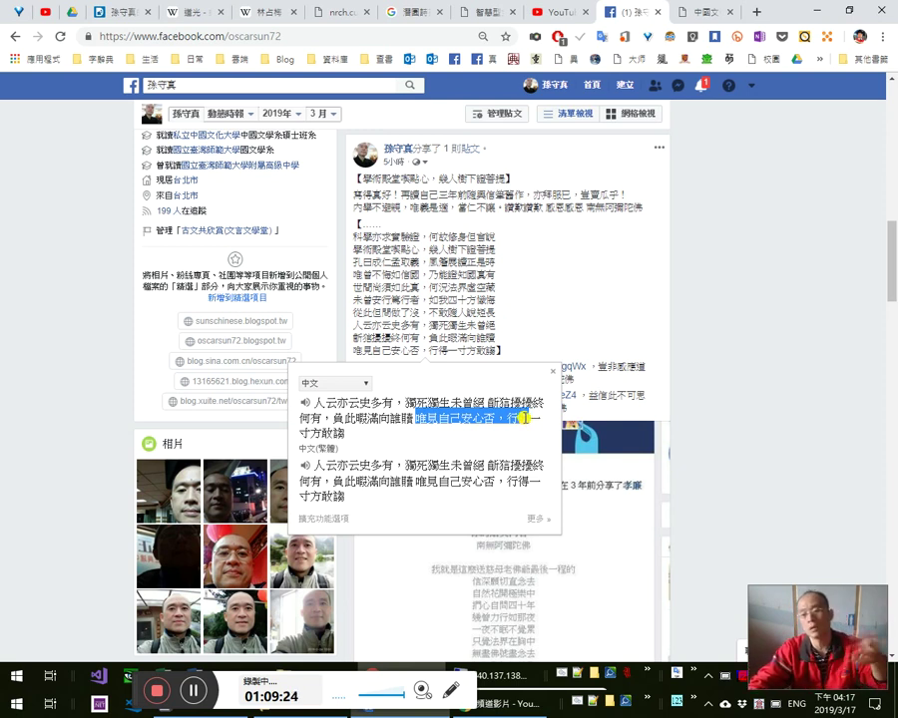
{"action": "left_click", "coordinate": [456, 434]}
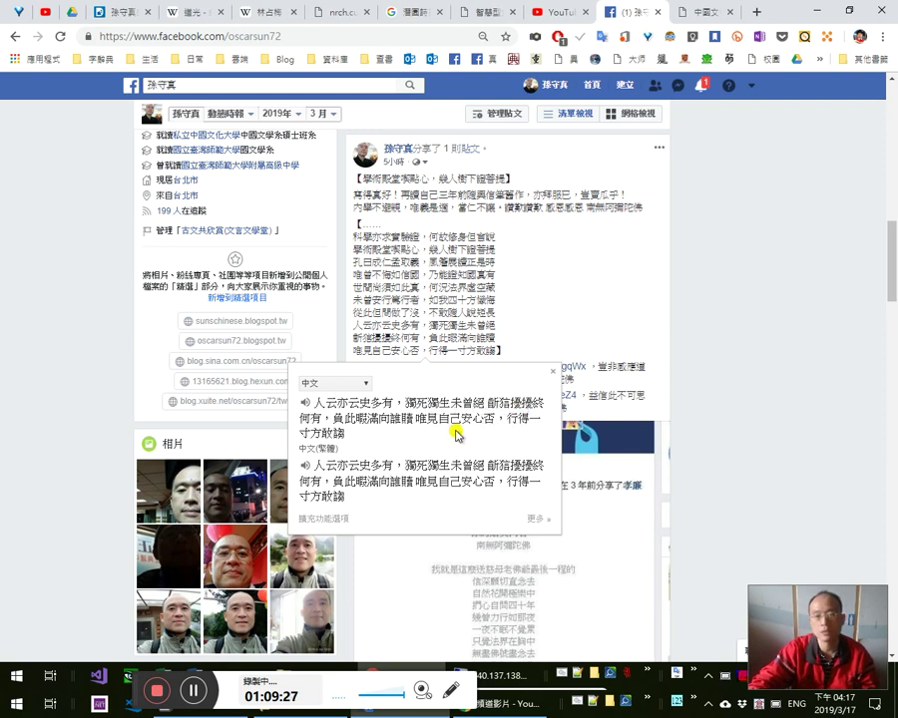
Highlight the poem's final couplet beginning 唯見自己安心否, singling out 見 and 安心.
{"action": "double_click", "coordinate": [432, 425]}
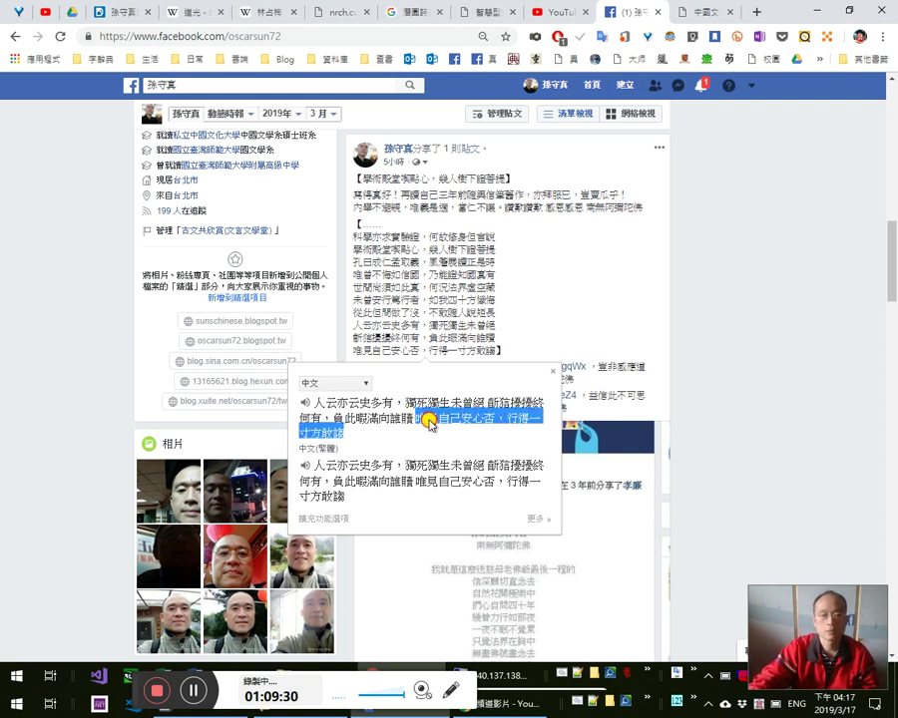
{"action": "double_click", "coordinate": [429, 420]}
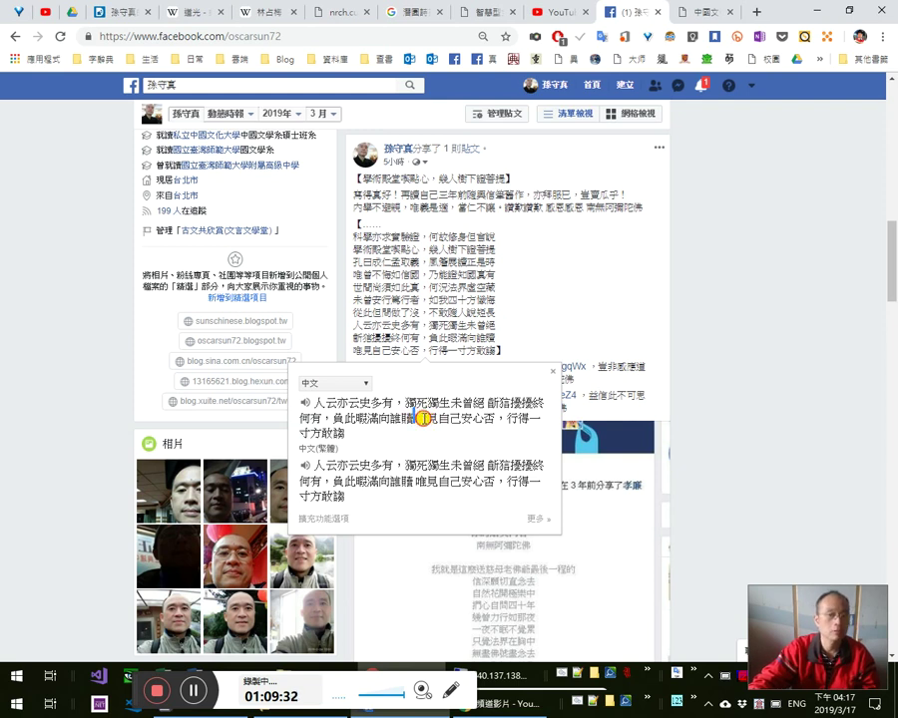
{"action": "double_click", "coordinate": [427, 422]}
{"action": "left_click", "coordinate": [448, 412]}
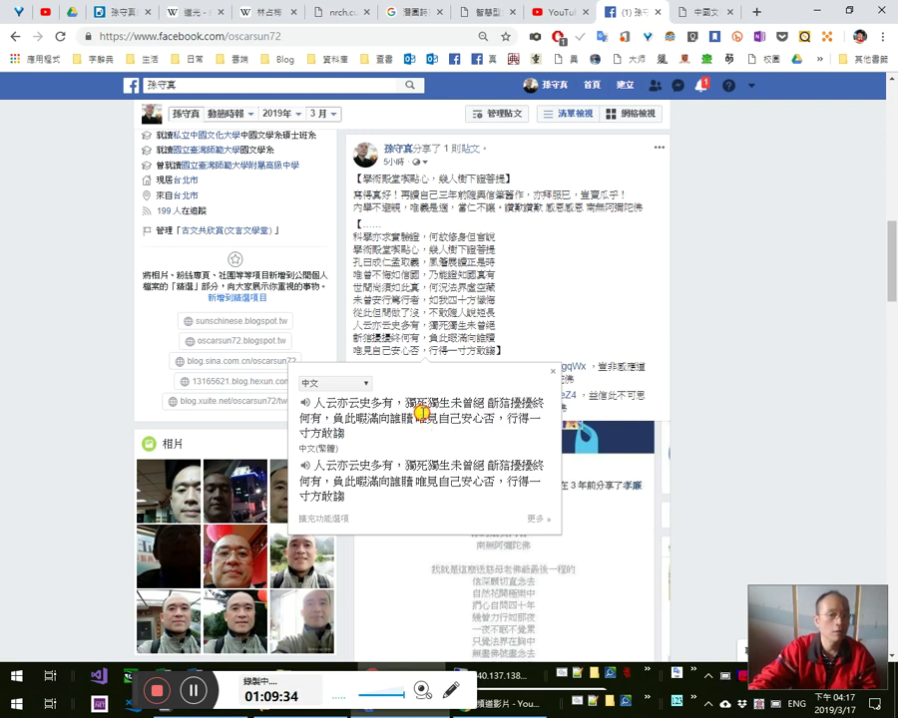
{"action": "double_click", "coordinate": [438, 445]}
{"action": "left_click", "coordinate": [439, 446]}
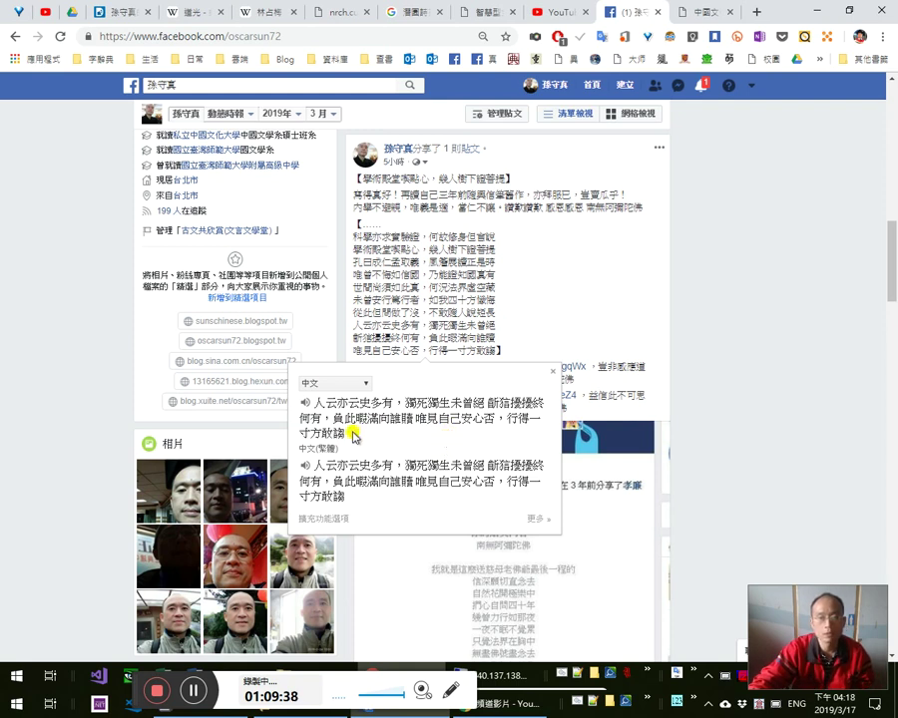
{"action": "double_click", "coordinate": [409, 416]}
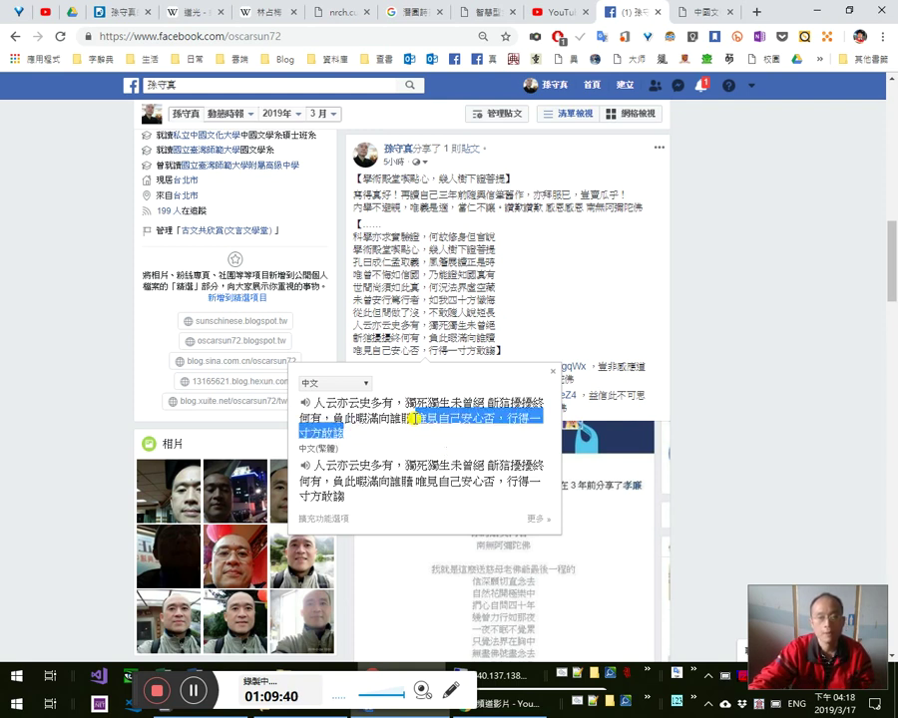
{"action": "left_click", "coordinate": [423, 423]}
{"action": "double_click", "coordinate": [437, 417]}
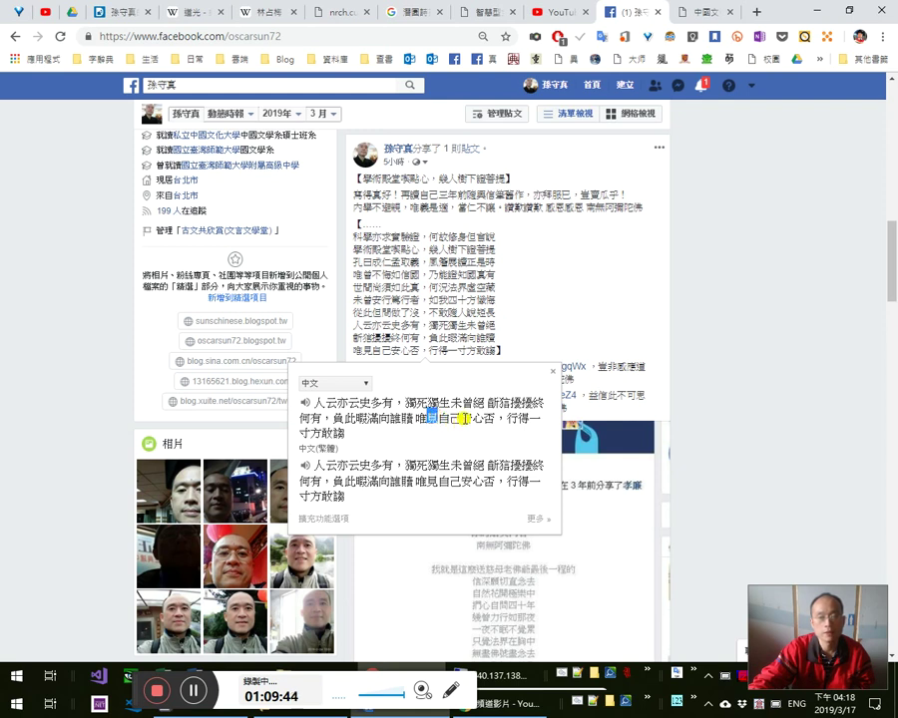
{"action": "double_click", "coordinate": [465, 418]}
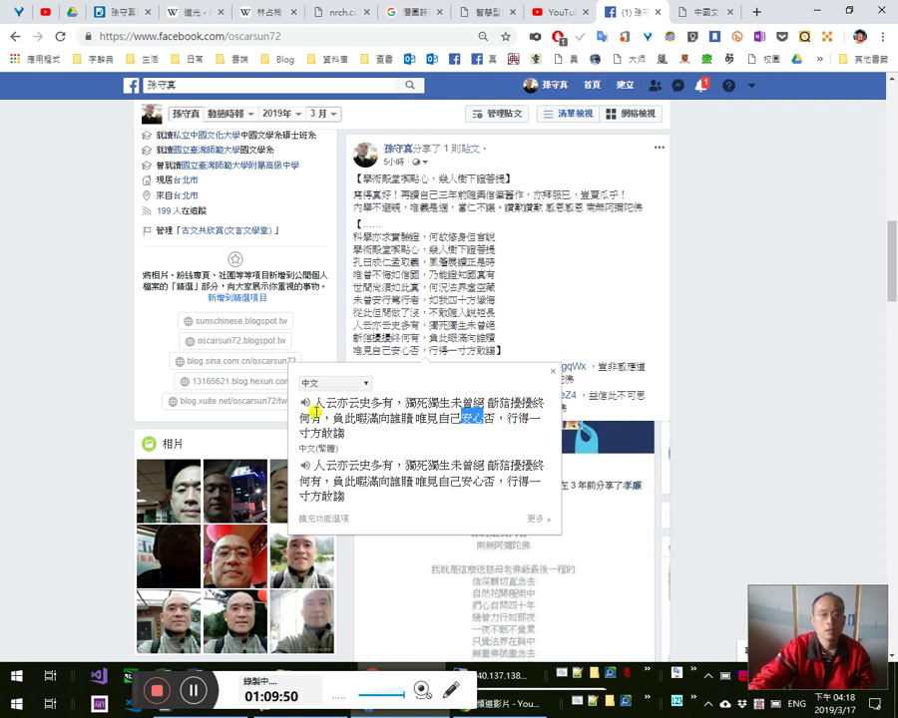
Examine the closing verse beginning 行得一寸 and highlight its last character.
{"action": "left_click", "coordinate": [526, 420]}
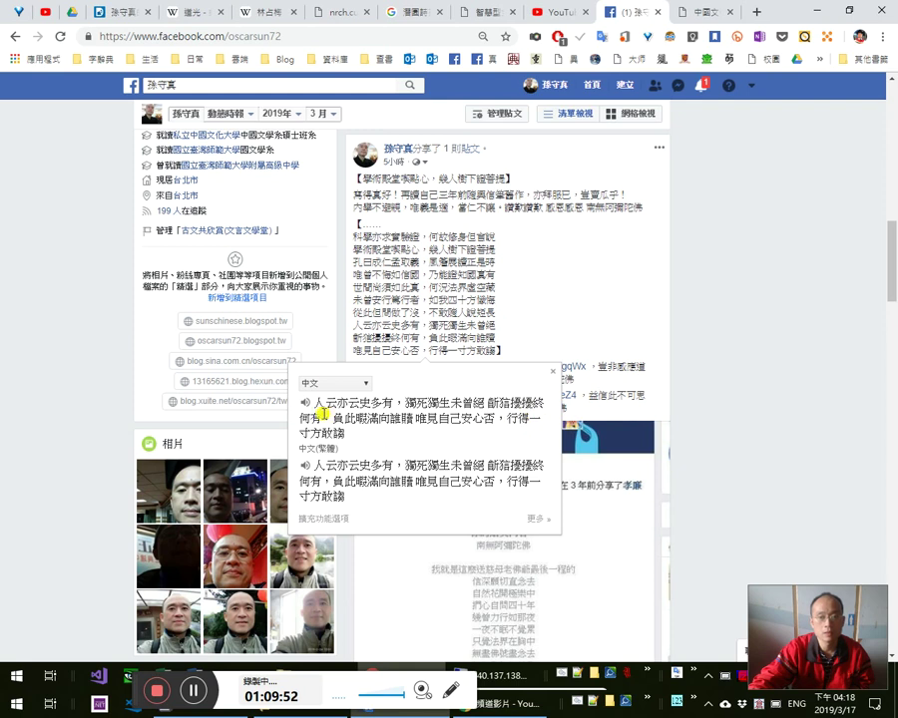
{"action": "left_click_drag", "start_coordinate": [304, 434], "coordinate": [526, 439]}
{"action": "double_click", "coordinate": [523, 417]}
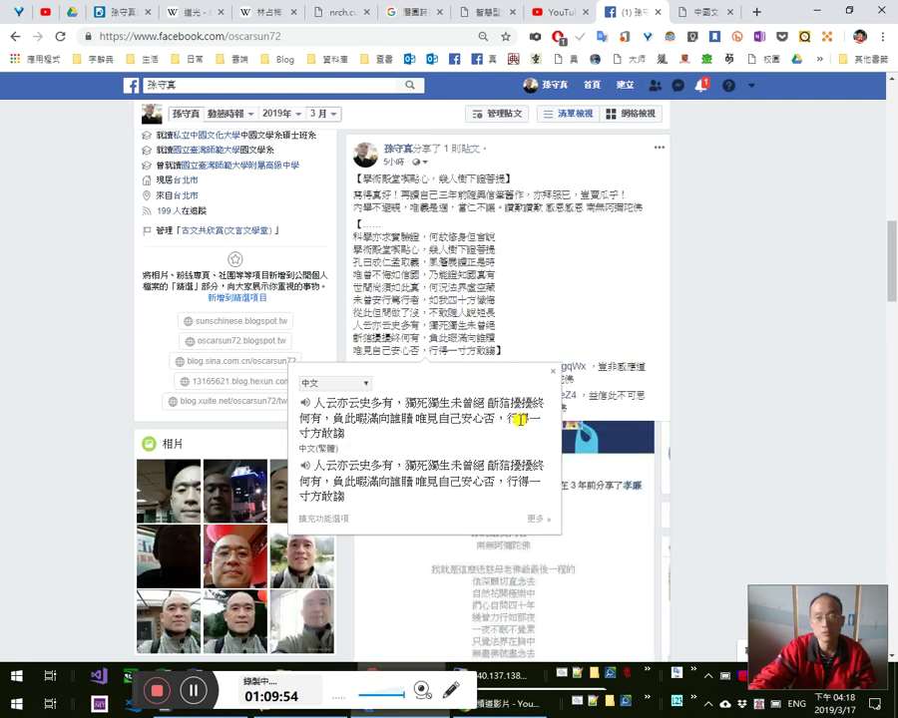
{"action": "left_click", "coordinate": [337, 430]}
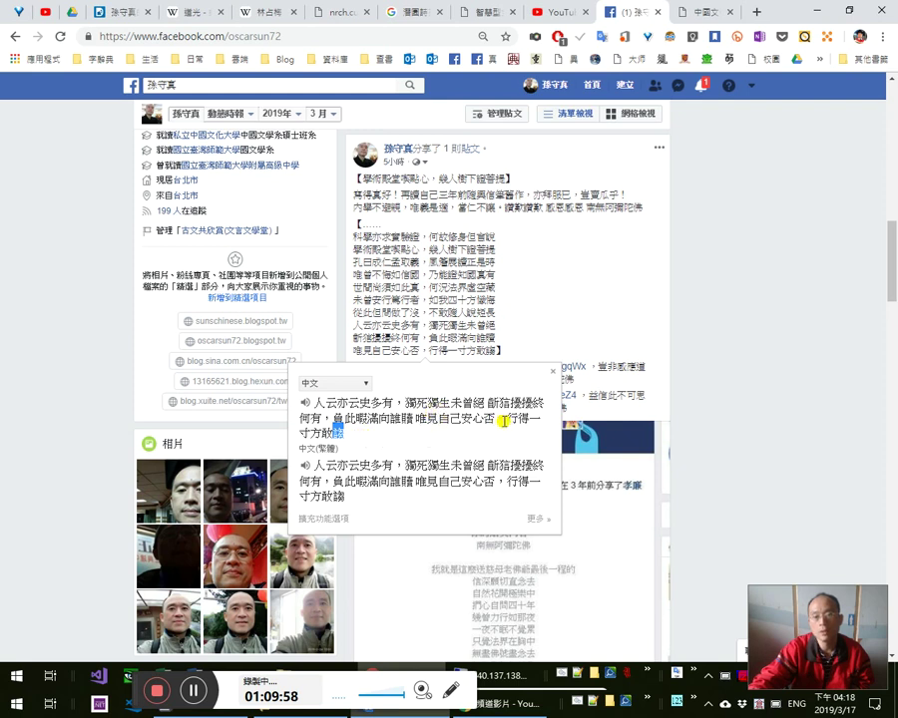
Switch to the Word poem, highlight 動 and 疑 in the line 濤聲乍過心猶疑，忽詫棟樑能動移, and return to the Facebook post.
{"action": "key", "text": "alt+Tab"}
{"action": "key", "text": "Tab"}
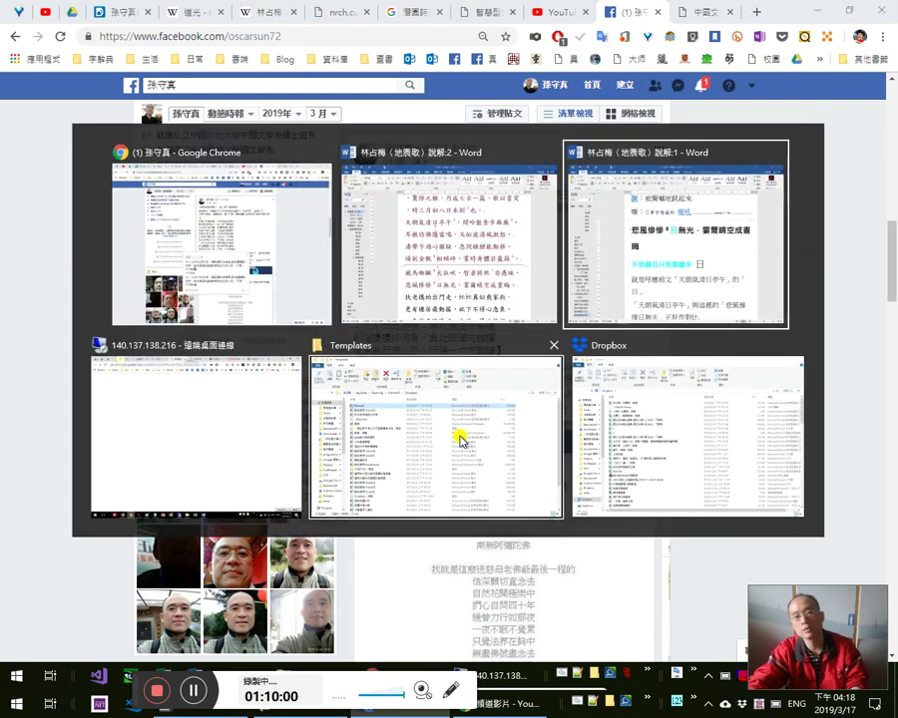
{"action": "key", "text": "alt+shift+Tab"}
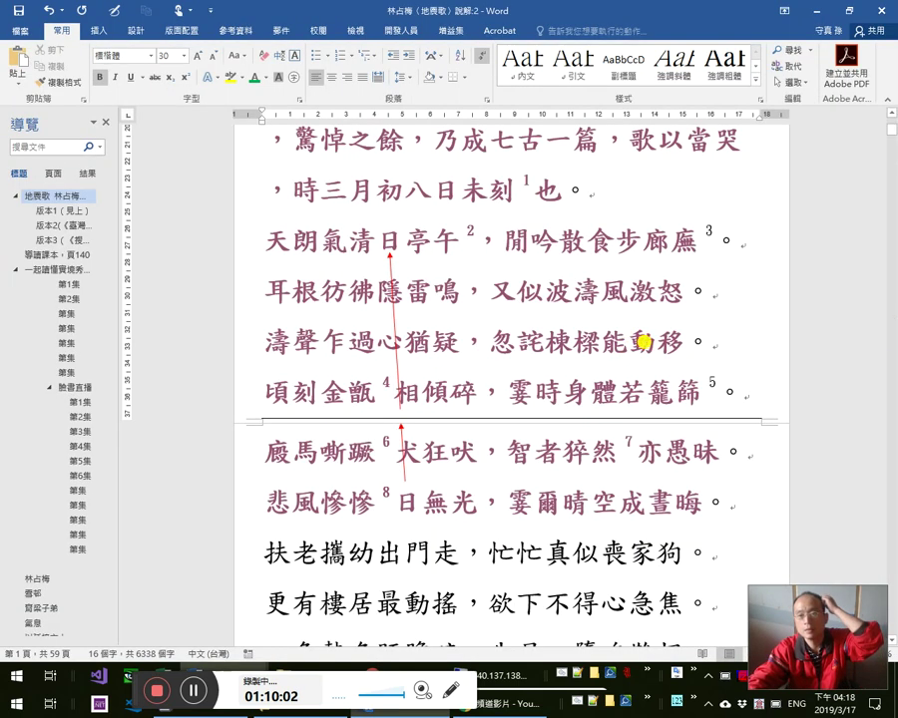
{"action": "left_click_drag", "start_coordinate": [633, 341], "coordinate": [672, 341]}
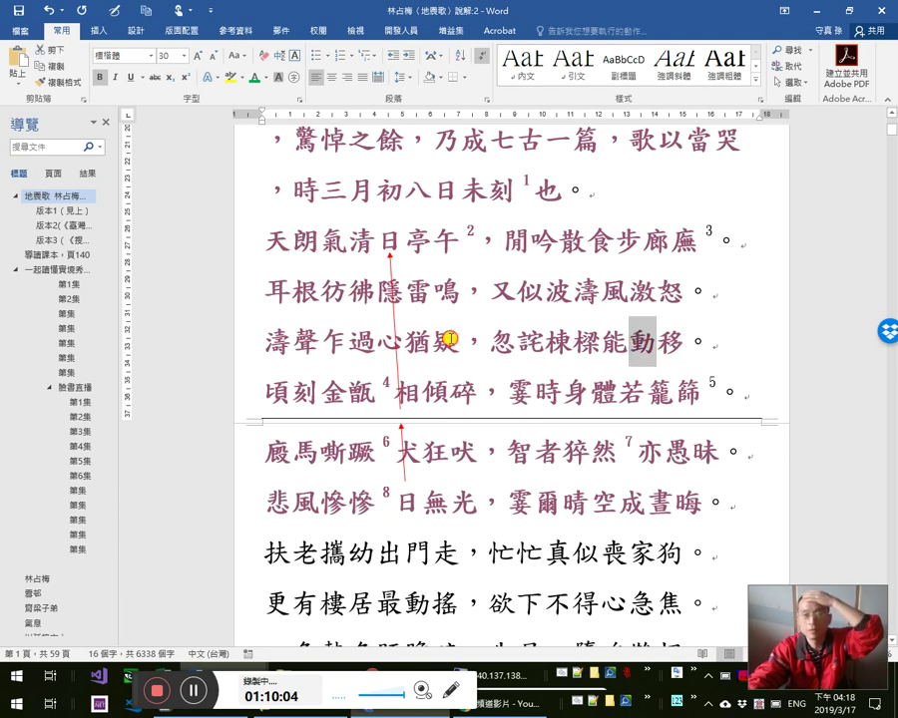
{"action": "left_click_drag", "start_coordinate": [459, 341], "coordinate": [433, 341]}
{"action": "key", "text": "alt+Tab"}
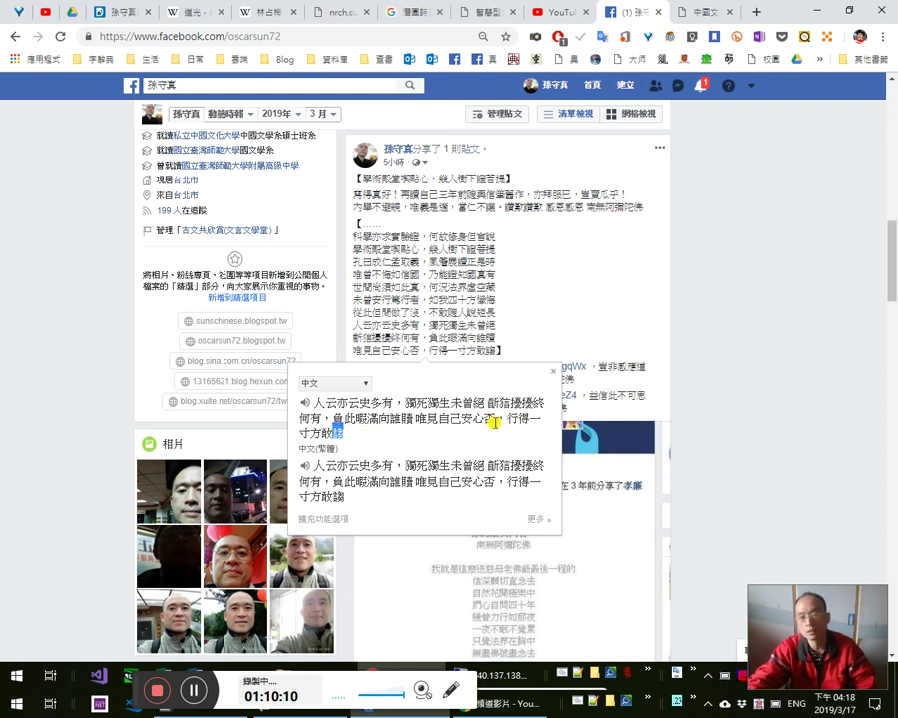
Highlight 否 in 唯見自己安心否 and the last character of the verse that follows it.
{"action": "left_click_drag", "start_coordinate": [494, 419], "coordinate": [480, 420]}
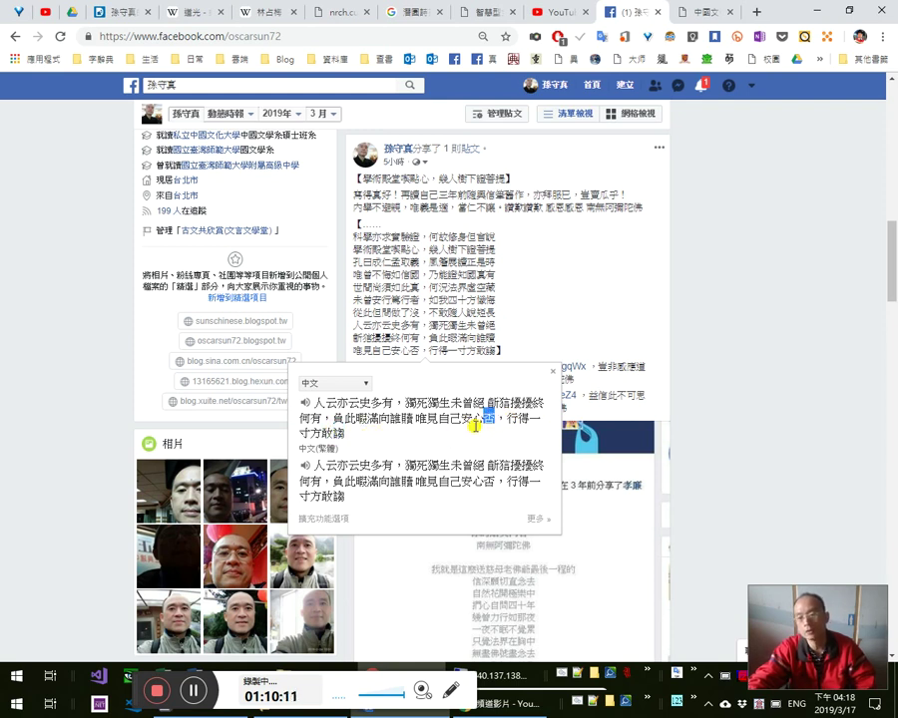
{"action": "left_click", "coordinate": [335, 433]}
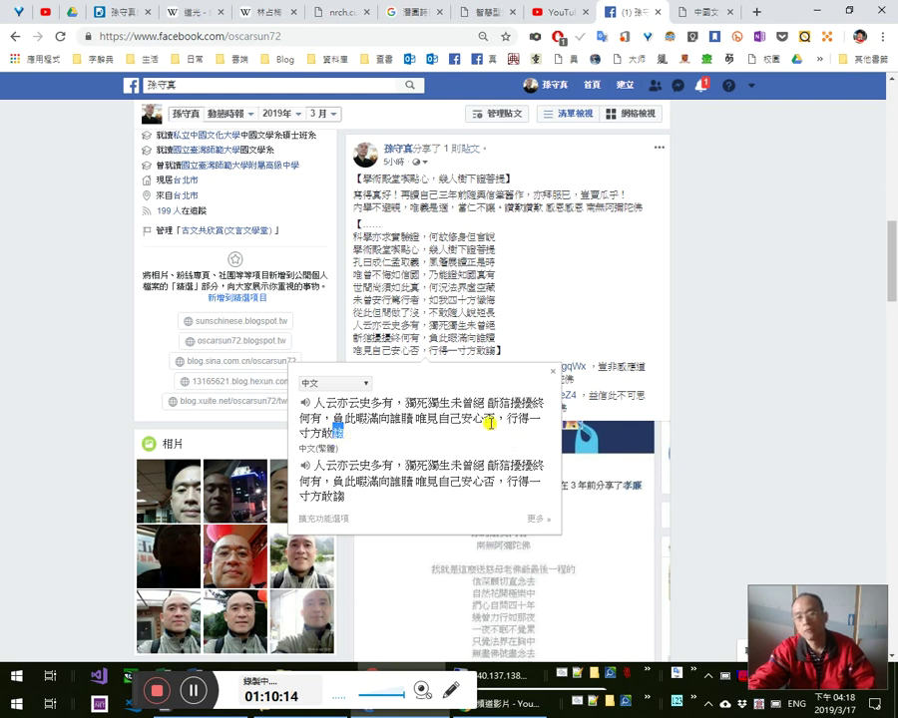
{"action": "left_click_drag", "start_coordinate": [340, 436], "coordinate": [349, 429]}
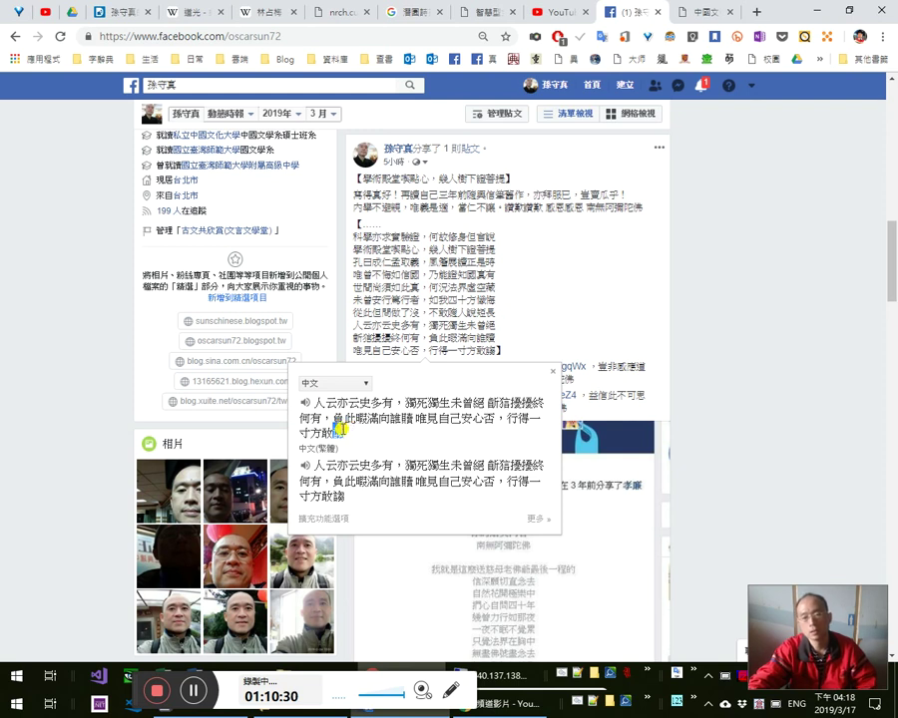
Dismiss the translation pop-up, highlight the whole quoted poem in the post, and close the Facebook and campus system tabs.
{"action": "left_click", "coordinate": [704, 88]}
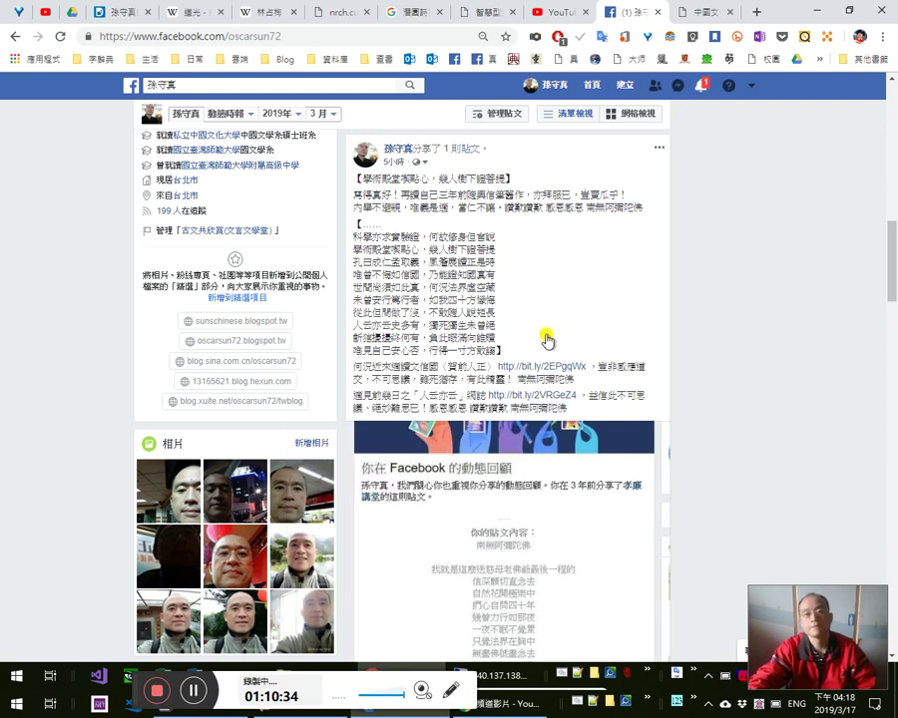
{"action": "left_click_drag", "start_coordinate": [351, 222], "coordinate": [520, 352]}
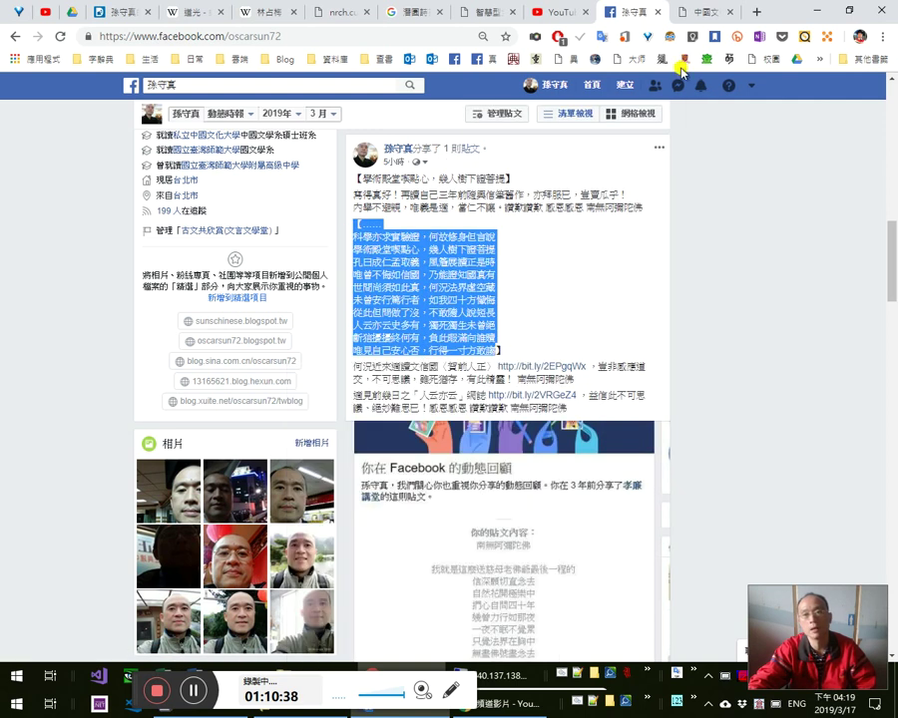
{"action": "left_click", "coordinate": [708, 16]}
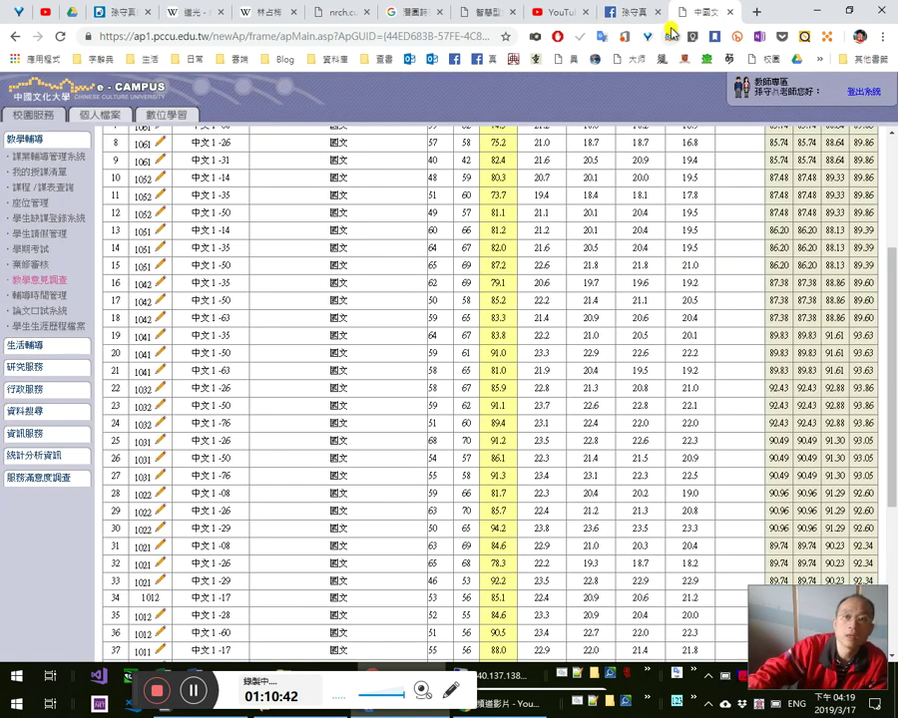
{"action": "key", "text": "ctrl+w"}
{"action": "key", "text": "ctrl+w"}
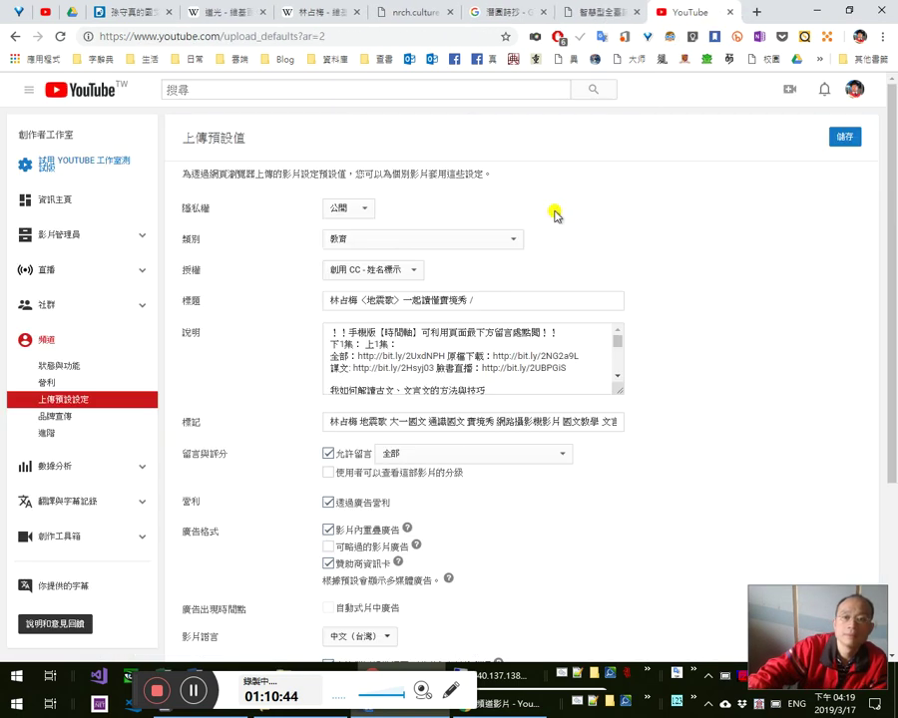
Return to the Word poem and place the cursor just before 霎爾晴空成晝晦.
{"action": "left_click", "coordinate": [813, 12]}
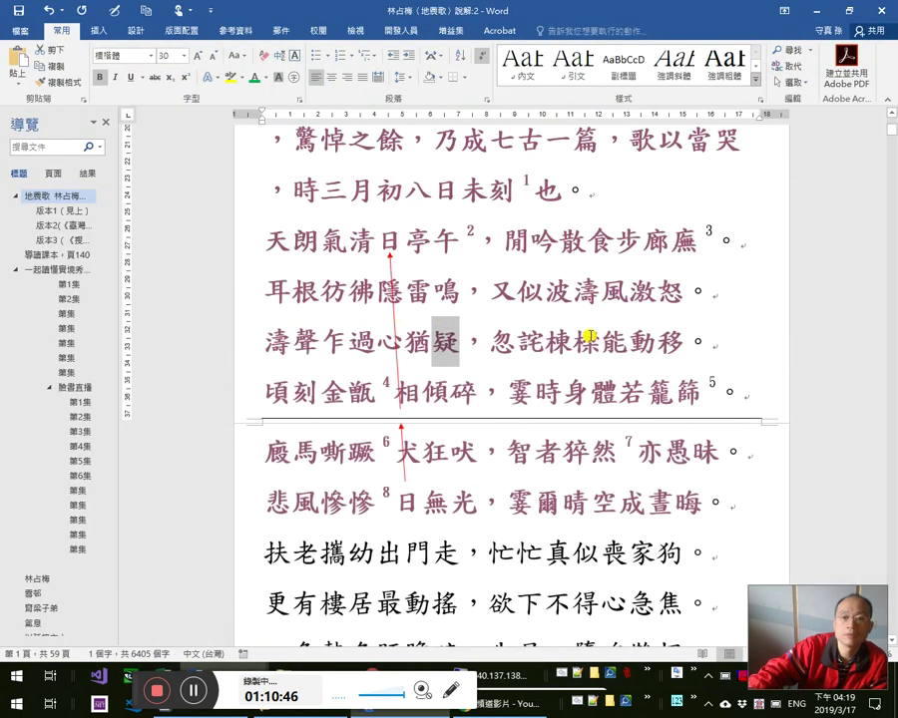
{"action": "scroll", "coordinate": [411, 522], "scroll_direction": "down", "scroll_amount": 2}
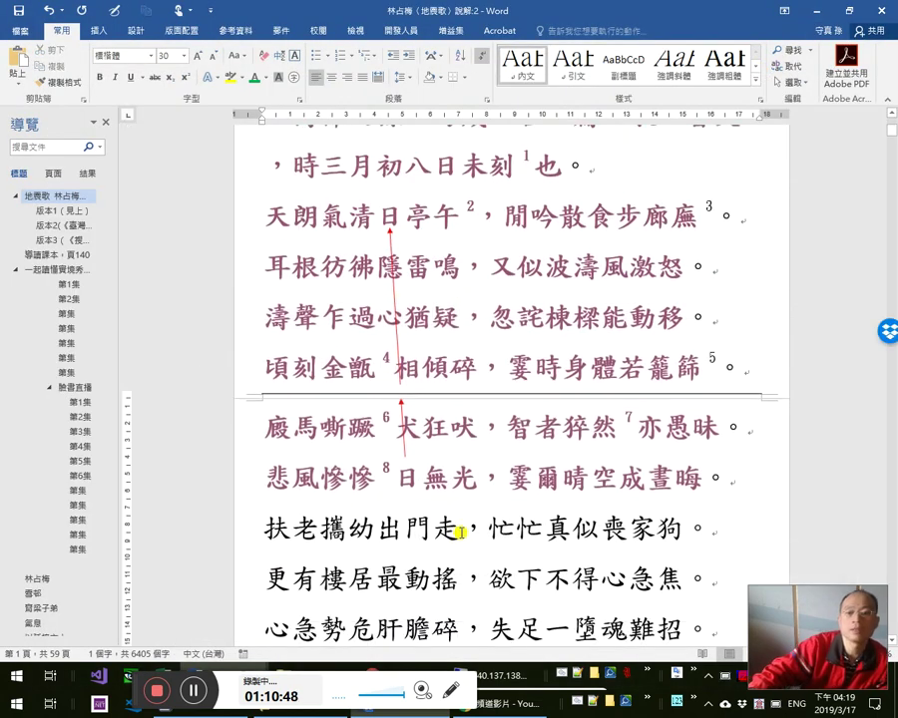
{"action": "left_click", "coordinate": [496, 440]}
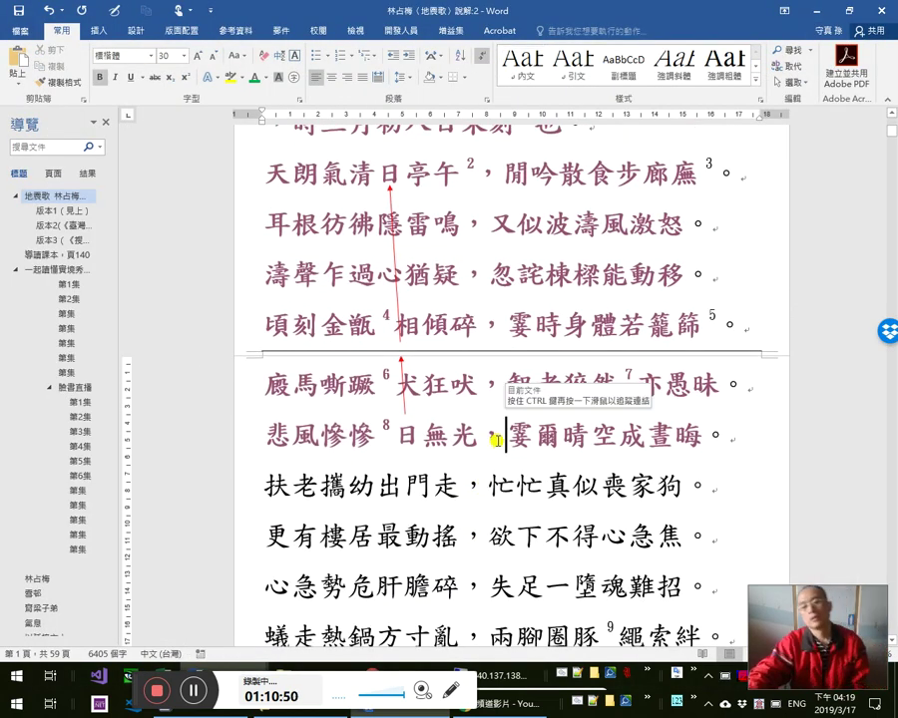
Switch to Chrome, open the 中國文化大學 teacher portal in a new tab, and sign in with the prefilled credentials.
{"action": "key", "text": "alt+Tab"}
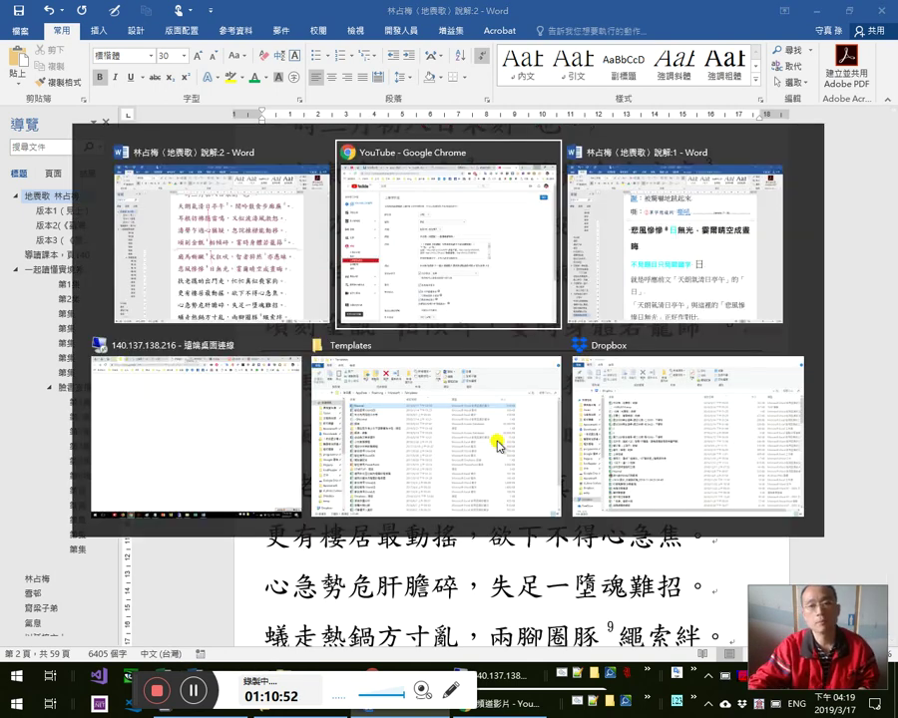
{"action": "key", "text": "Escape"}
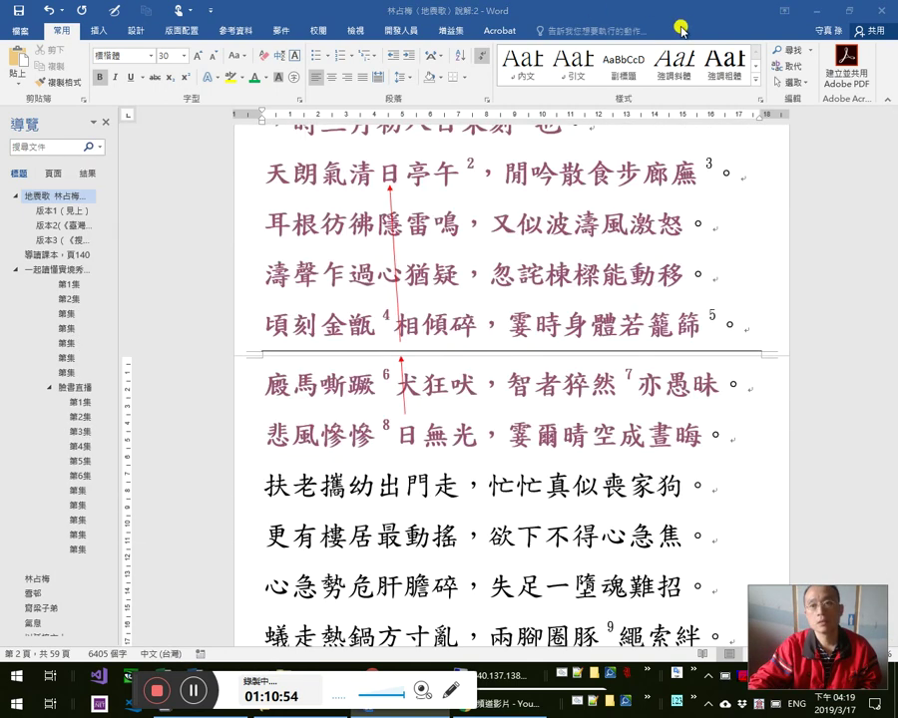
{"action": "key", "text": "alt+Tab"}
{"action": "key", "text": "alt+Tab"}
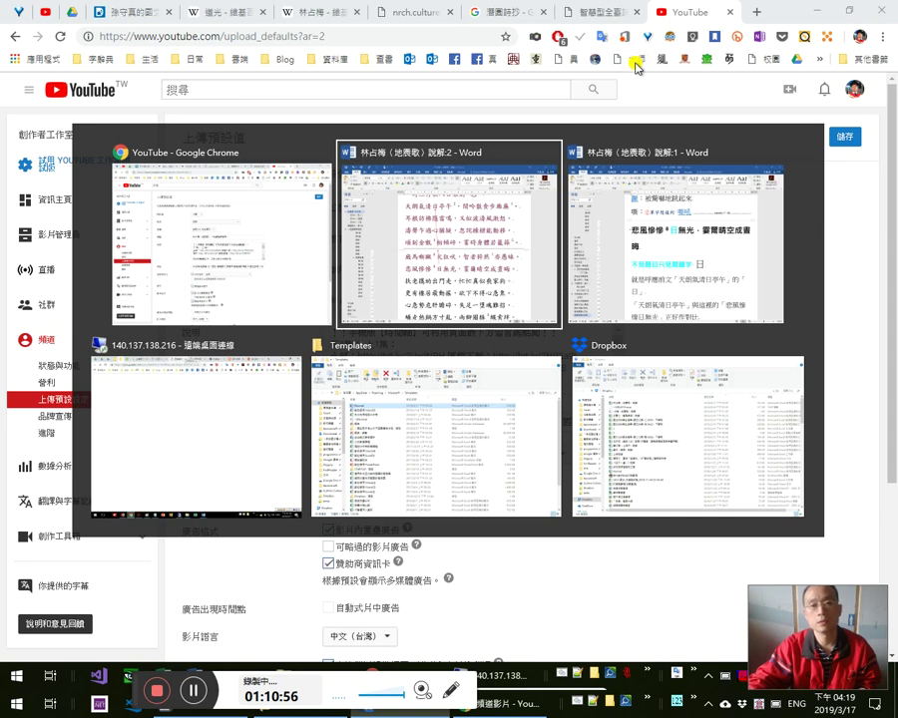
{"action": "key", "text": "Escape"}
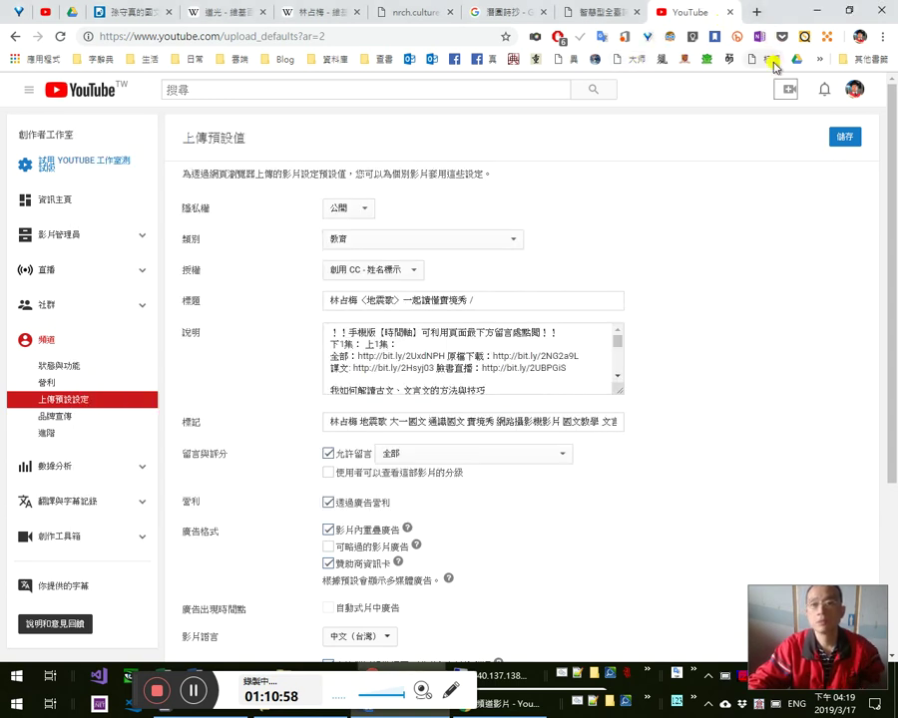
{"action": "middle_click", "coordinate": [759, 13]}
{"action": "left_click", "coordinate": [678, 12]}
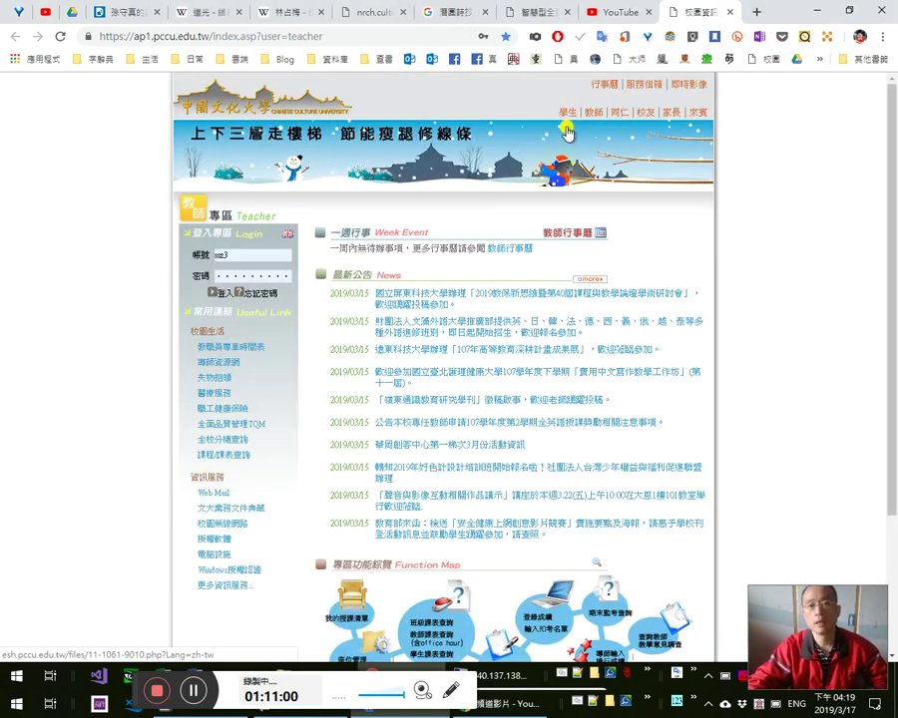
{"action": "left_click", "coordinate": [233, 293]}
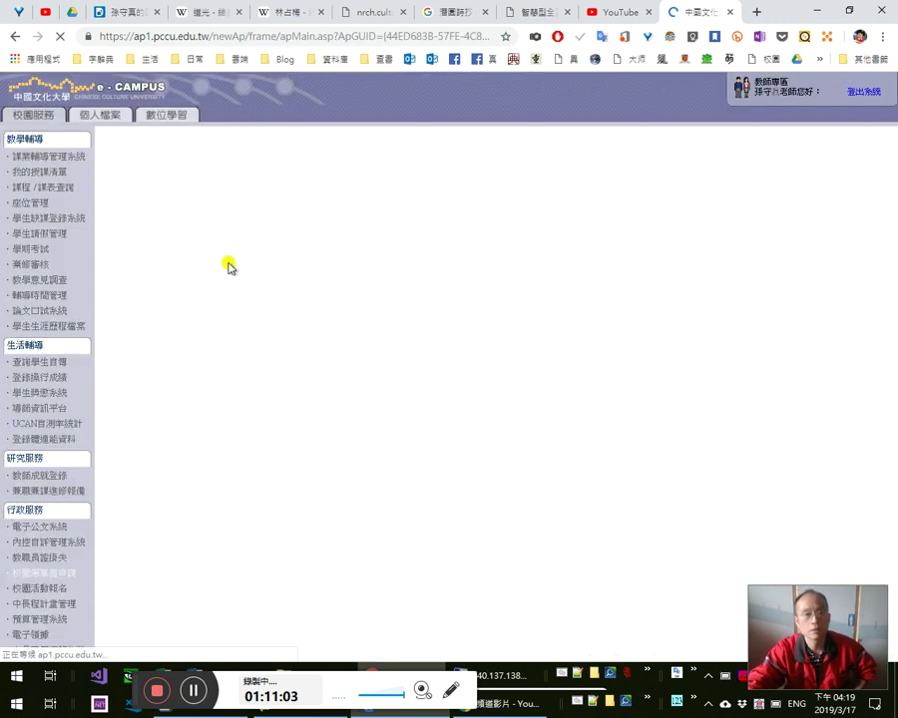
{"action": "left_click", "coordinate": [67, 156]}
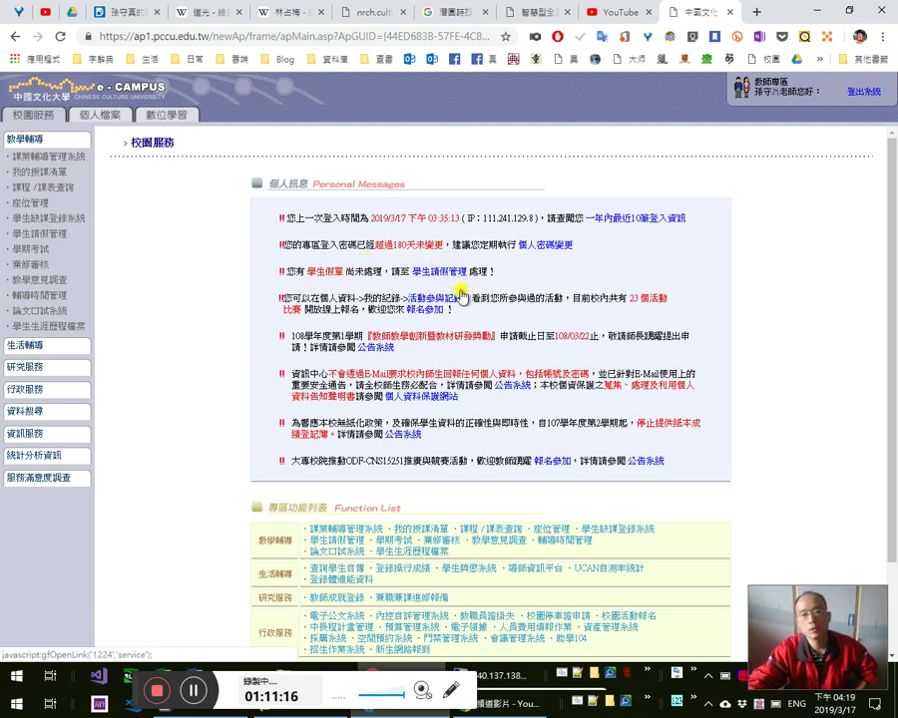
Close the teacher portal tab, return to the Word poem, and place the cursor before 晝 in 霎爾晴空成晝晦.
{"action": "left_click", "coordinate": [732, 14]}
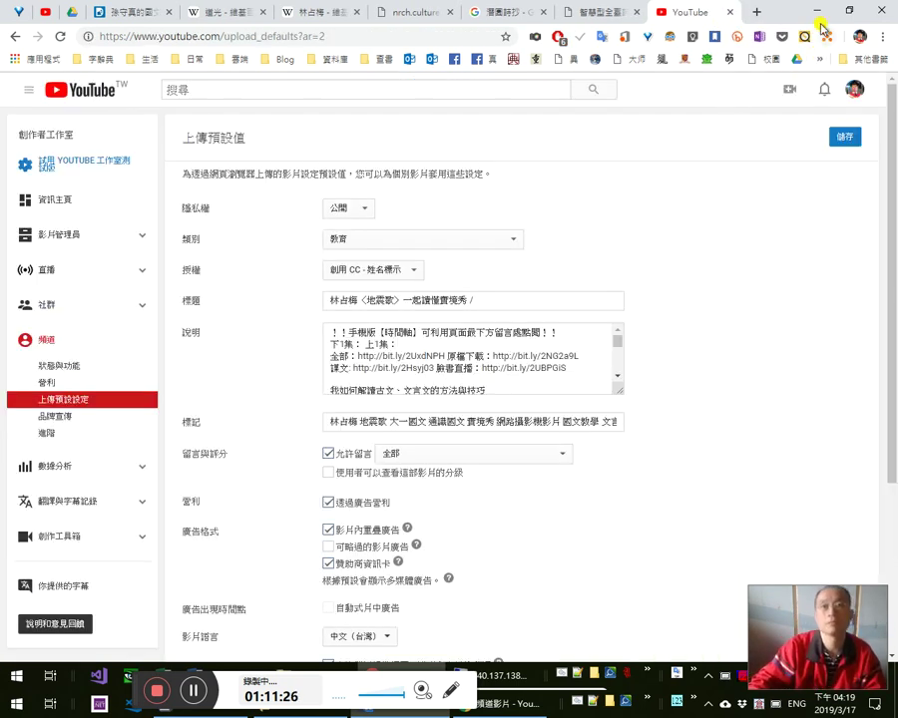
{"action": "left_click", "coordinate": [816, 18]}
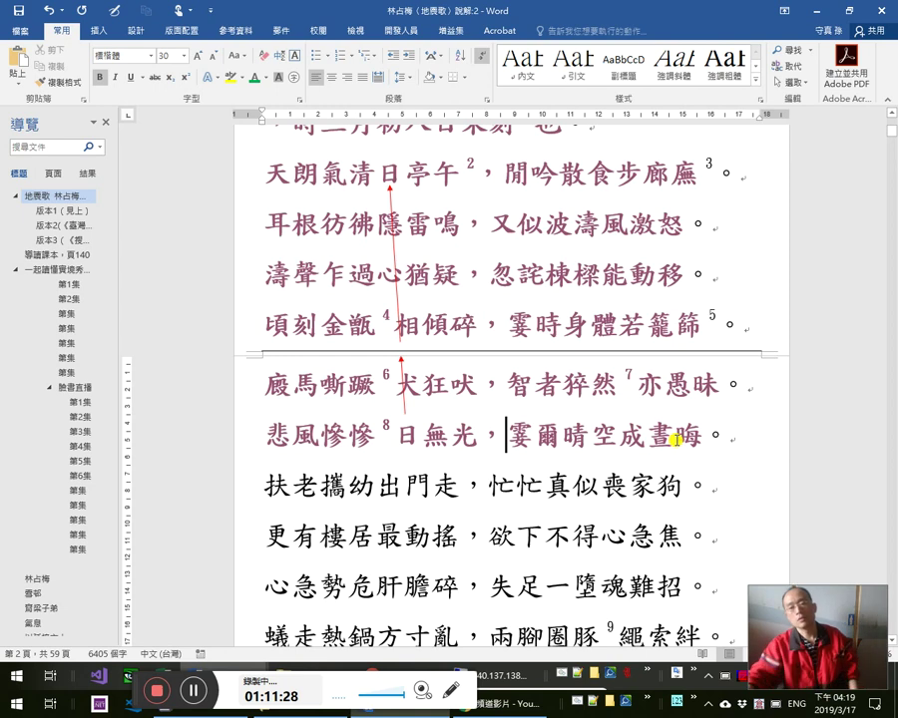
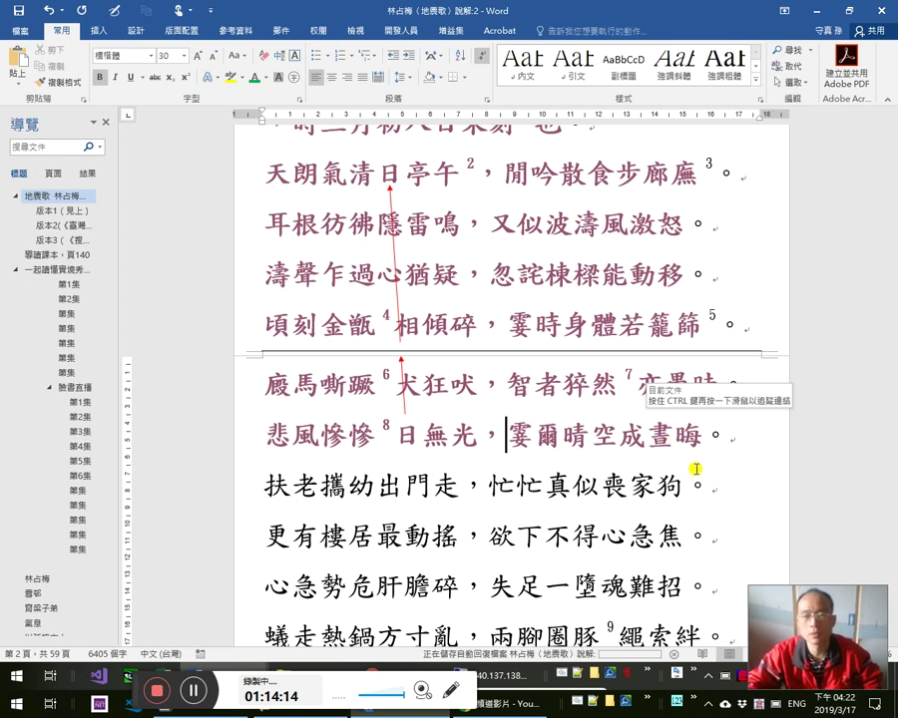
{"action": "left_click", "coordinate": [595, 433]}
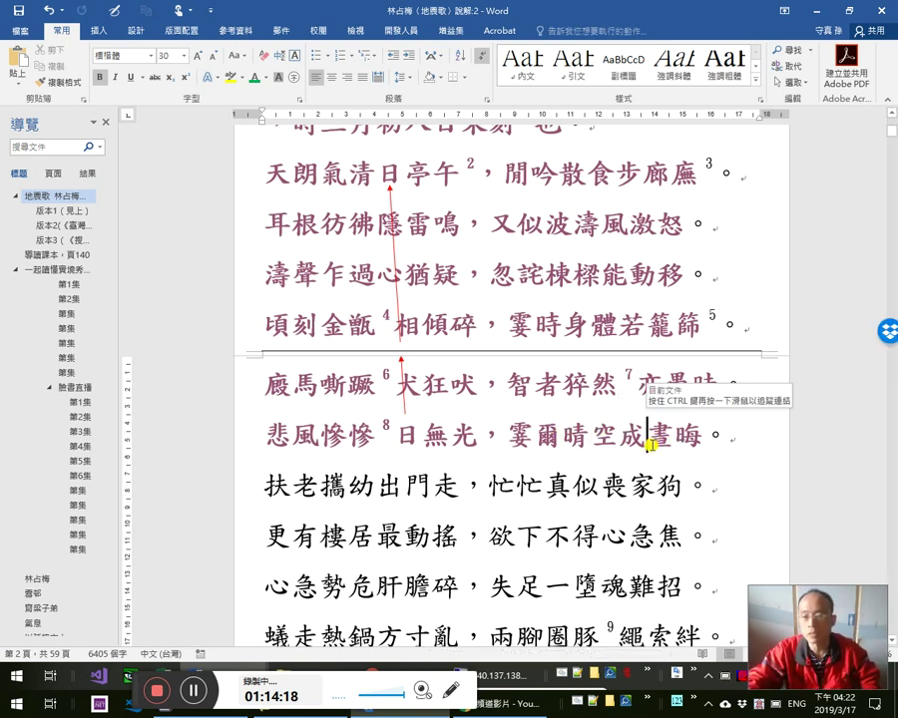
Move the cursor to just before 智者猝然亦愚昧 and down to the 霎爾晴空成晝晦 line beneath it.
{"action": "left_click", "coordinate": [542, 425]}
{"action": "scroll", "coordinate": [551, 427], "scroll_direction": "up", "scroll_amount": 1}
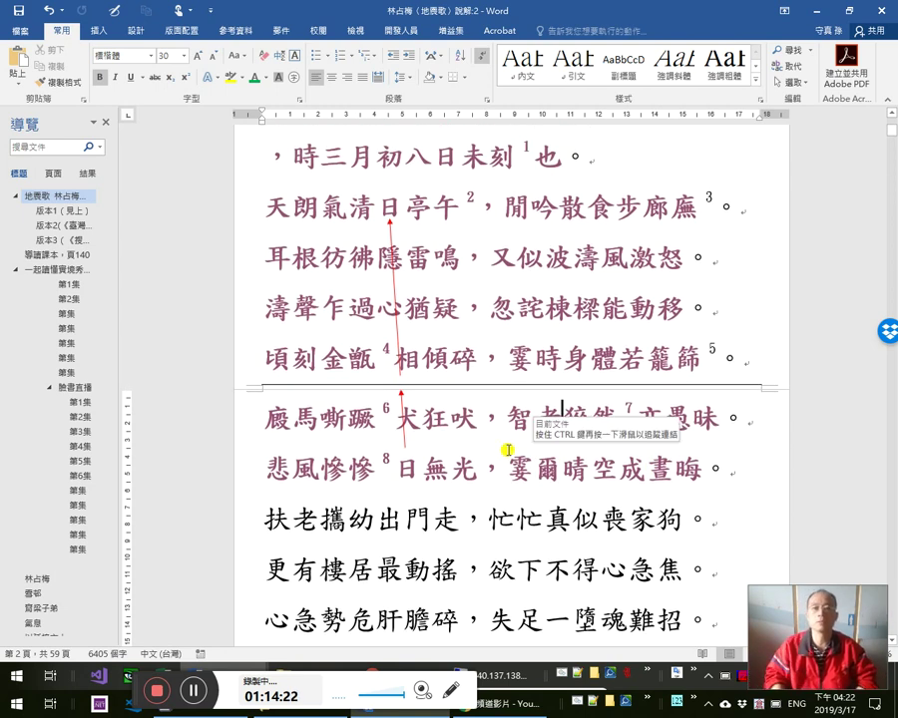
{"action": "key", "text": "Left"}
{"action": "key", "text": "Left"}
{"action": "key", "text": "Left"}
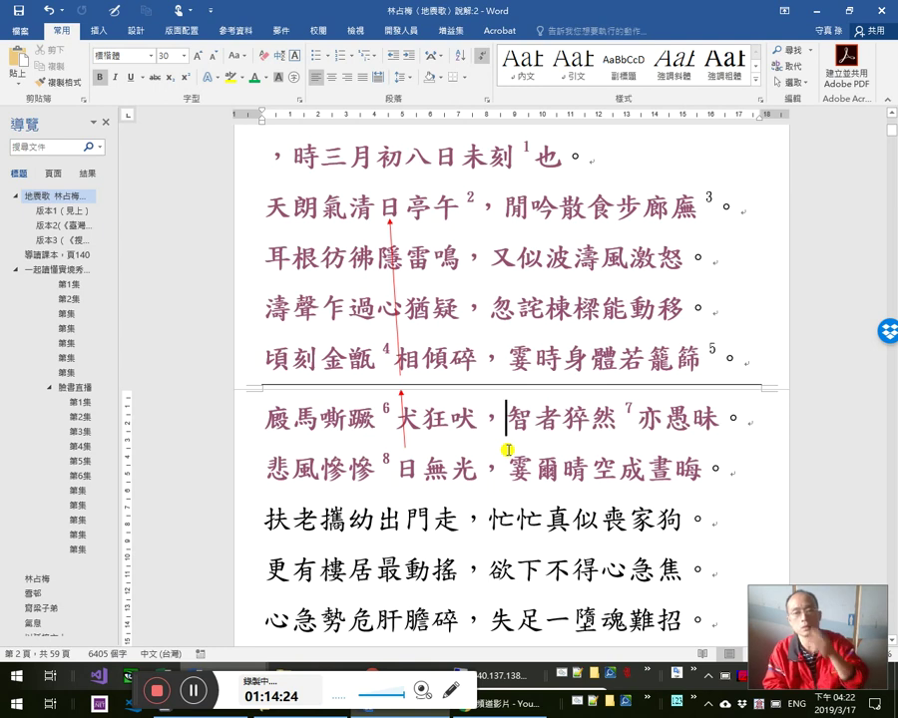
{"action": "key", "text": "Down"}
{"action": "key", "text": "Down"}
{"action": "key", "text": "Up"}
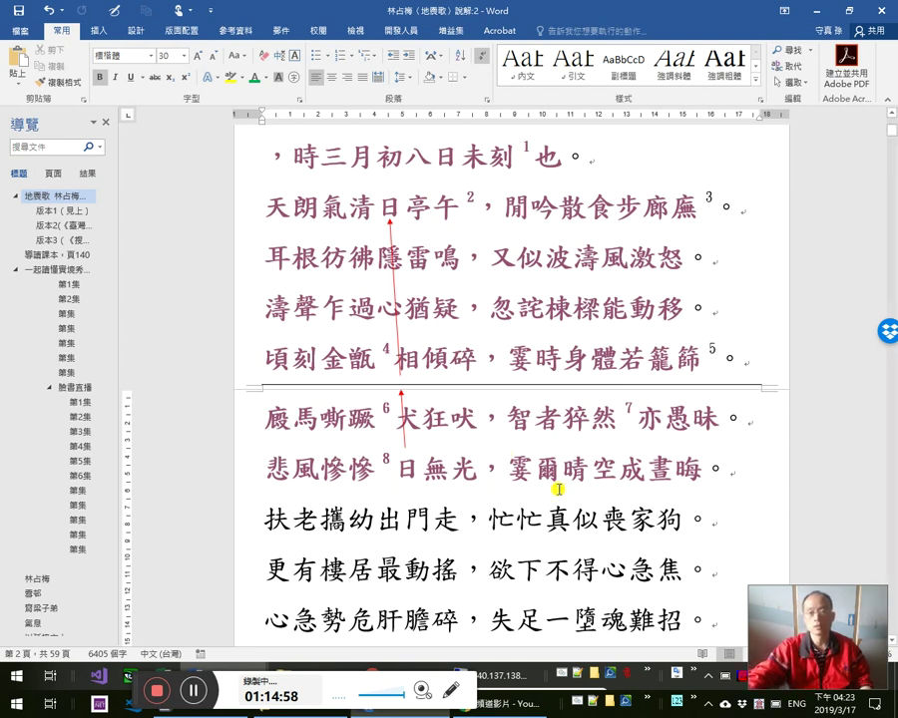
Place the cursor within 忙忙真似喪家狗, and go back up to place it within 又似波濤風激怒.
{"action": "left_click", "coordinate": [536, 516]}
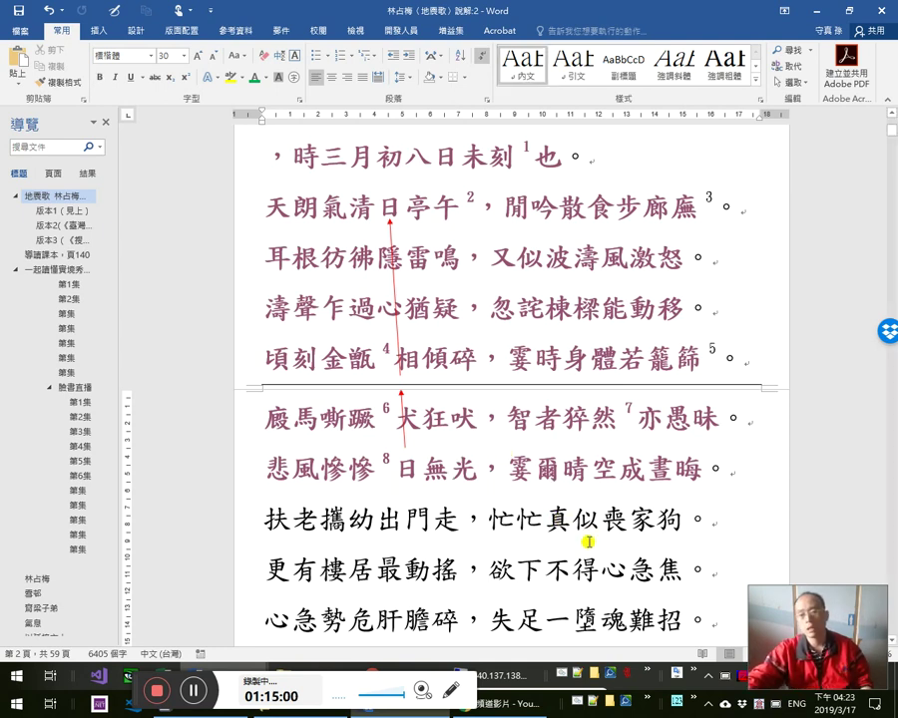
{"action": "scroll", "coordinate": [586, 608], "scroll_direction": "down", "scroll_amount": 1}
{"action": "scroll", "coordinate": [575, 564], "scroll_direction": "down", "scroll_amount": 2}
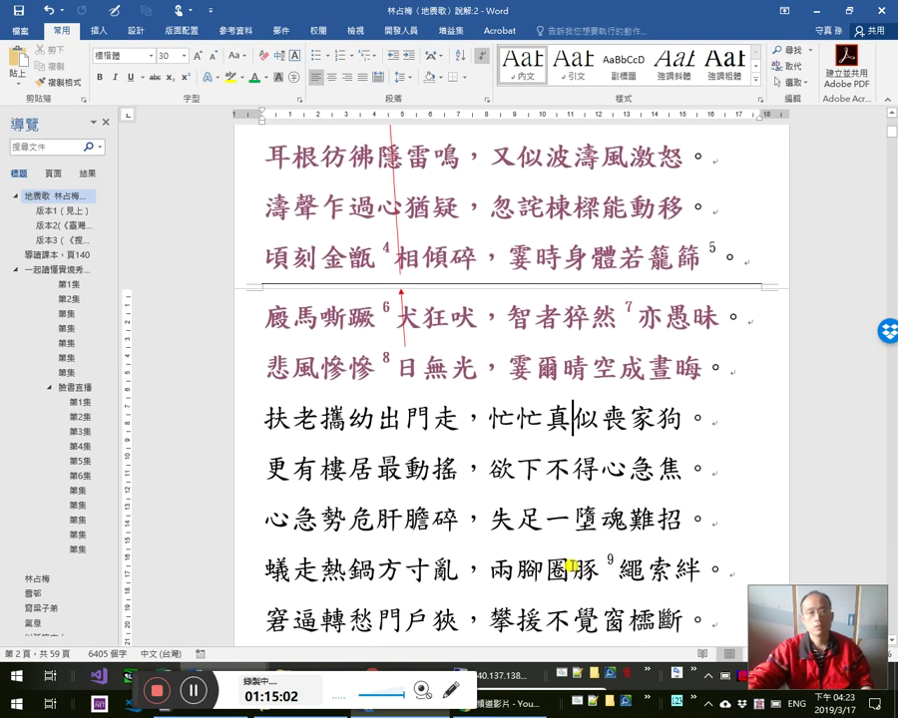
{"action": "scroll", "coordinate": [585, 579], "scroll_direction": "up", "scroll_amount": 3}
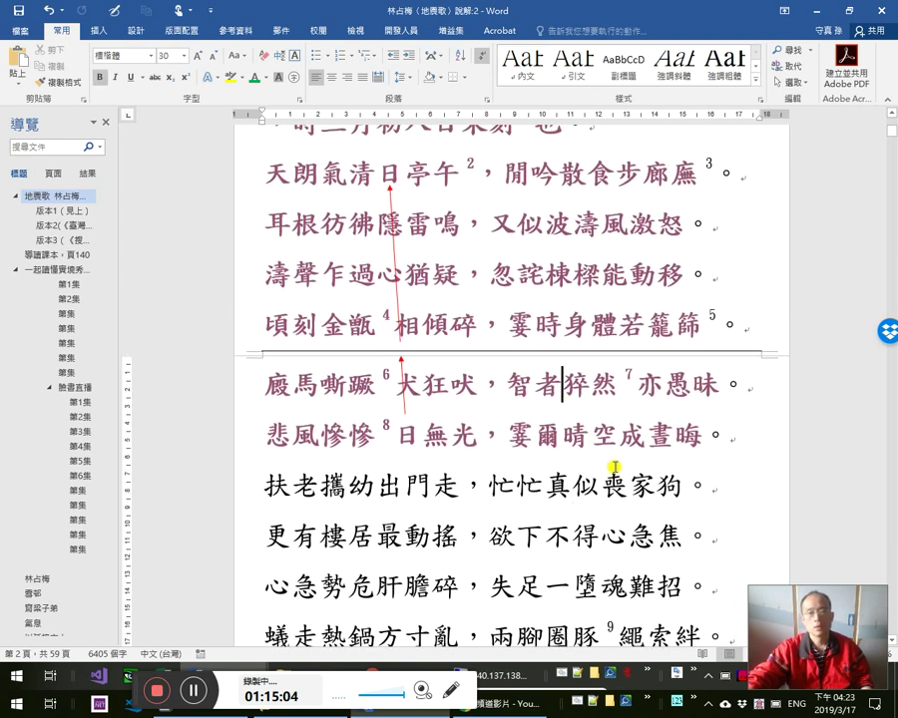
{"action": "scroll", "coordinate": [586, 305], "scroll_direction": "up", "scroll_amount": 1}
{"action": "left_click", "coordinate": [575, 293]}
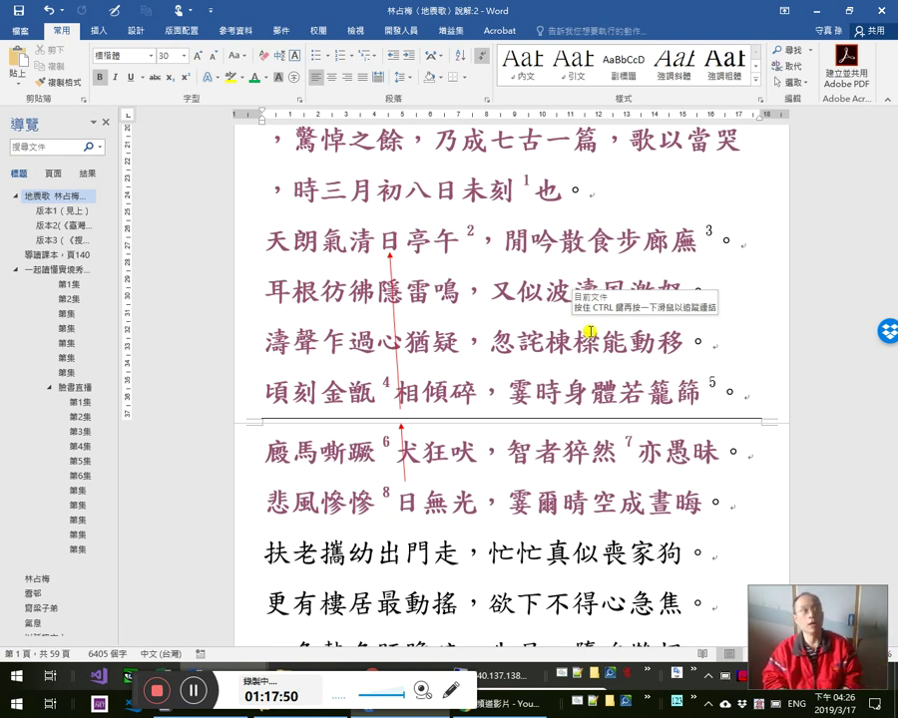
Point out the earlier verses by placing the cursor just before 忽詫棟樑能動移 and just before 又似波濤風激怒.
{"action": "left_click", "coordinate": [488, 341]}
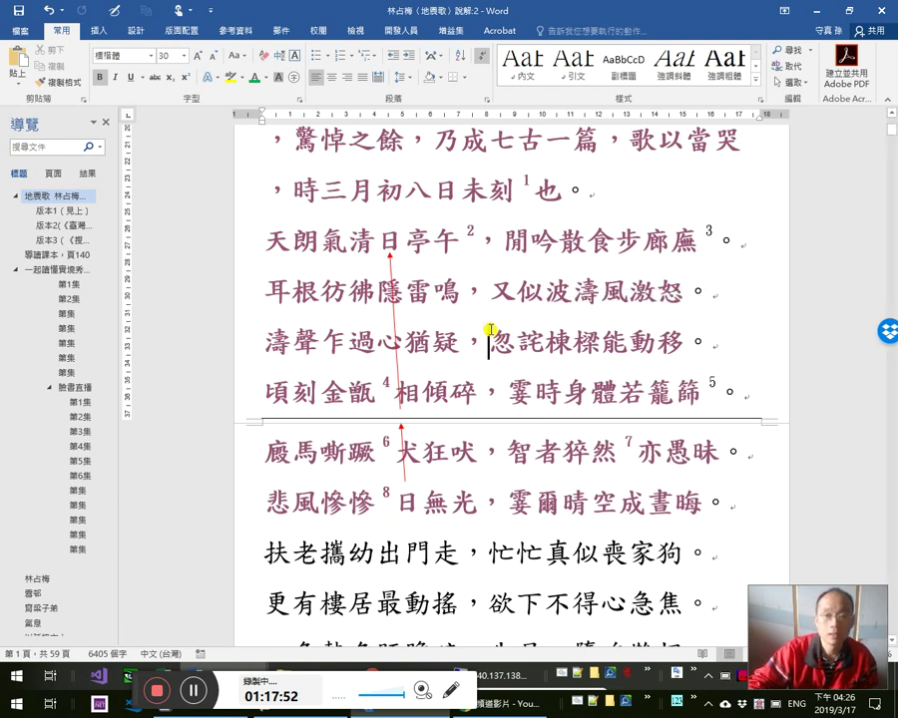
{"action": "scroll", "coordinate": [548, 379], "scroll_direction": "down", "scroll_amount": 1}
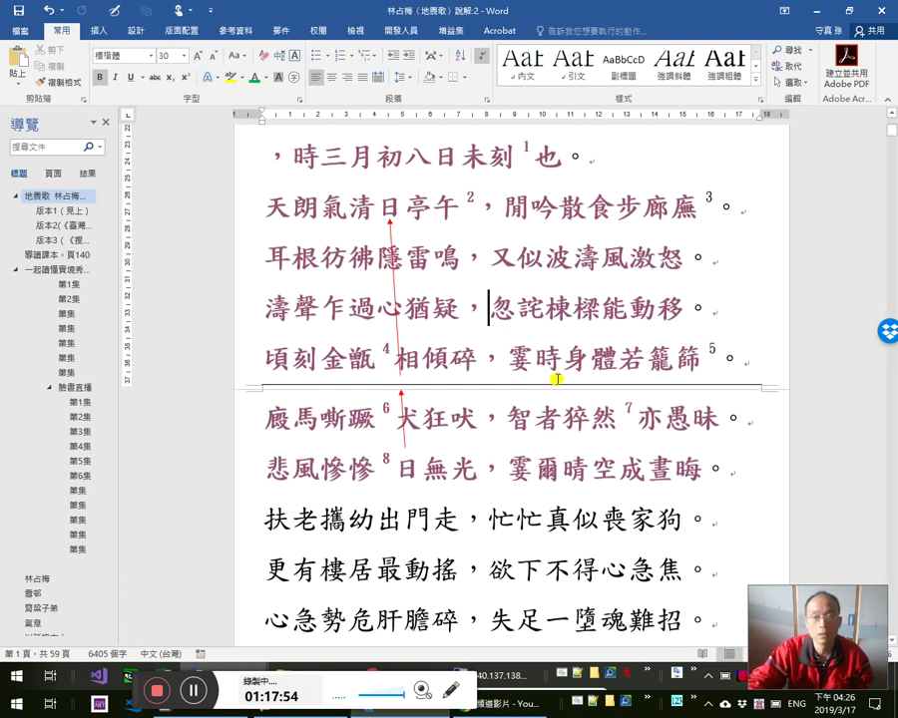
{"action": "scroll", "coordinate": [546, 390], "scroll_direction": "up", "scroll_amount": 3}
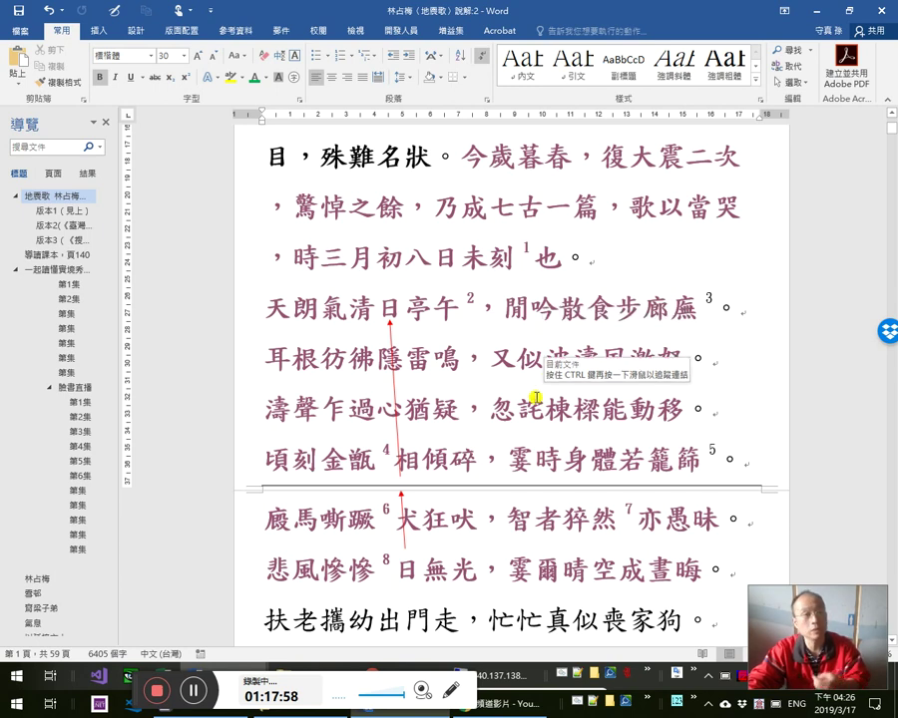
{"action": "left_click", "coordinate": [483, 359]}
{"action": "scroll", "coordinate": [306, 529], "scroll_direction": "down", "scroll_amount": 1}
{"action": "scroll", "coordinate": [306, 529], "scroll_direction": "down", "scroll_amount": 1}
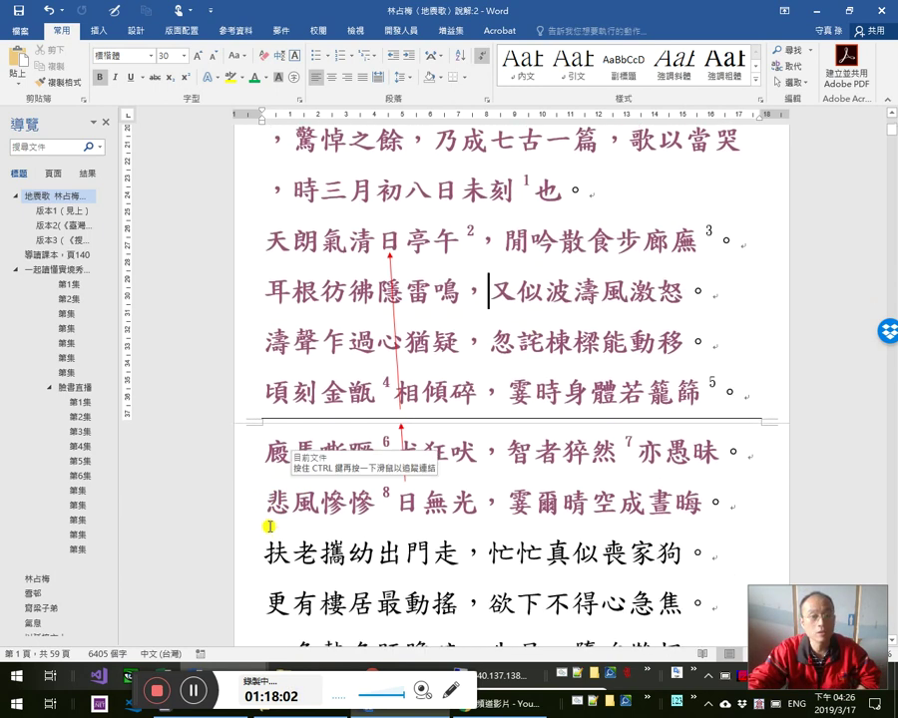
Highlight the whole verse line 悲風慘慘日無光，霎爾晴空成晝晦.
{"action": "left_click", "coordinate": [253, 504]}
{"action": "scroll", "coordinate": [734, 515], "scroll_direction": "down", "scroll_amount": 1}
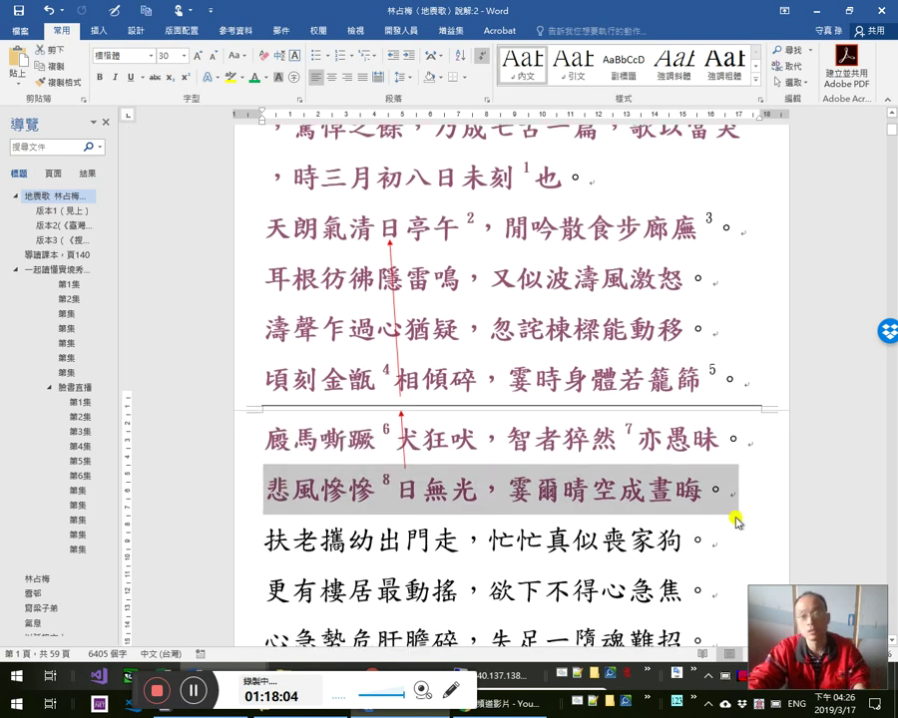
{"action": "scroll", "coordinate": [739, 475], "scroll_direction": "down", "scroll_amount": 1}
{"action": "left_click", "coordinate": [651, 437]}
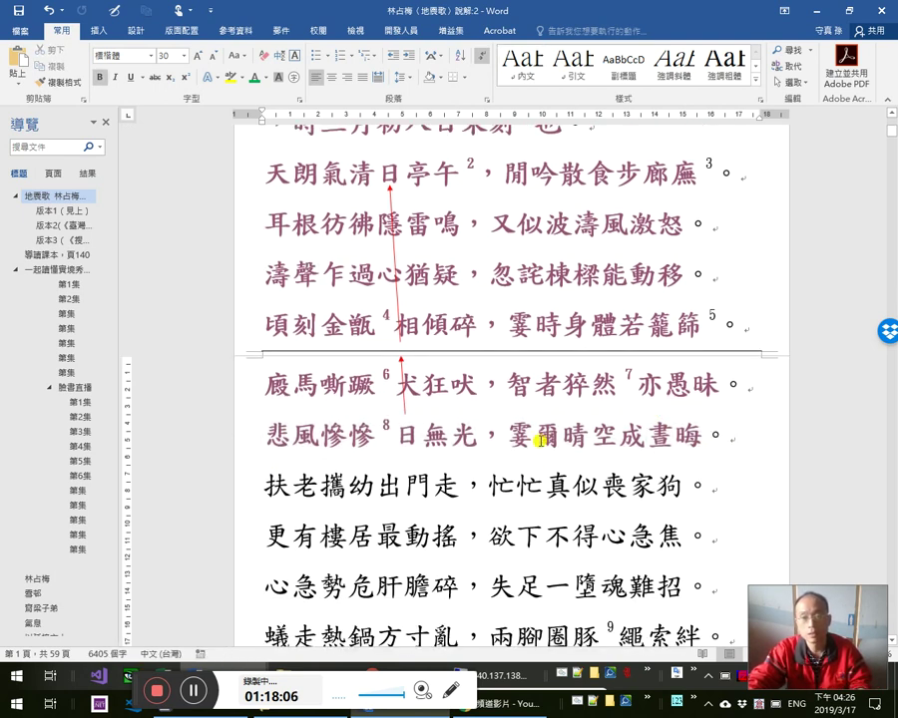
{"action": "scroll", "coordinate": [529, 460], "scroll_direction": "down", "scroll_amount": 2}
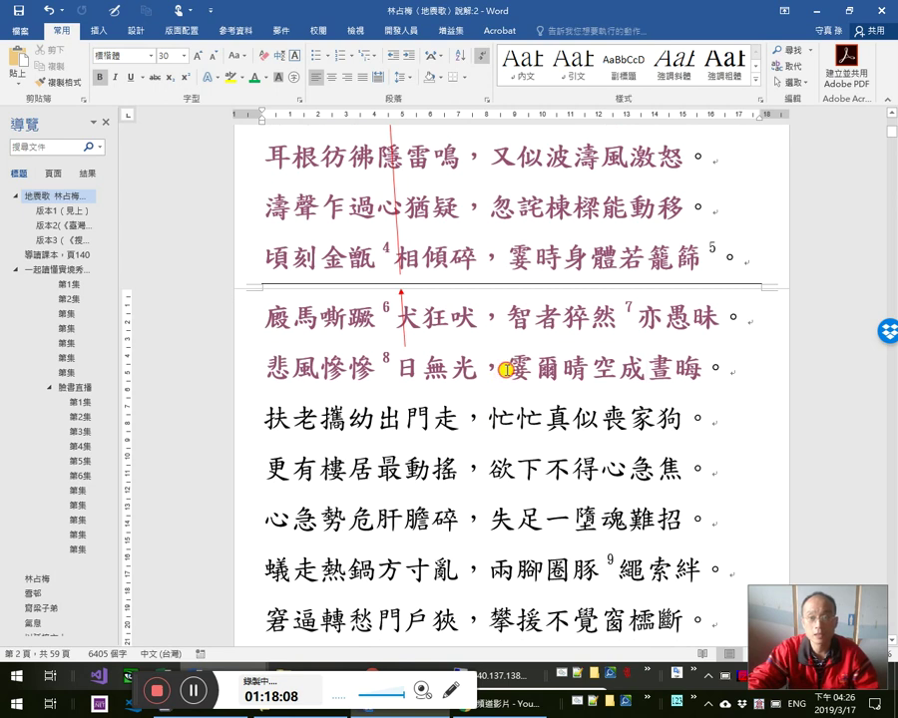
{"action": "triple_click", "coordinate": [506, 370]}
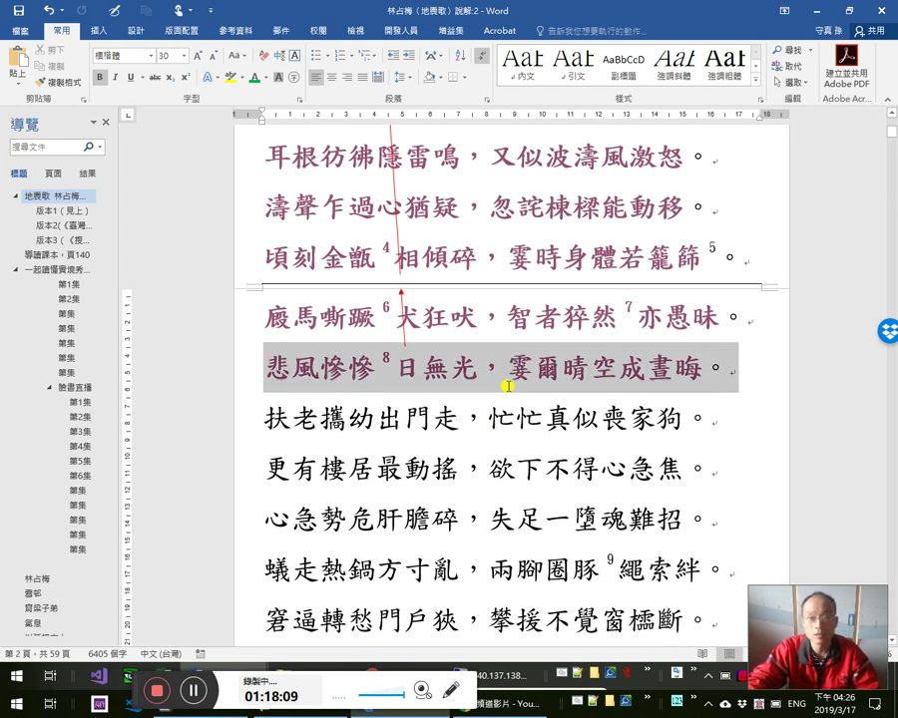
{"action": "left_click", "coordinate": [349, 367]}
{"action": "left_click", "coordinate": [242, 372]}
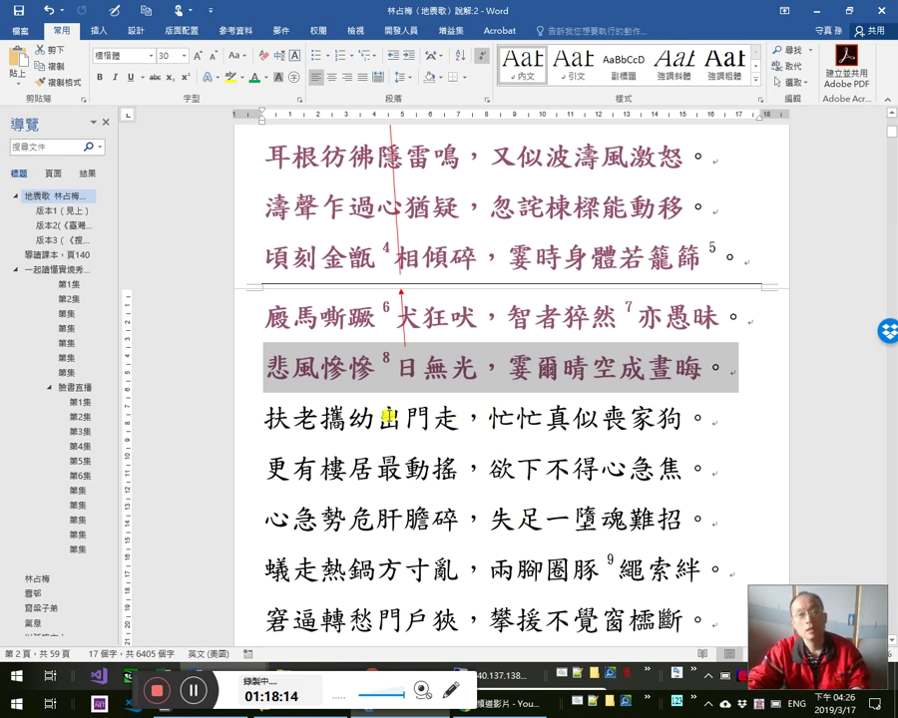
Switch to Chrome, open the Dcard thread about the Chinese course, and read its student comments from B31 back to B20.
{"action": "key", "text": "alt+Tab"}
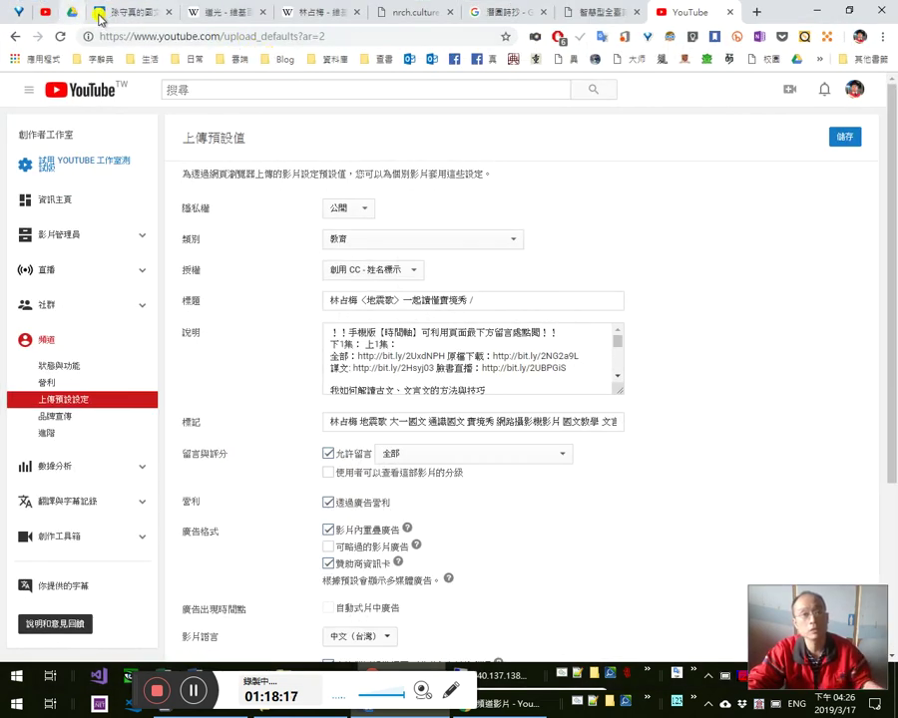
{"action": "left_click", "coordinate": [100, 14]}
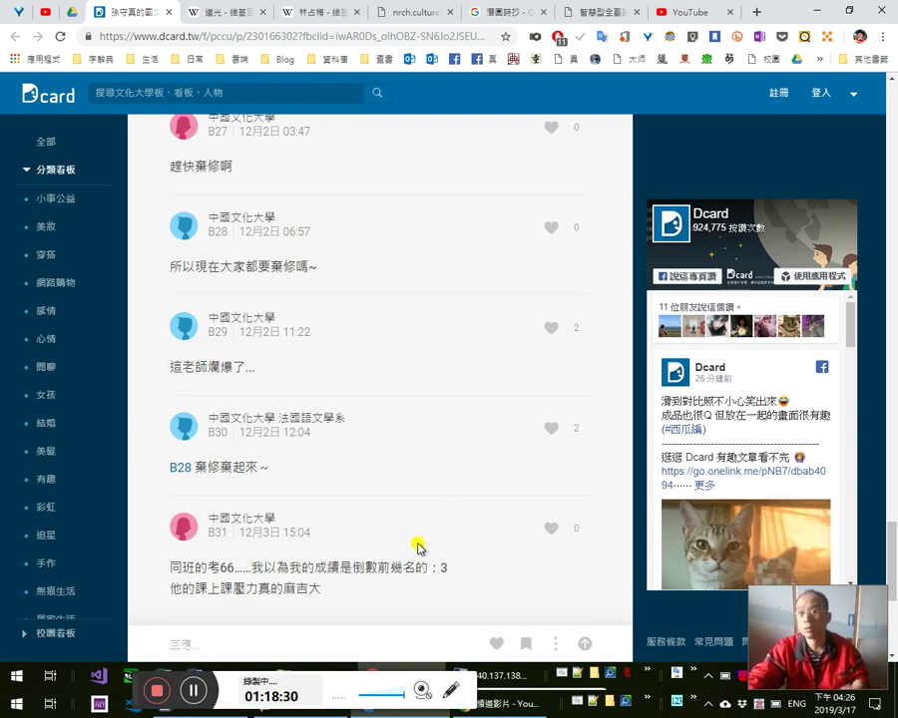
{"action": "scroll", "coordinate": [311, 389], "scroll_direction": "up", "scroll_amount": 3}
{"action": "scroll", "coordinate": [310, 415], "scroll_direction": "up", "scroll_amount": 4}
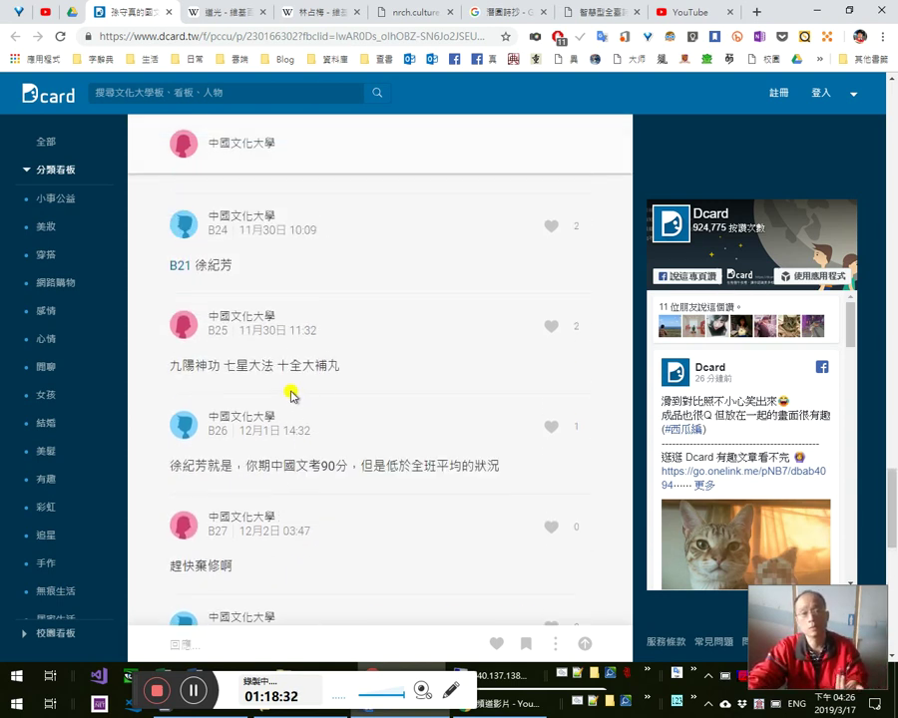
{"action": "scroll", "coordinate": [299, 381], "scroll_direction": "up", "scroll_amount": 2}
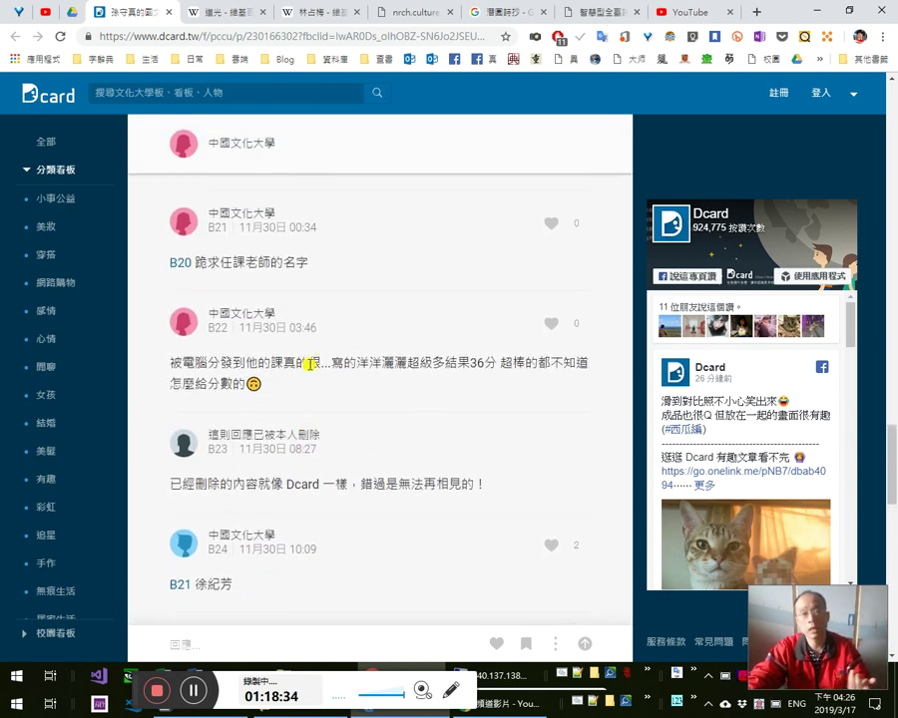
{"action": "scroll", "coordinate": [339, 311], "scroll_direction": "up", "scroll_amount": 2}
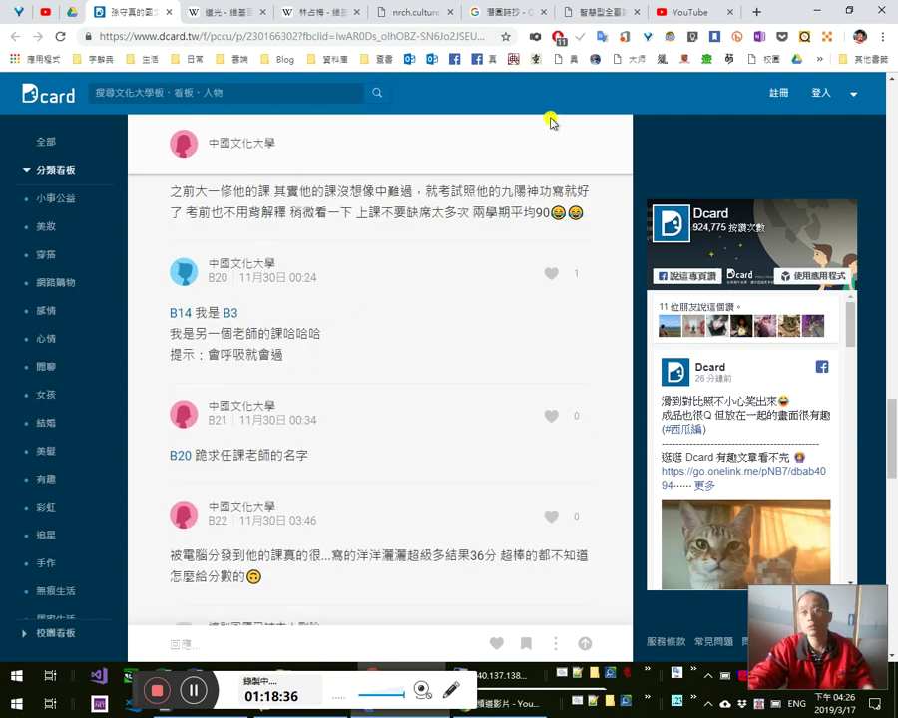
Compare the Dcard thread with the YouTube upload defaults page, reviewing the default settings down to the video statistics option.
{"action": "left_click", "coordinate": [688, 12]}
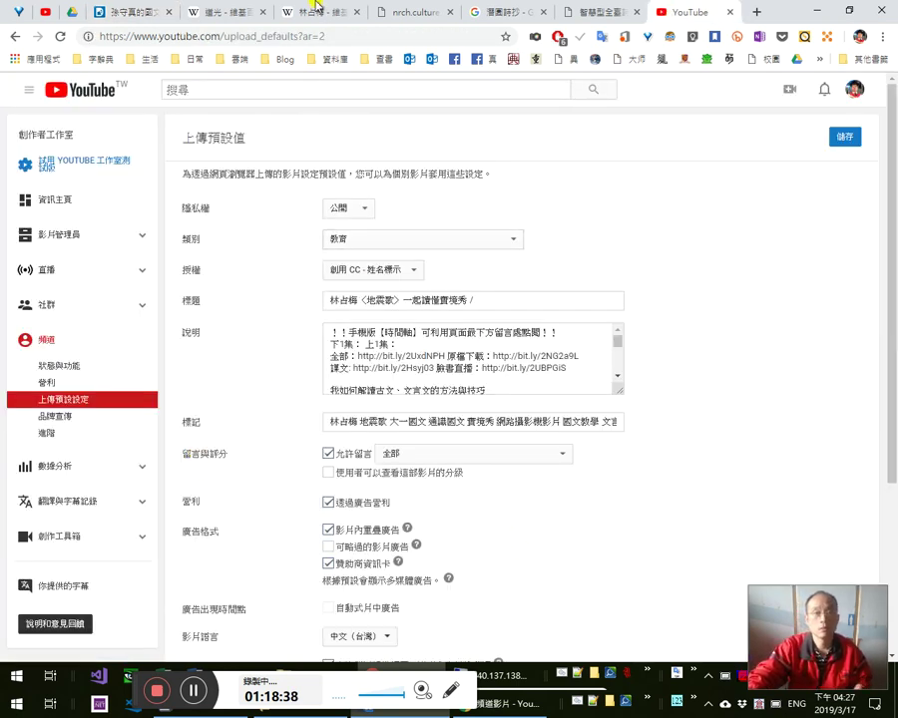
{"action": "left_click", "coordinate": [112, 11]}
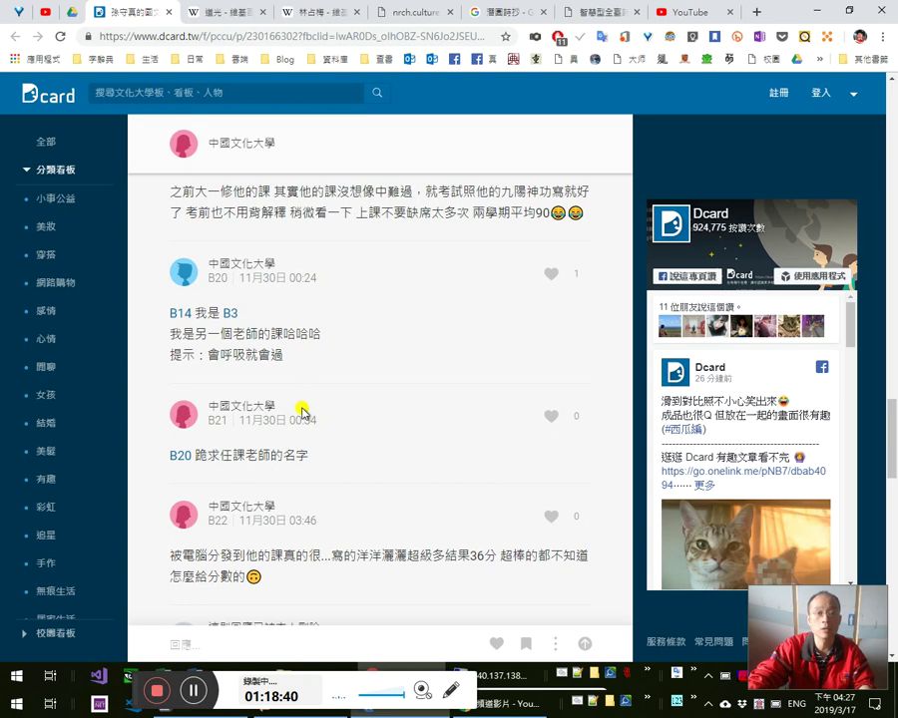
{"action": "left_click", "coordinate": [704, 14]}
{"action": "scroll", "coordinate": [748, 469], "scroll_direction": "down", "scroll_amount": 2}
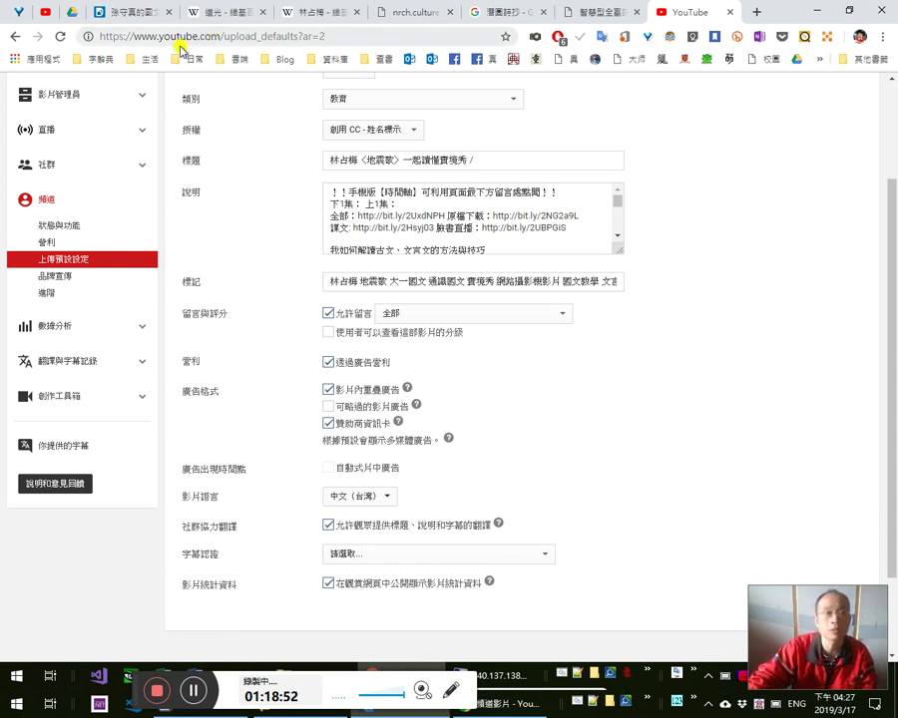
{"action": "scroll", "coordinate": [728, 484], "scroll_direction": "up", "scroll_amount": 2}
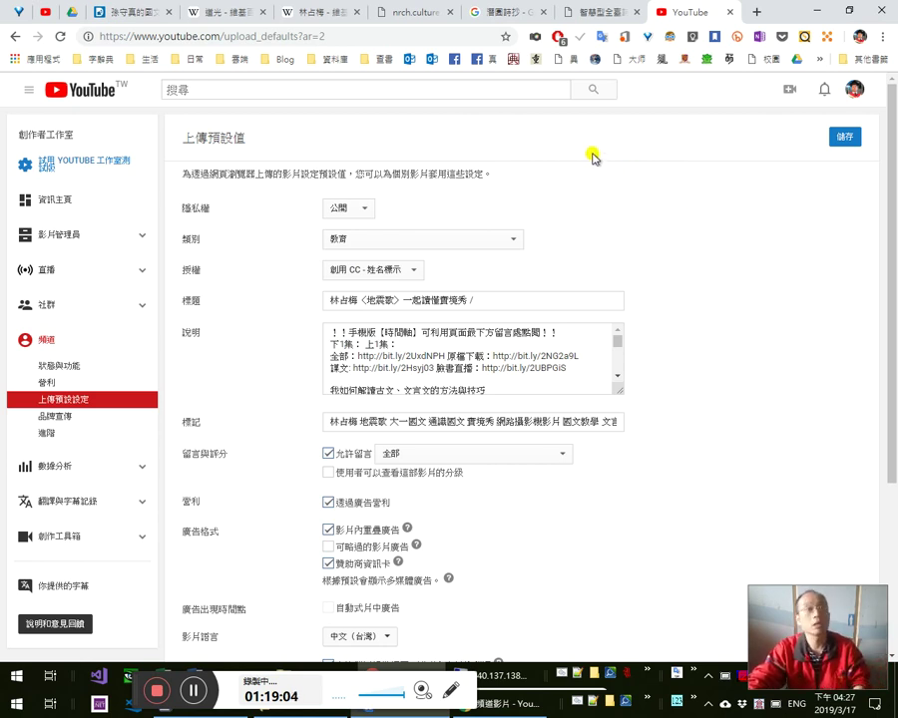
{"action": "left_click", "coordinate": [141, 12]}
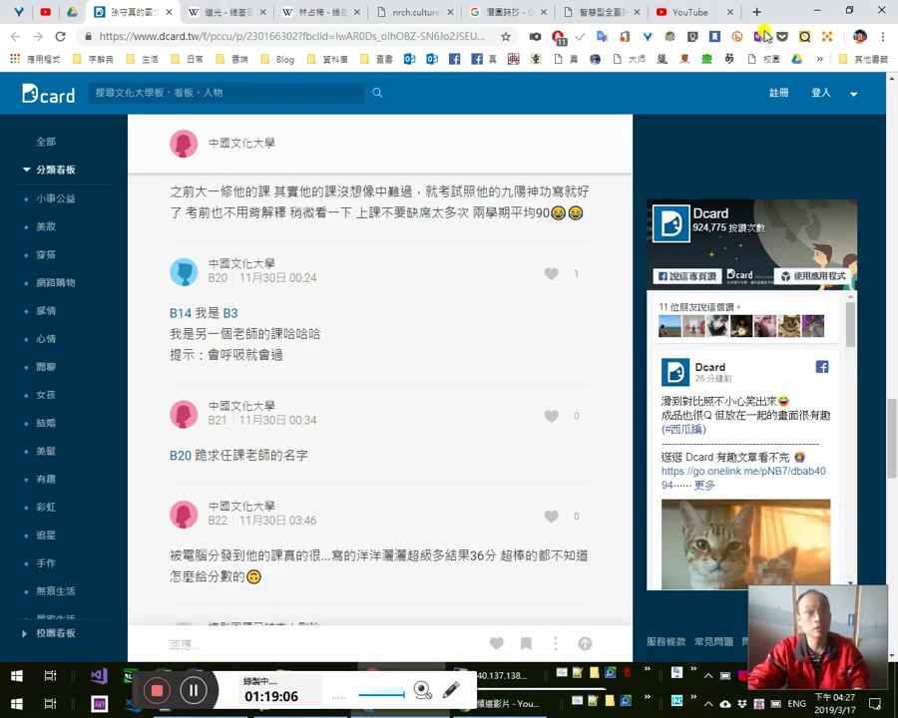
{"action": "left_click", "coordinate": [674, 12]}
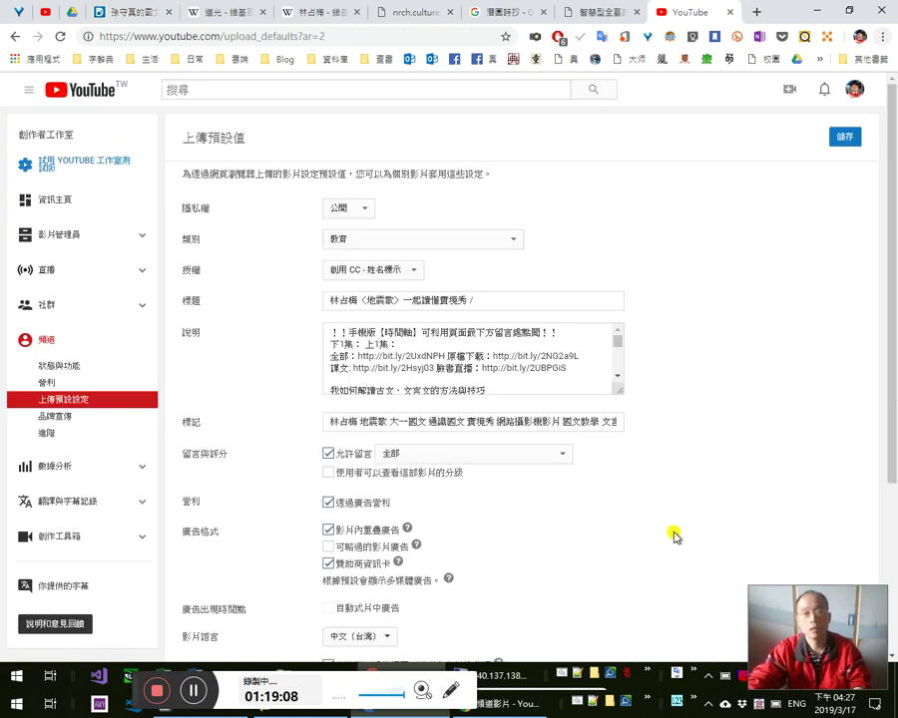
Return to the Word poem and highlight the three lines from 頃刻金甑相傾碎 through 霎爾晴空成晝晦.
{"action": "key", "text": "alt+Tab"}
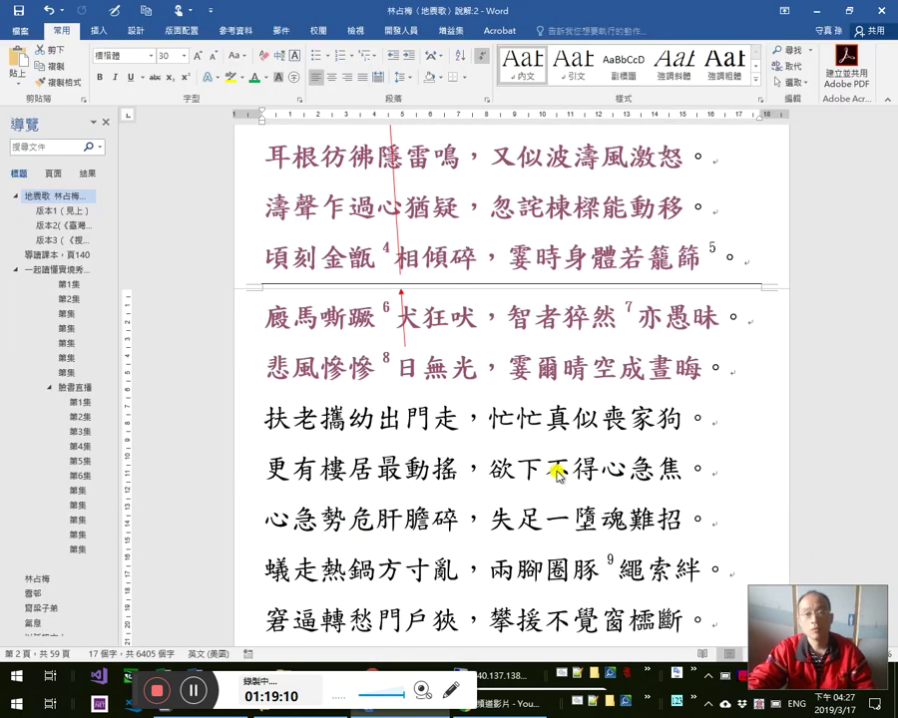
{"action": "left_click", "coordinate": [533, 369]}
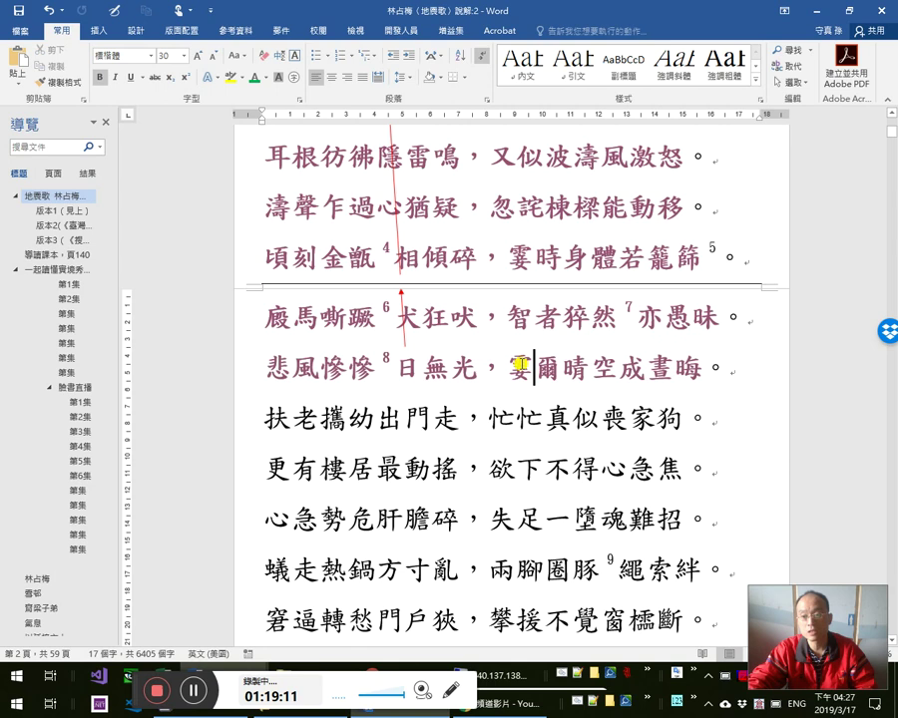
{"action": "left_click", "coordinate": [245, 373]}
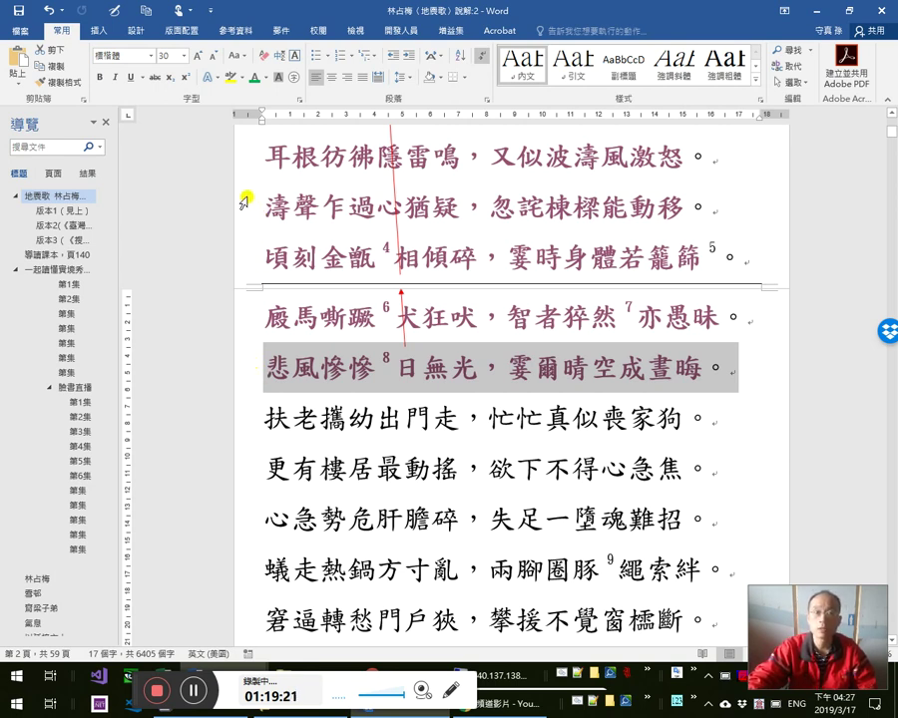
{"action": "double_click", "coordinate": [250, 368]}
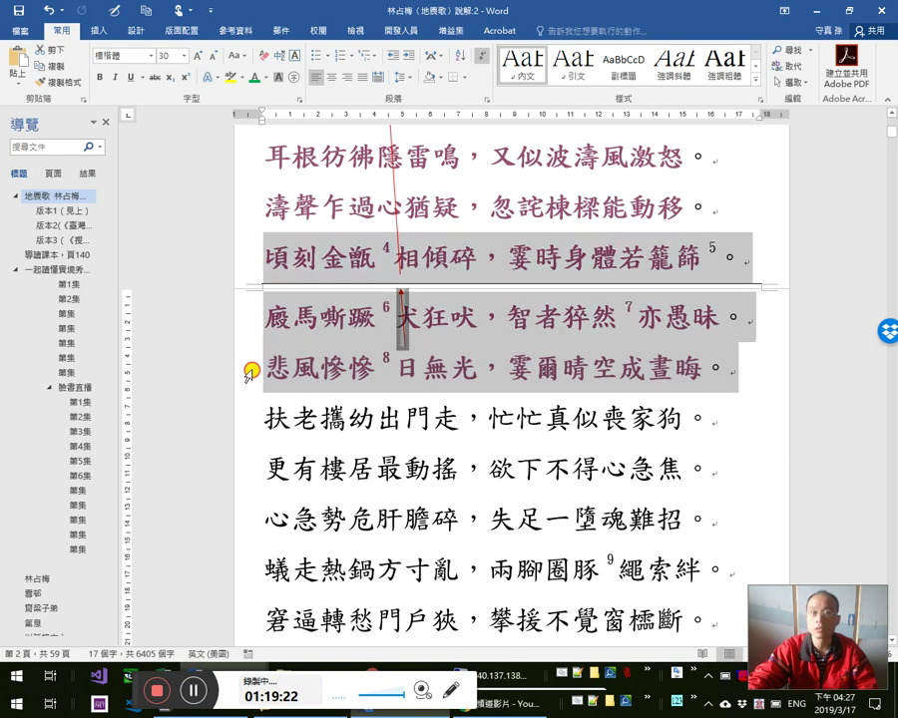
Clear the three-line highlight, then briefly select the half-verse 扶老攜幼出門走 in the poem.
{"action": "left_click", "coordinate": [767, 449]}
{"action": "scroll", "coordinate": [764, 451], "scroll_direction": "up", "scroll_amount": 1}
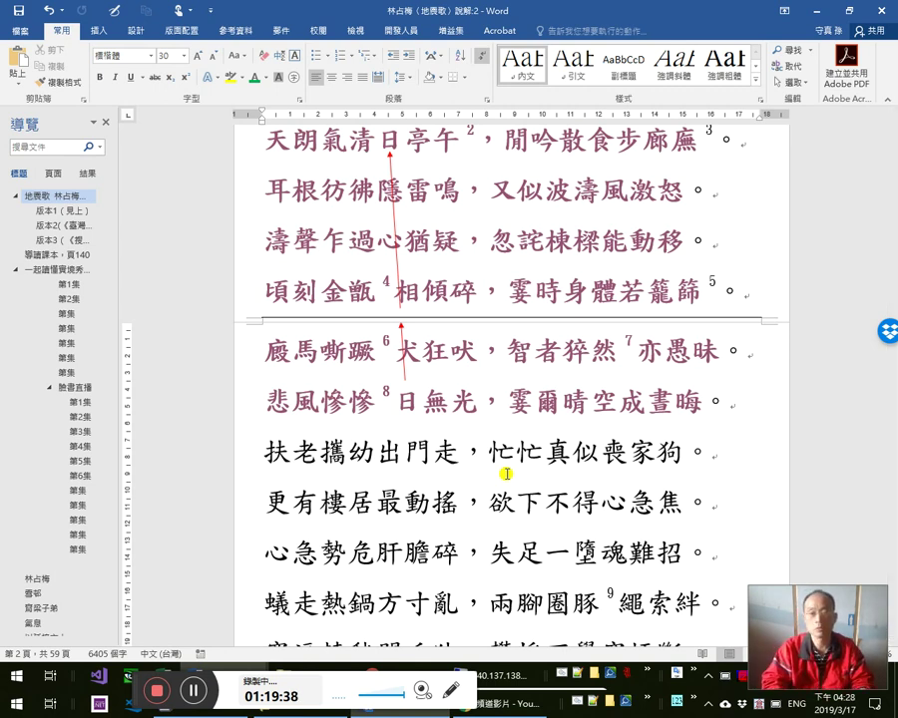
{"action": "key", "text": "shift+Home"}
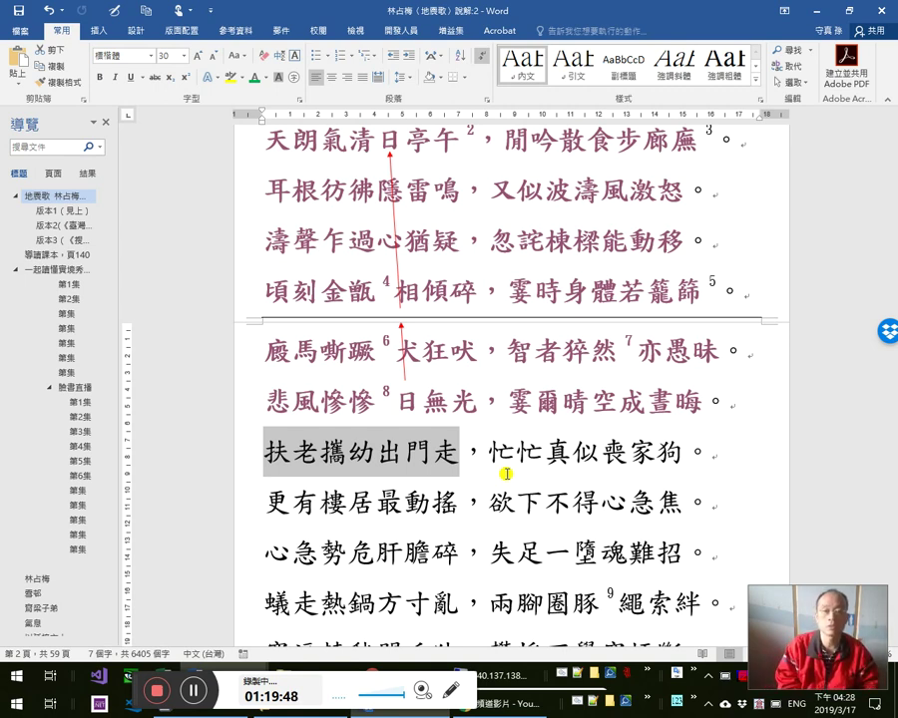
{"action": "key", "text": "Left"}
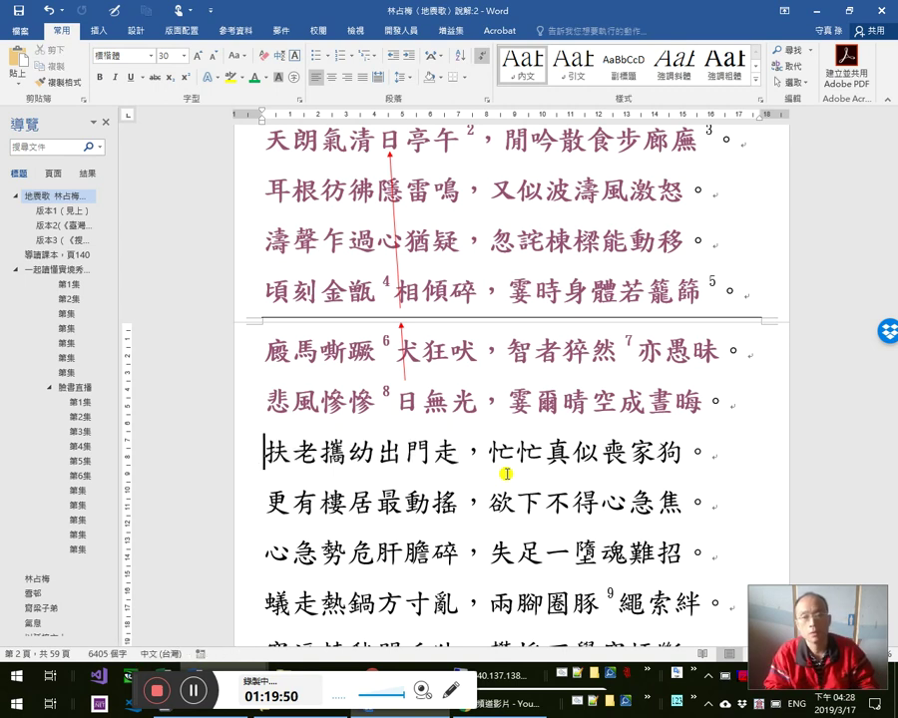
Follow the link on 無 in the verse 悲風慘慘日無光 to its explanation section.
{"action": "key", "text": "Right"}
{"action": "key", "text": "Right"}
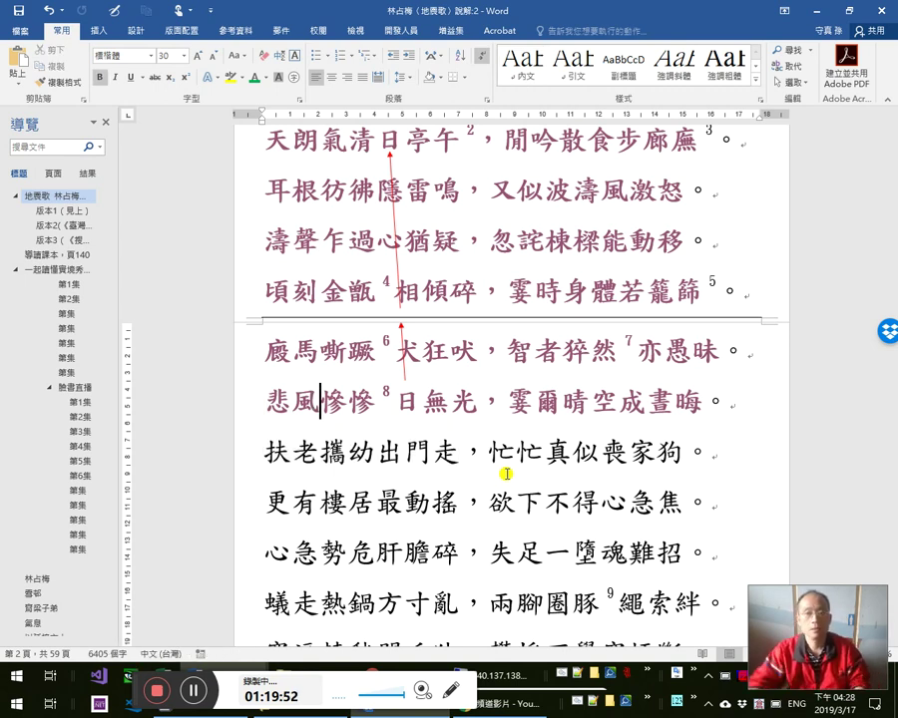
{"action": "scroll", "coordinate": [510, 457], "scroll_direction": "up", "scroll_amount": 1}
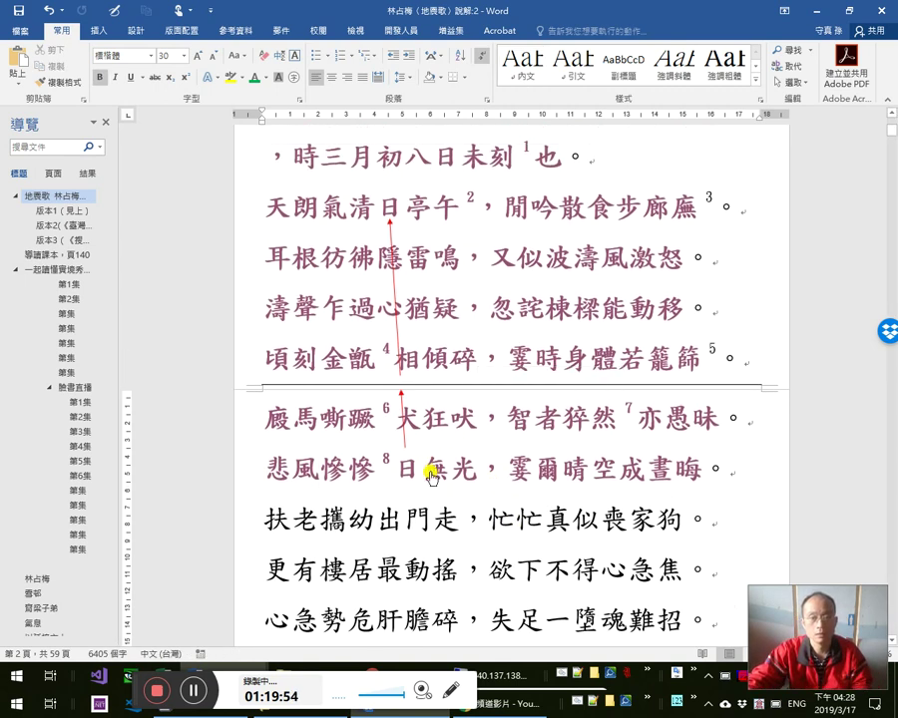
{"action": "triple_click", "coordinate": [444, 480]}
{"action": "left_click", "coordinate": [517, 481]}
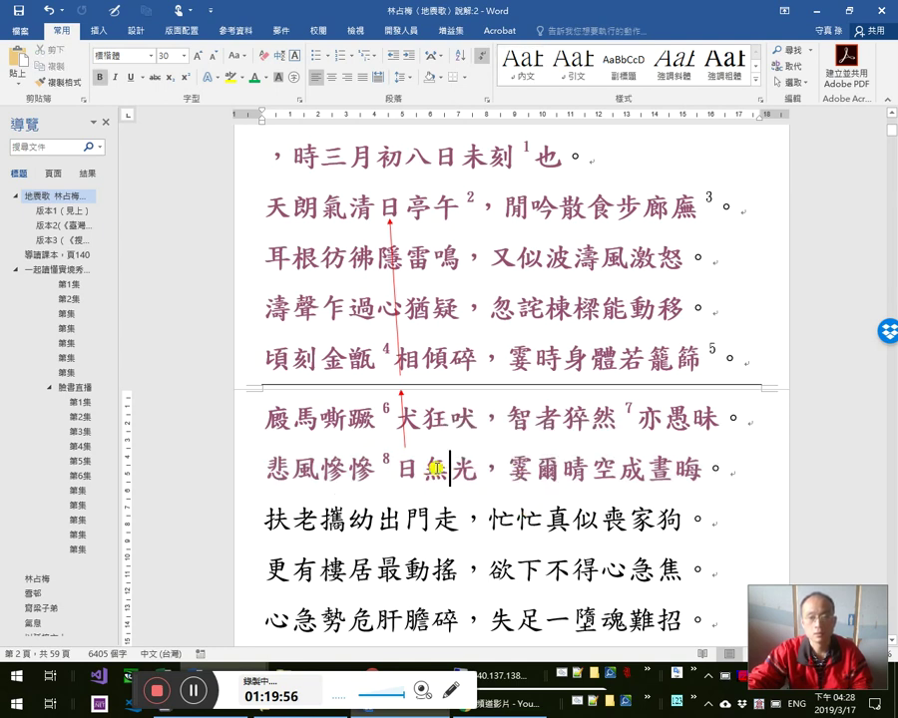
{"action": "left_click", "coordinate": [435, 473], "text": "ctrl"}
{"action": "left_click", "coordinate": [439, 263]}
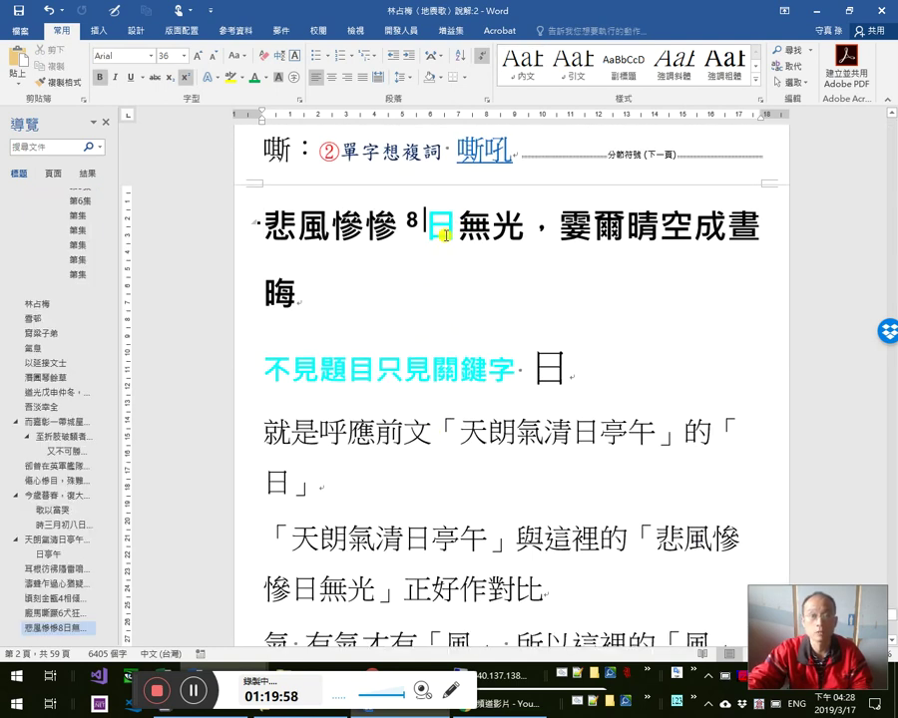
Point out 日 in the section's verse heading, then highlight the note label 不見題目只見關鍵字 and the large 日 beside it.
{"action": "left_click", "coordinate": [445, 230]}
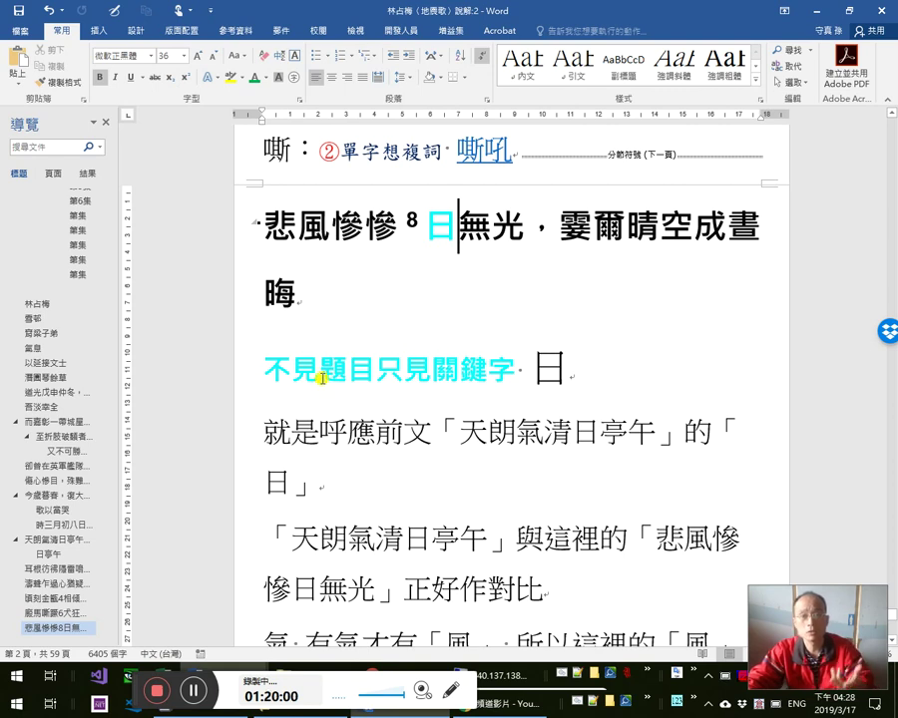
{"action": "left_click_drag", "start_coordinate": [253, 362], "coordinate": [510, 365]}
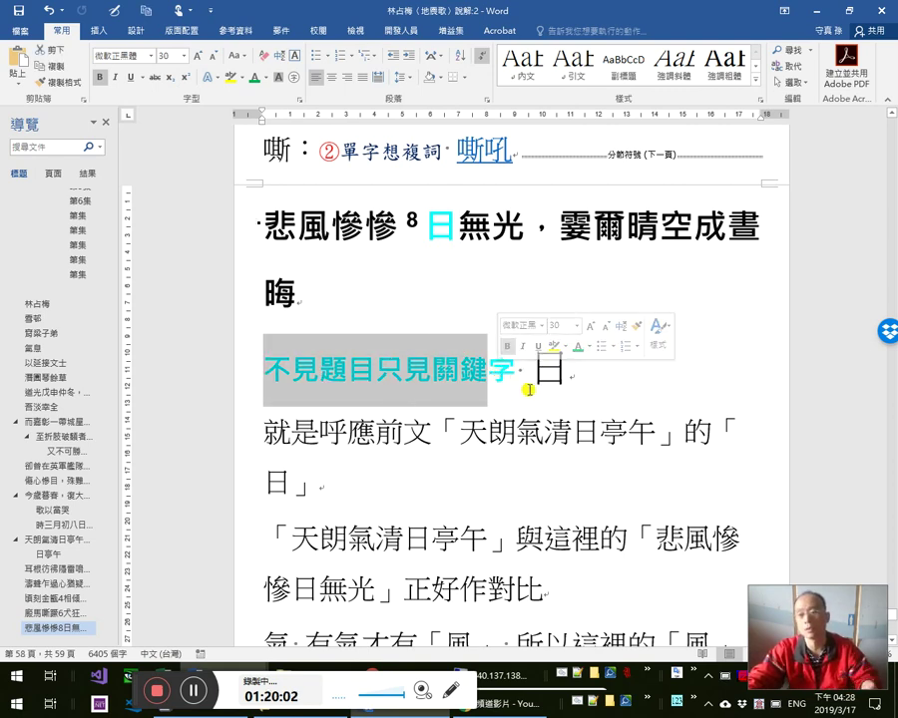
{"action": "left_click", "coordinate": [524, 385]}
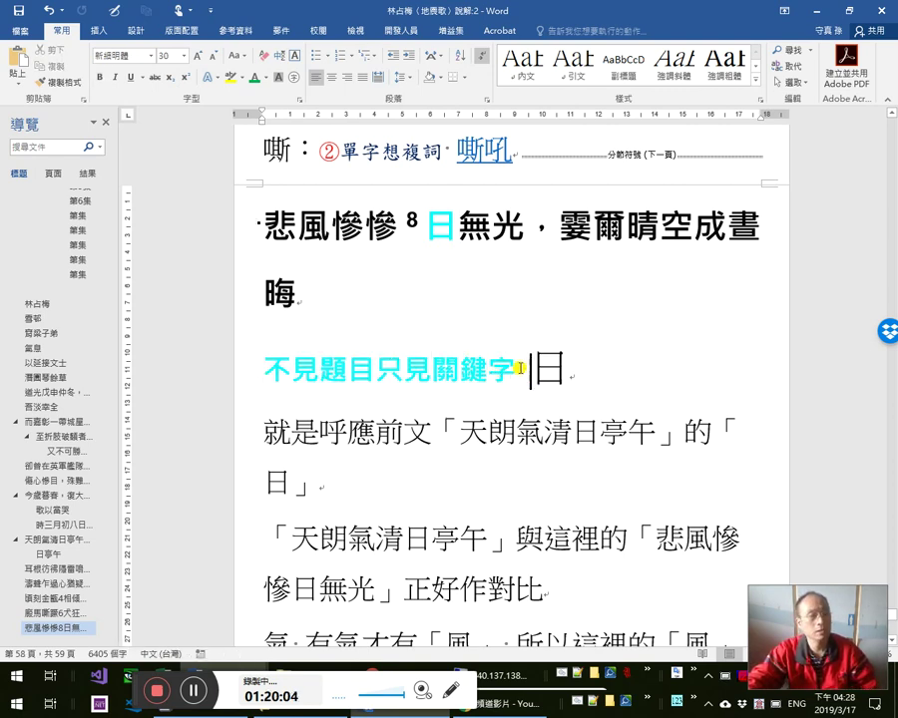
{"action": "left_click_drag", "start_coordinate": [519, 368], "coordinate": [331, 389]}
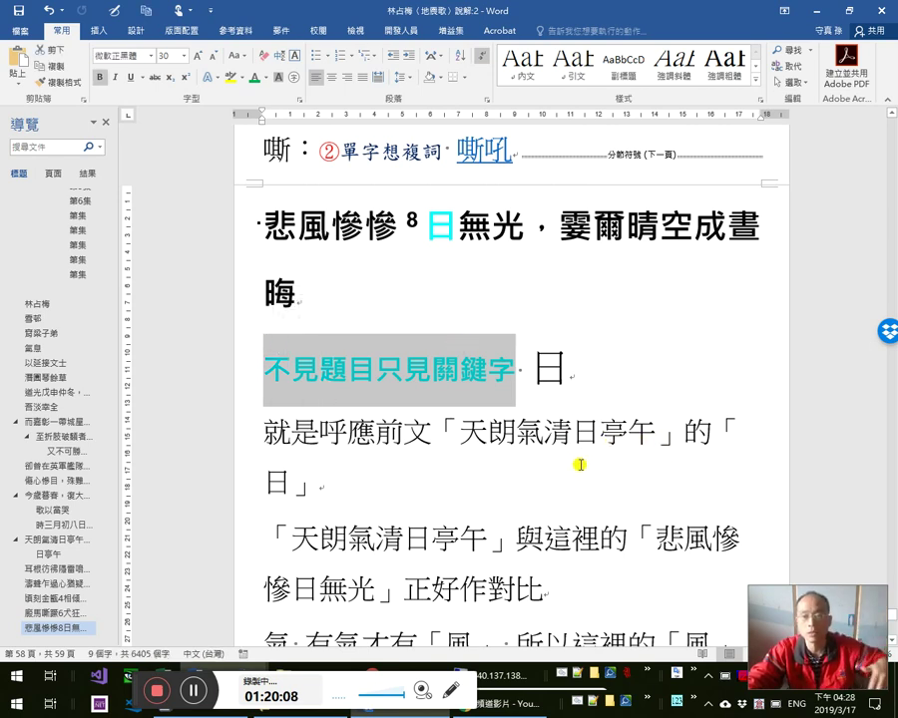
{"action": "left_click", "coordinate": [488, 440]}
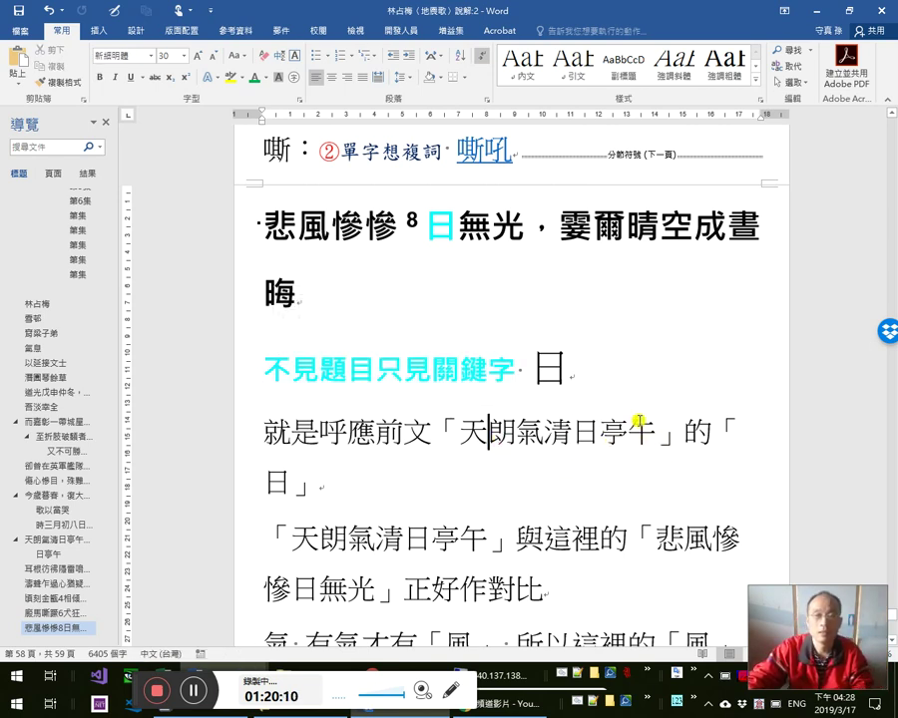
{"action": "left_click_drag", "start_coordinate": [535, 370], "coordinate": [566, 365]}
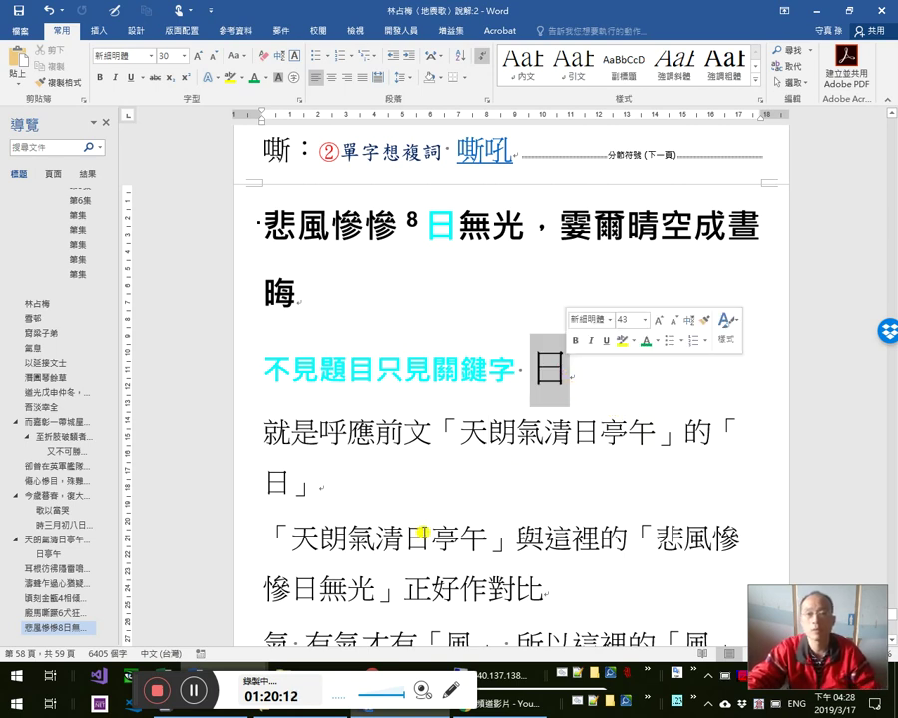